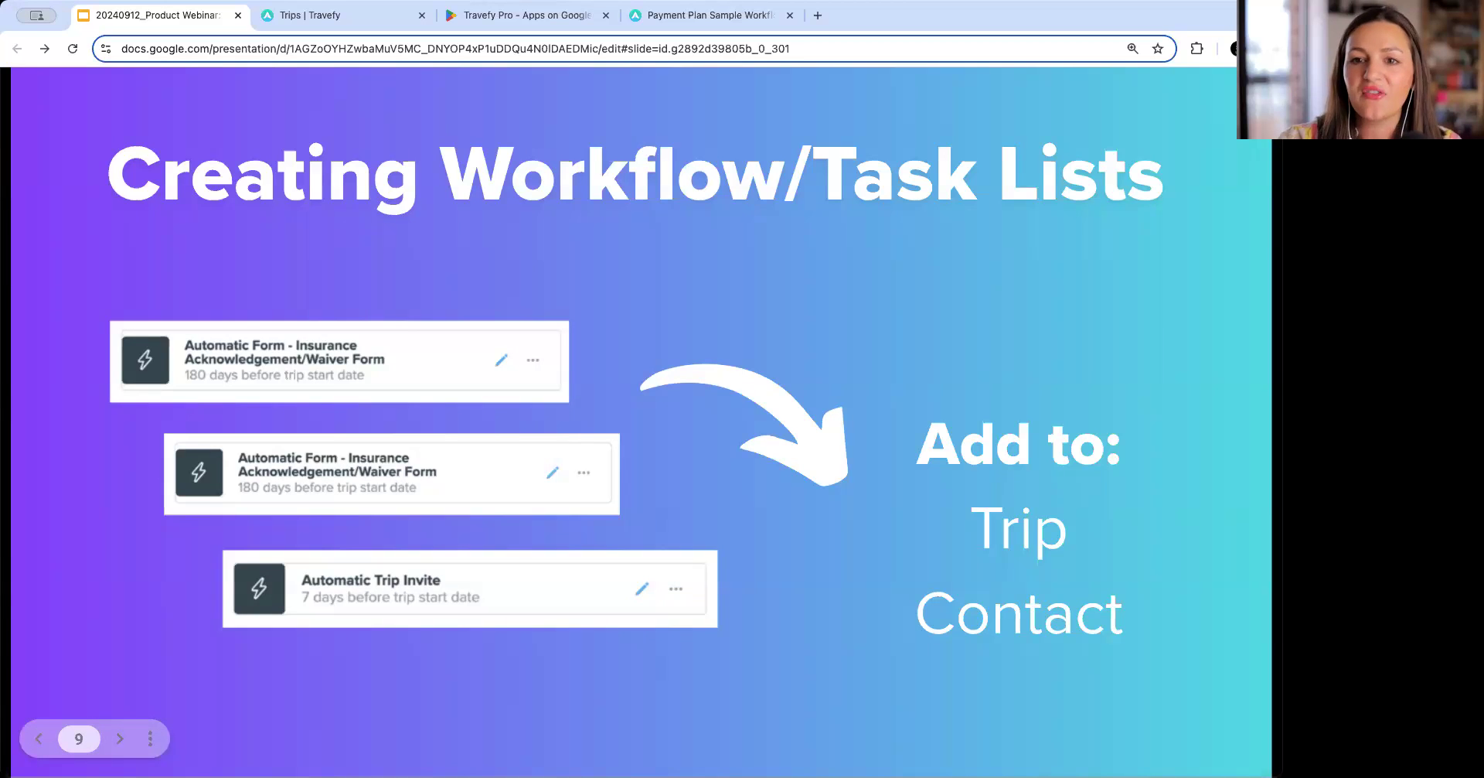
Advance through the webinar slides about creating workflow task lists.
key(Right)
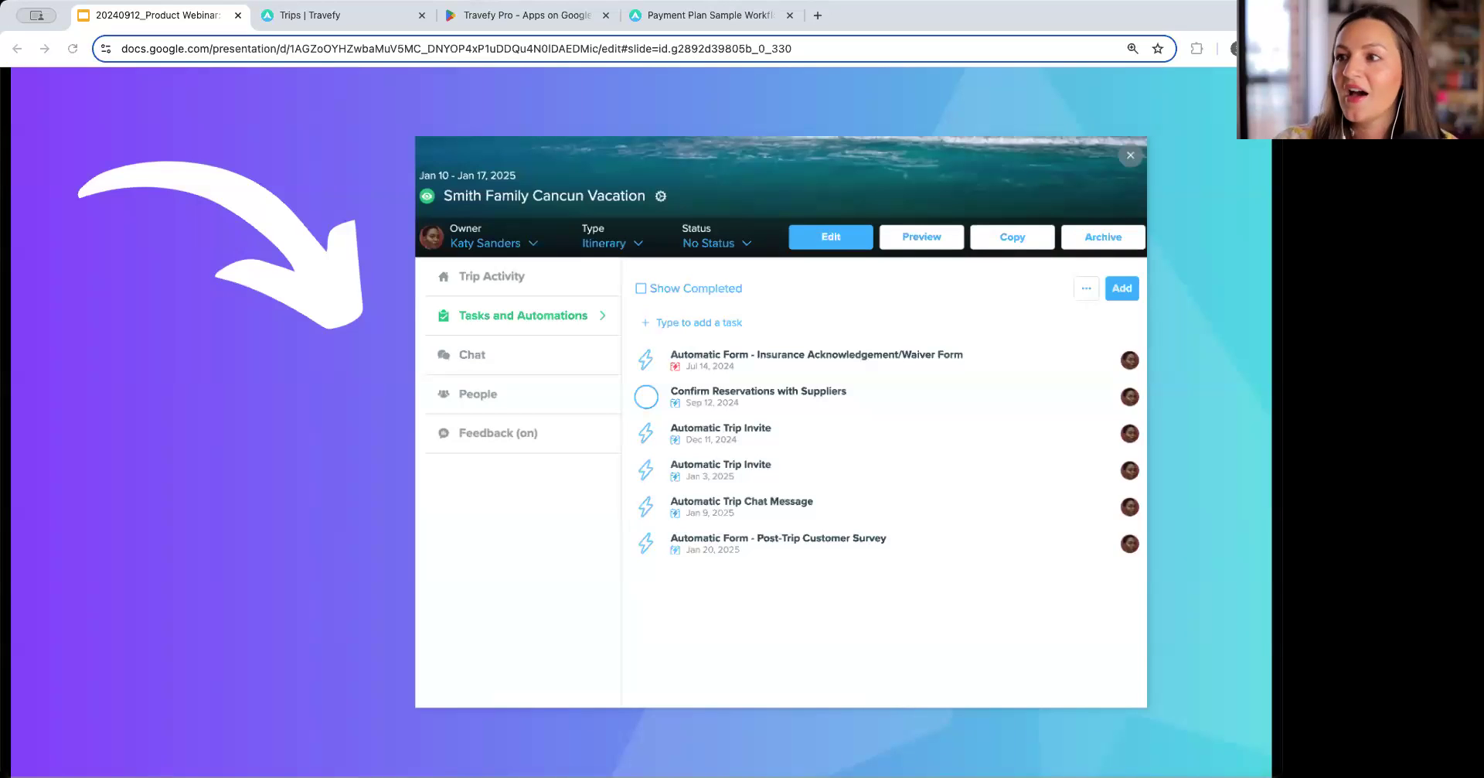
click(261, 713)
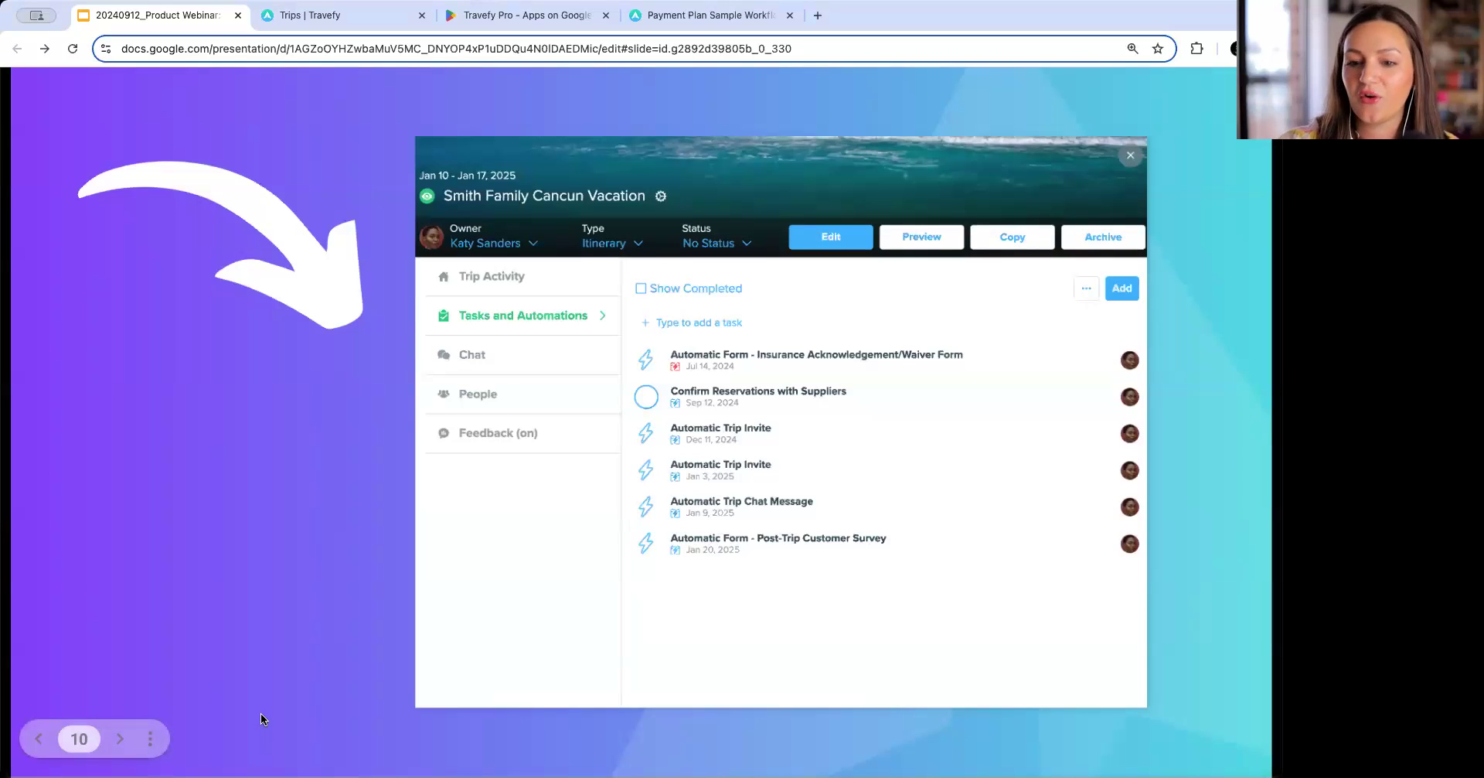
key(Right)
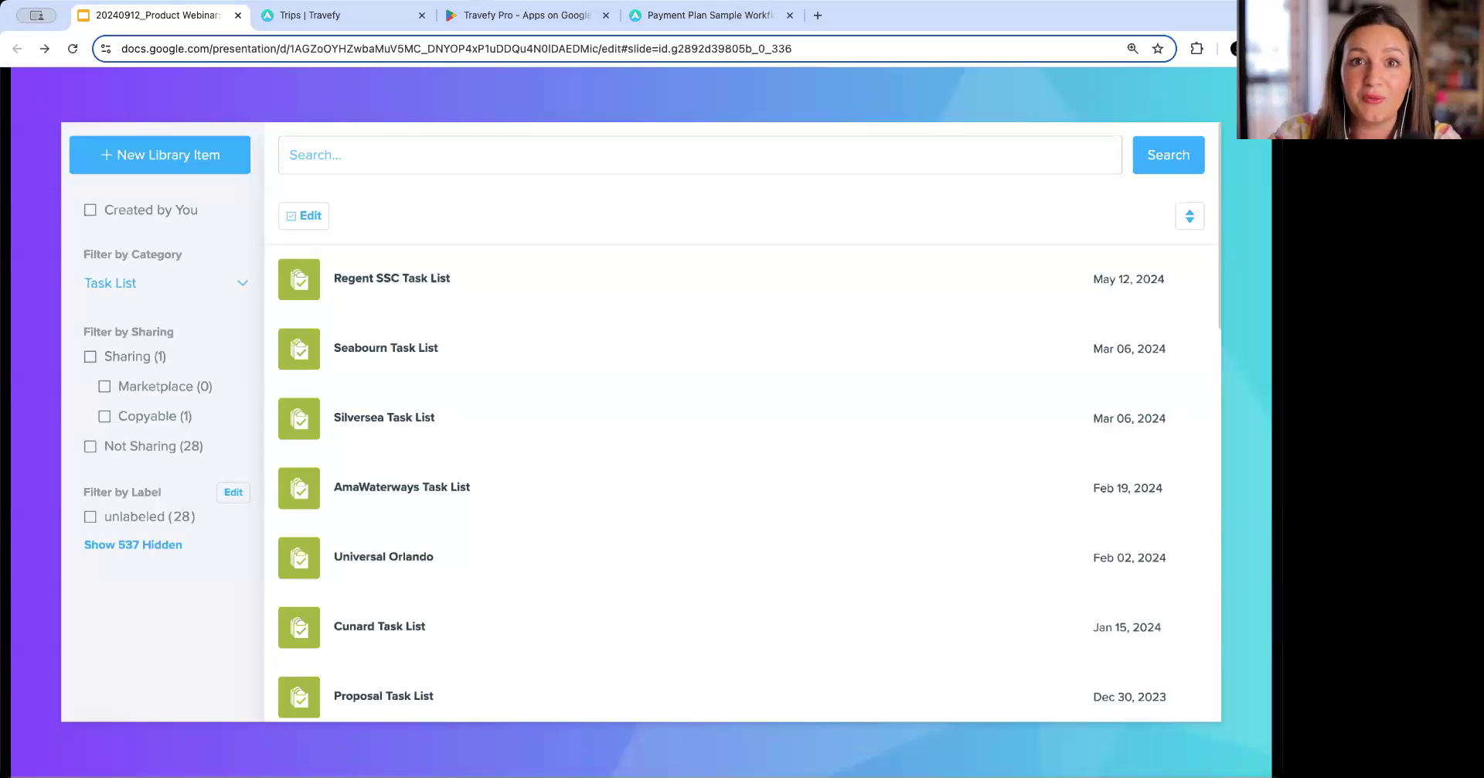
key(Right)
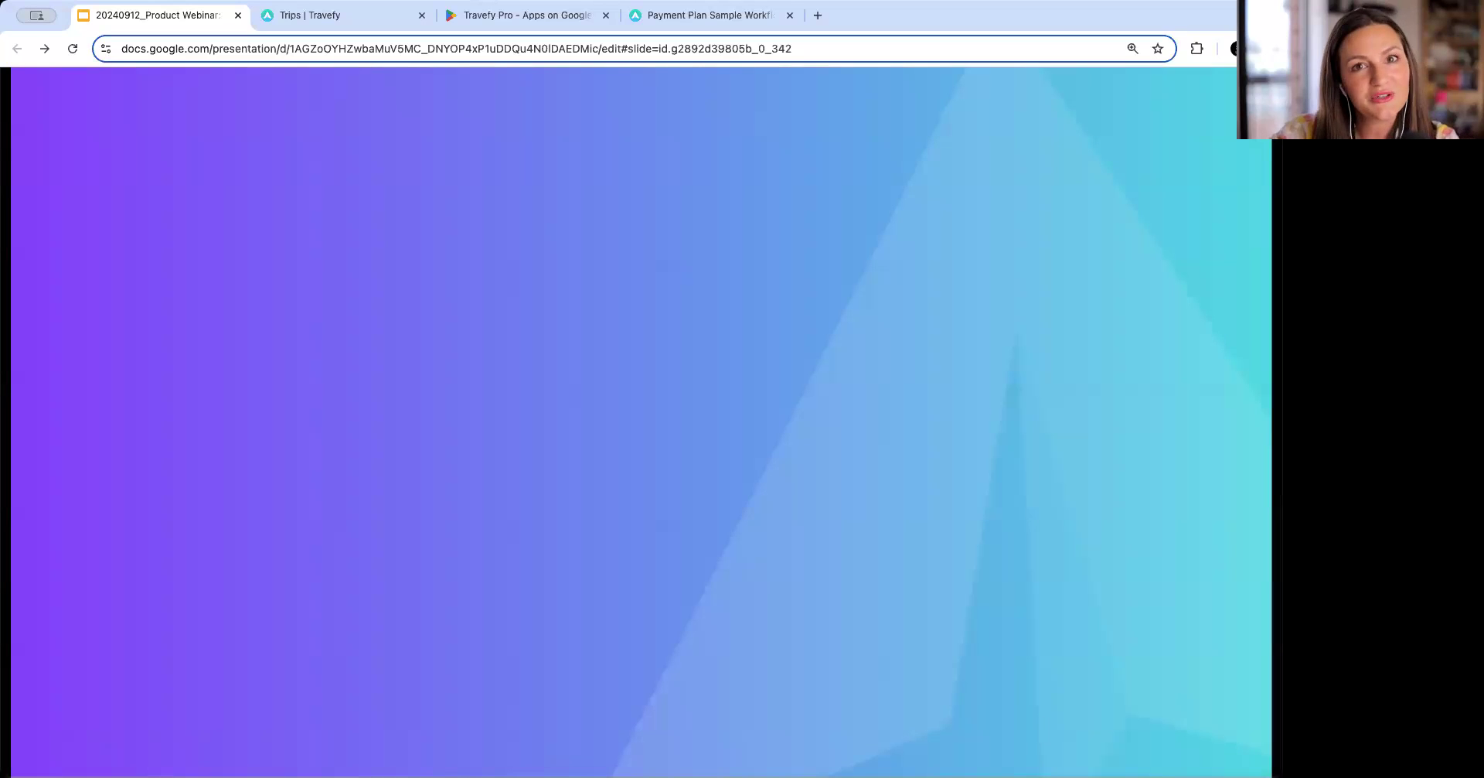
Switch to the Travefy tab and create a new Task List item in the Library.
click(333, 17)
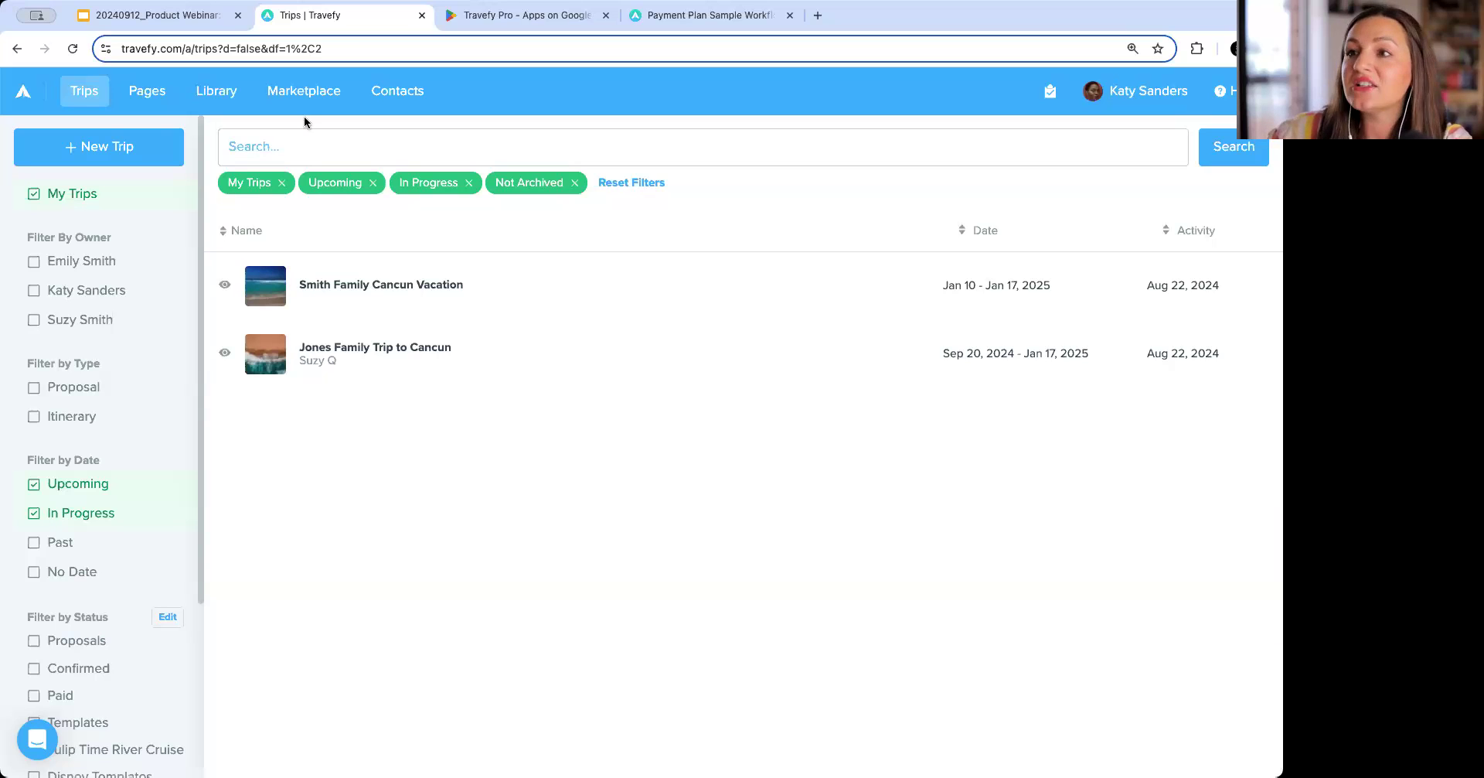
click(210, 93)
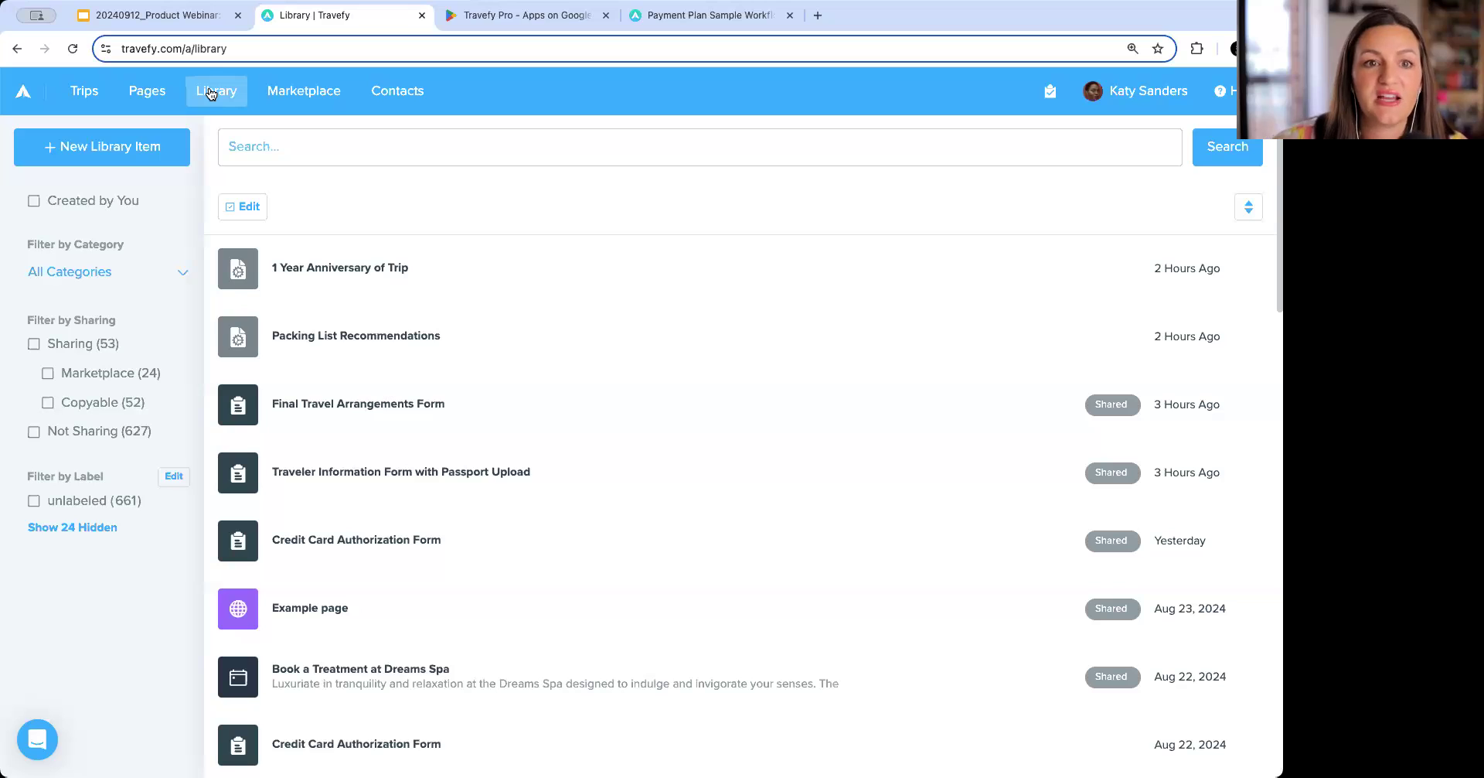
click(171, 154)
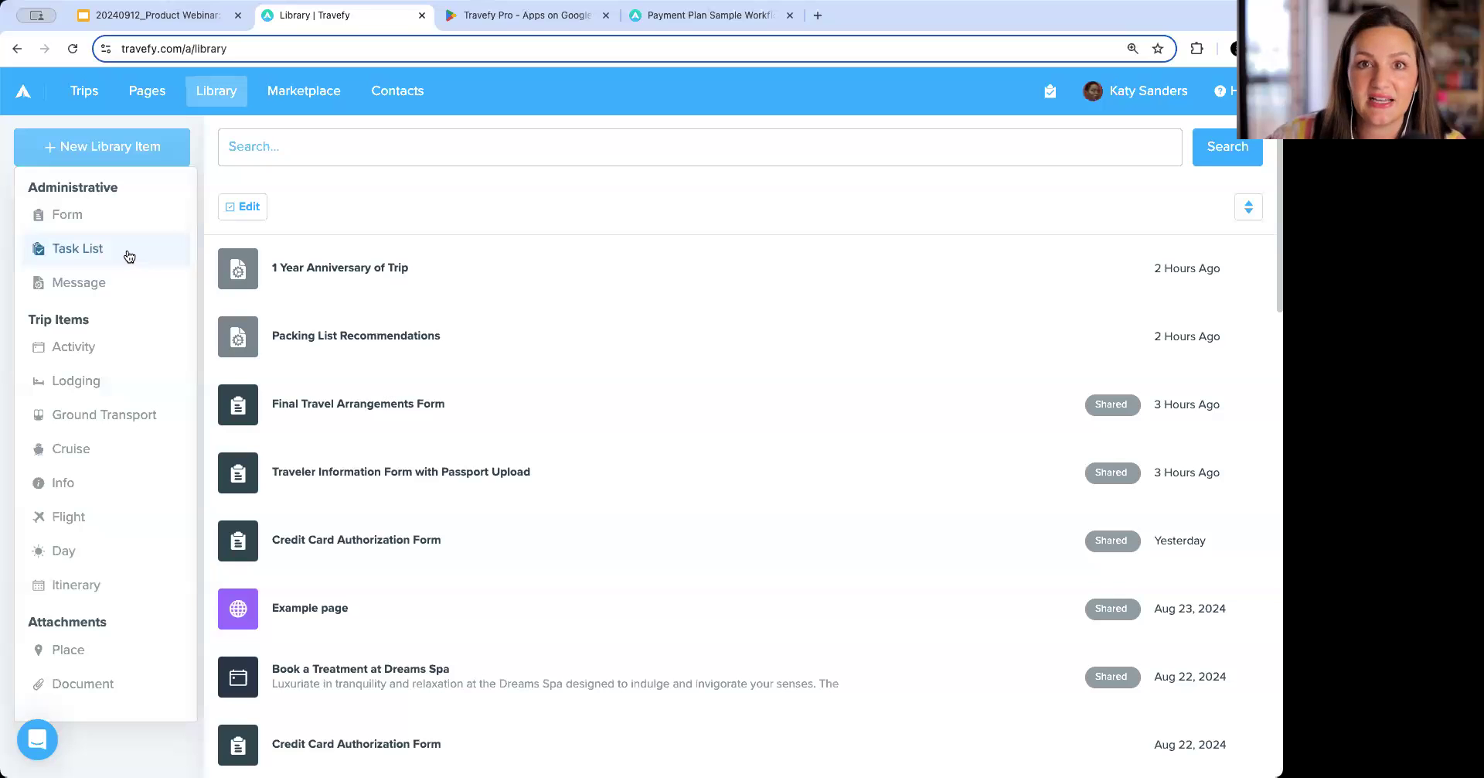
click(129, 256)
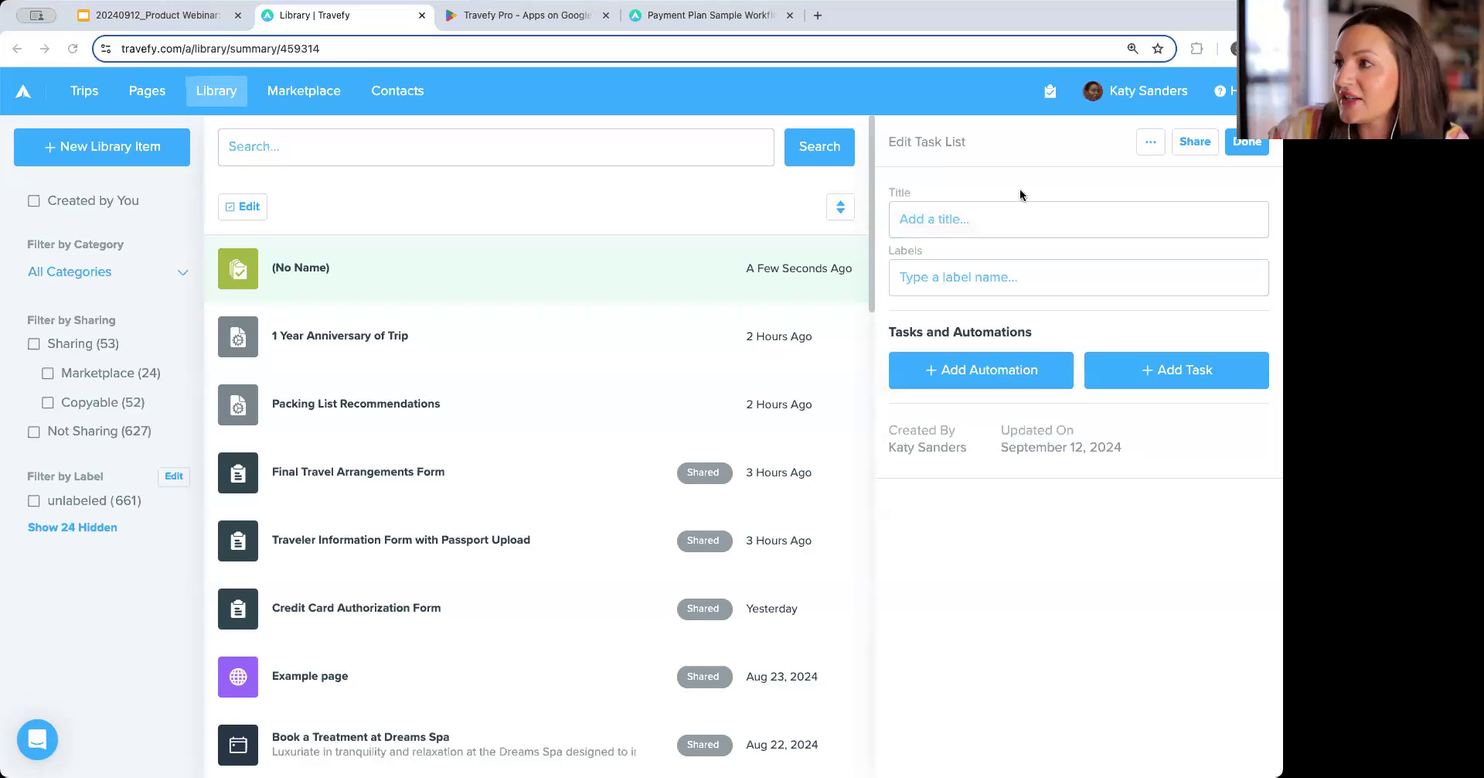
Title the task list 'General Trip Workflow - Pre, During, Post'.
click(998, 216)
text(General Trip Workflow - Pre, During, Post)
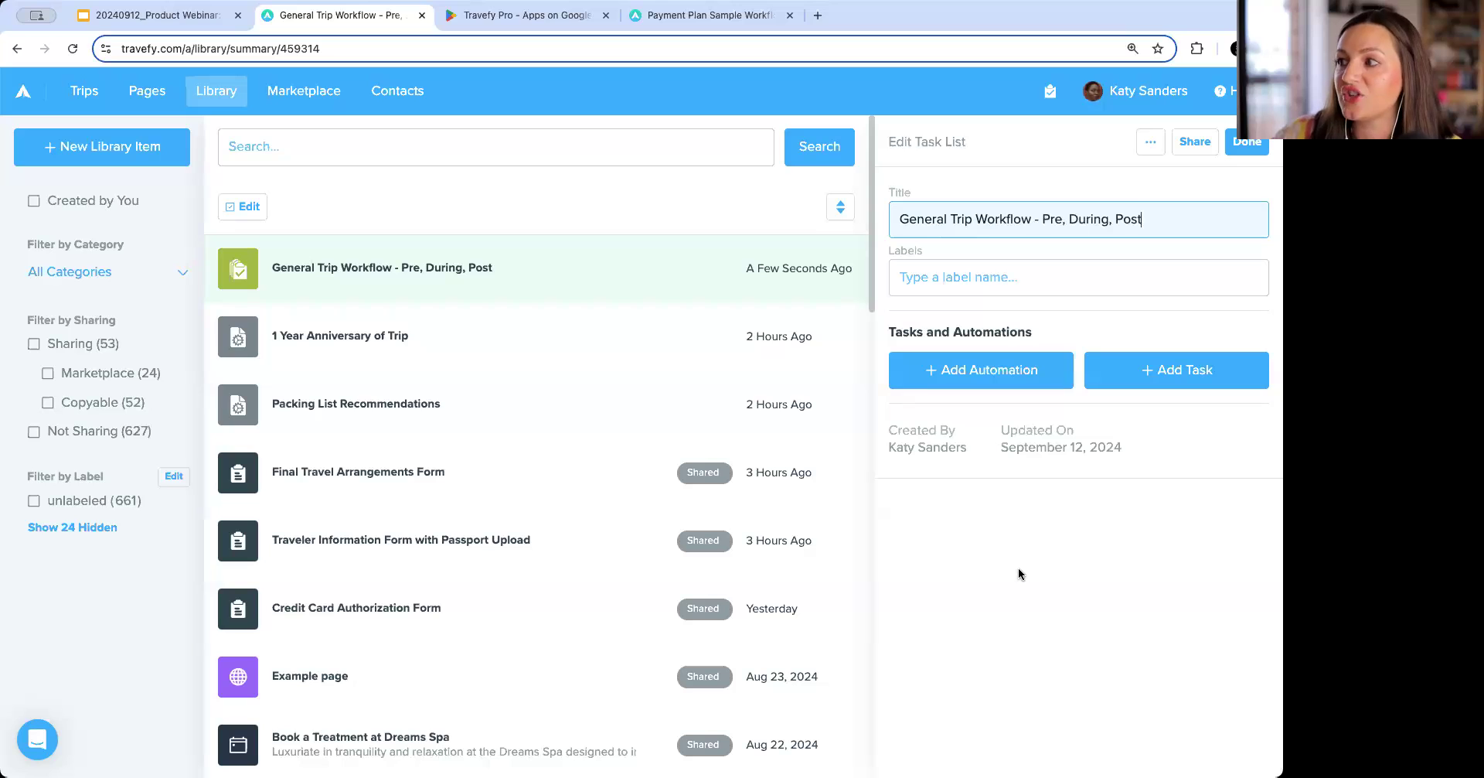
key(super+equal)
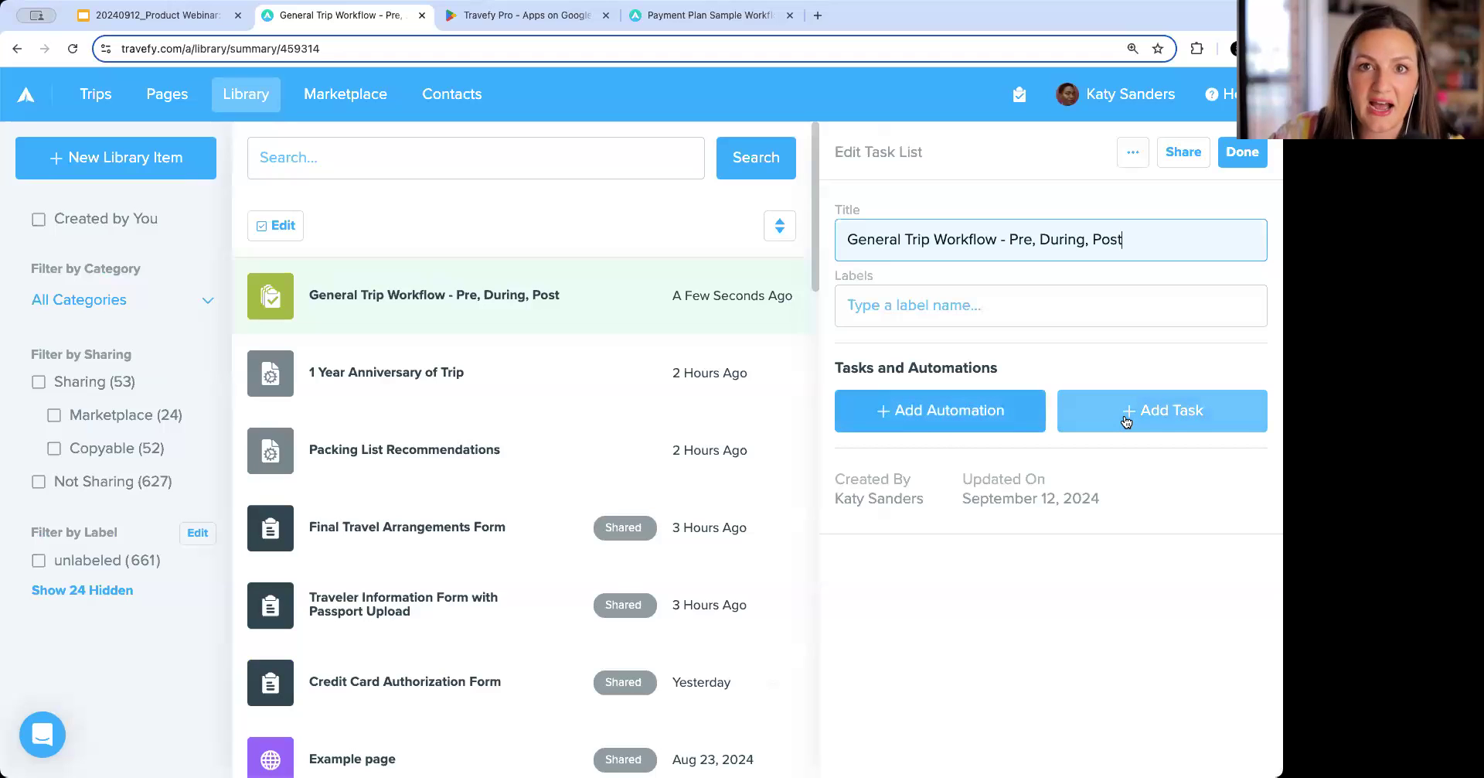
Add an automation to the task list and set its automation type to Invoice.
click(985, 413)
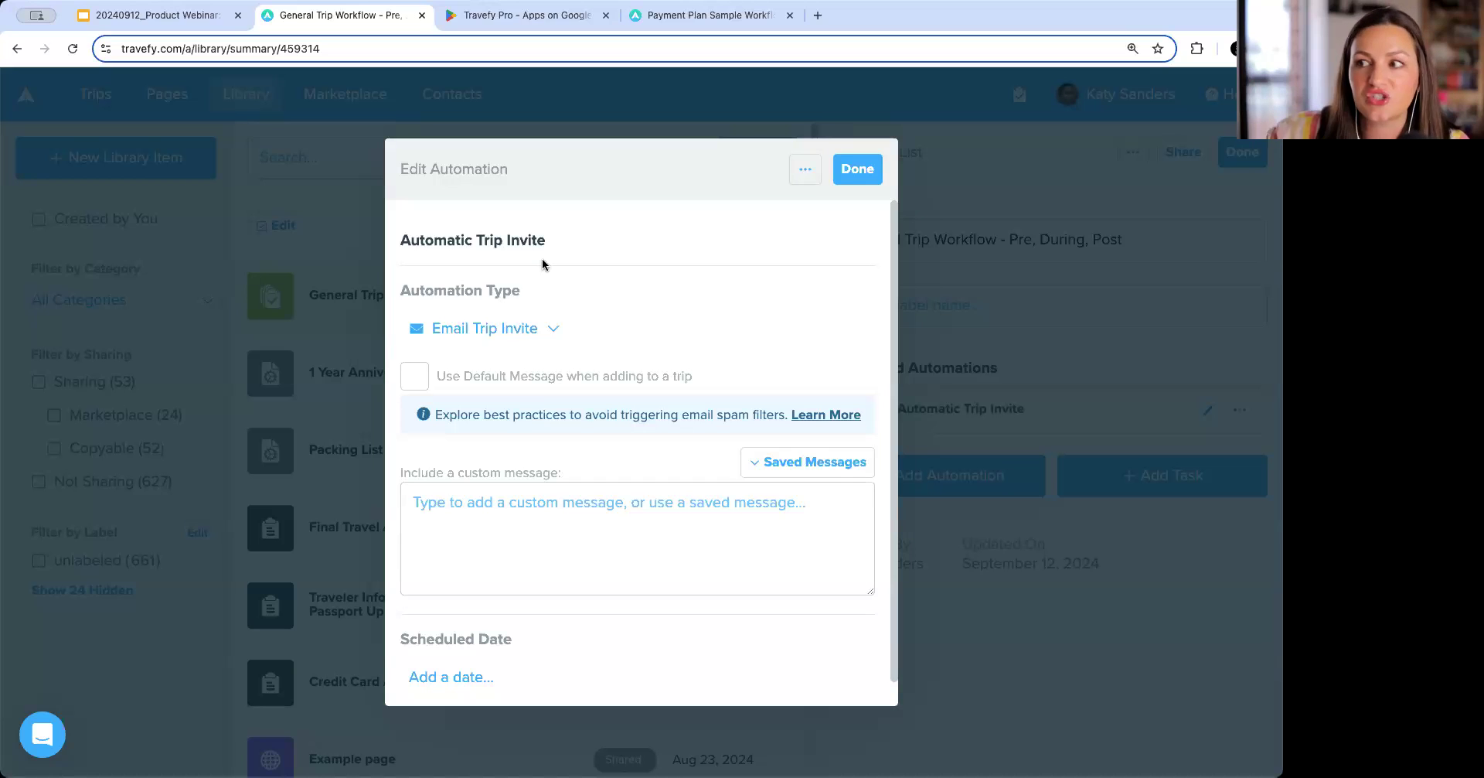
click(540, 330)
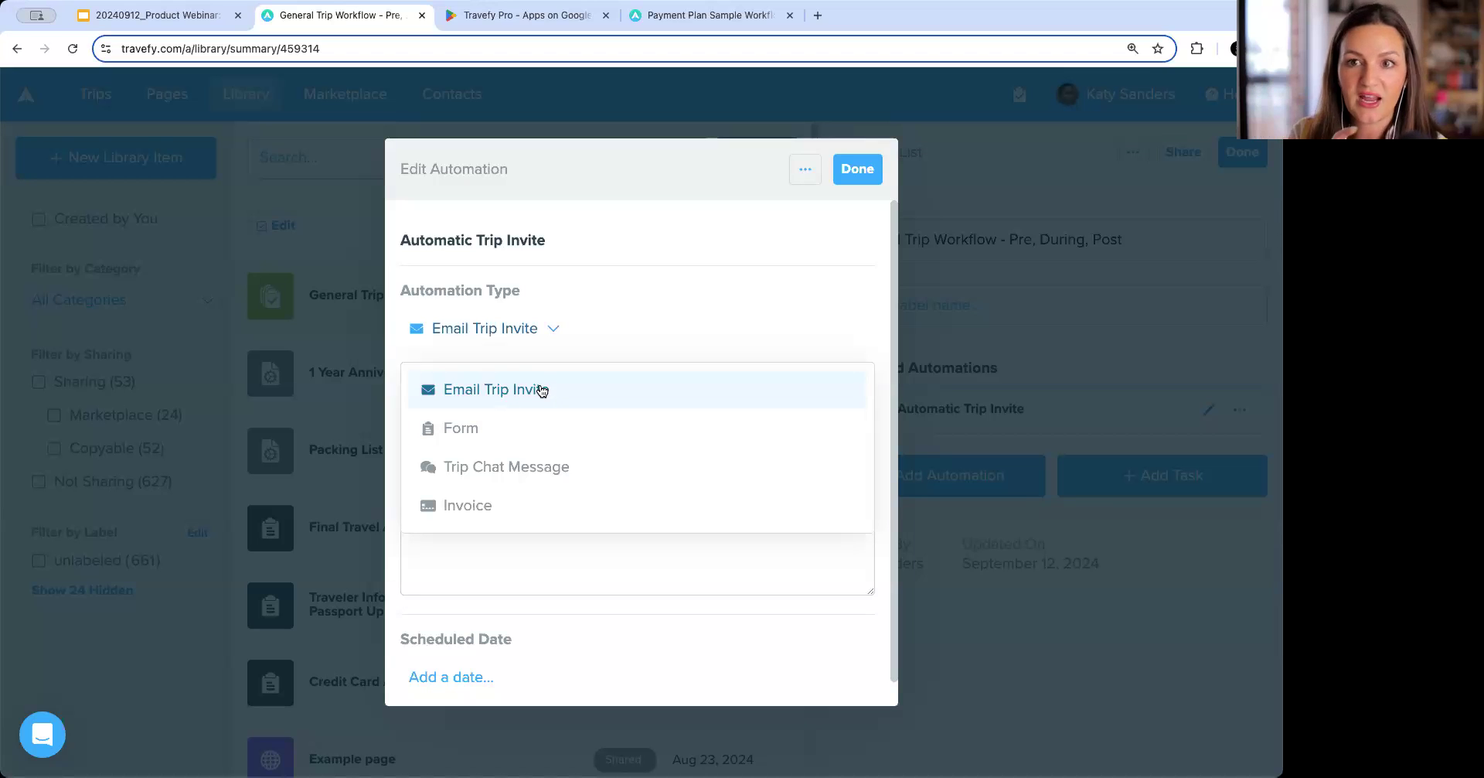
click(540, 426)
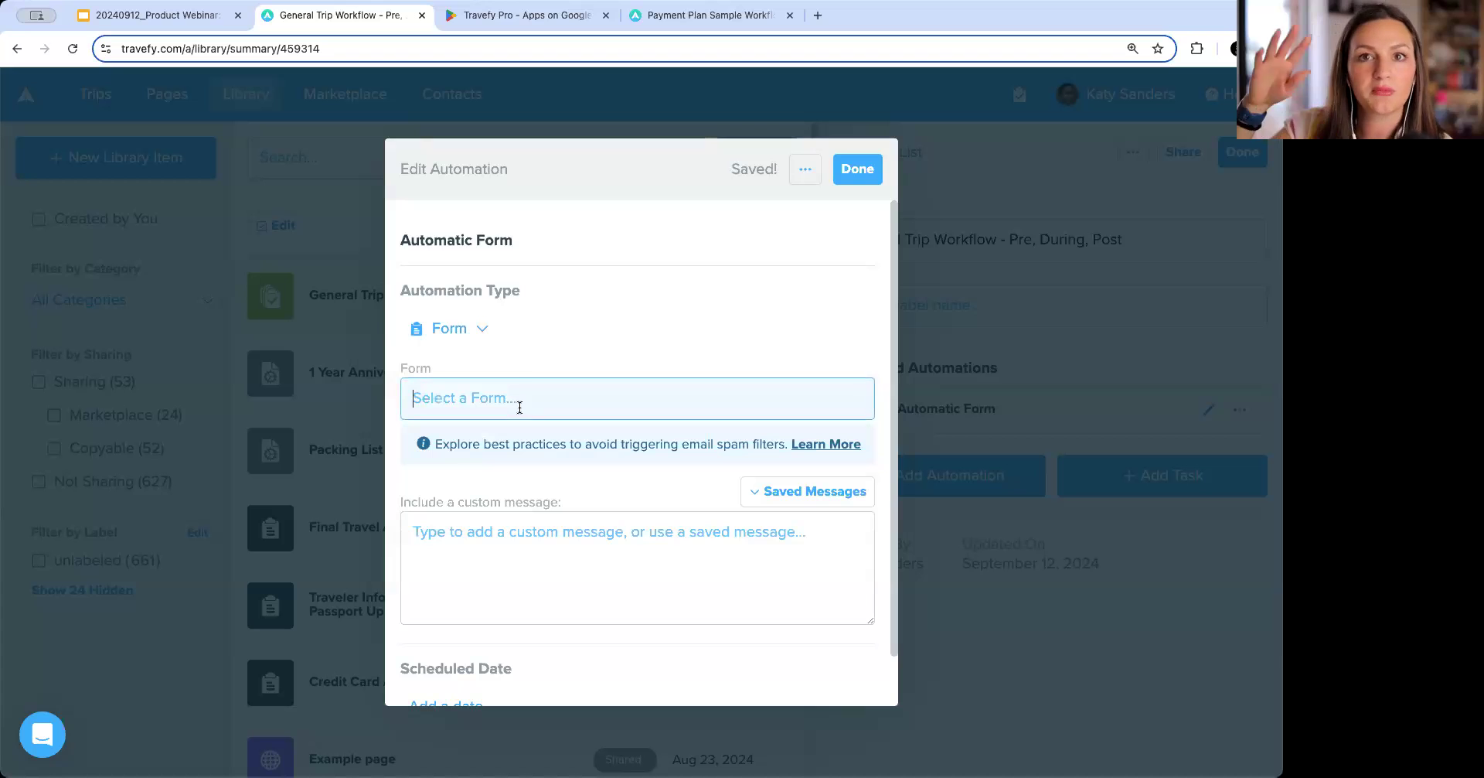
click(467, 330)
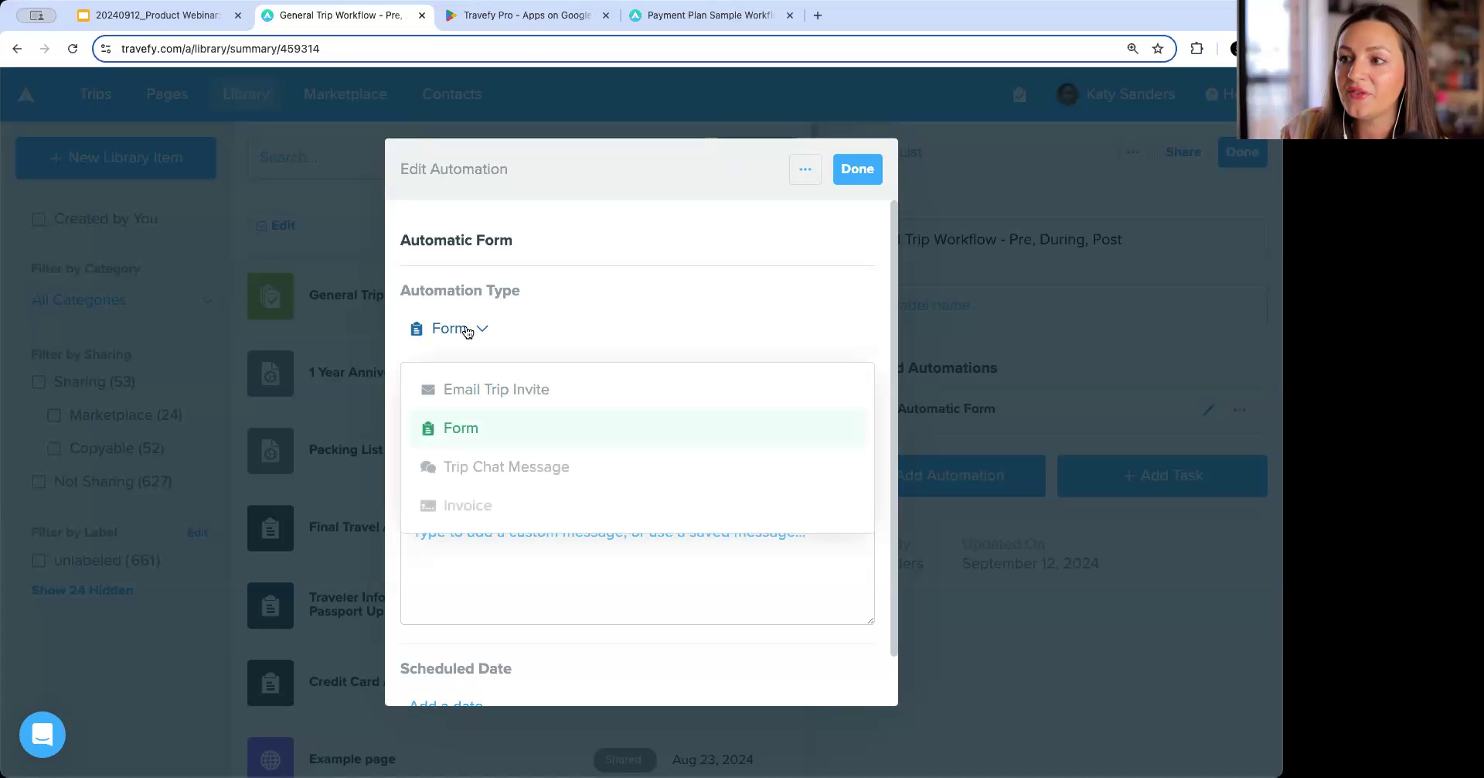
click(487, 467)
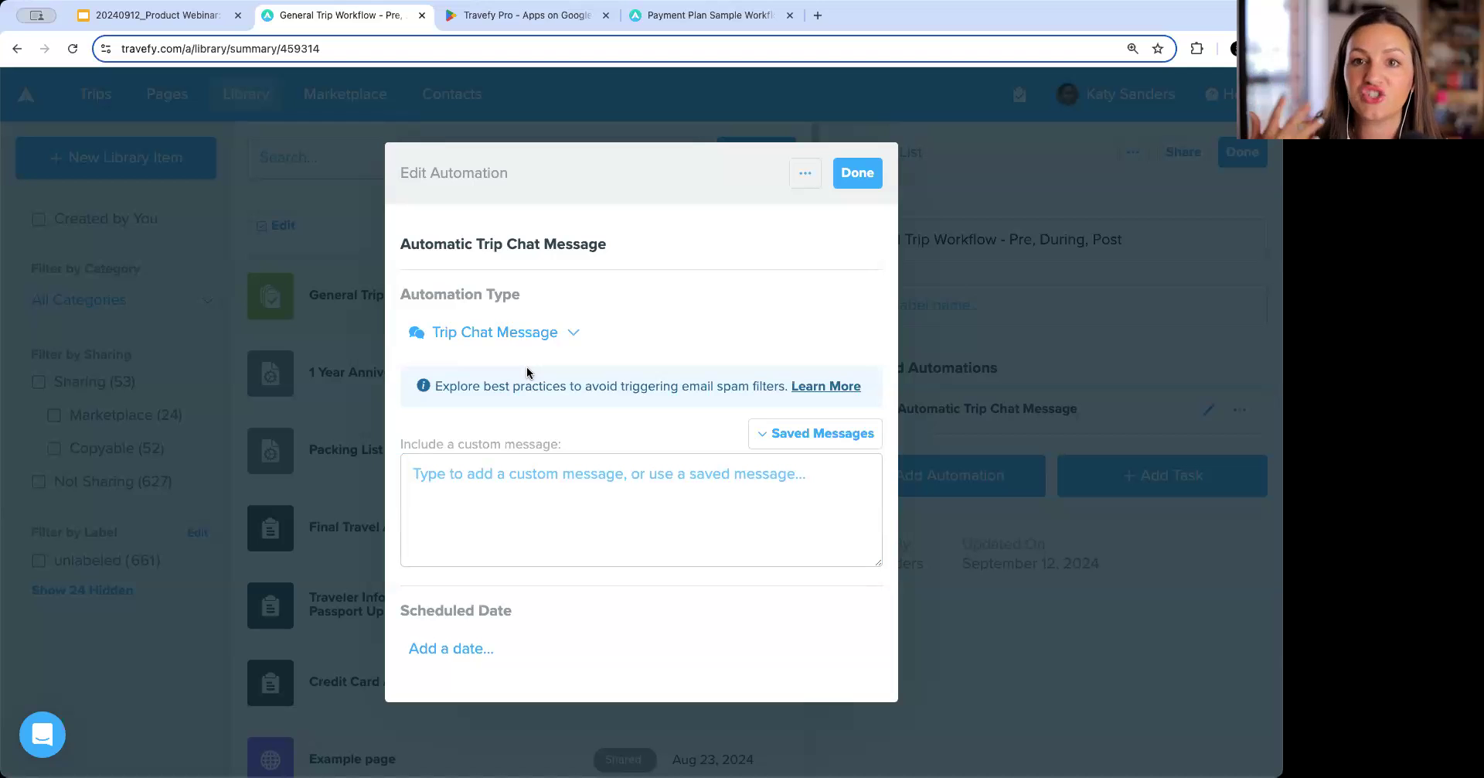
click(535, 334)
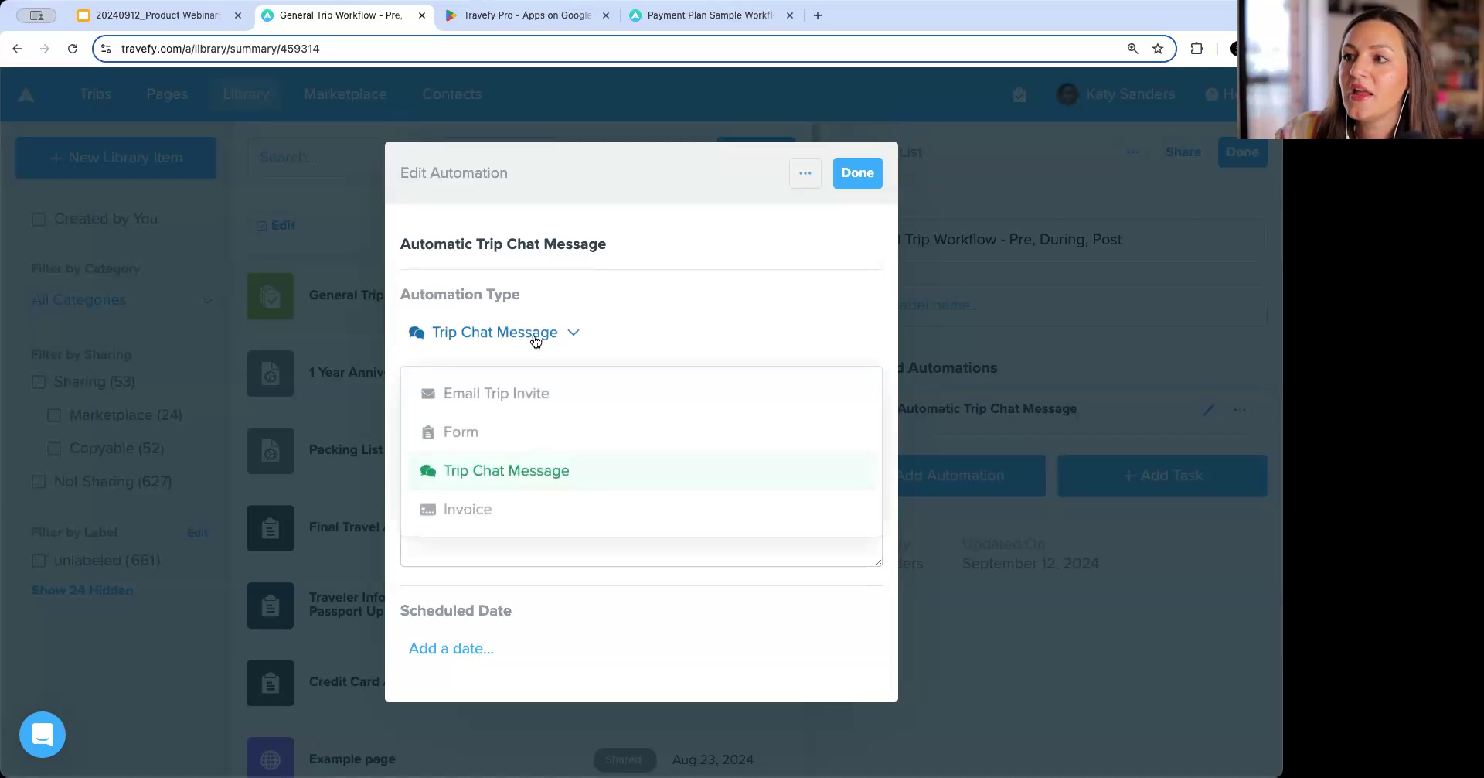
click(530, 507)
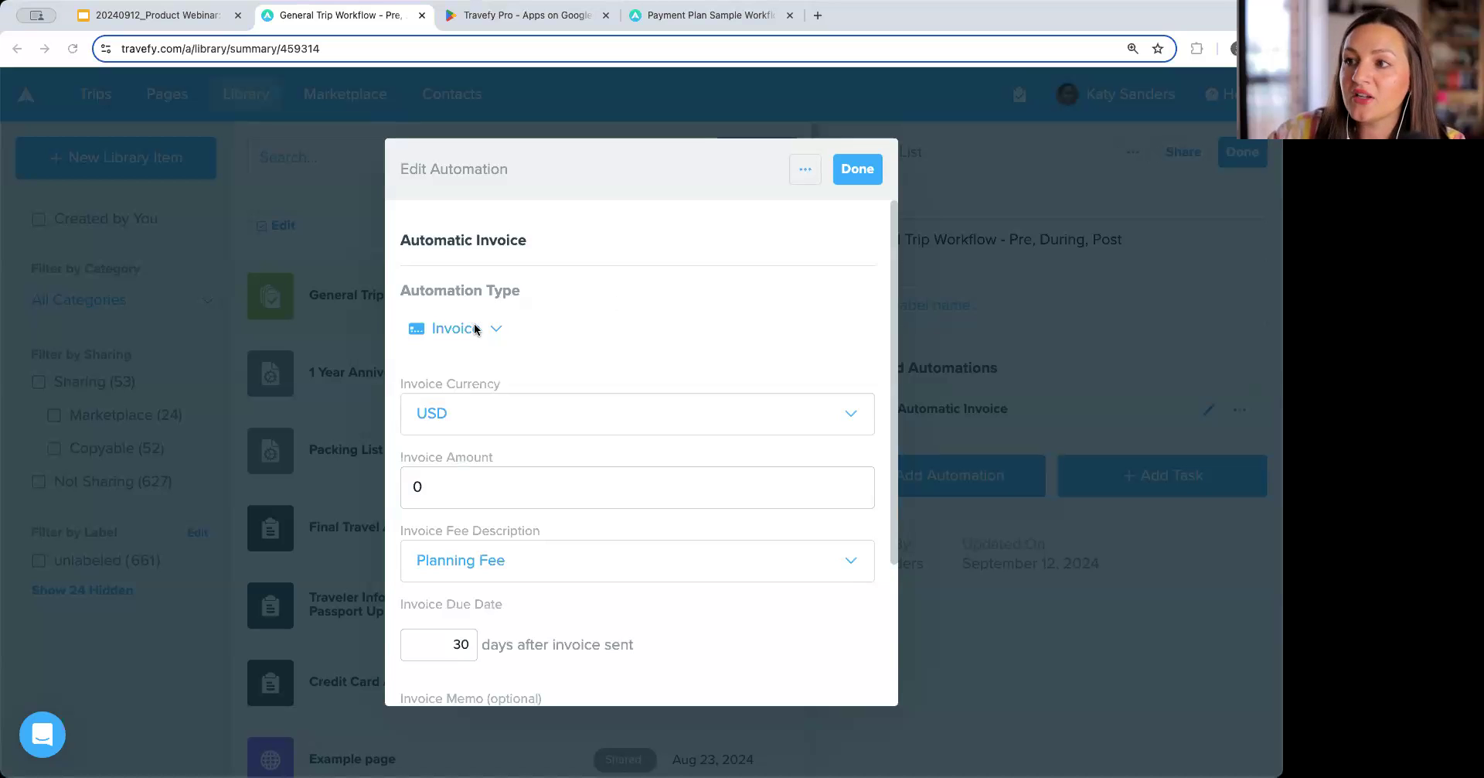
Set the invoice amount to 250.00 USD with Planning Fee as the fee description.
click(504, 422)
click(504, 422)
click(508, 491)
key(BackSpace)
text(250.00)
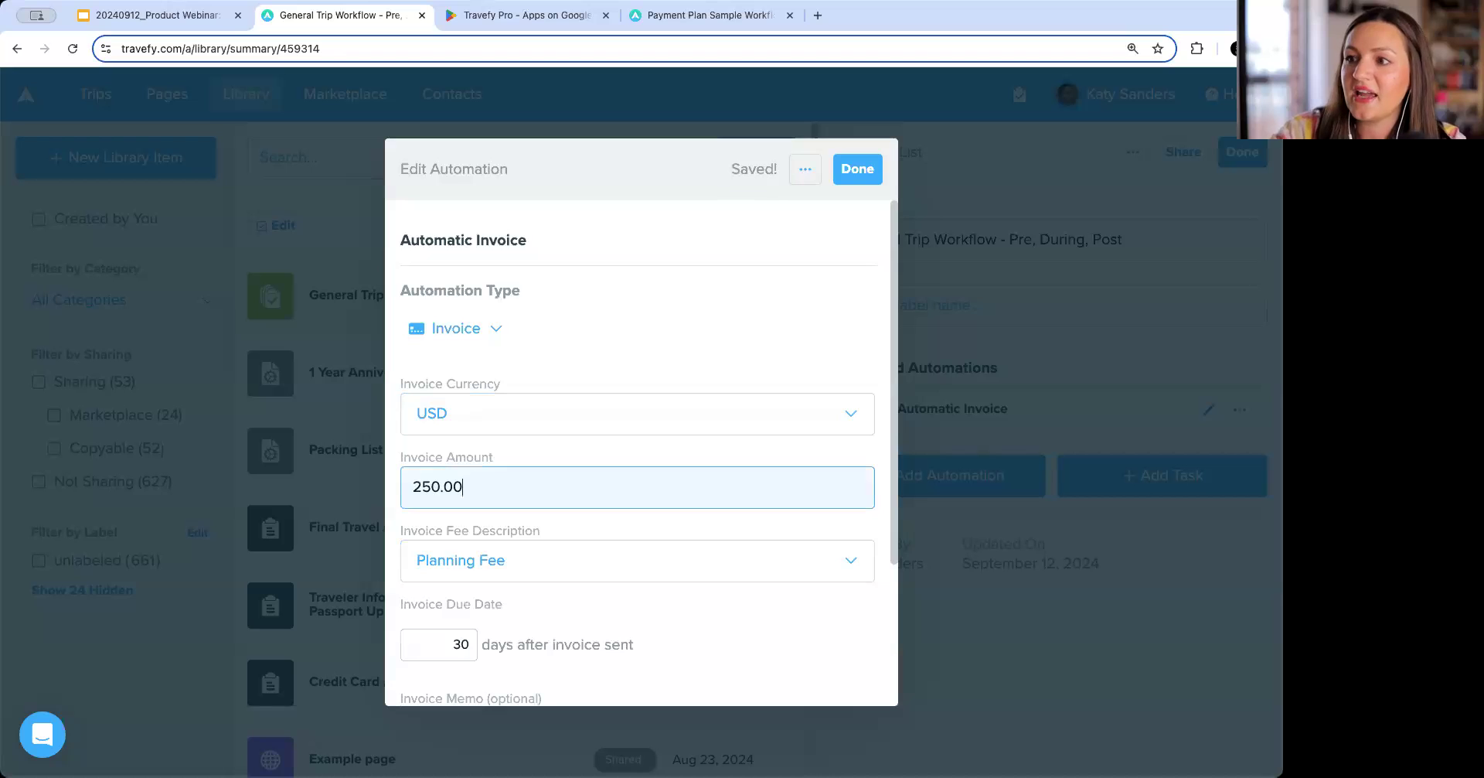
click(557, 551)
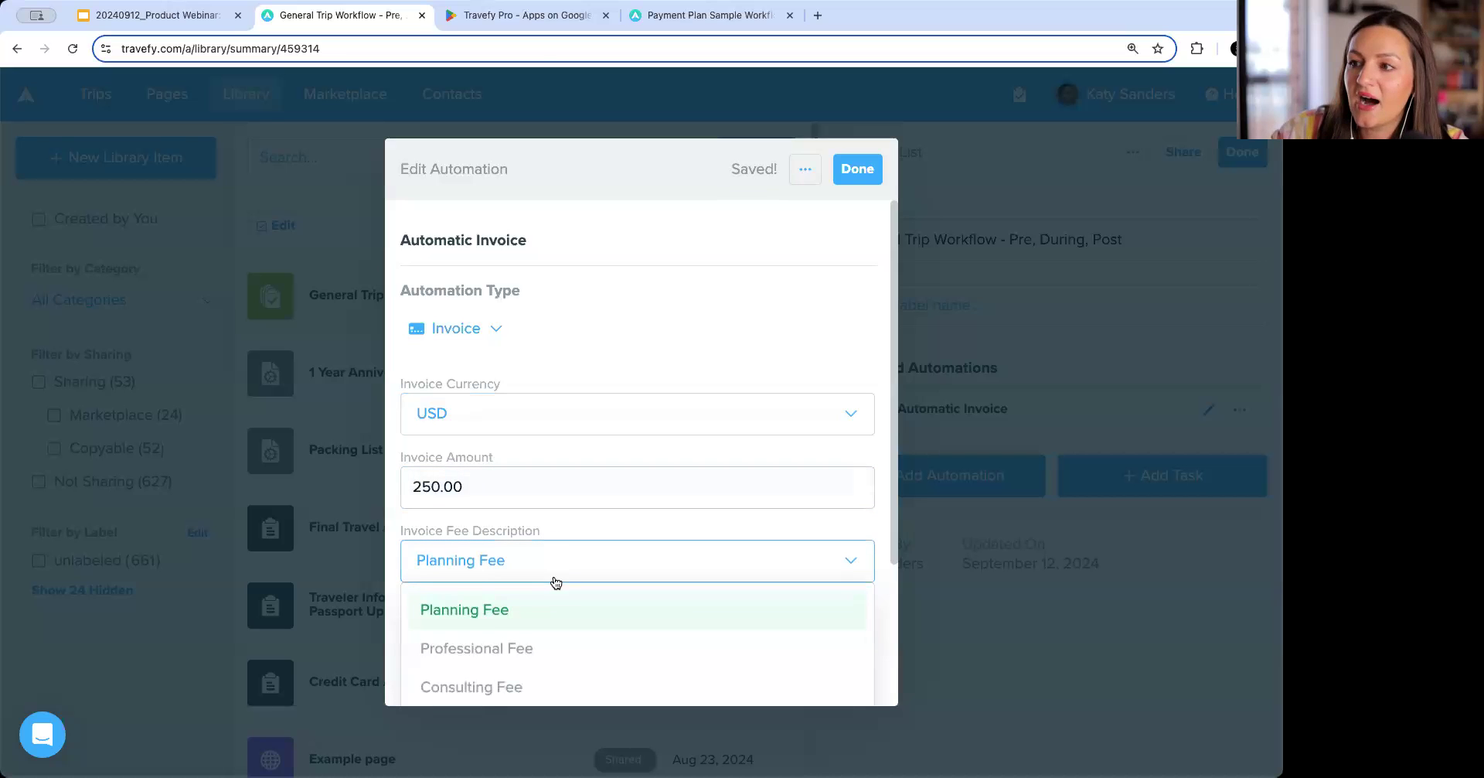
click(562, 609)
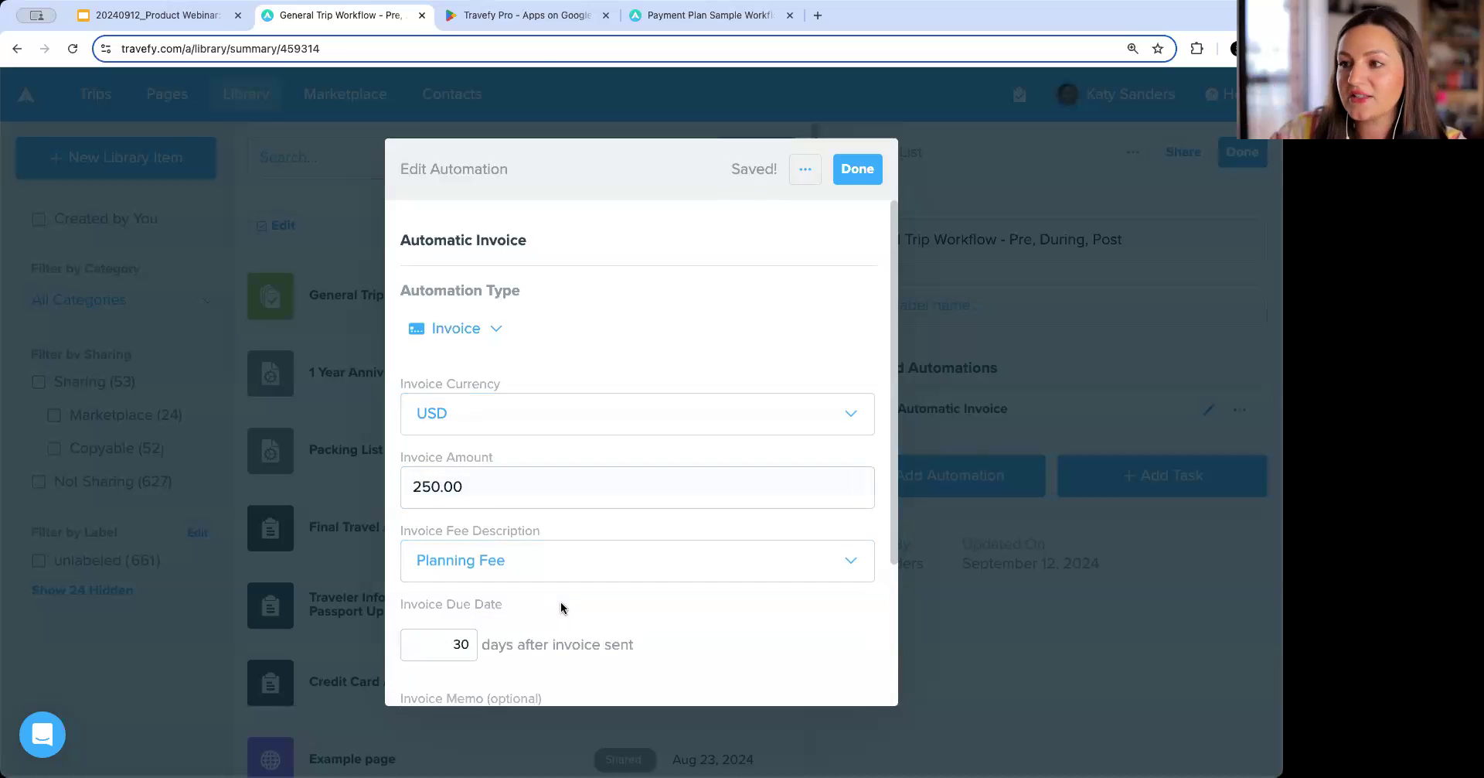
Set the invoice due date to 7 days after the invoice is sent.
scroll(562, 609, down, 3)
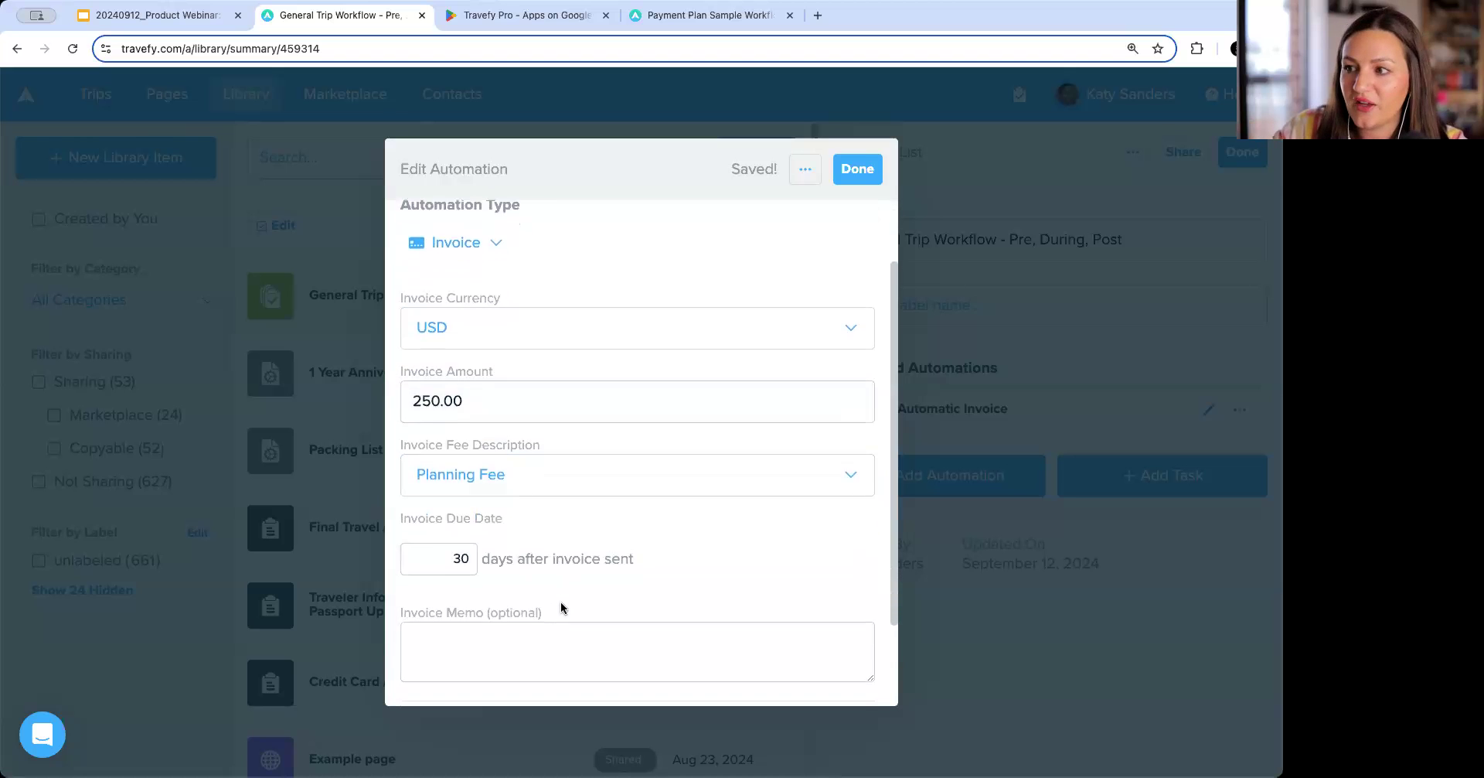
click(439, 521)
double_click(439, 522)
text(7)
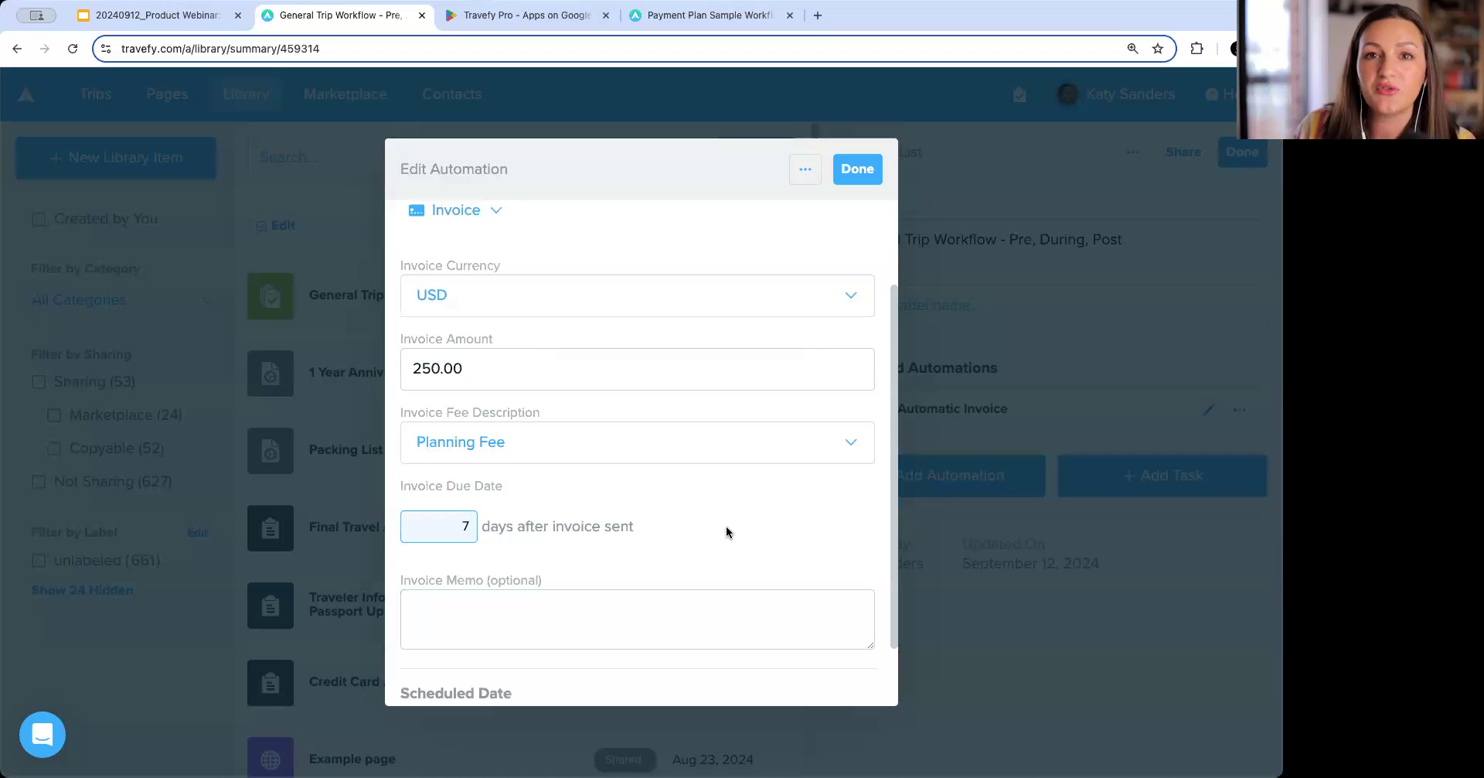
click(652, 606)
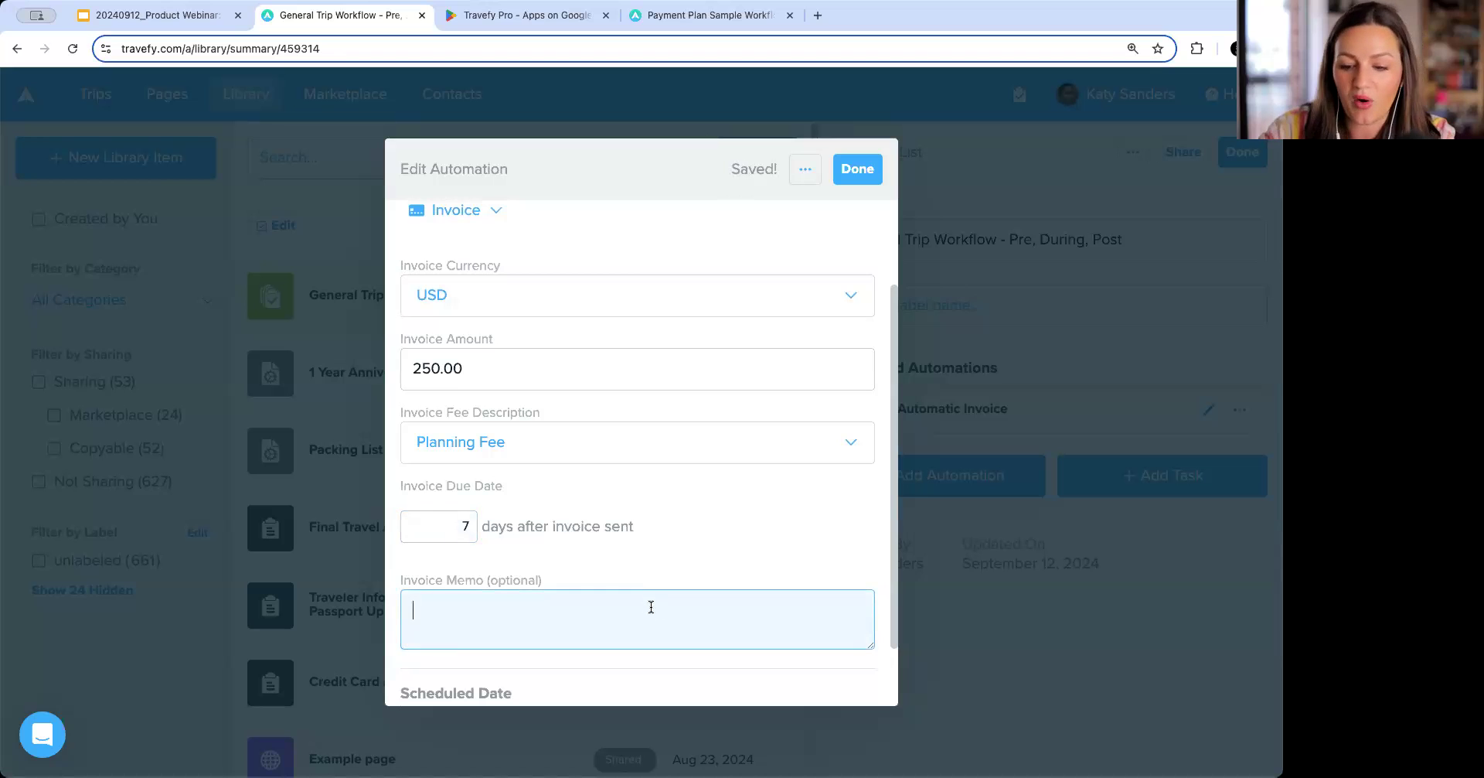
text(Planning)
key(BackSpace)
key(BackSpace)
key(BackSpace)
key(BackSpace)
key(BackSpace)
key(BackSpace)
key(BackSpace)
key(BackSpace)
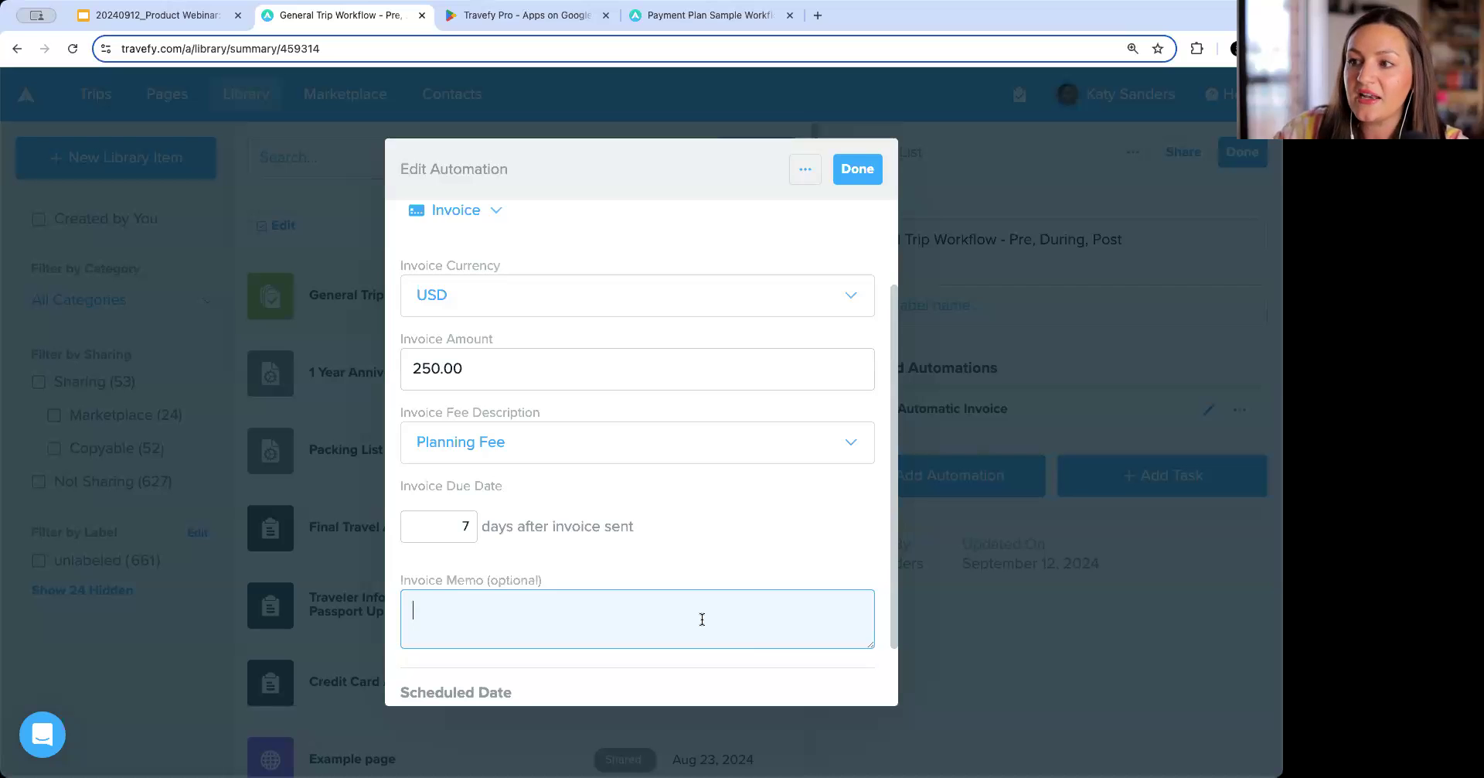
scroll(702, 619, down, 2)
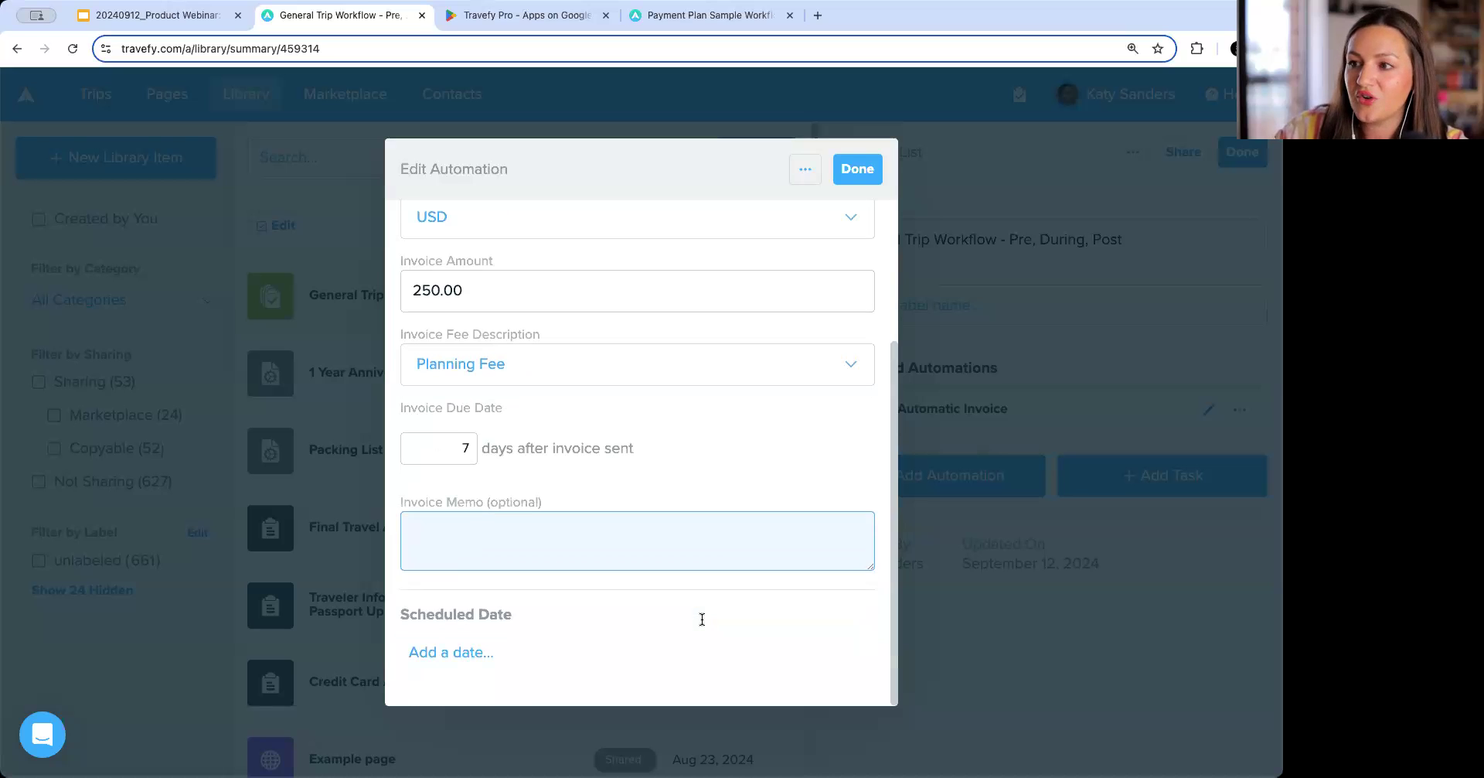
click(545, 651)
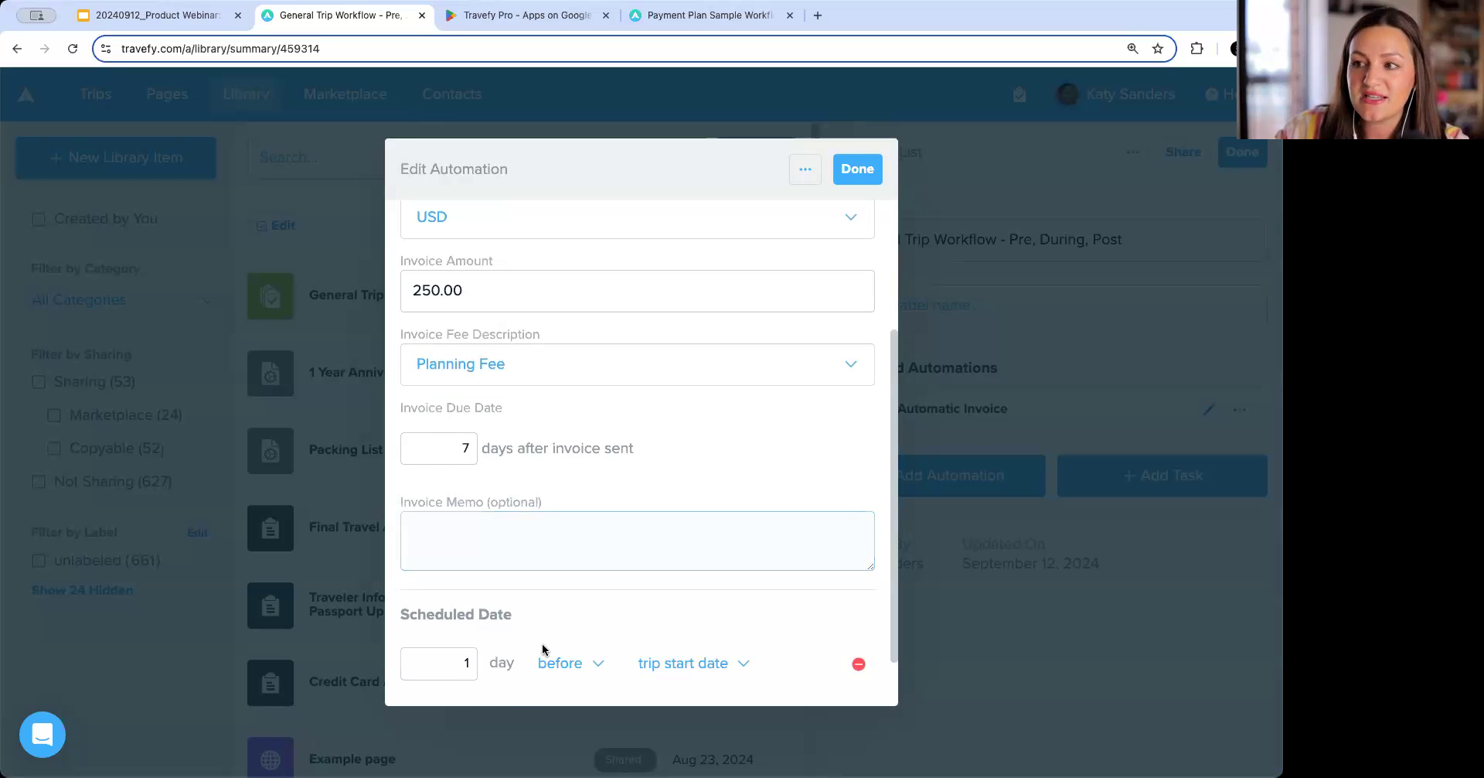
click(859, 657)
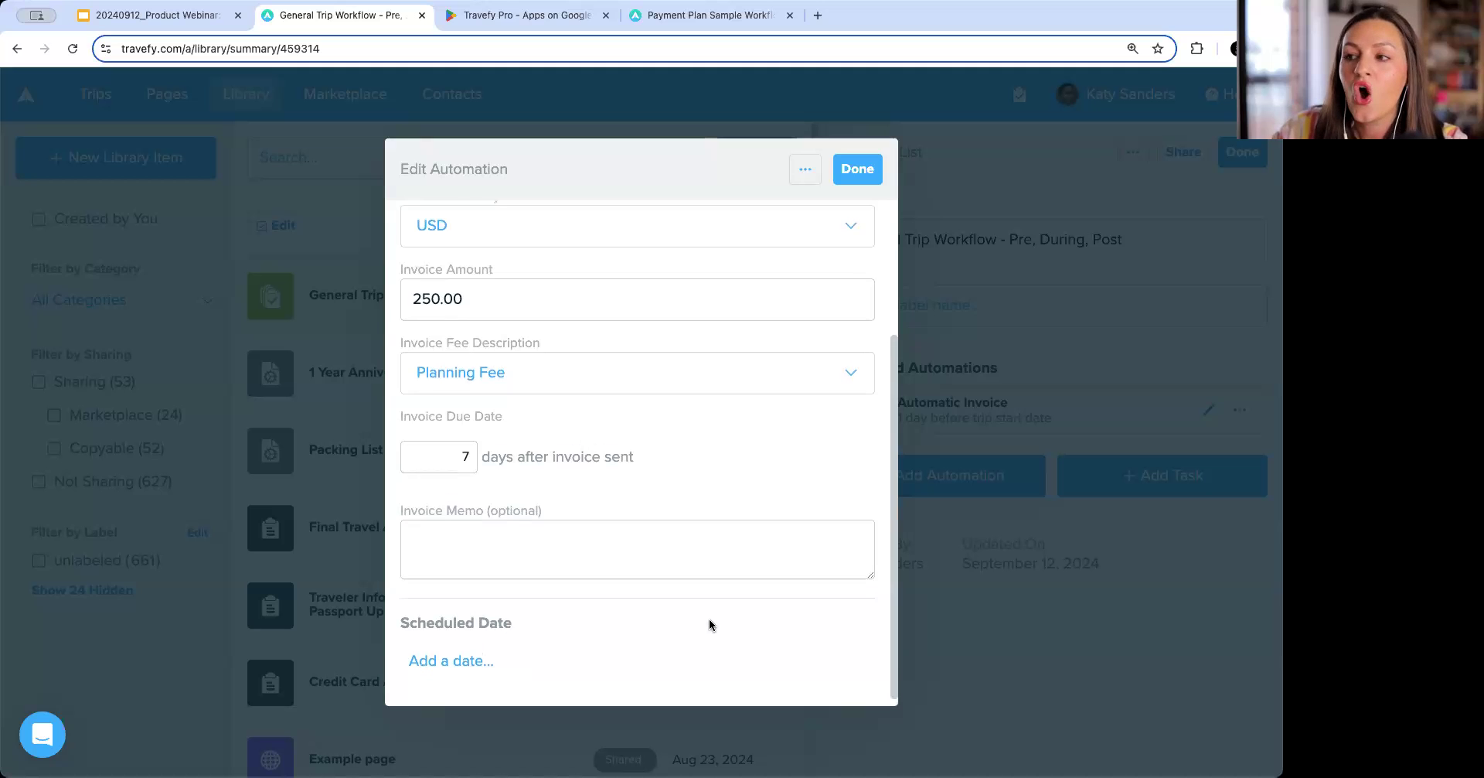
Close the finished invoice automation.
scroll(708, 623, up, 3)
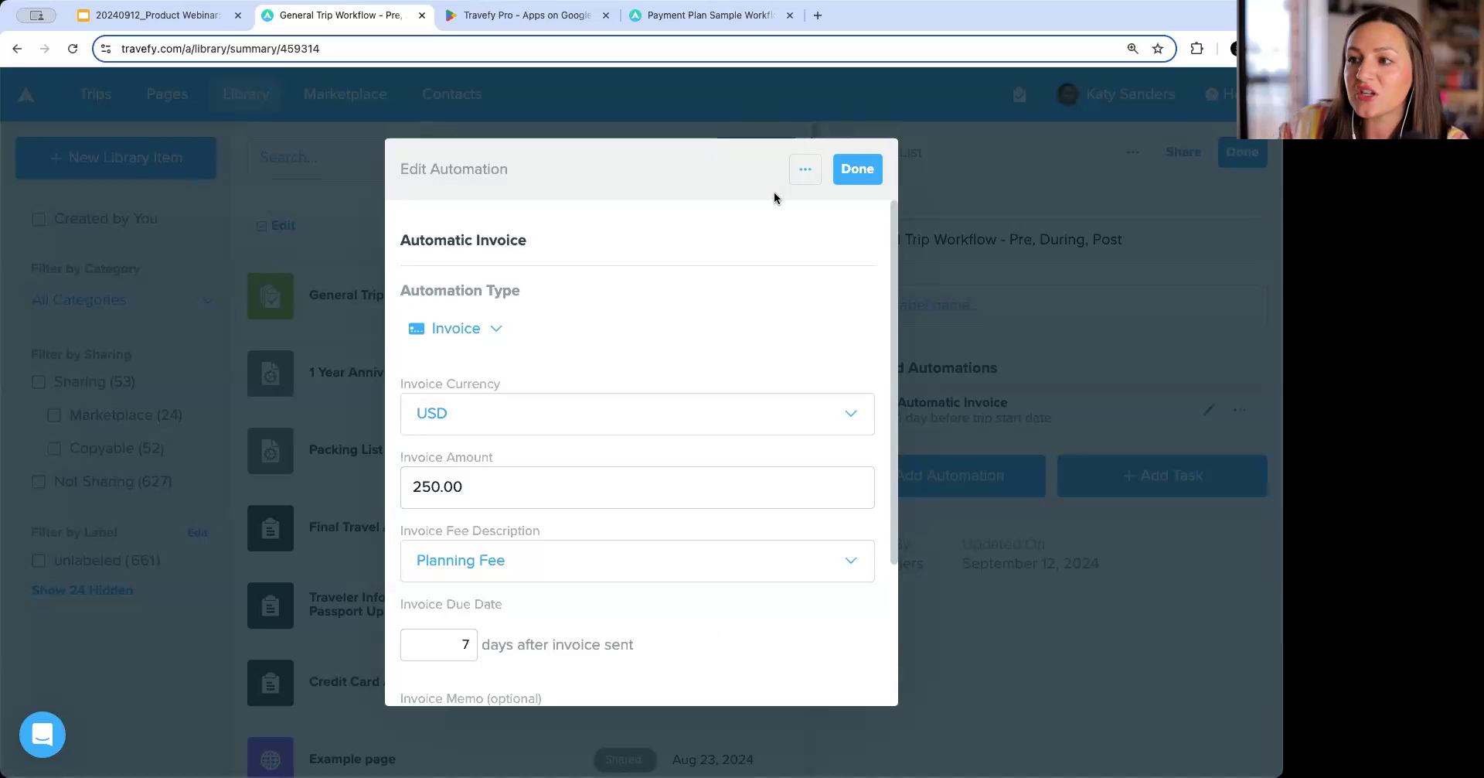
click(863, 173)
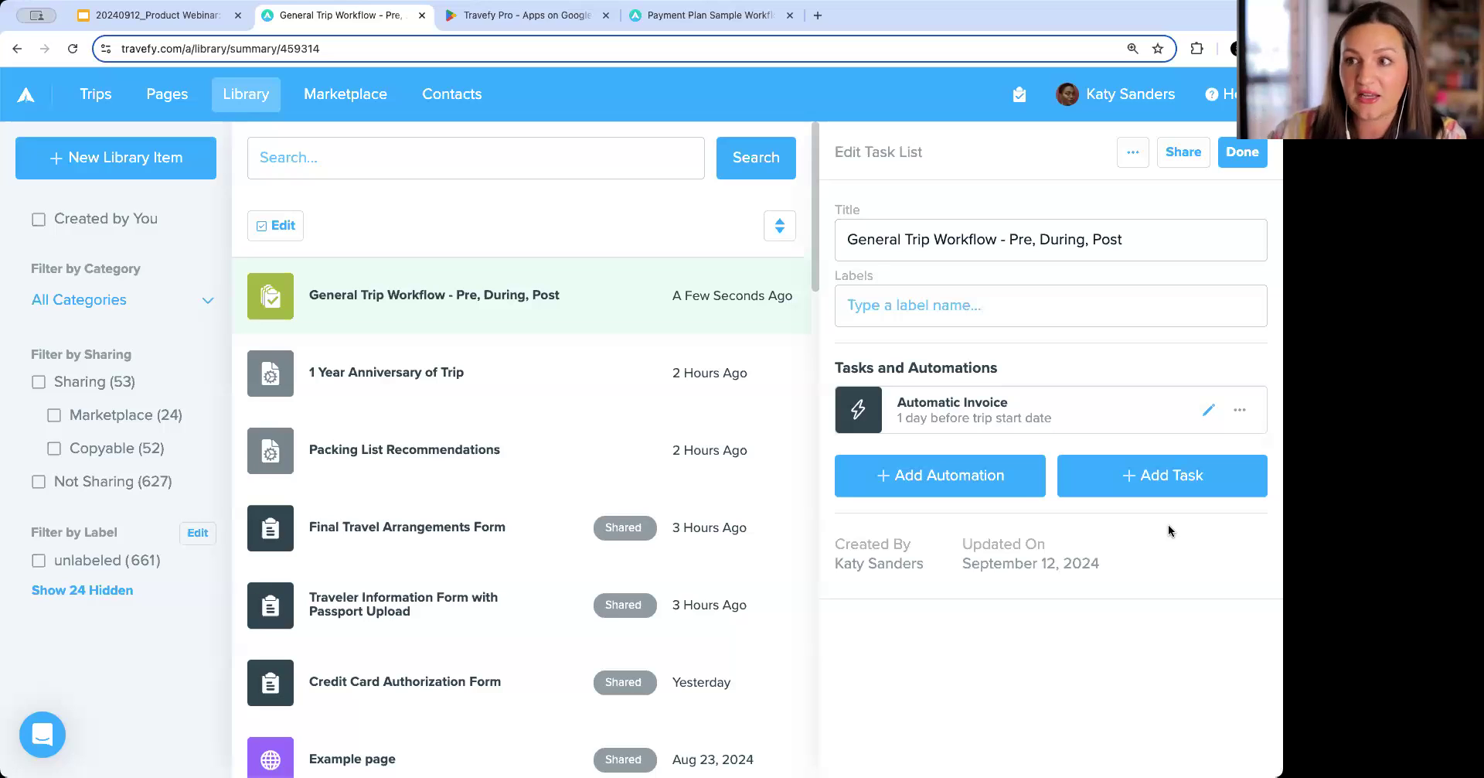
Add a Form automation using the 'Declined Insurance Waiver (Template Sample)' form.
click(957, 489)
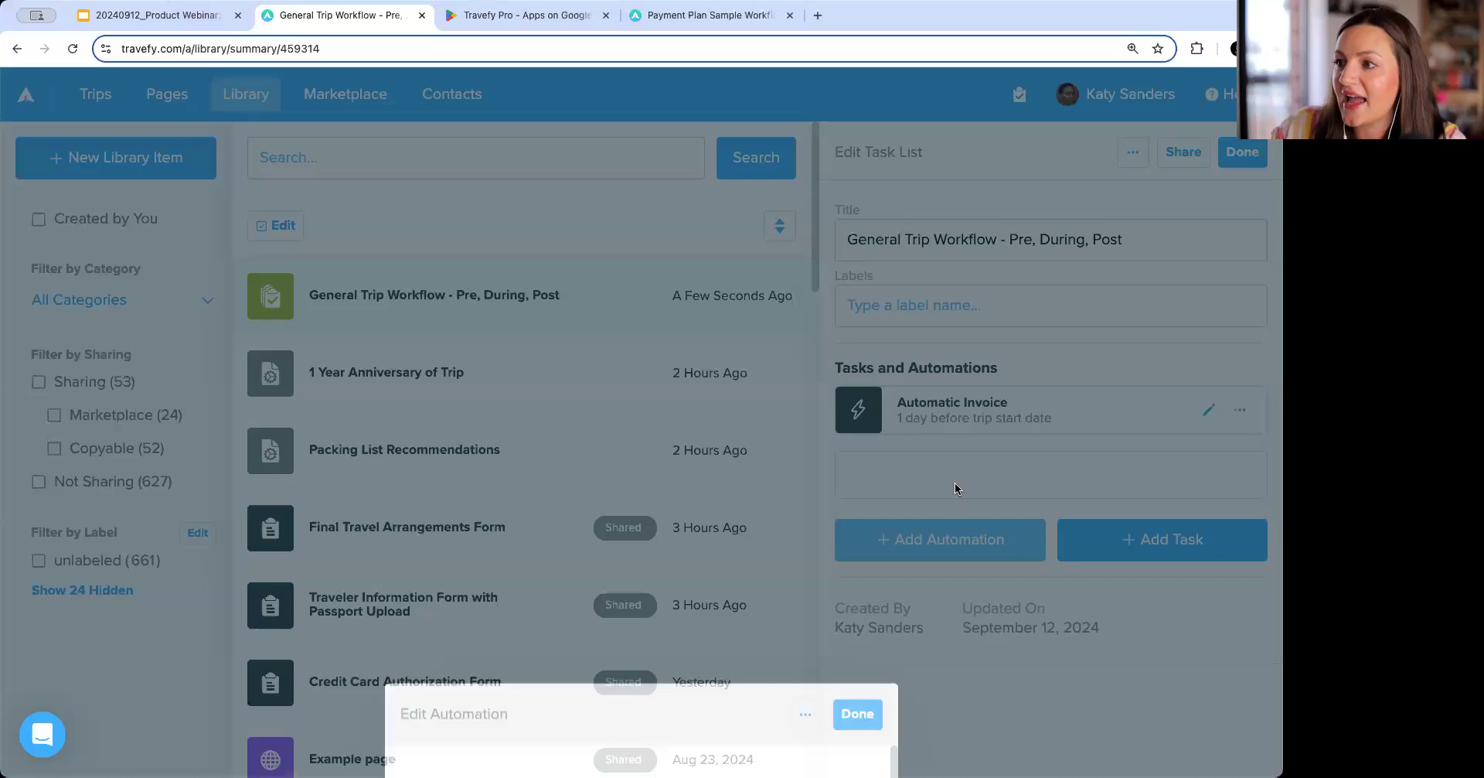
click(506, 330)
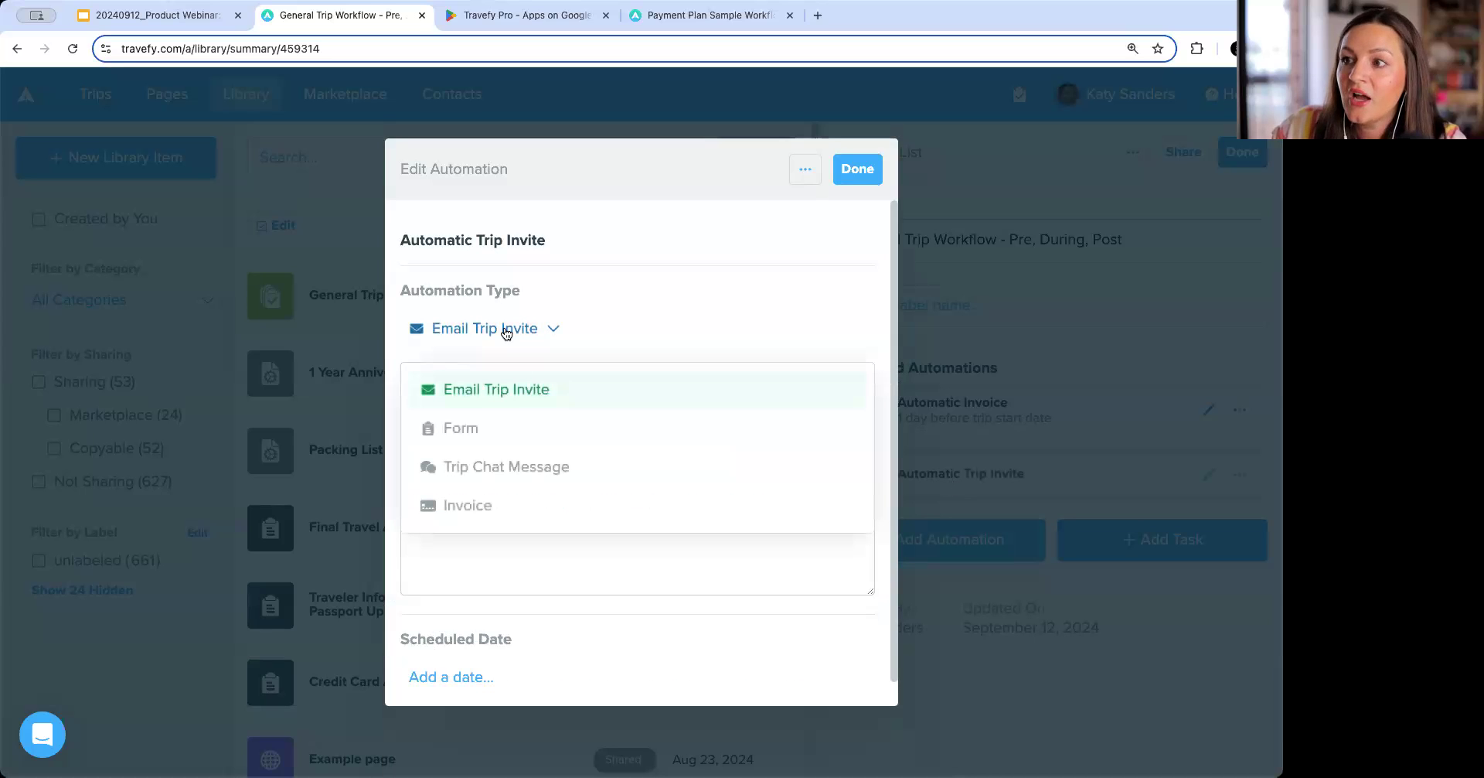
click(510, 429)
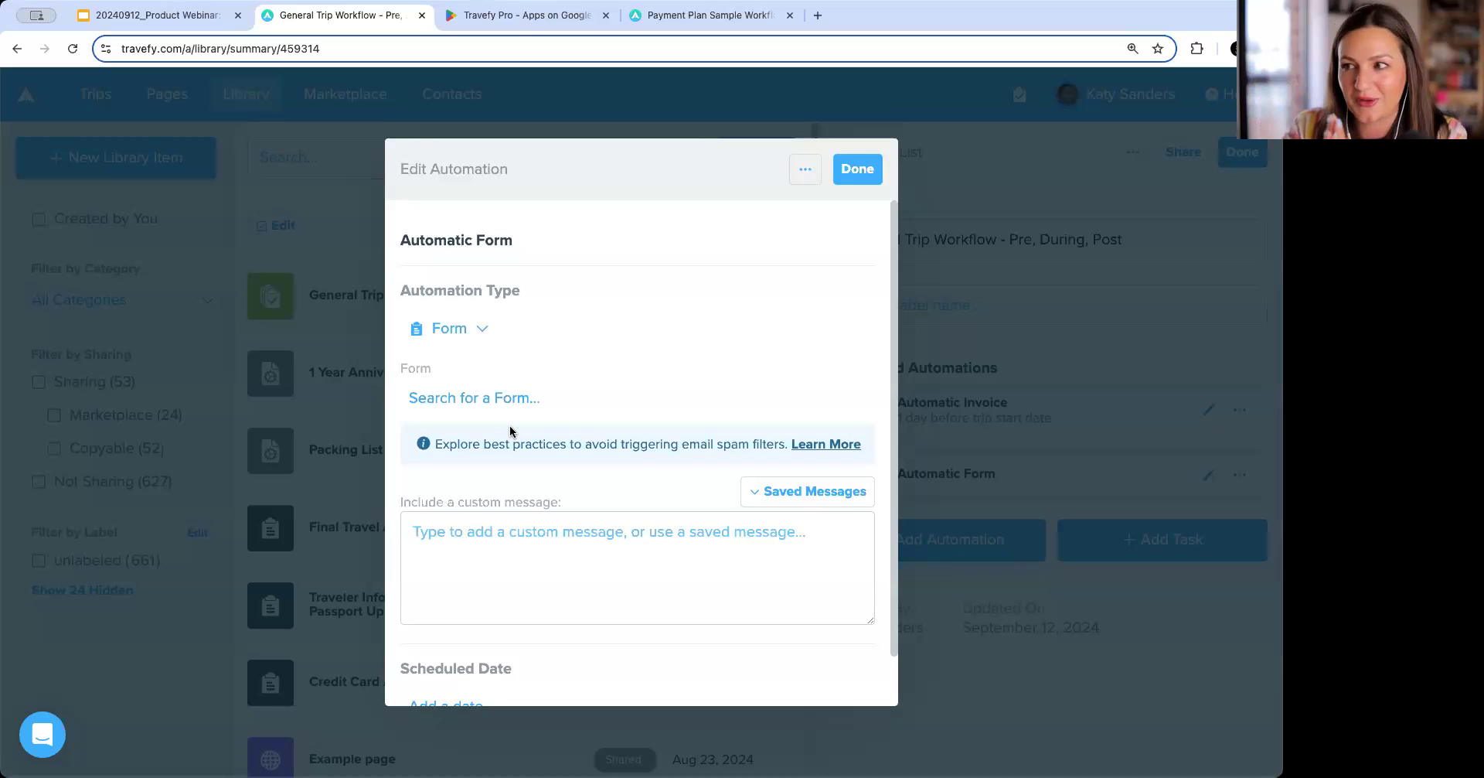
click(512, 403)
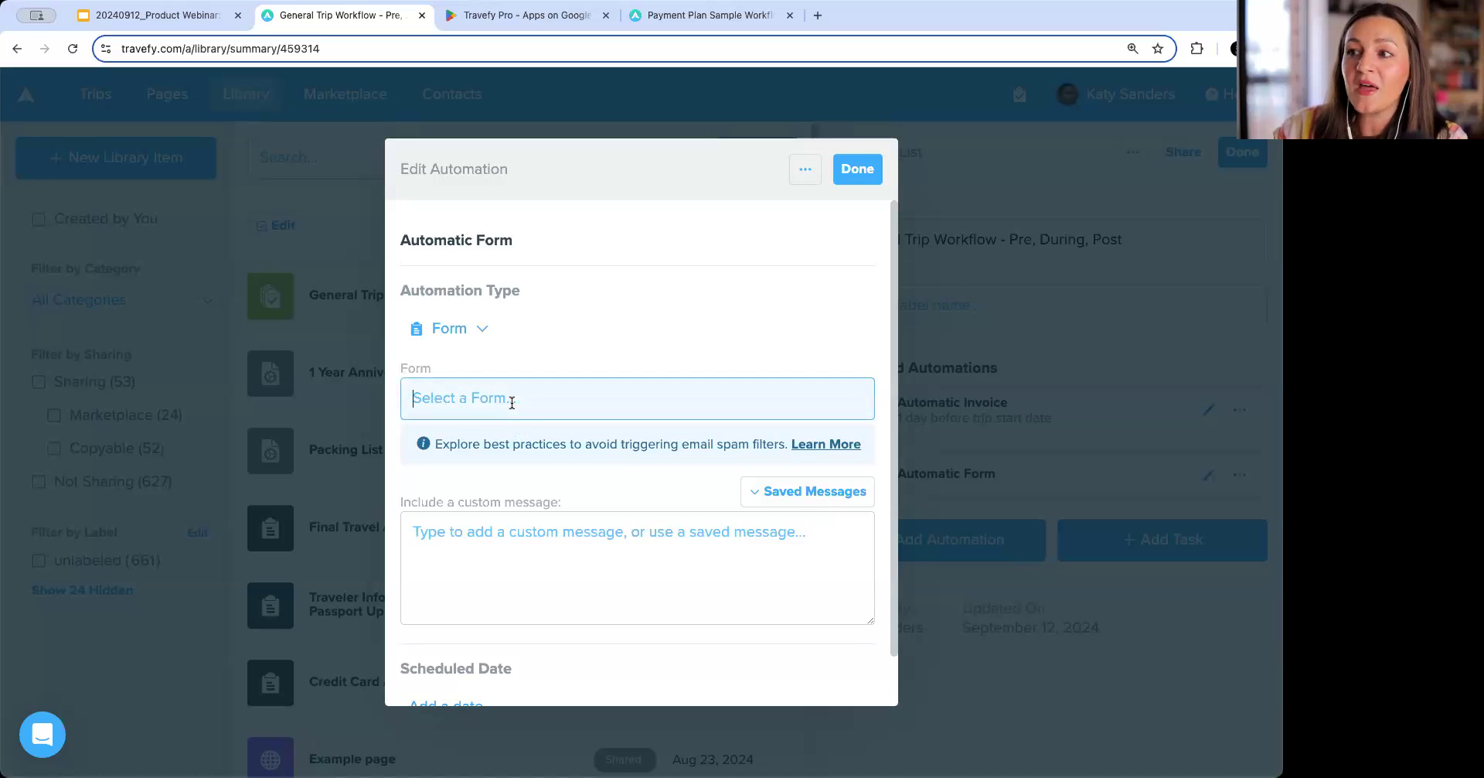
text(insura)
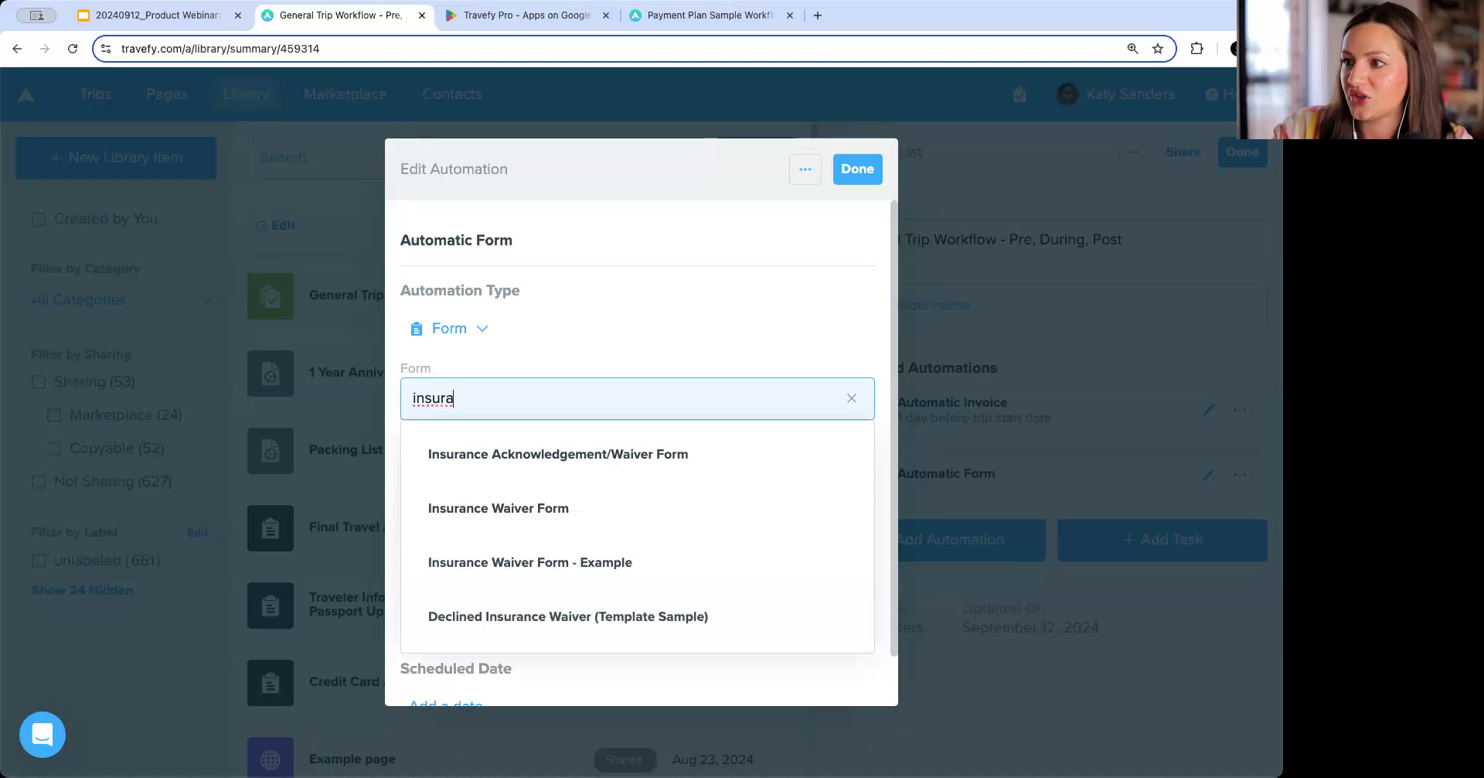
click(686, 616)
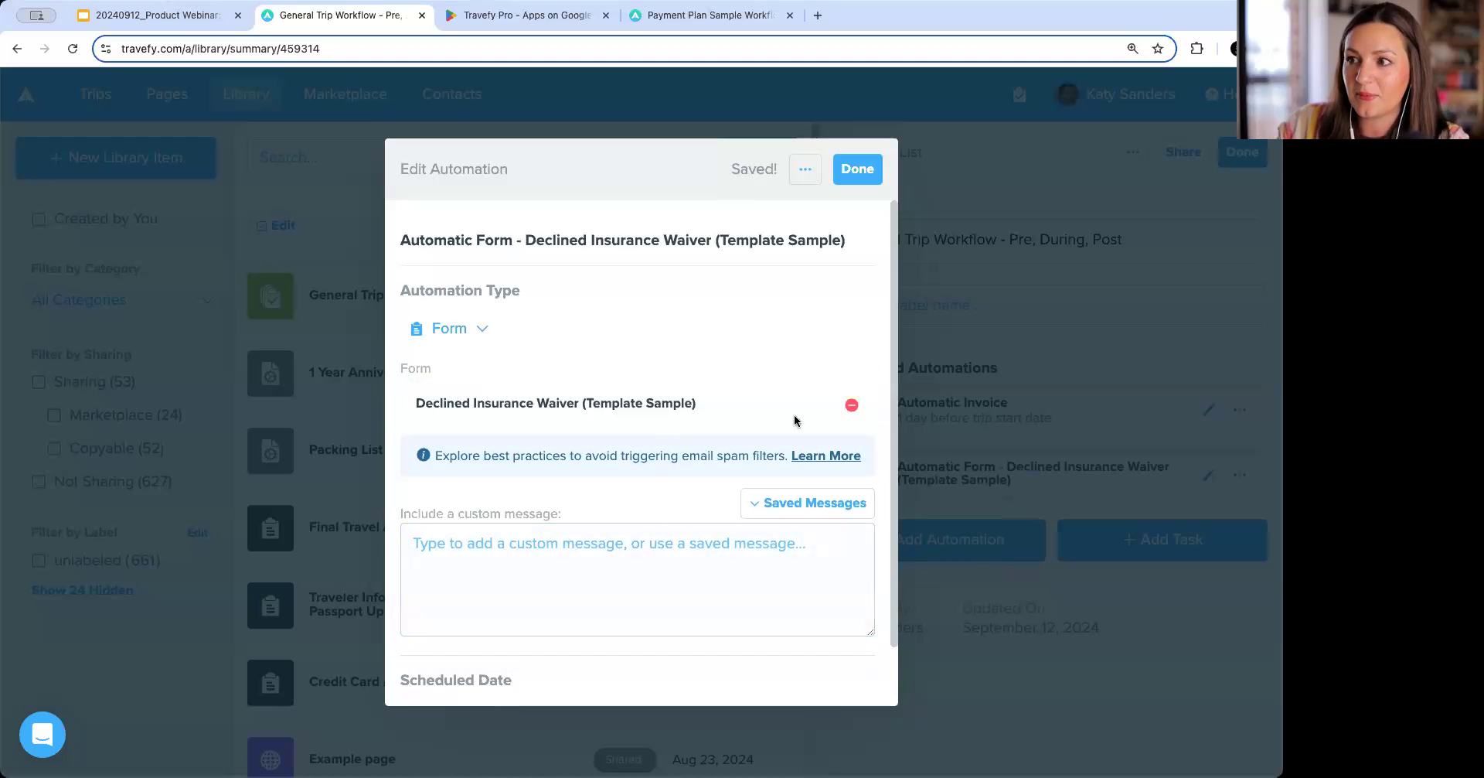
Replace the automation's form with 'Insurance Waiver Form - Example' by searching for insurance forms.
click(851, 404)
text(insu)
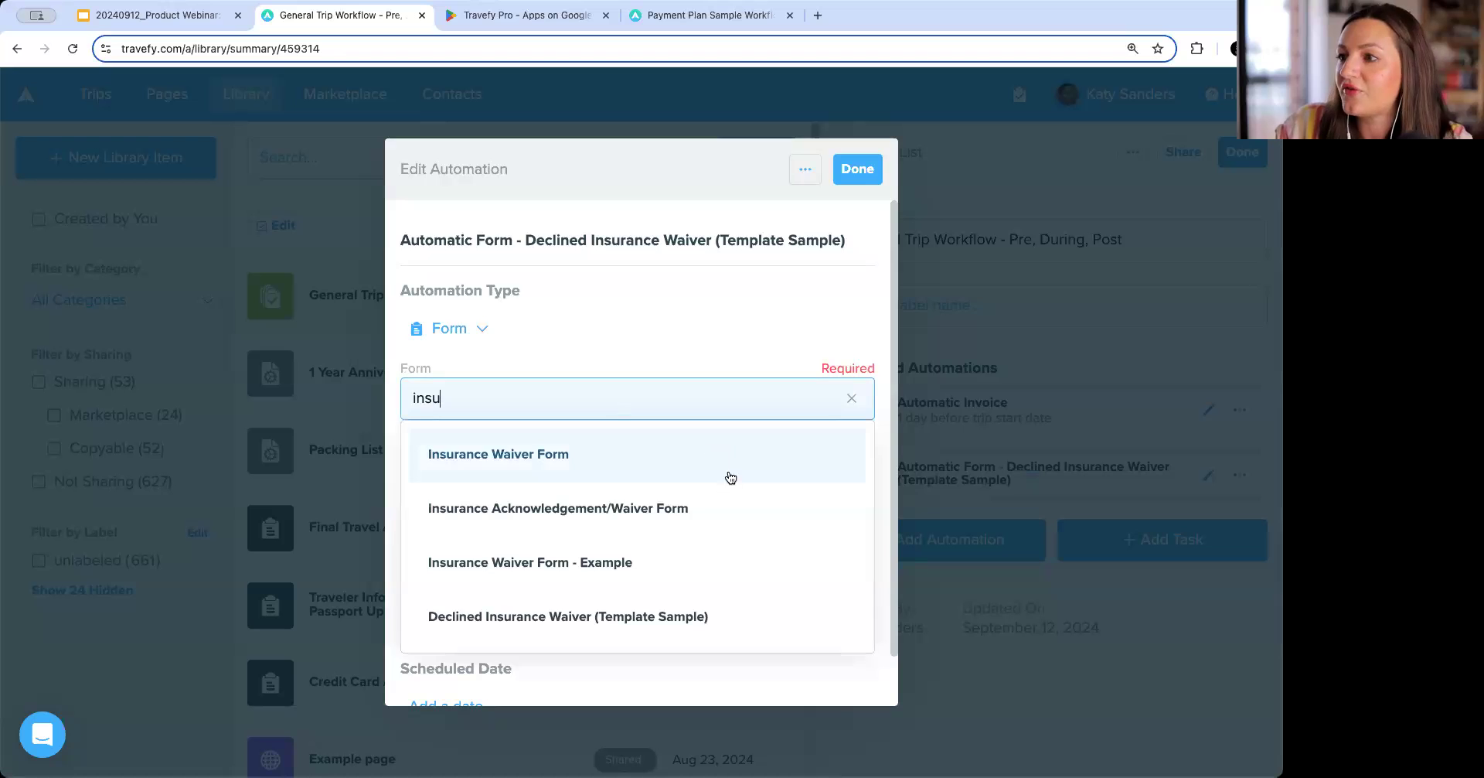
click(704, 563)
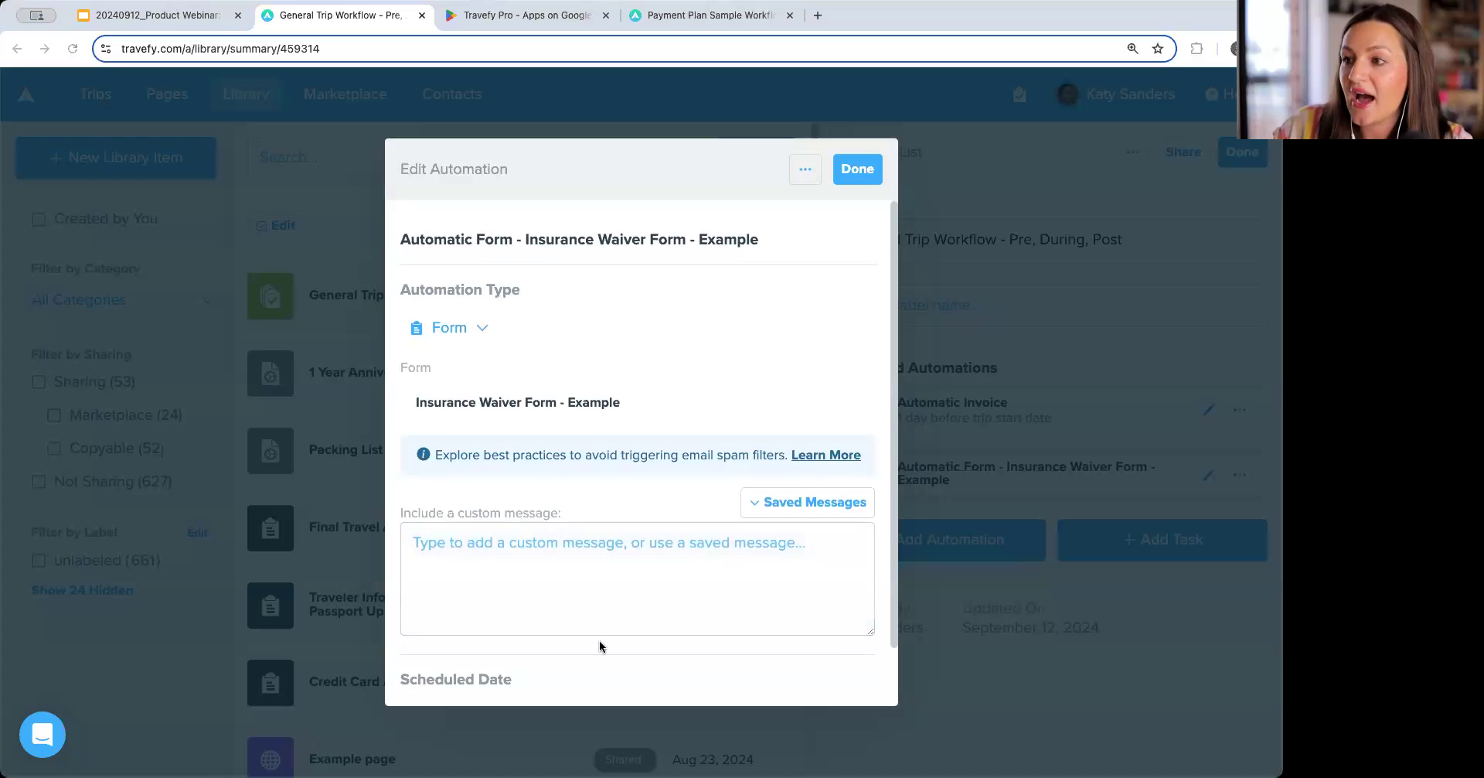
Paste a custom message asking the traveler to confirm whether they agree to or forego trip insurance, then close the automation.
click(560, 526)
text(I'm excited to start planning your trip! Before we get into the booking process, I'll need your confirmation if you decide to agree or forego trip insurance.)
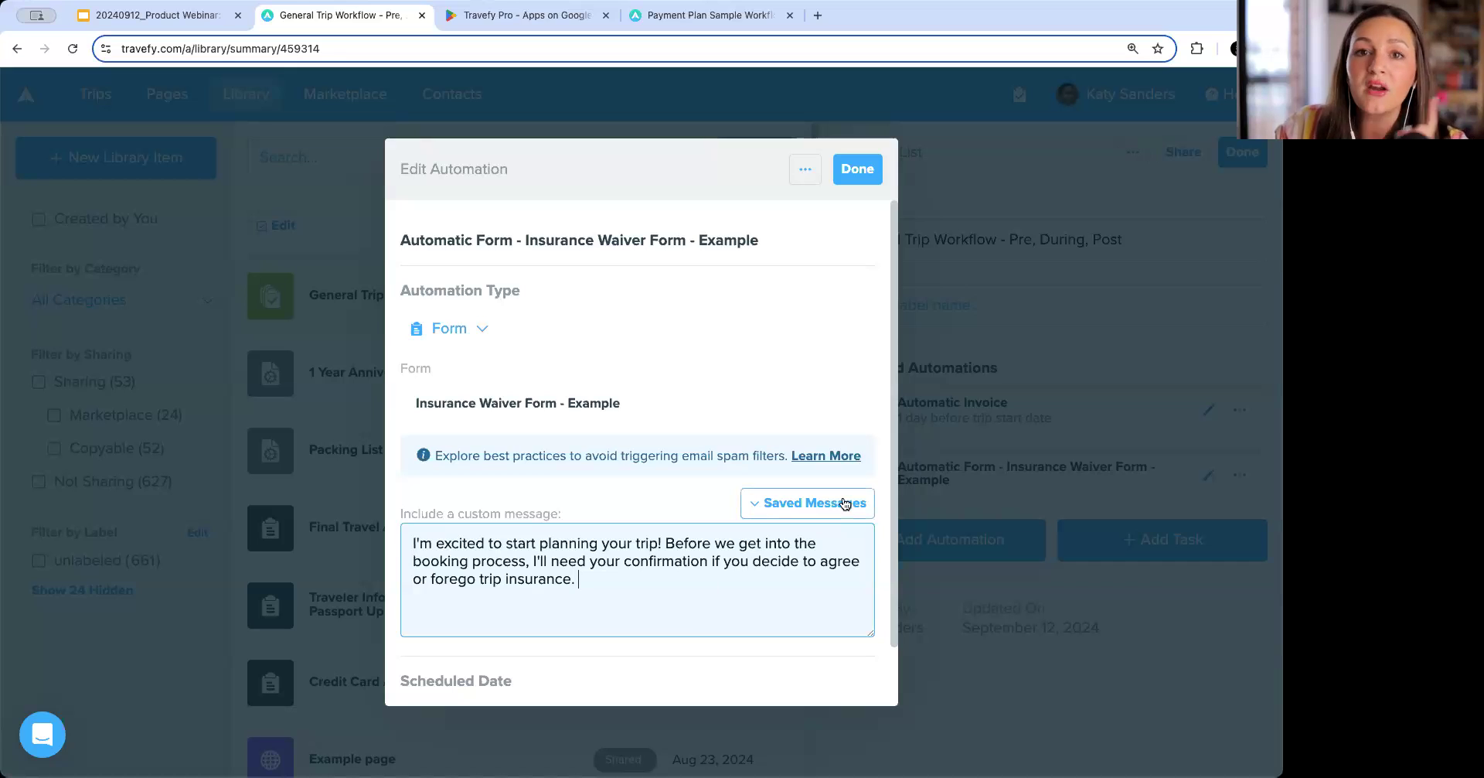
triple_click(541, 543)
click(631, 584)
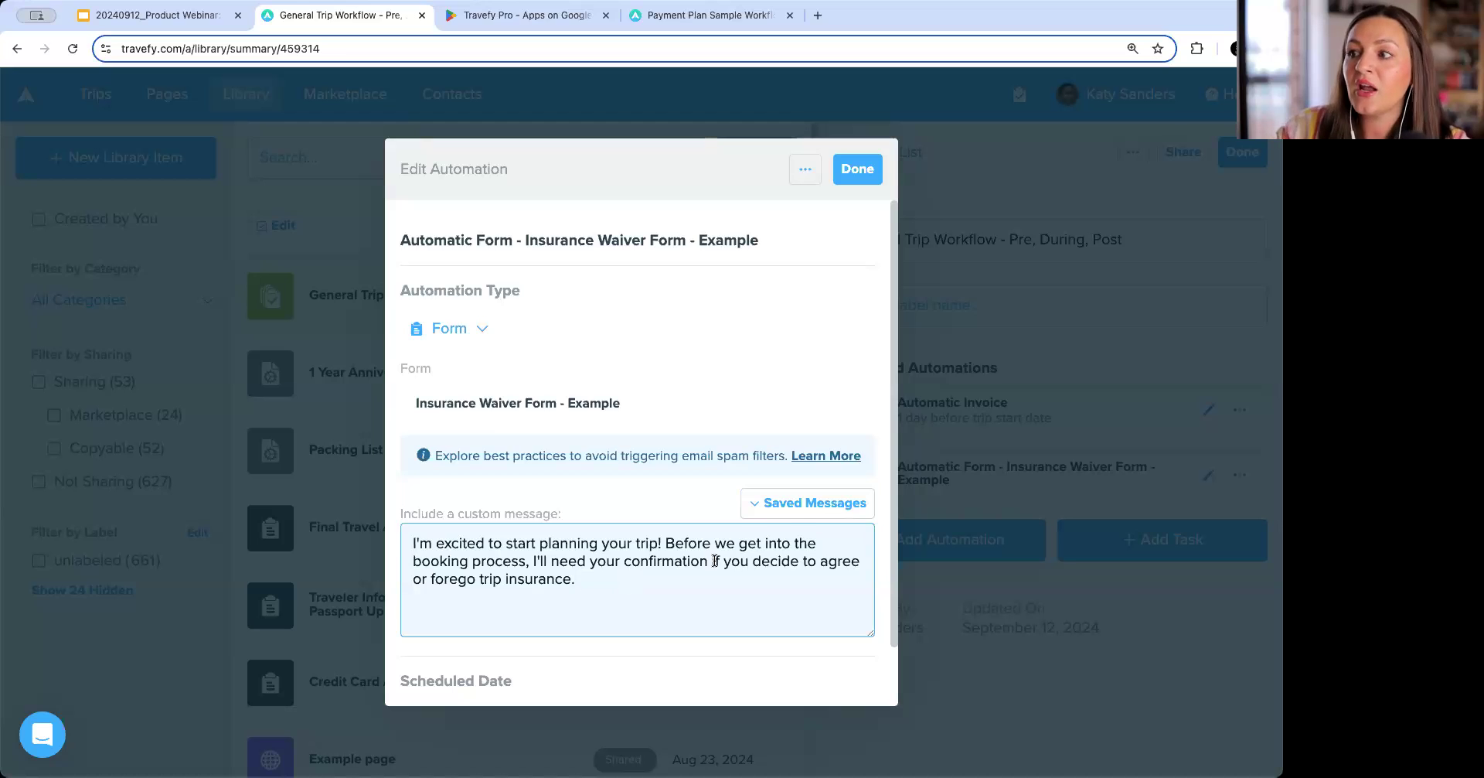
click(802, 512)
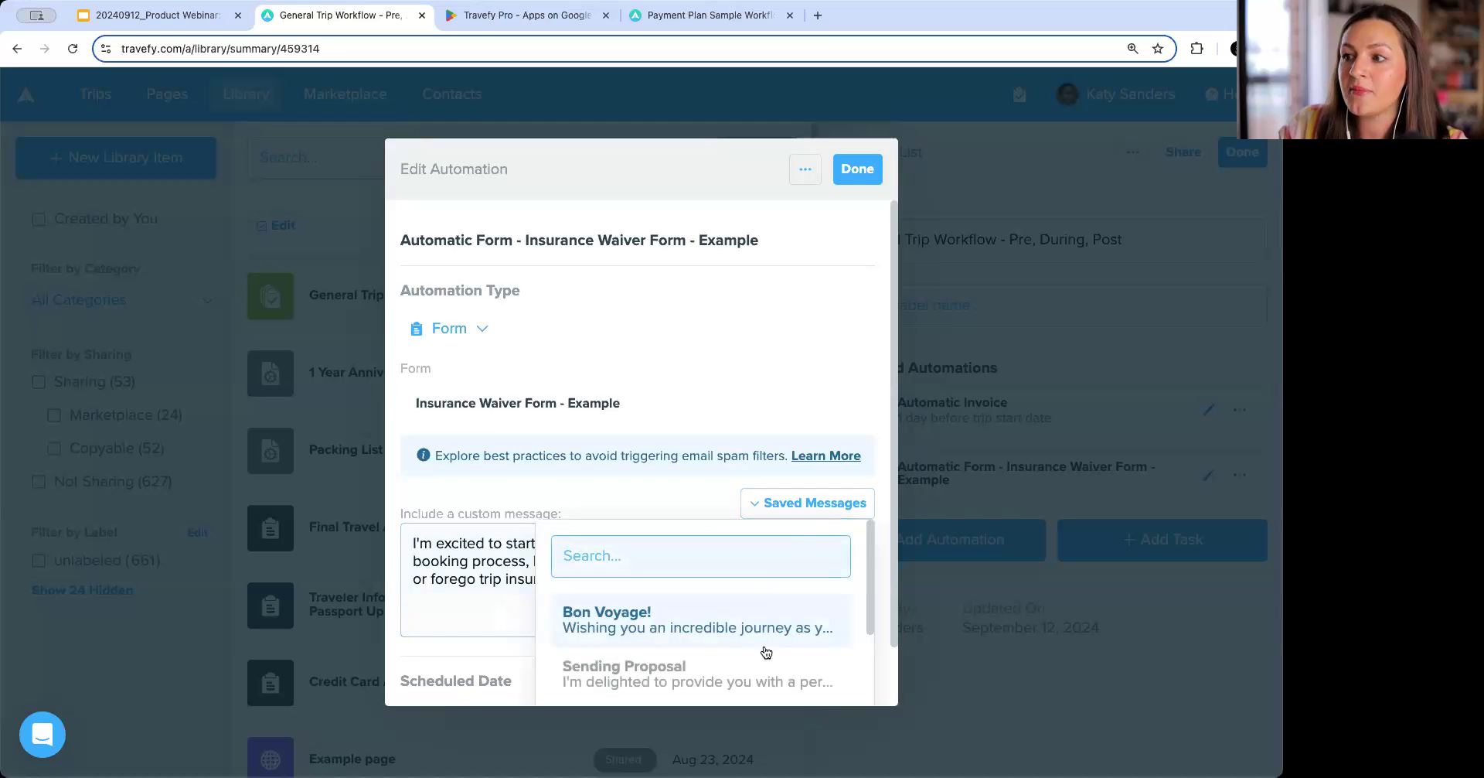
click(750, 586)
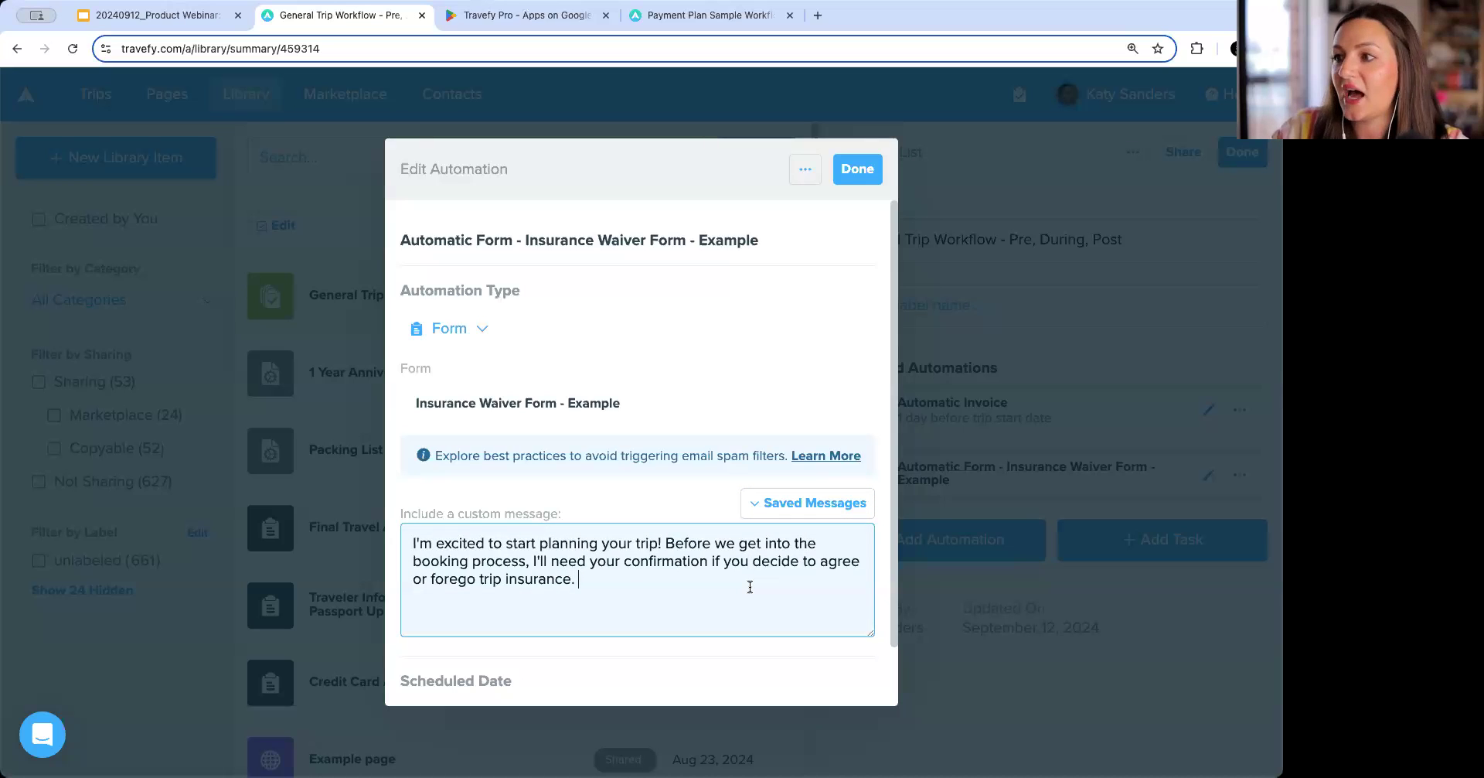
scroll(750, 586, down, 2)
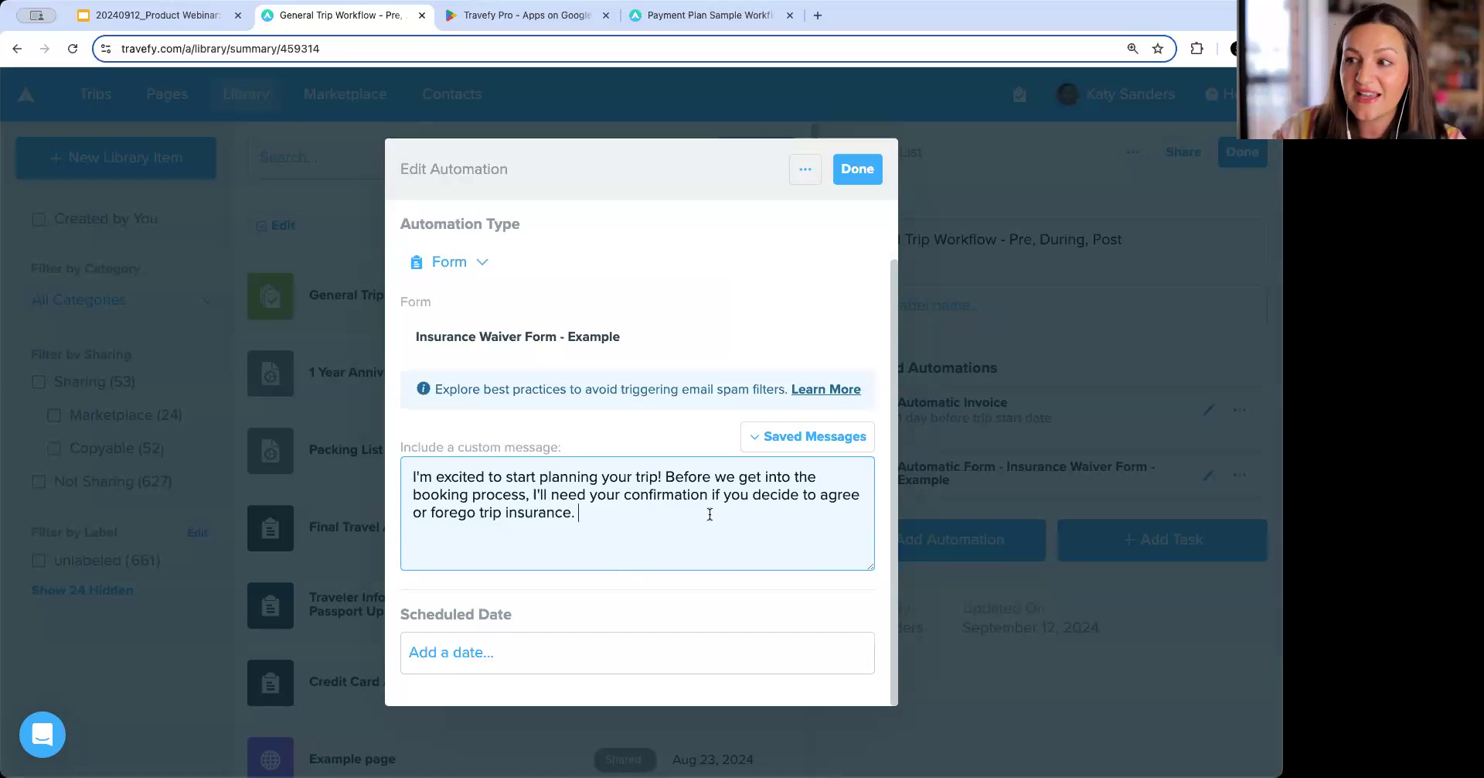
scroll(709, 513, up, 2)
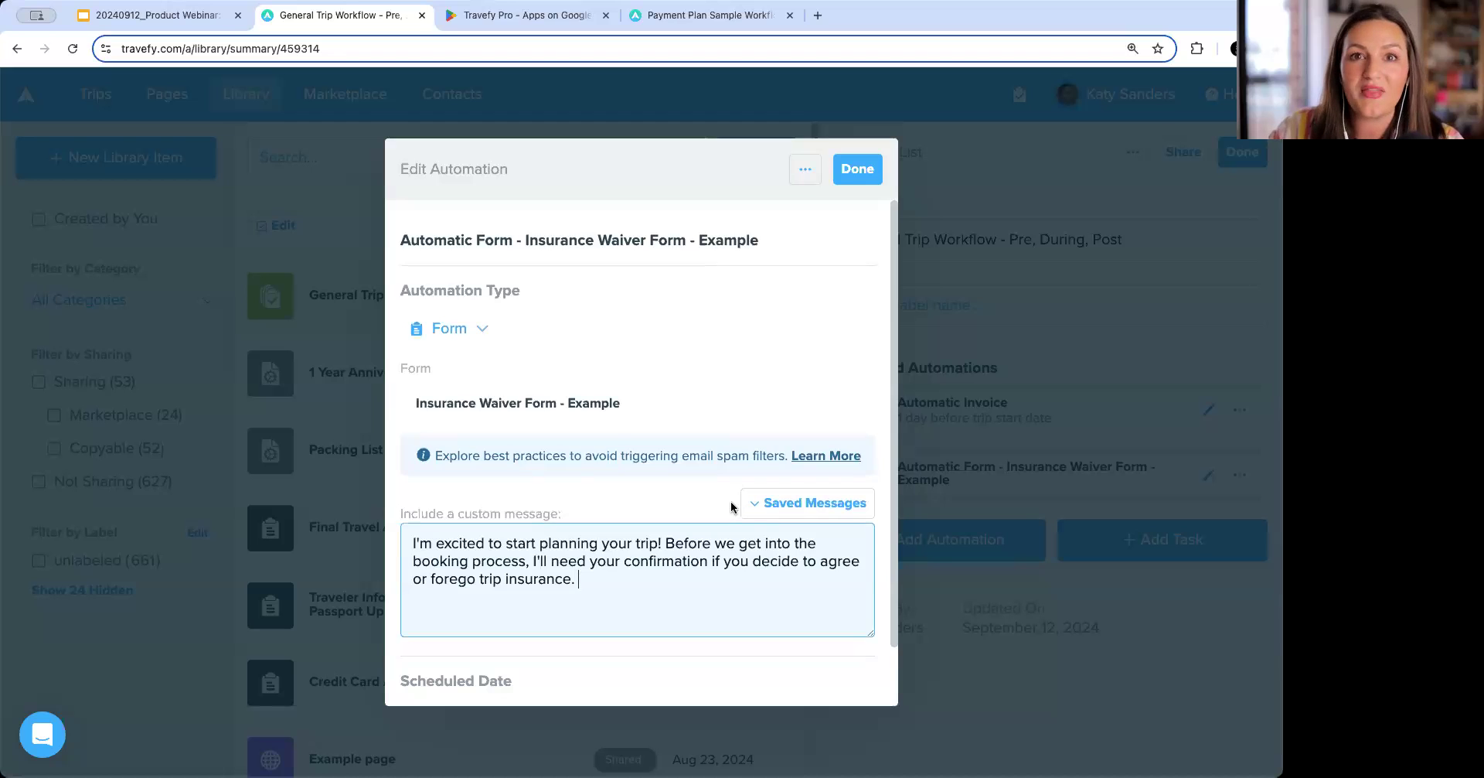
click(855, 173)
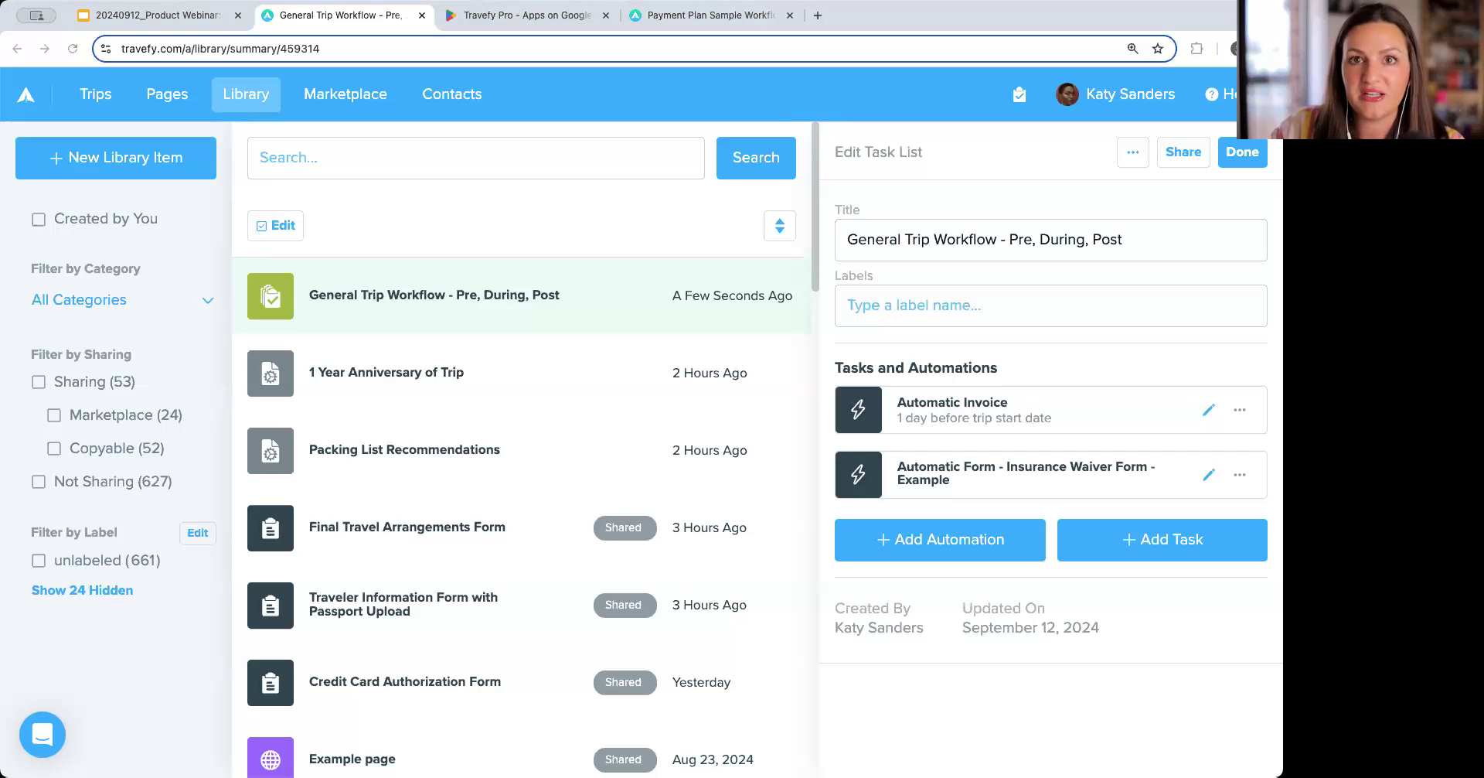
Add another Form automation using the 'Traveler Information Form with Passport Upload' form and close it.
click(957, 547)
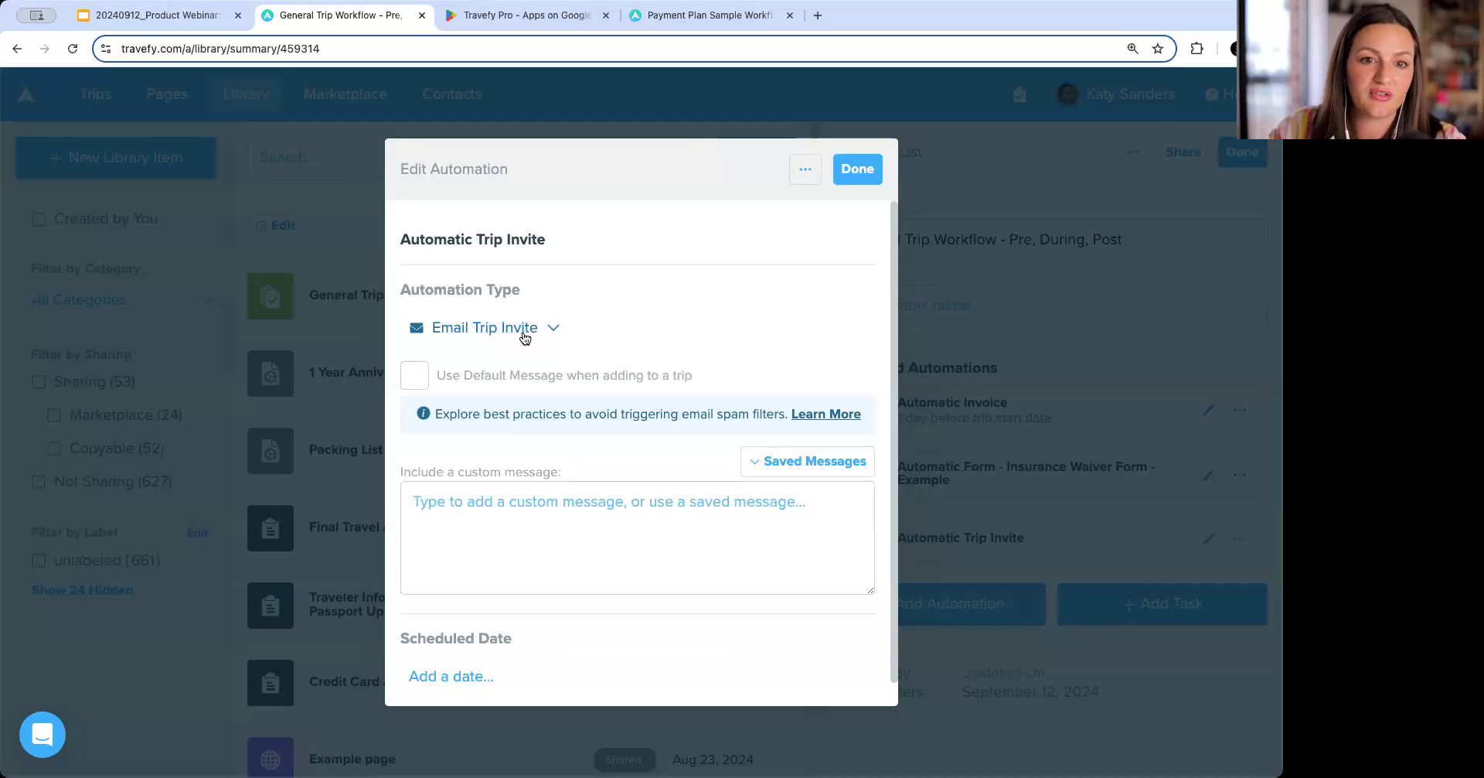
click(524, 337)
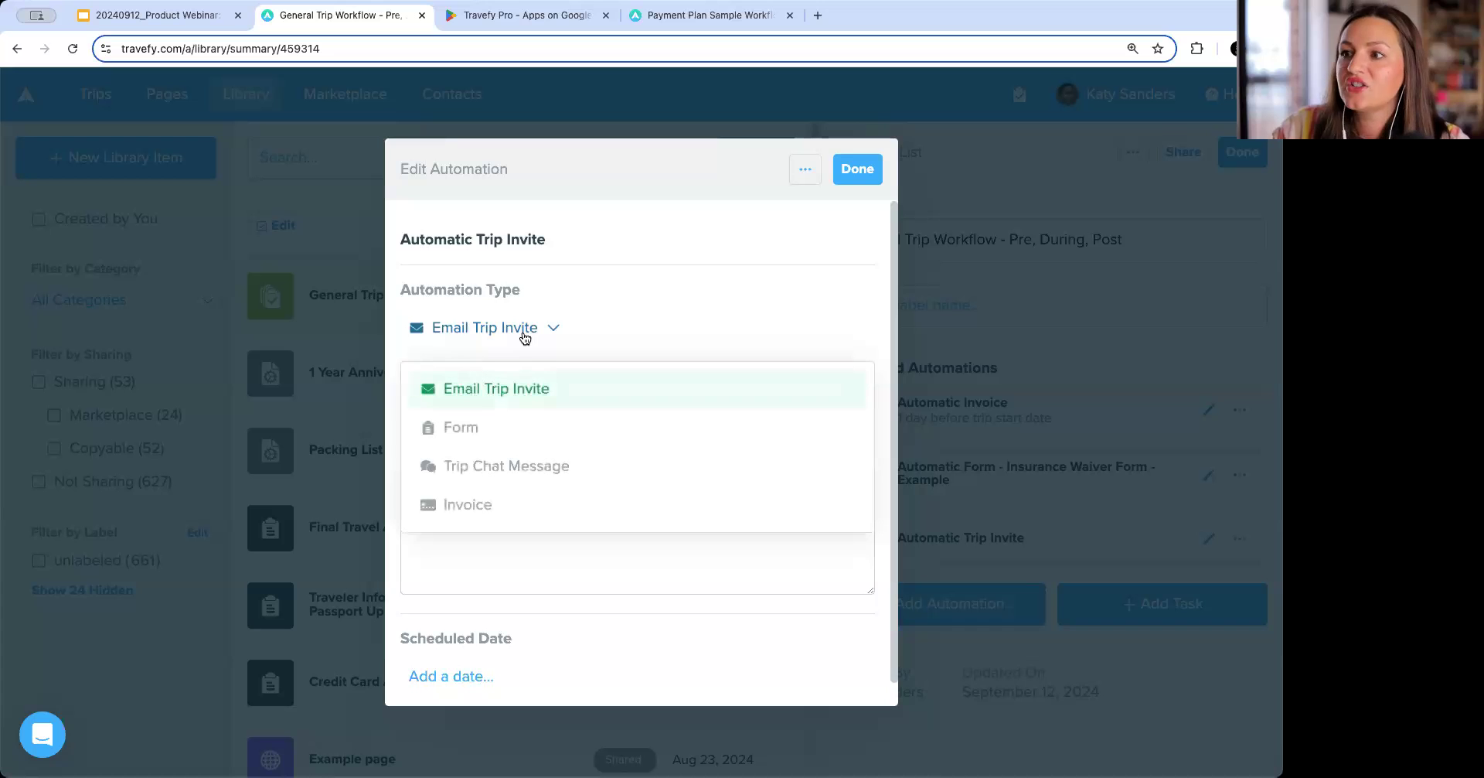
click(524, 430)
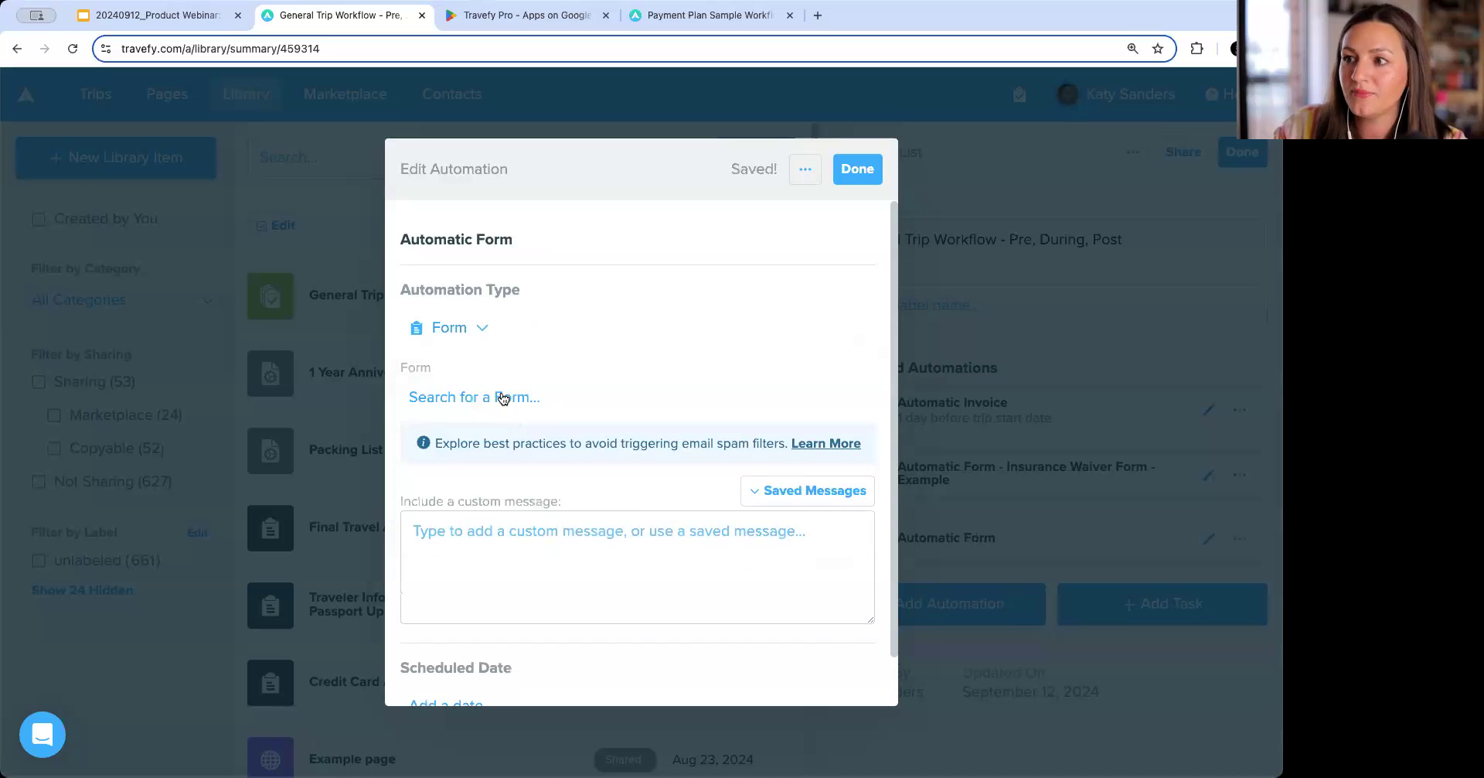
click(503, 394)
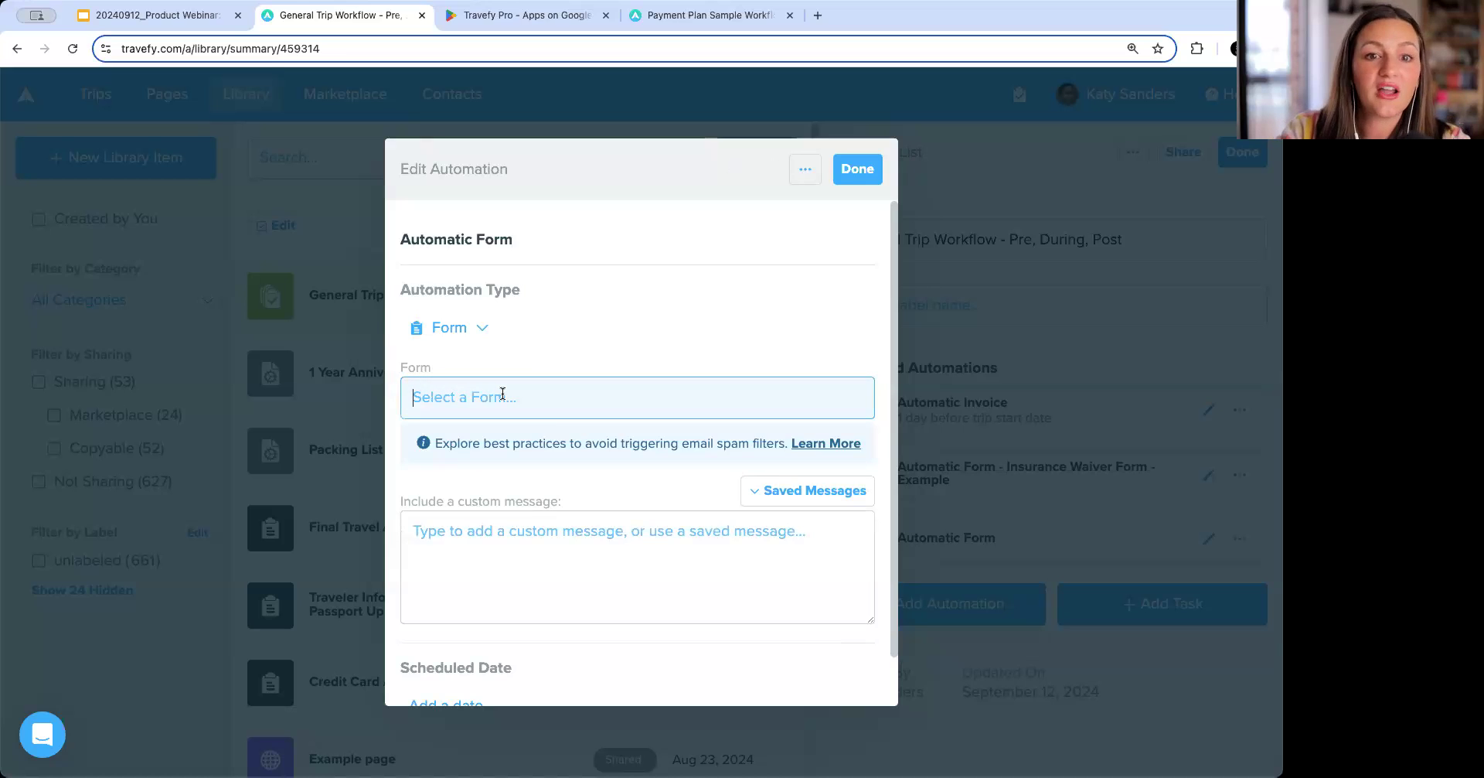
text(traveler)
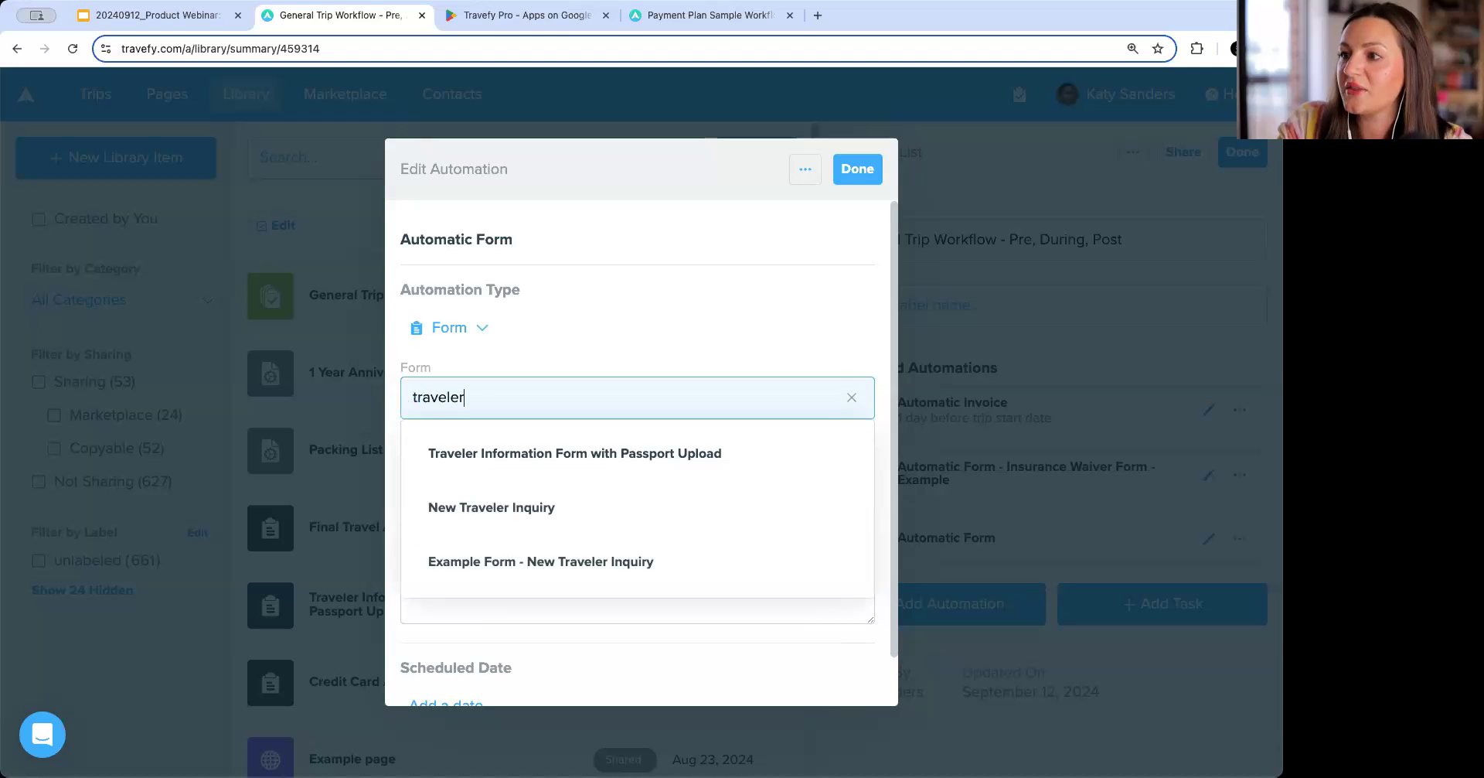
key(Down)
key(Return)
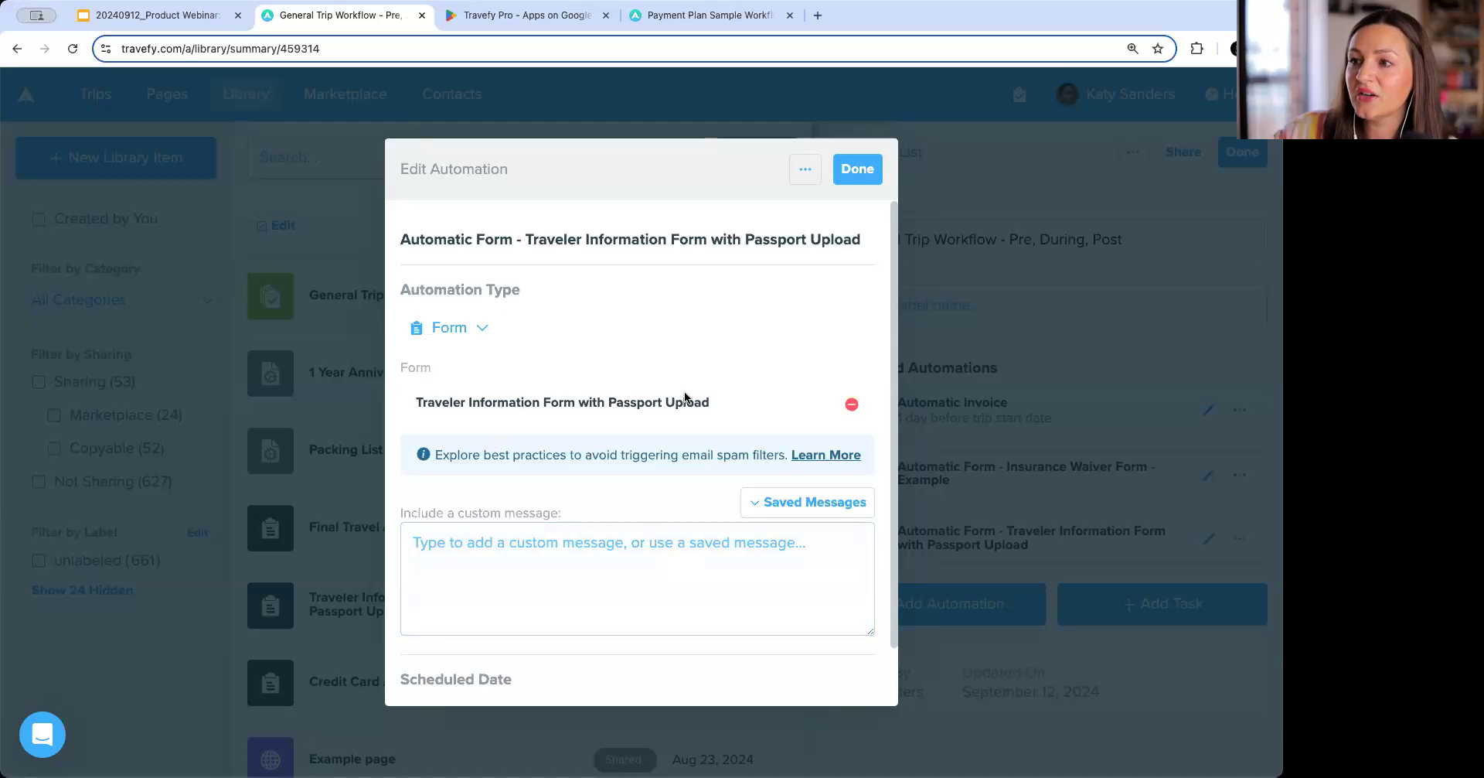
click(641, 530)
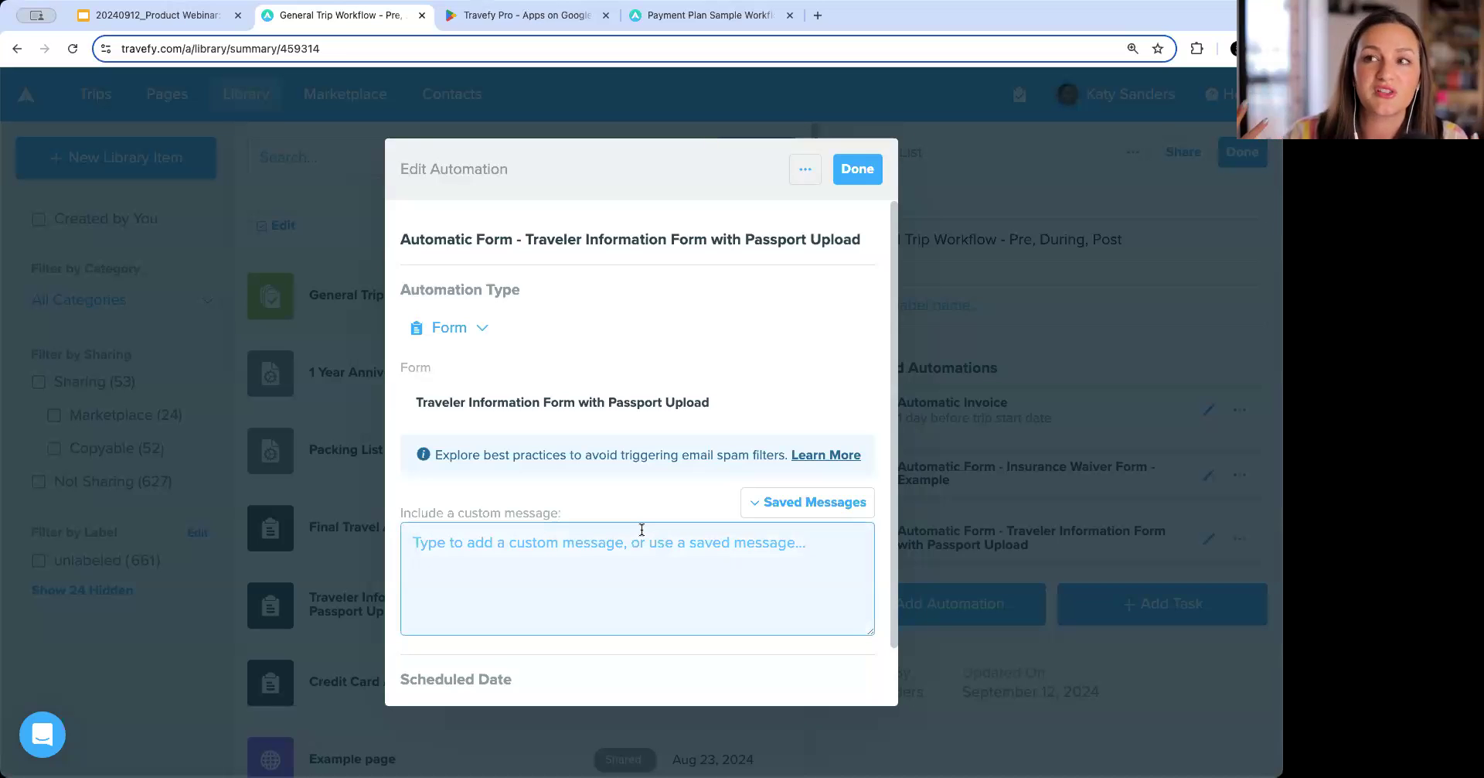
scroll(641, 530, down, 2)
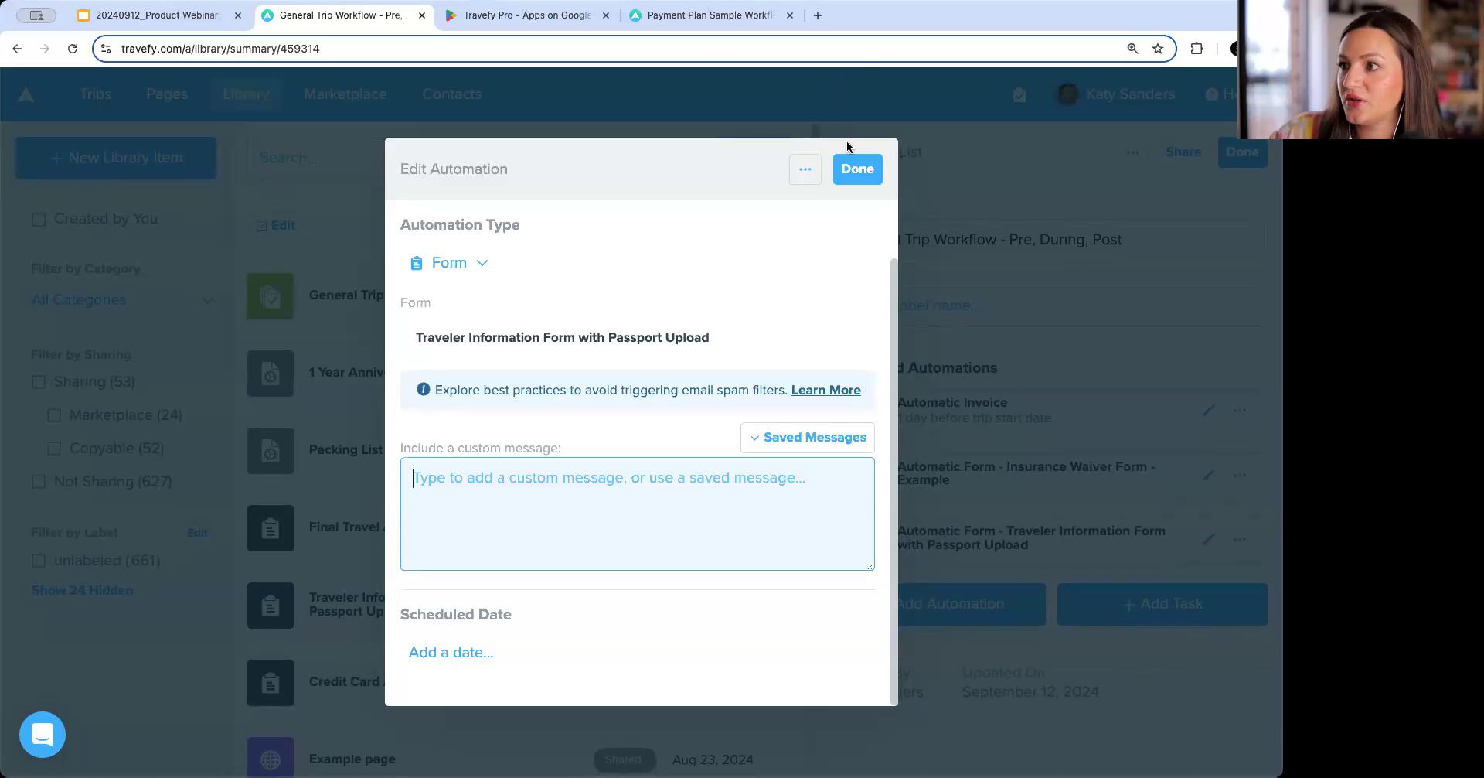
click(858, 174)
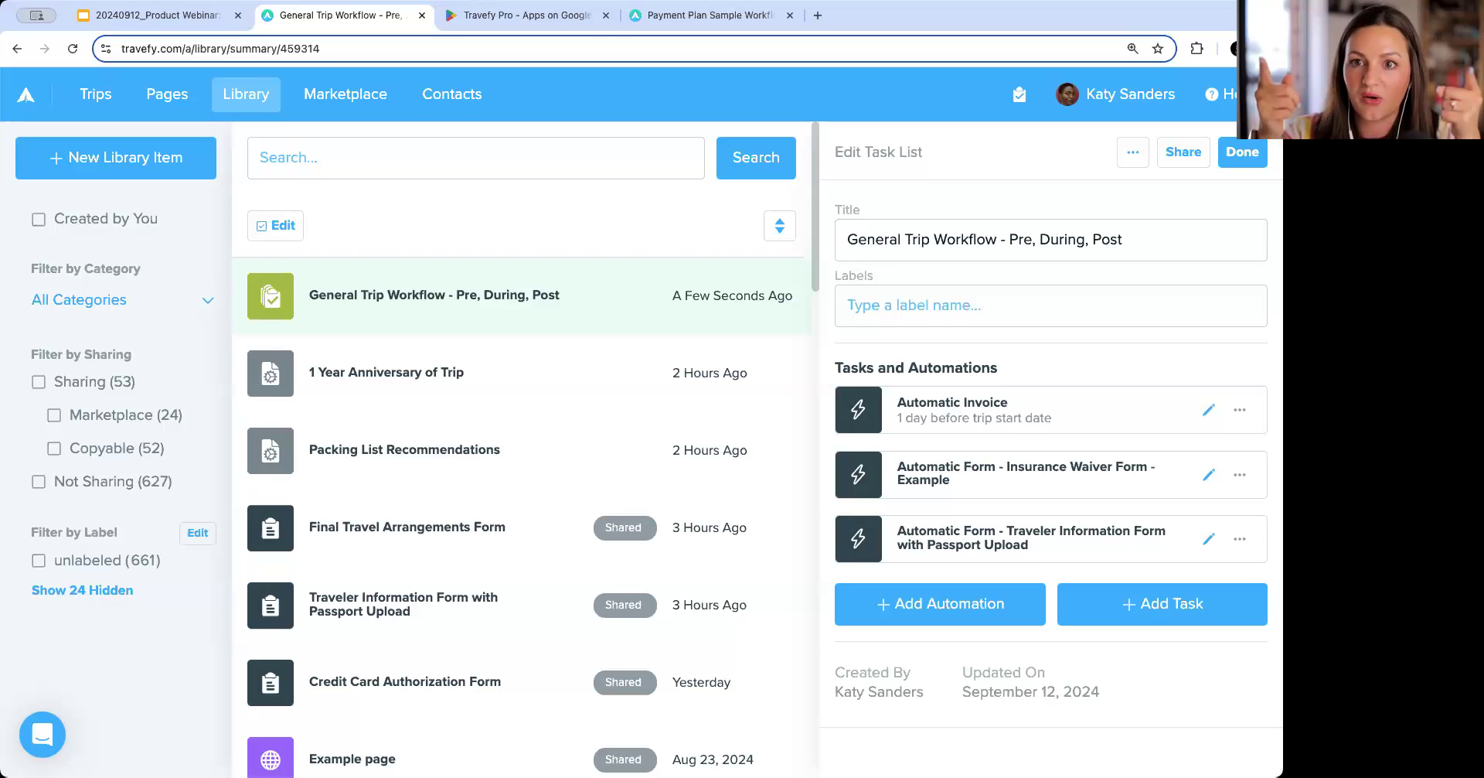
Add a new task named 'Finalize Booking with Suppliers'.
click(1191, 606)
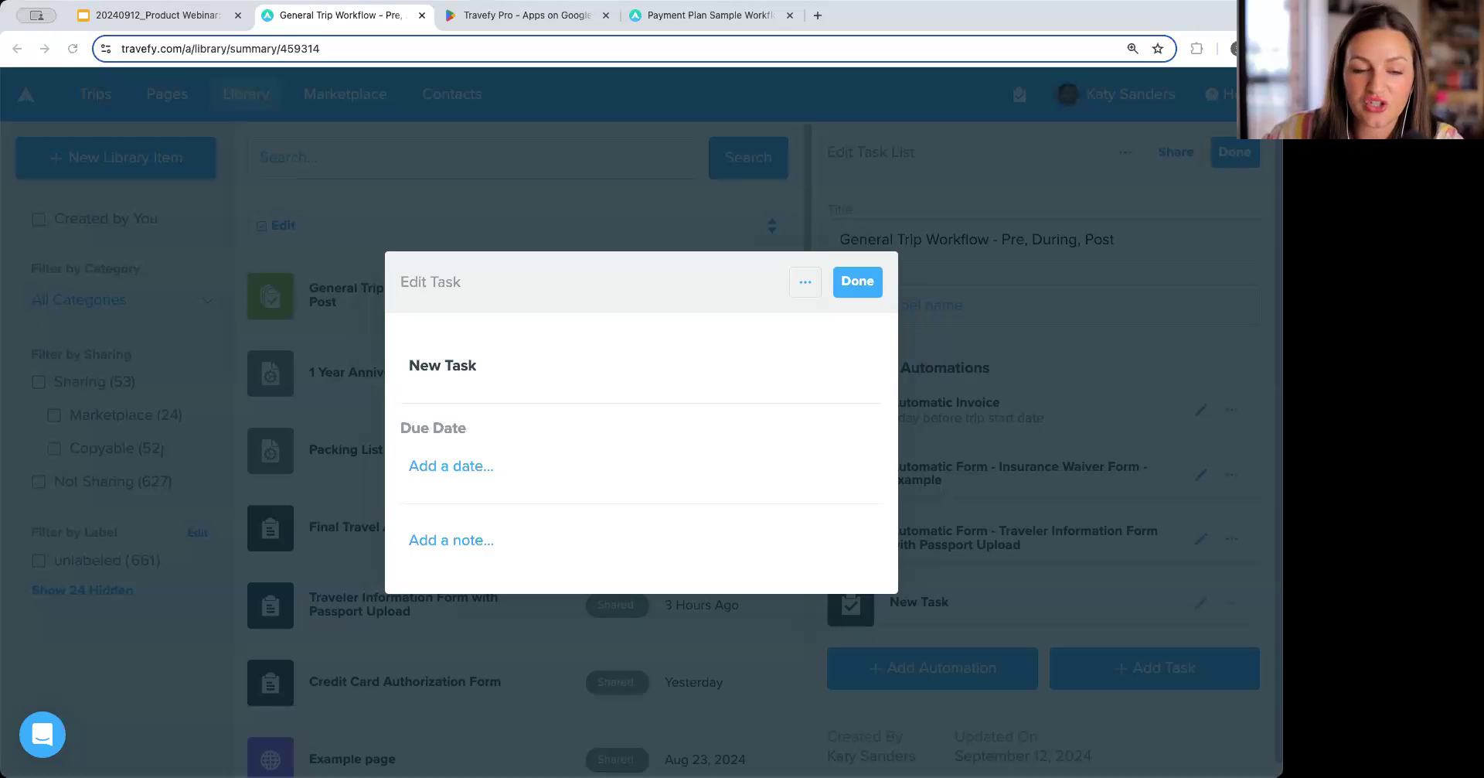
click(533, 362)
text(Finalize Booking with Suppliers)
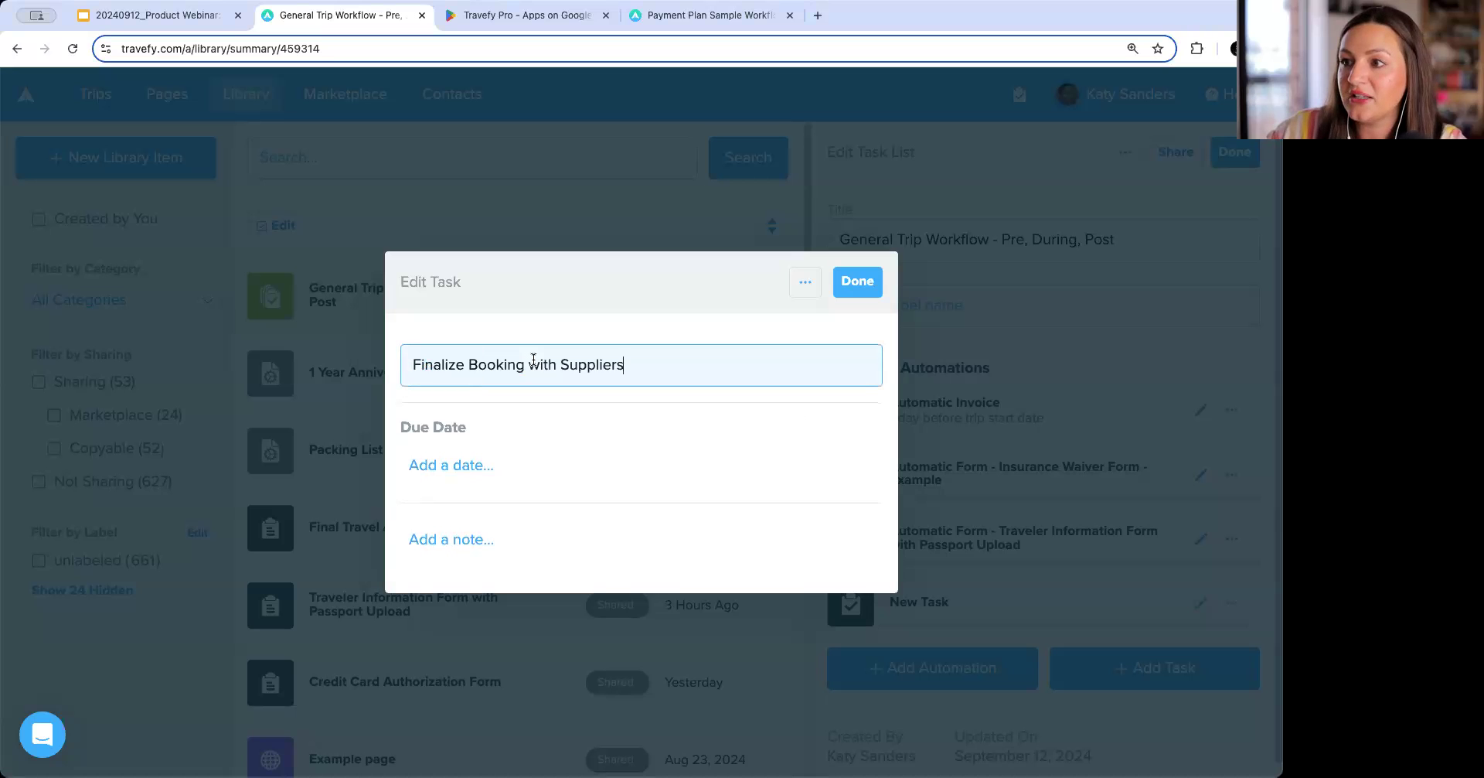
Set the task's due date to 60 days before the trip start date and close the task.
click(556, 464)
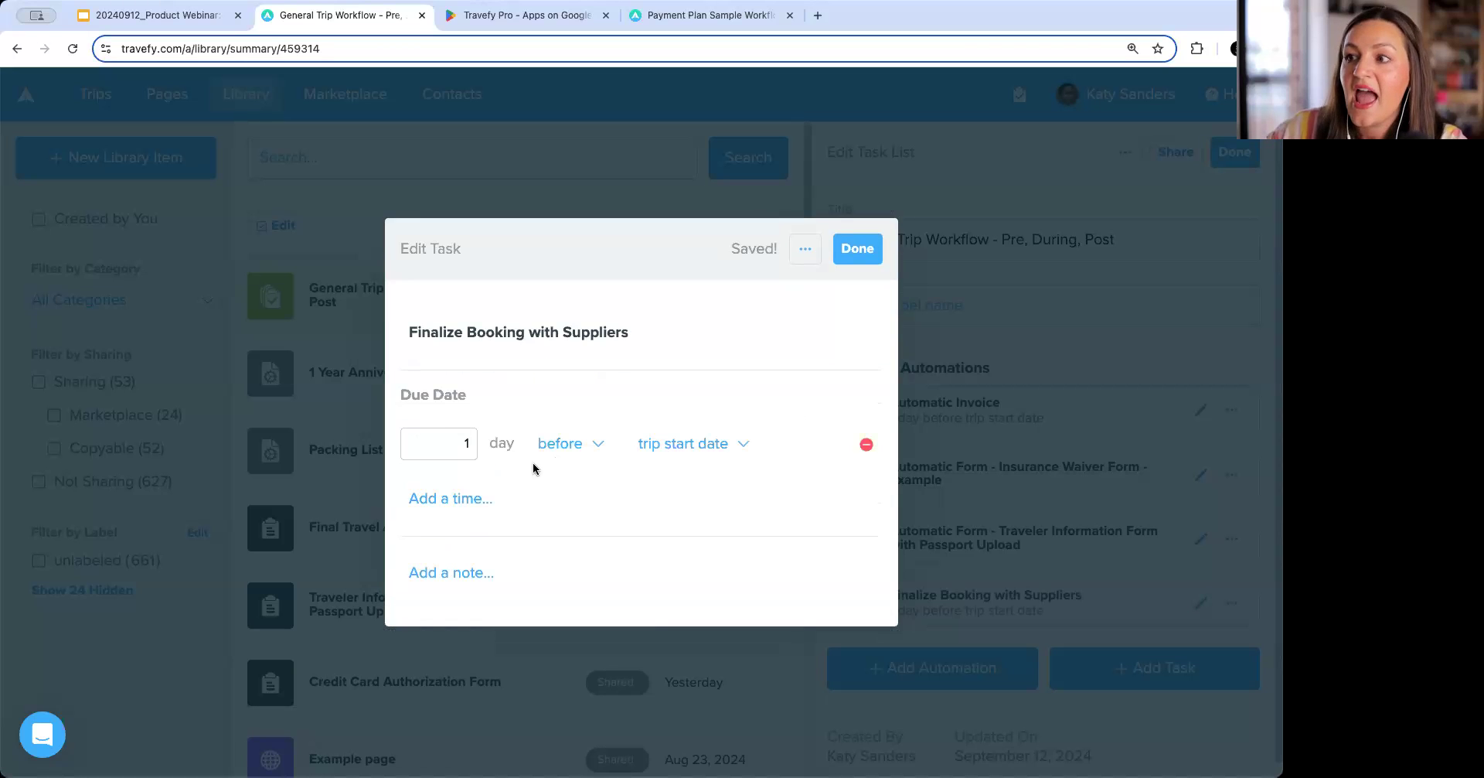
drag(461, 443, 492, 444)
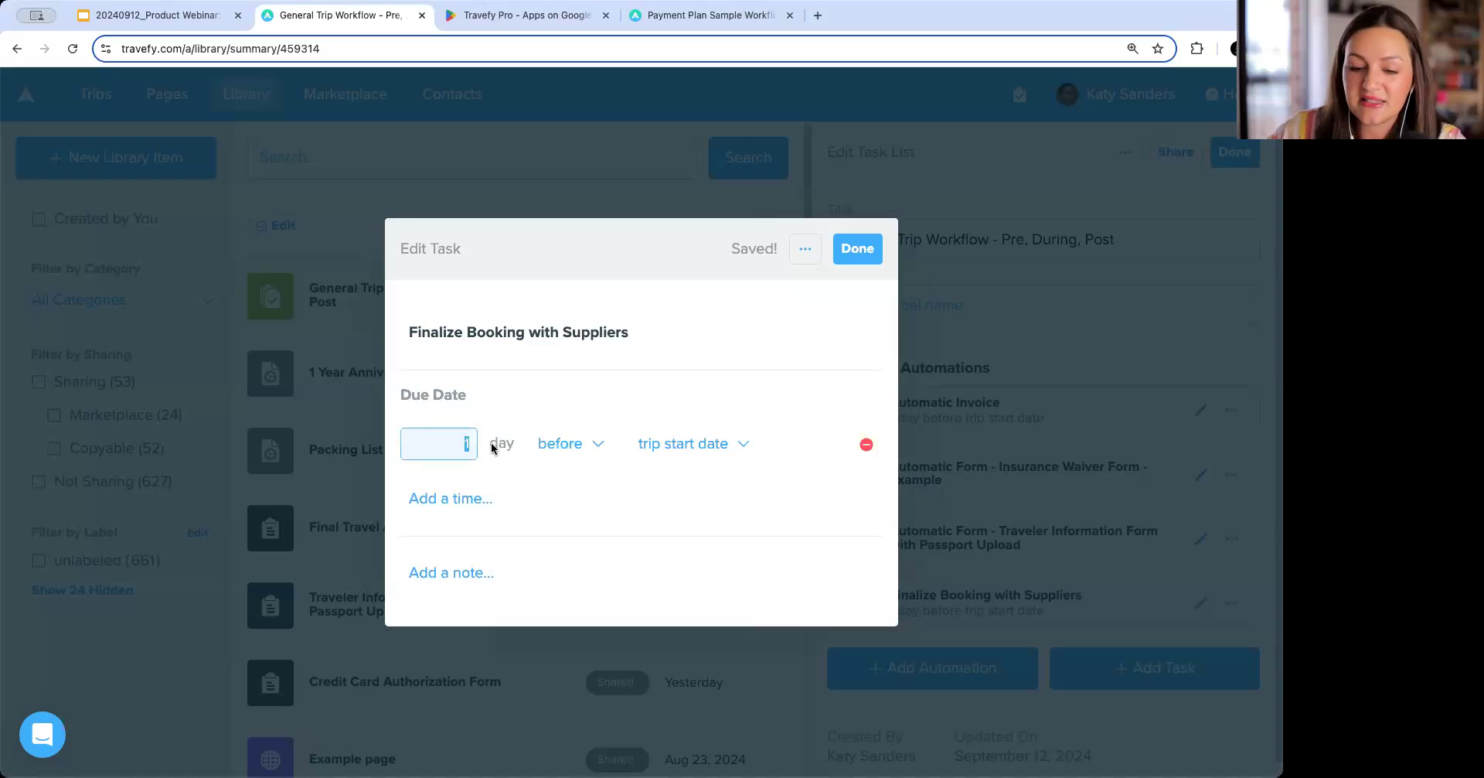
text(60)
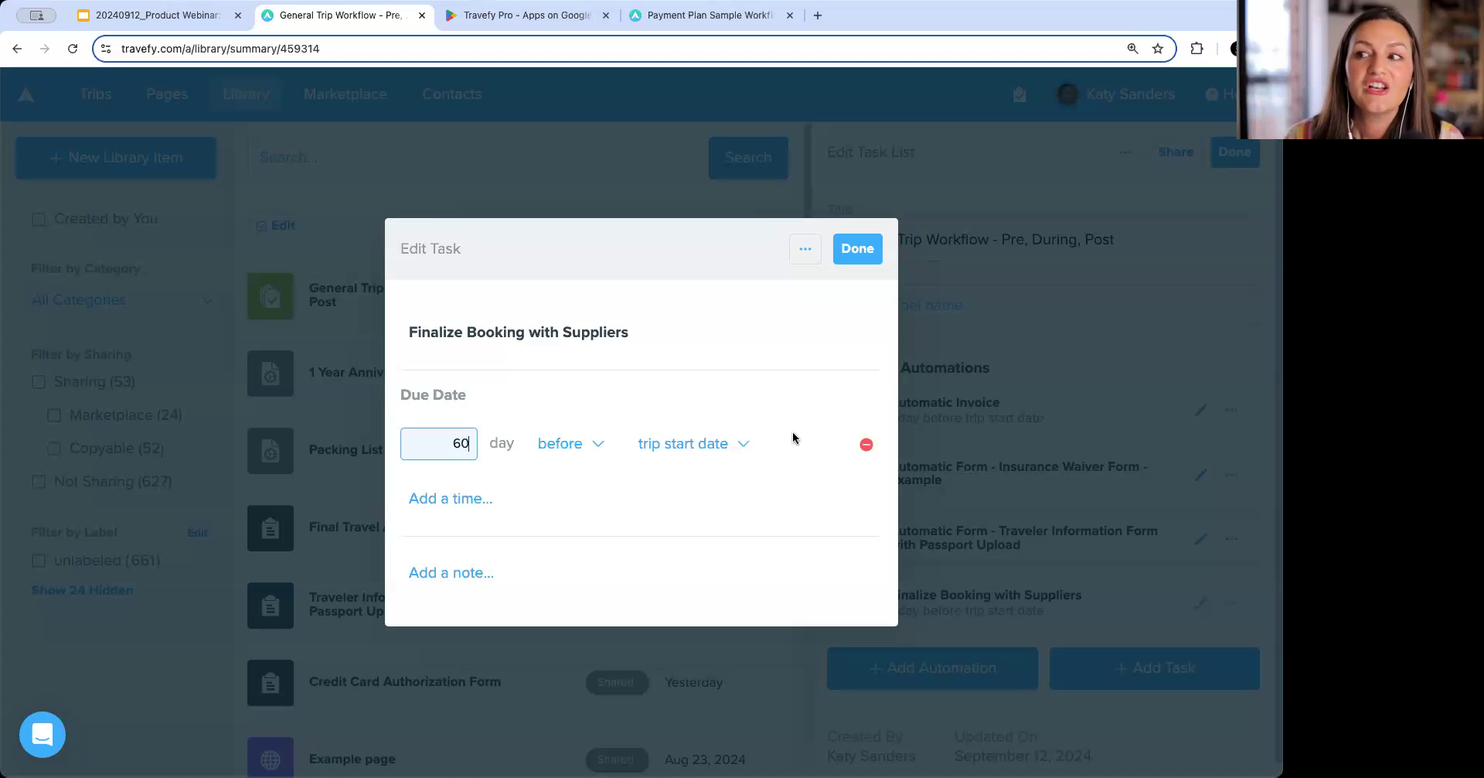
click(508, 505)
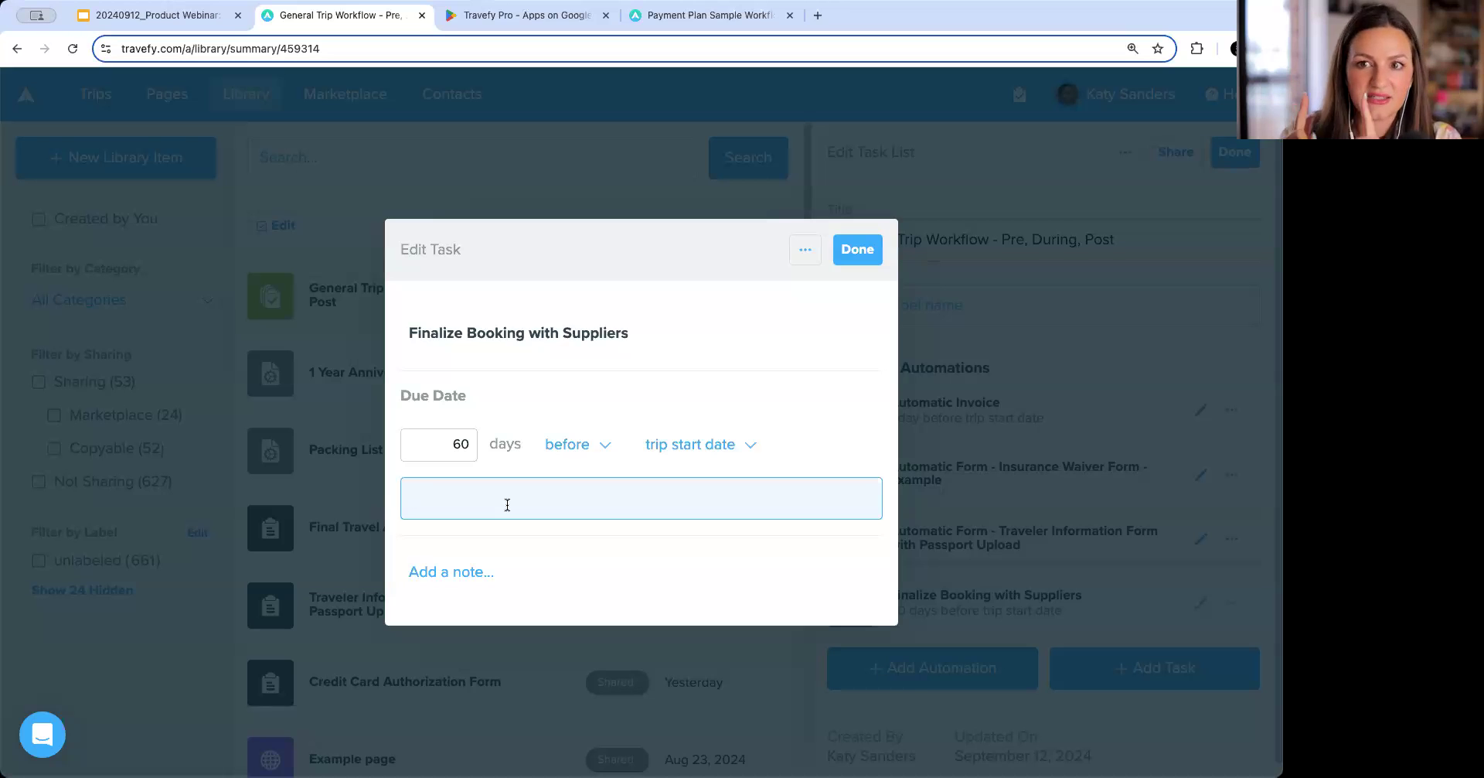
click(777, 388)
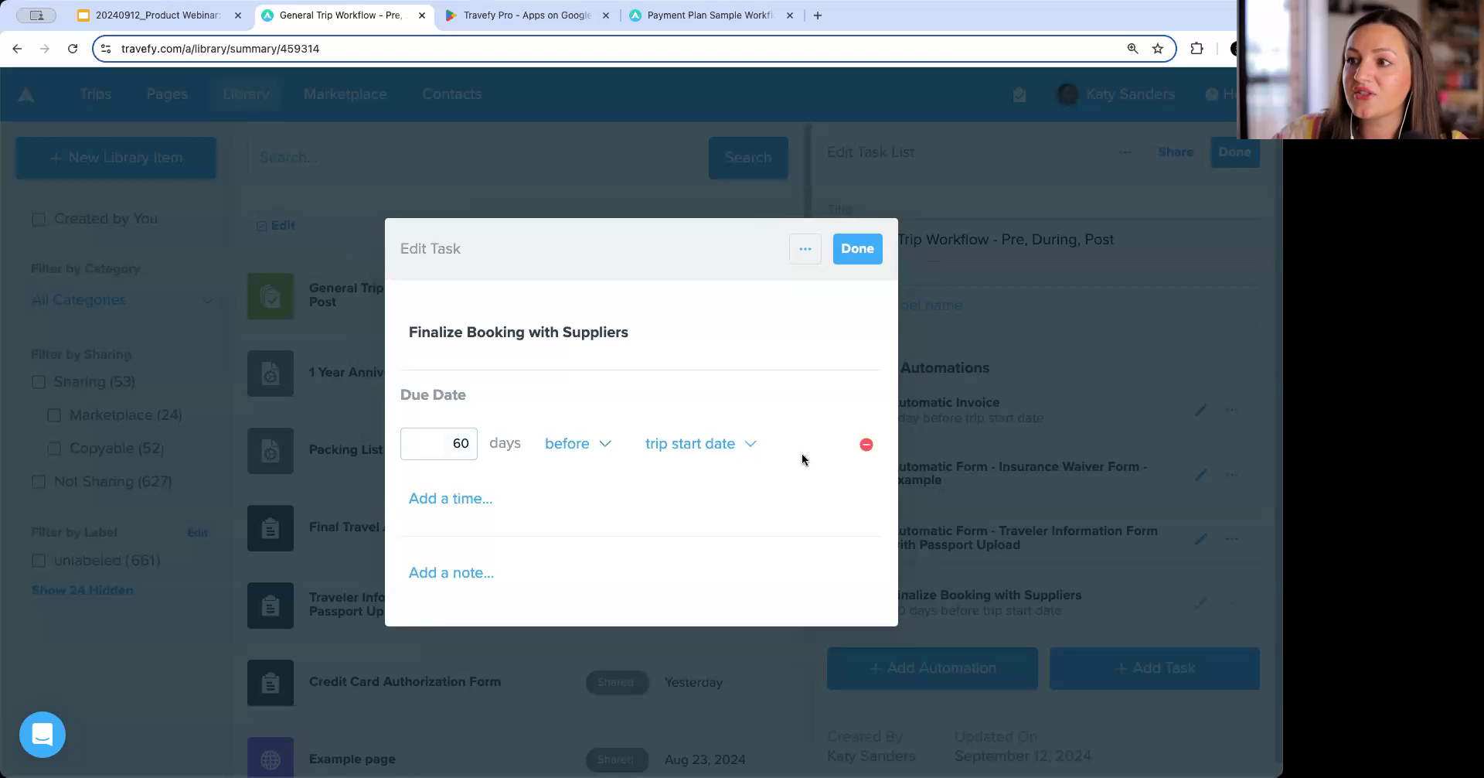
click(857, 248)
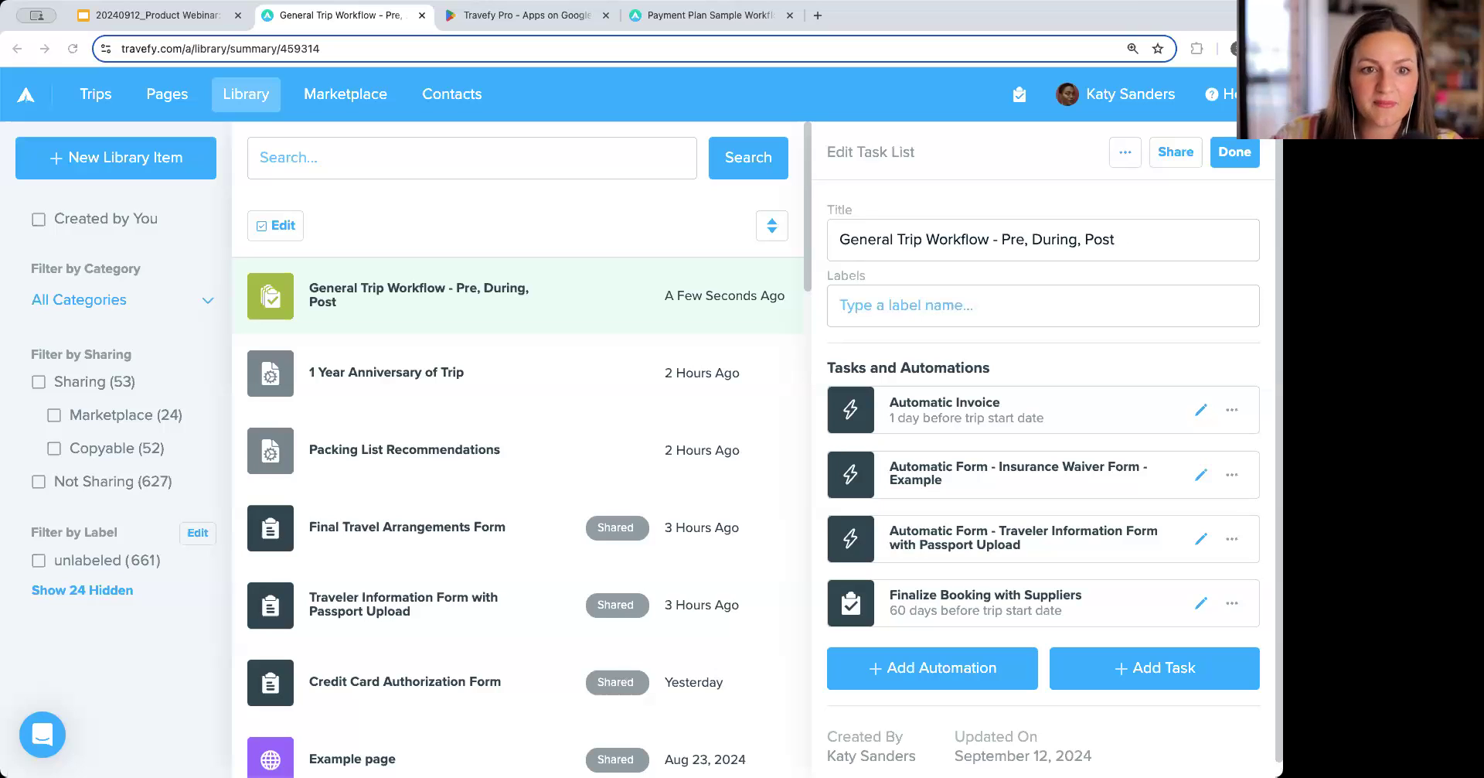
Add a Form automation using the 'Final Travel Arrangements Form'.
click(973, 678)
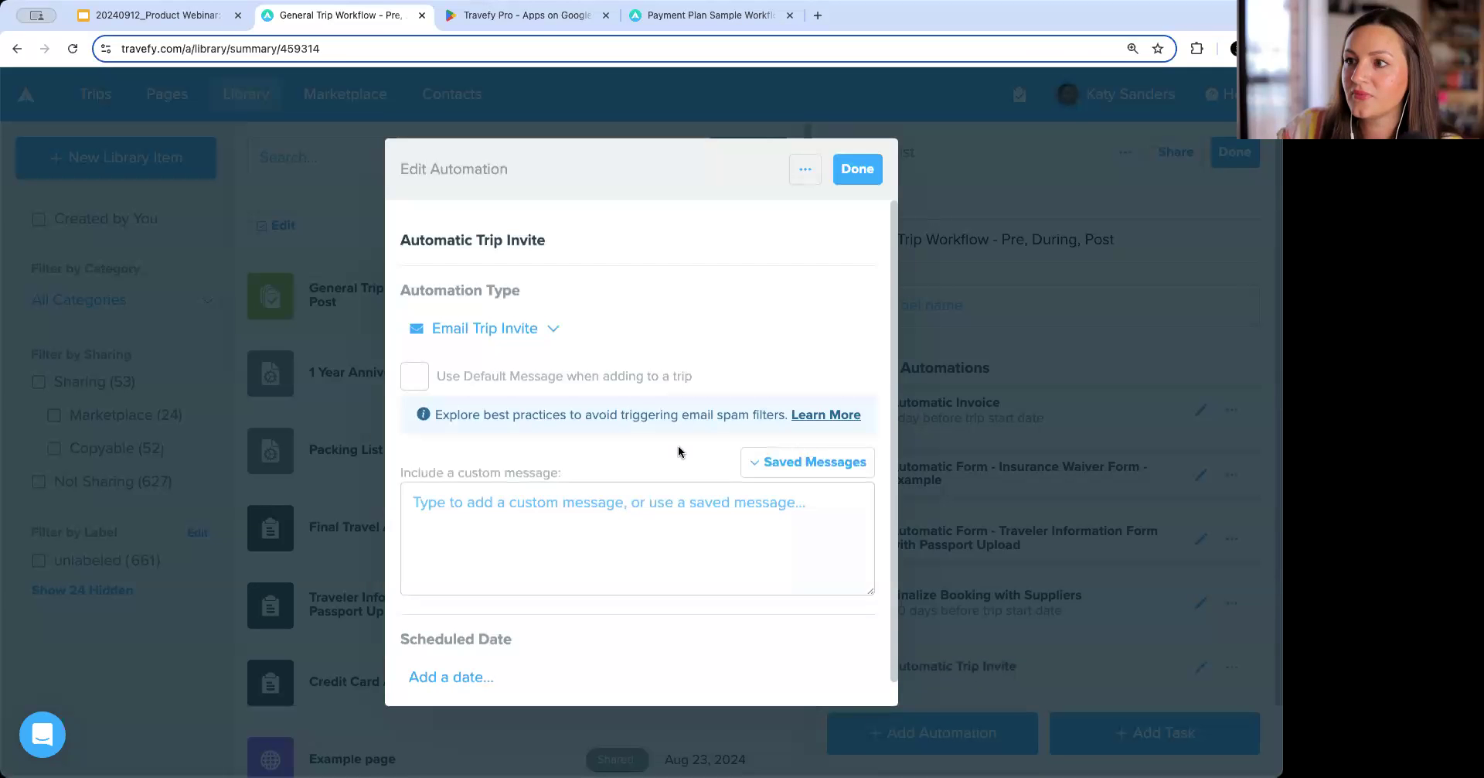
click(532, 327)
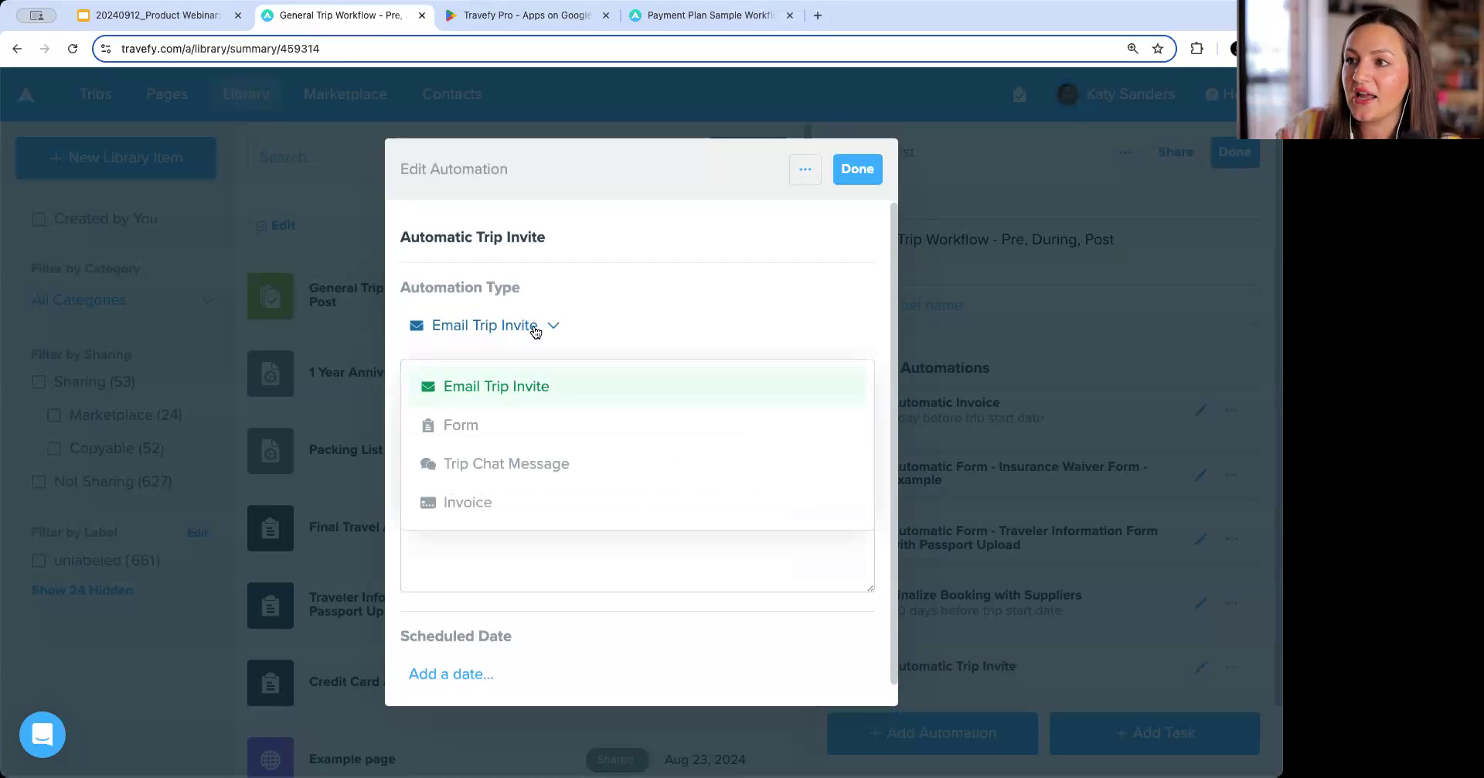
click(529, 424)
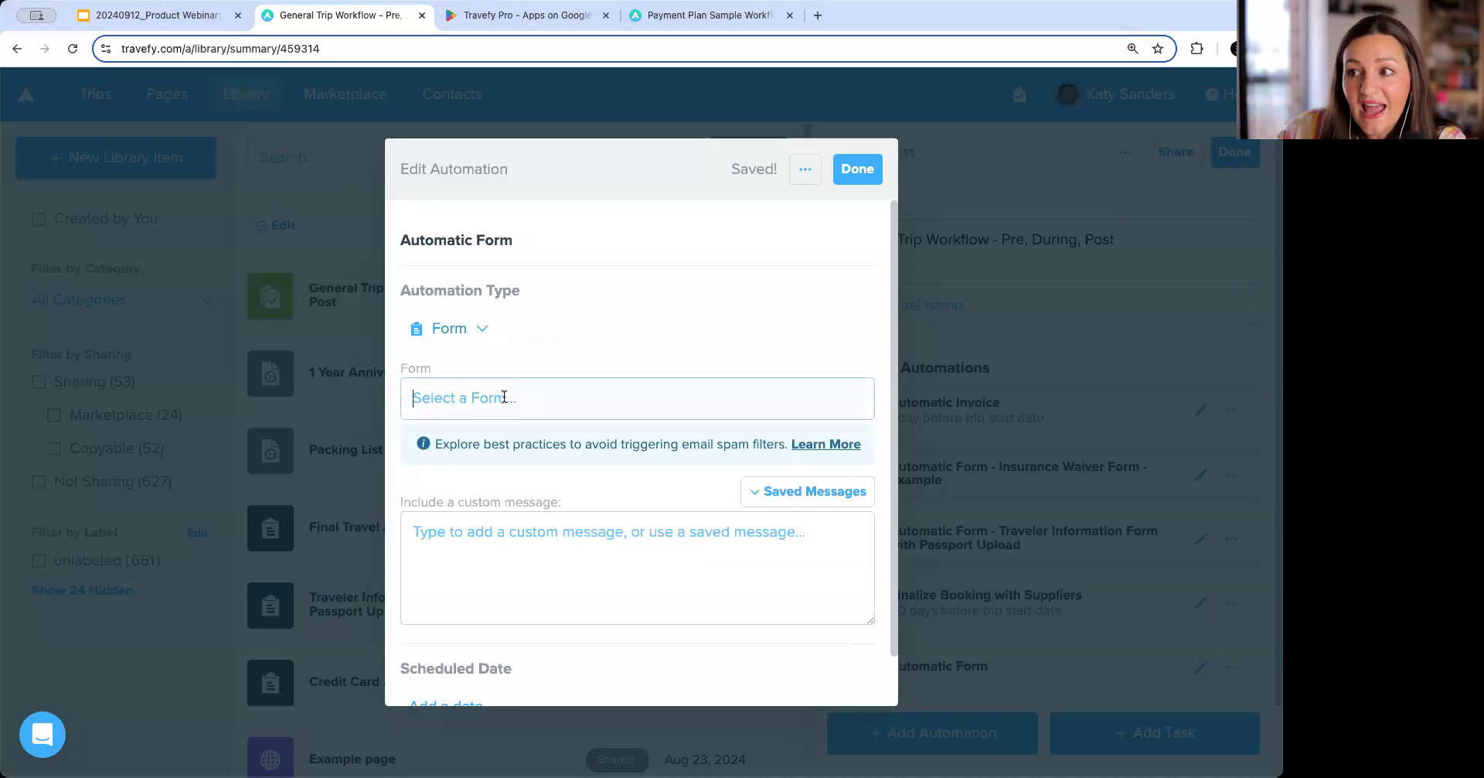
text(final)
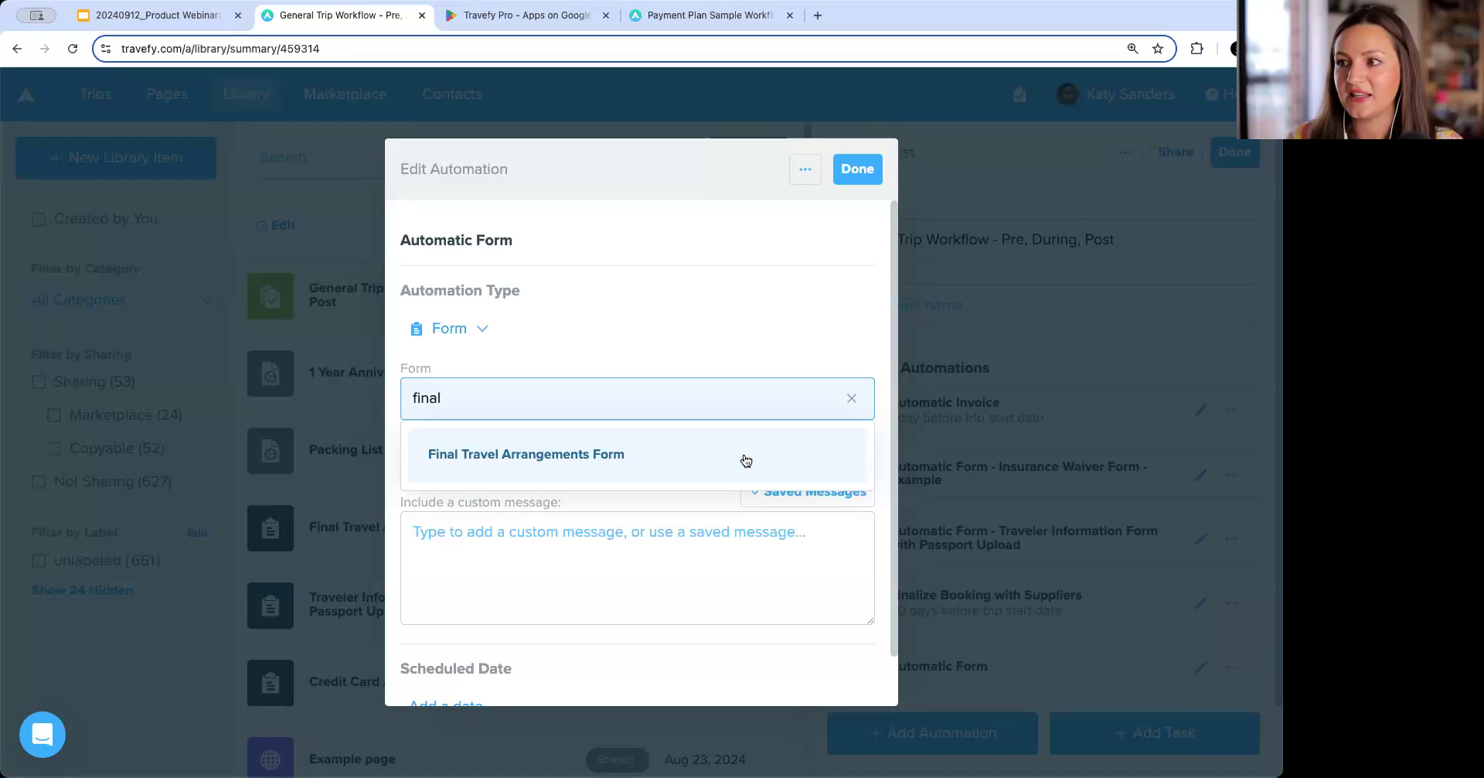
click(746, 461)
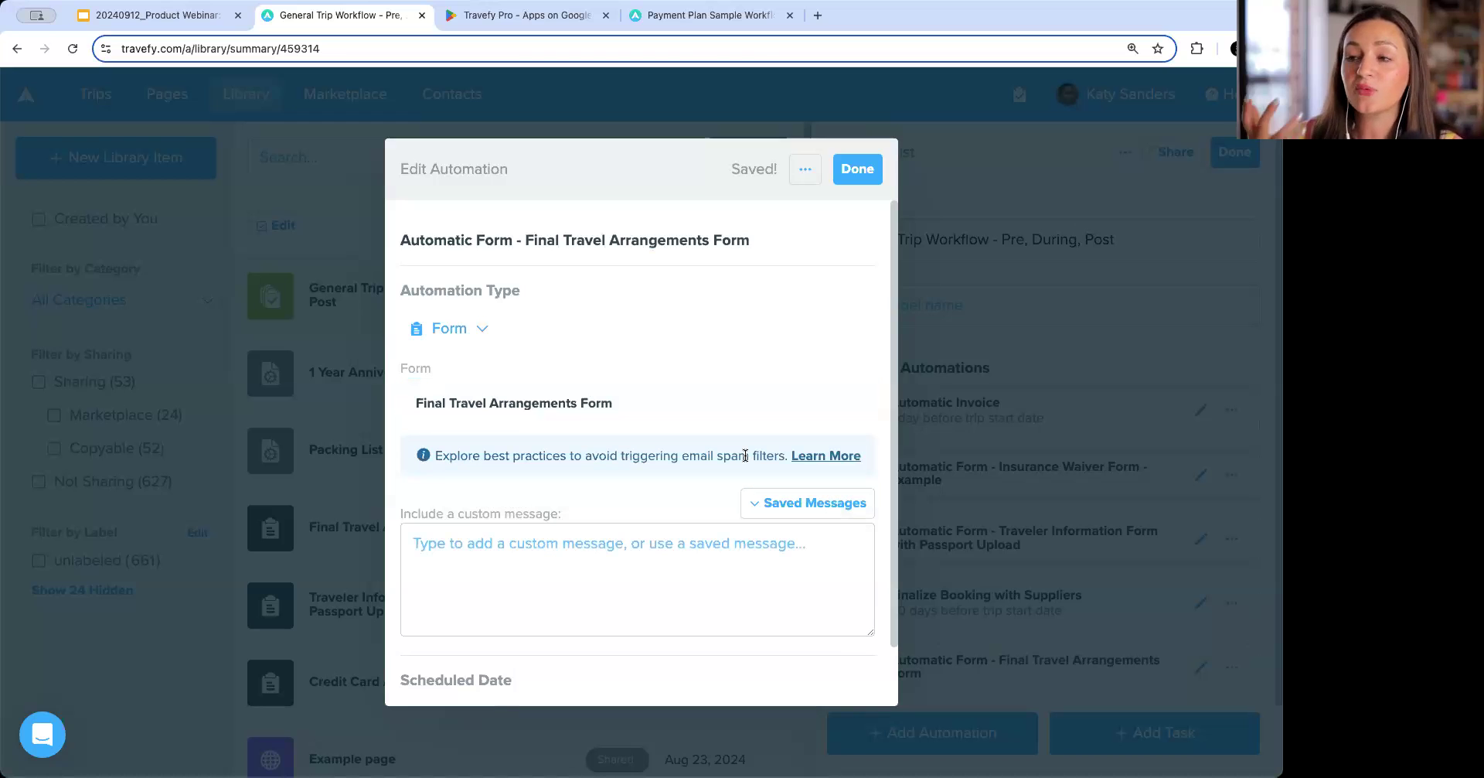
Schedule the Final Travel Arrangements form to send 50 days before the trip start date.
scroll(746, 456, down, 2)
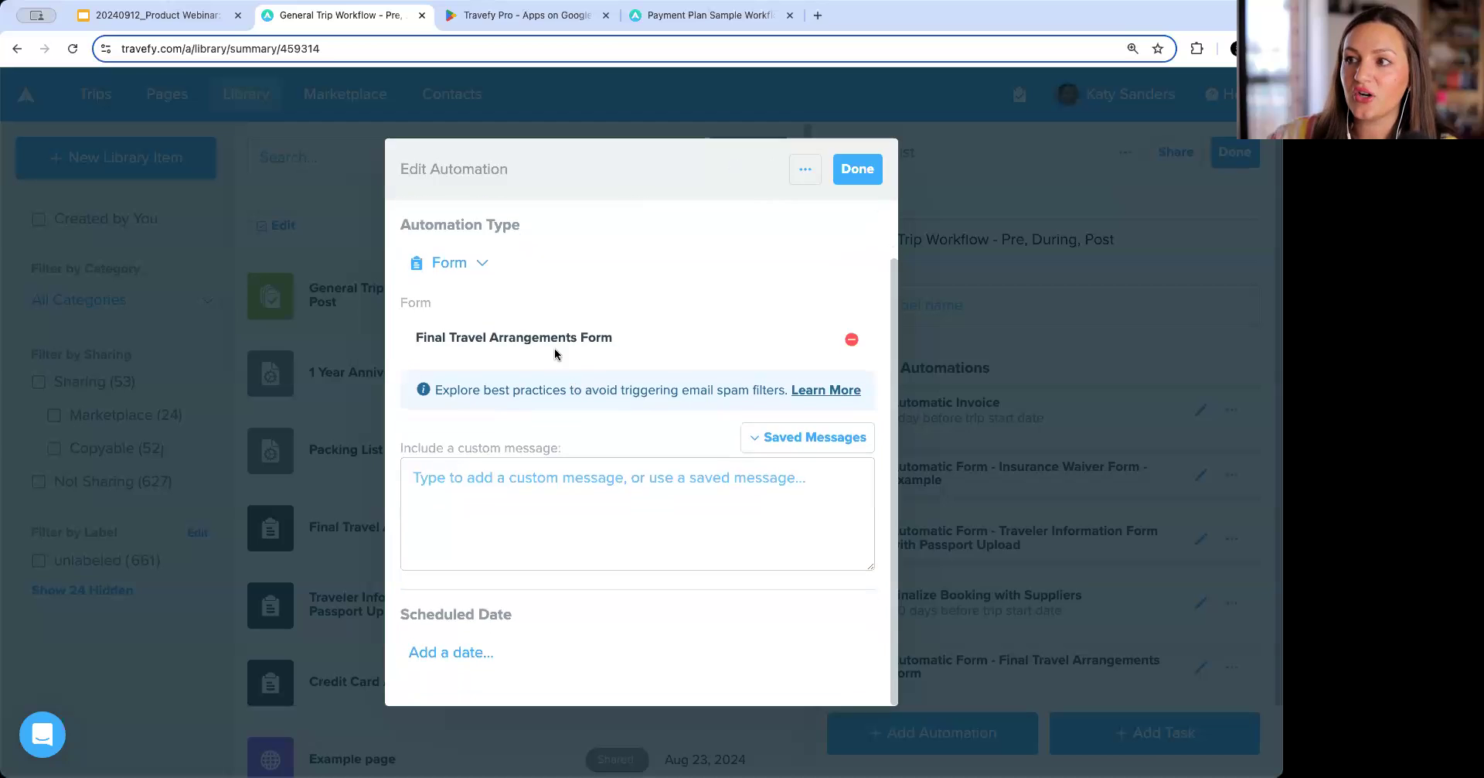
click(477, 654)
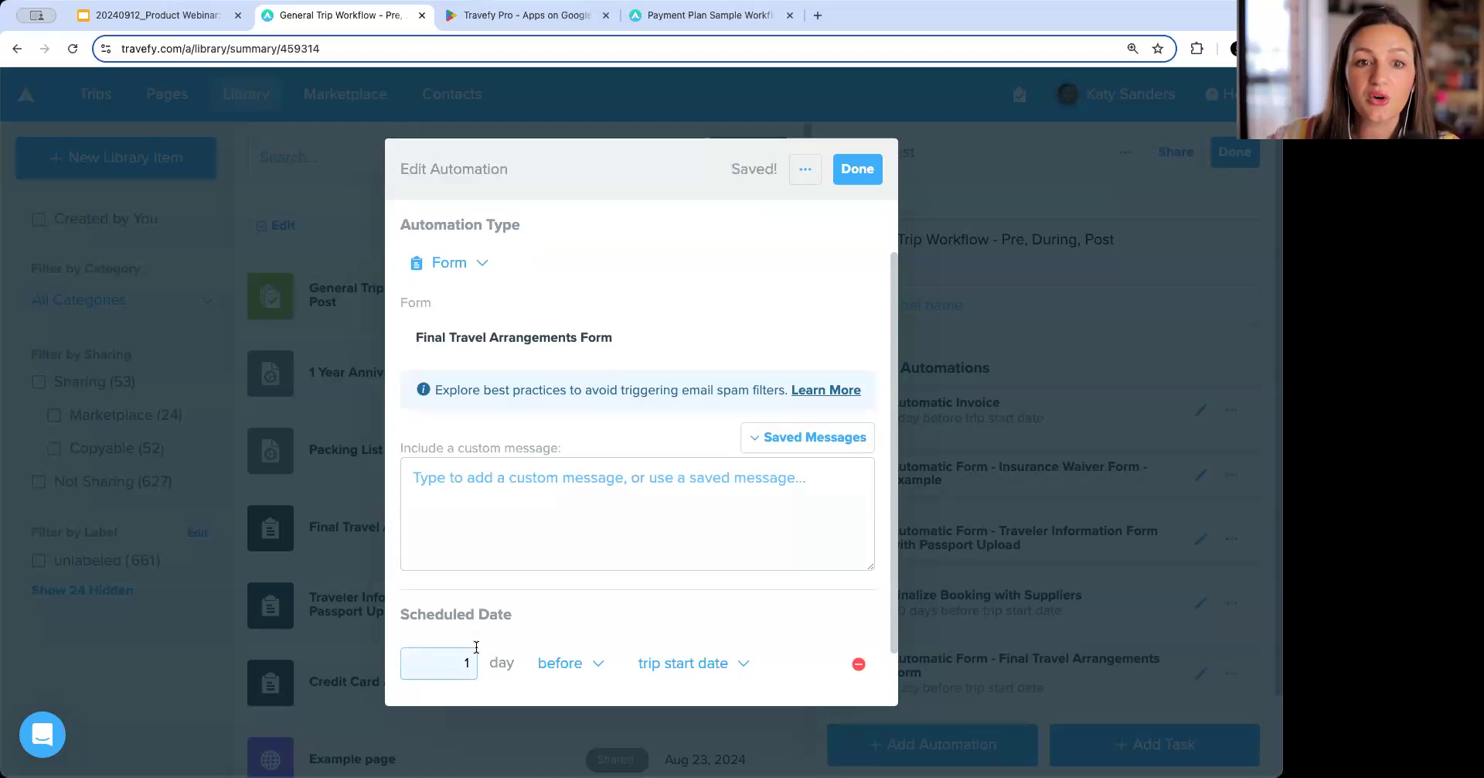
drag(465, 657, 472, 658)
text(50)
scroll(564, 661, up, 1)
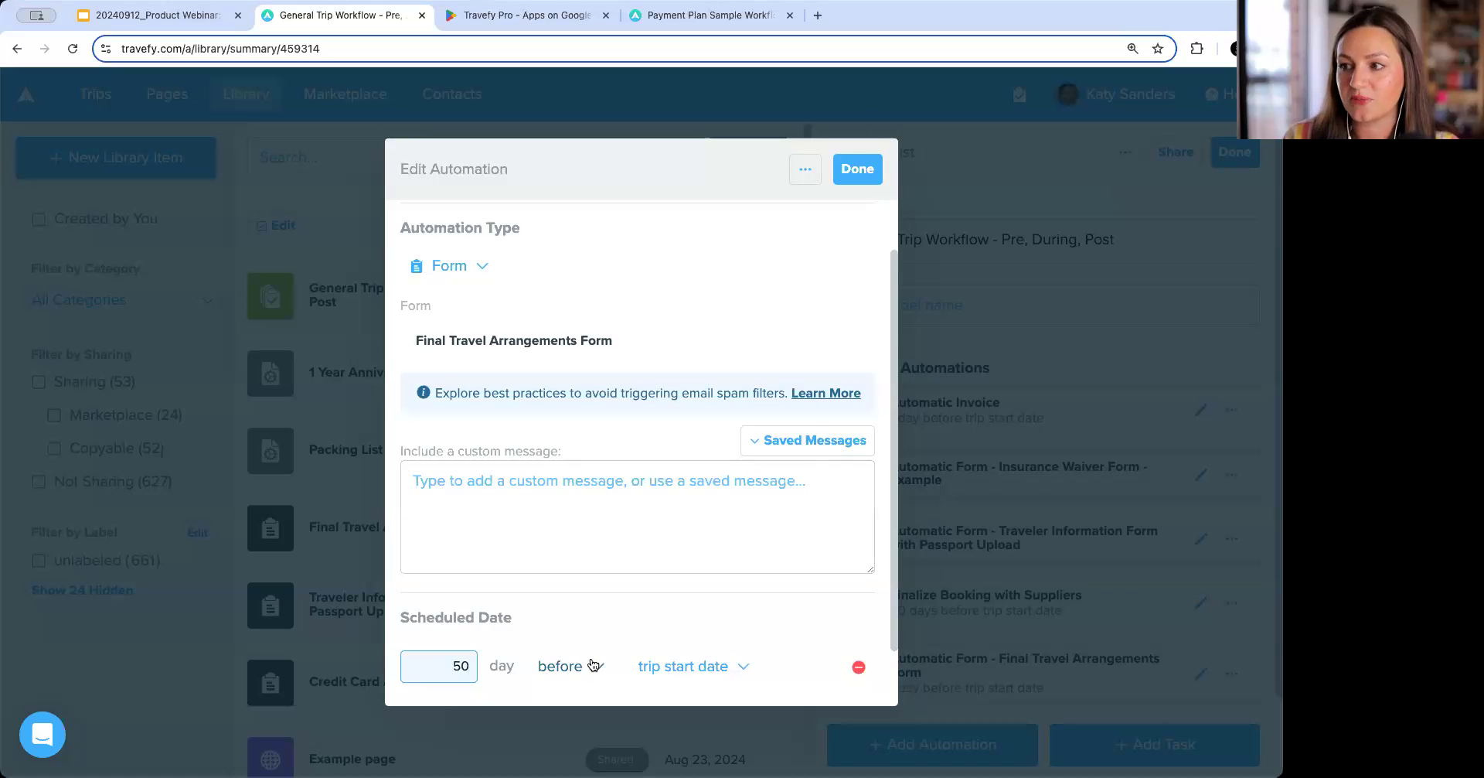
click(574, 520)
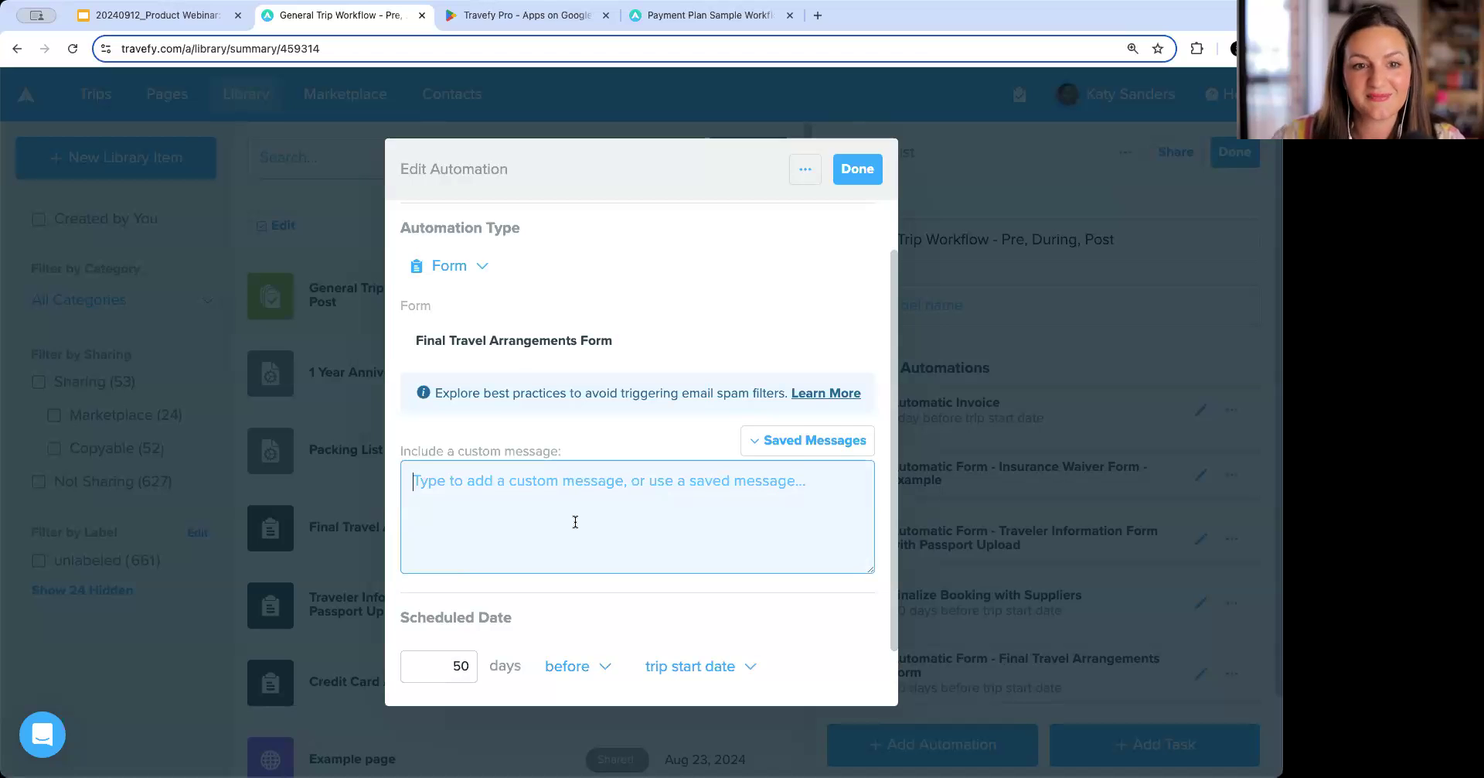
Start a new saved message for the form automation titled 'Final Travel Arrangements Message'.
scroll(575, 522, down, 1)
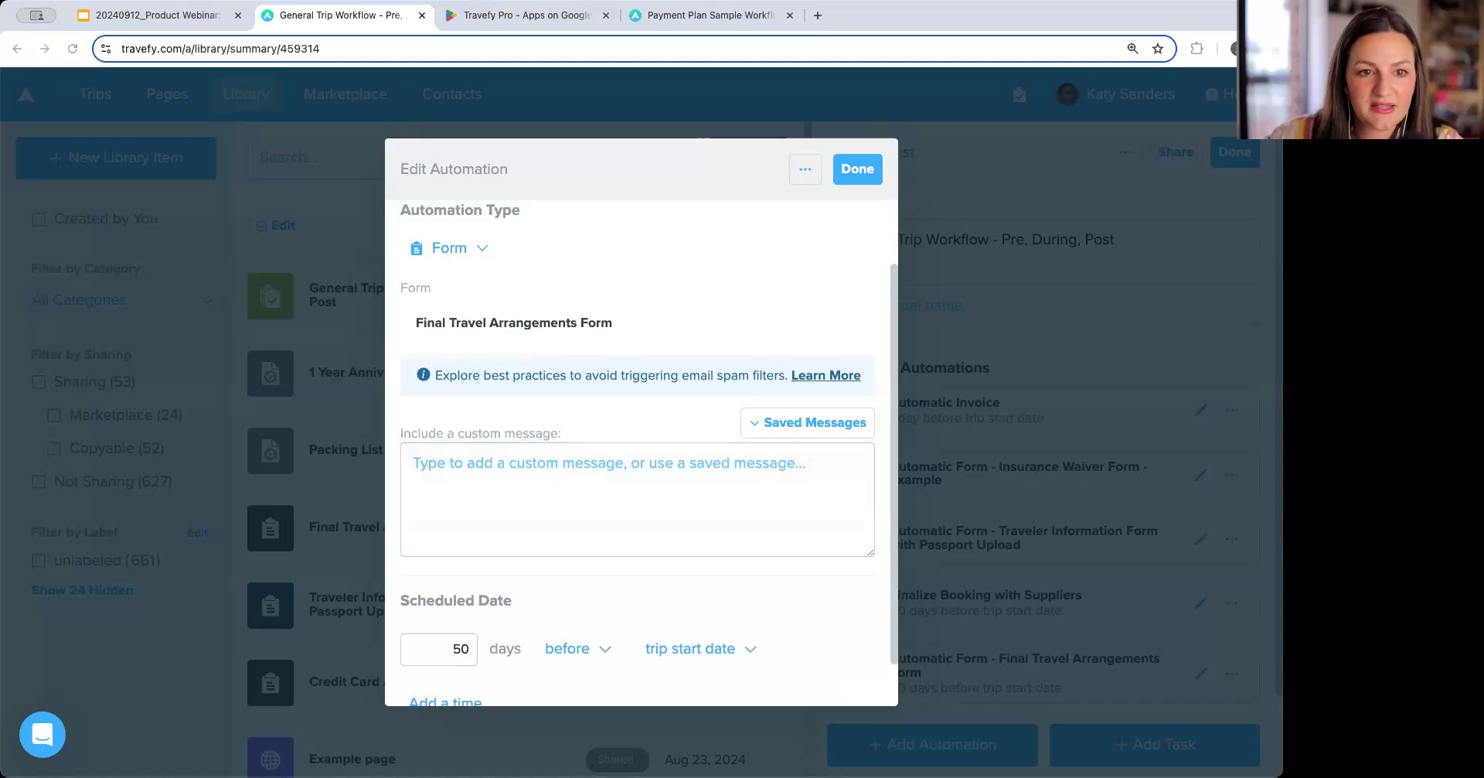
click(786, 484)
scroll(819, 417, up, 1)
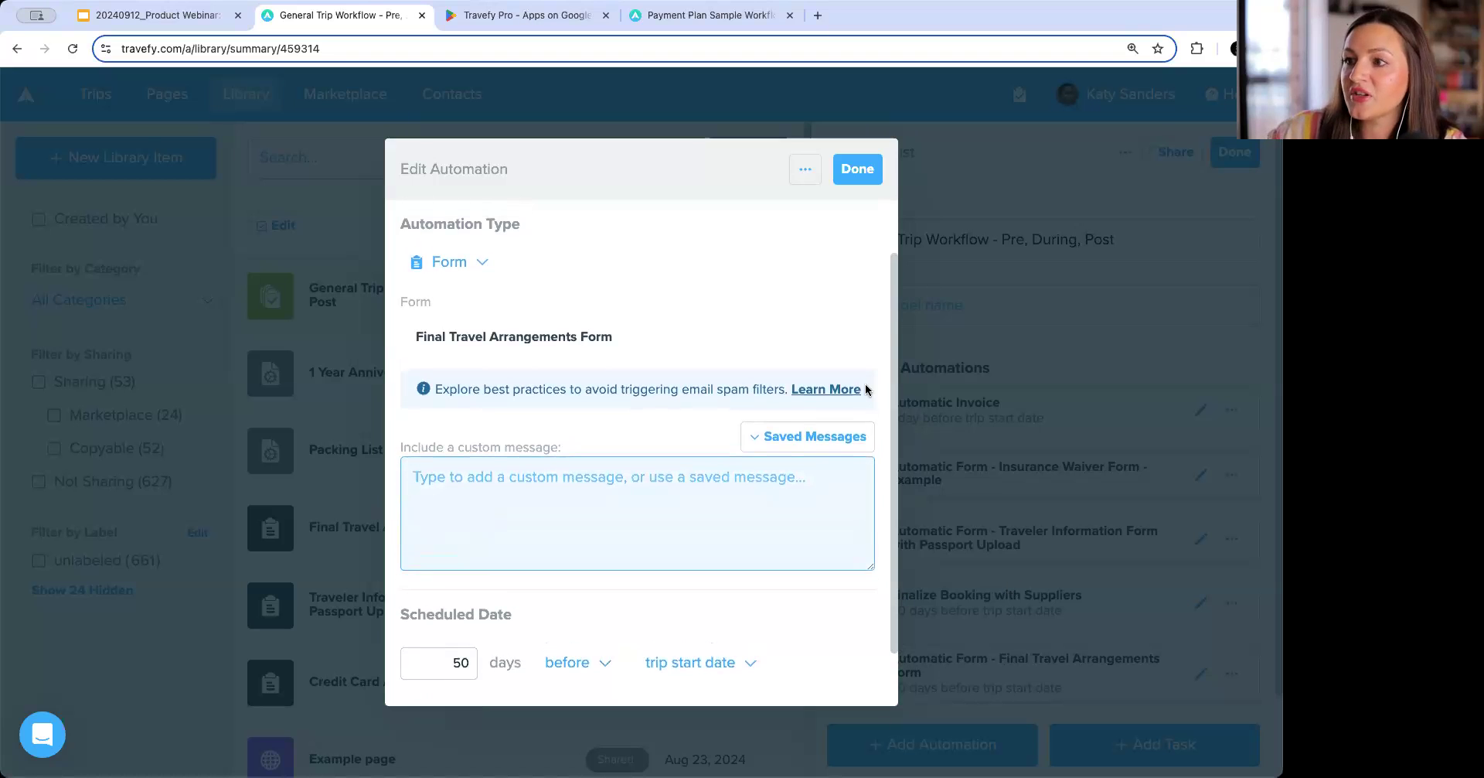
click(803, 437)
scroll(738, 583, down, 3)
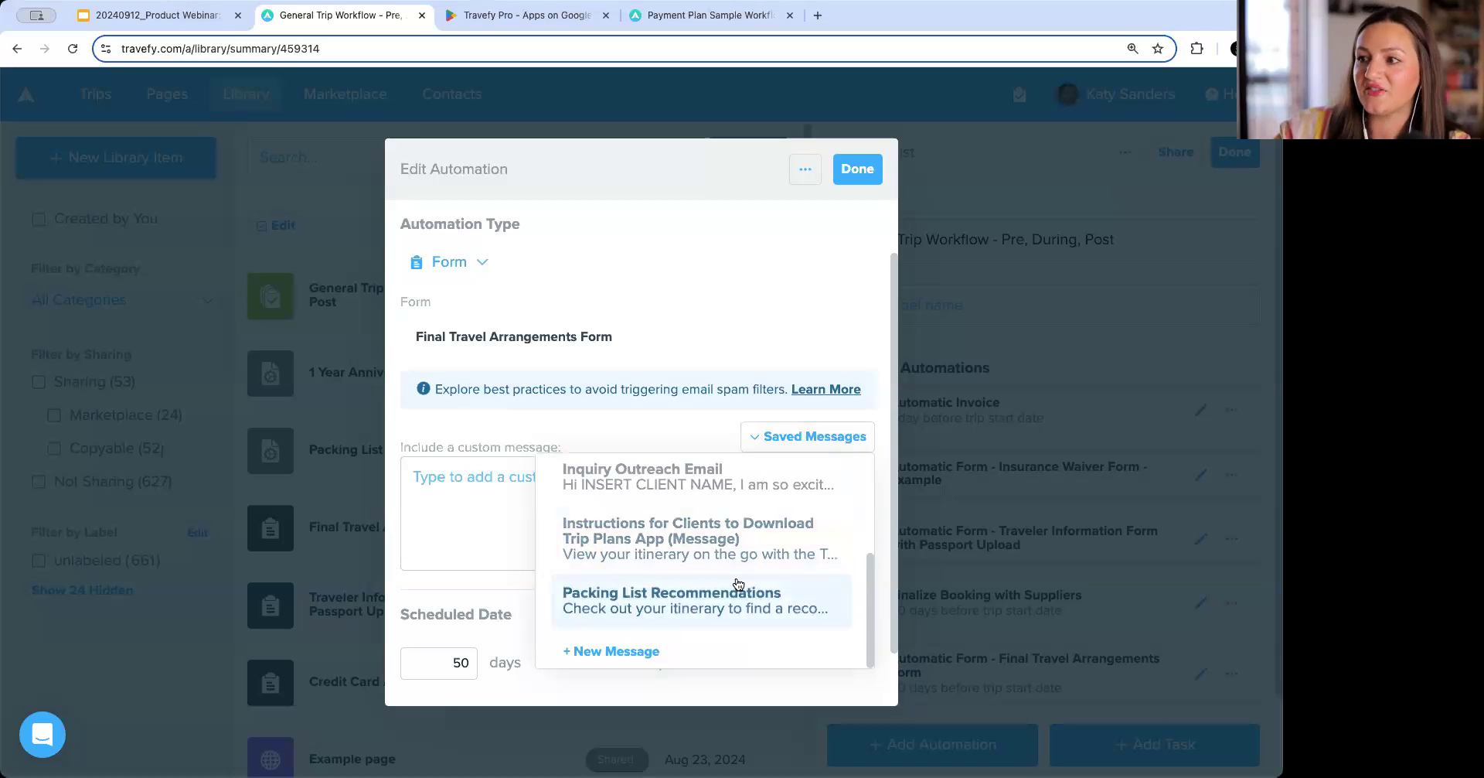
click(623, 654)
click(408, 283)
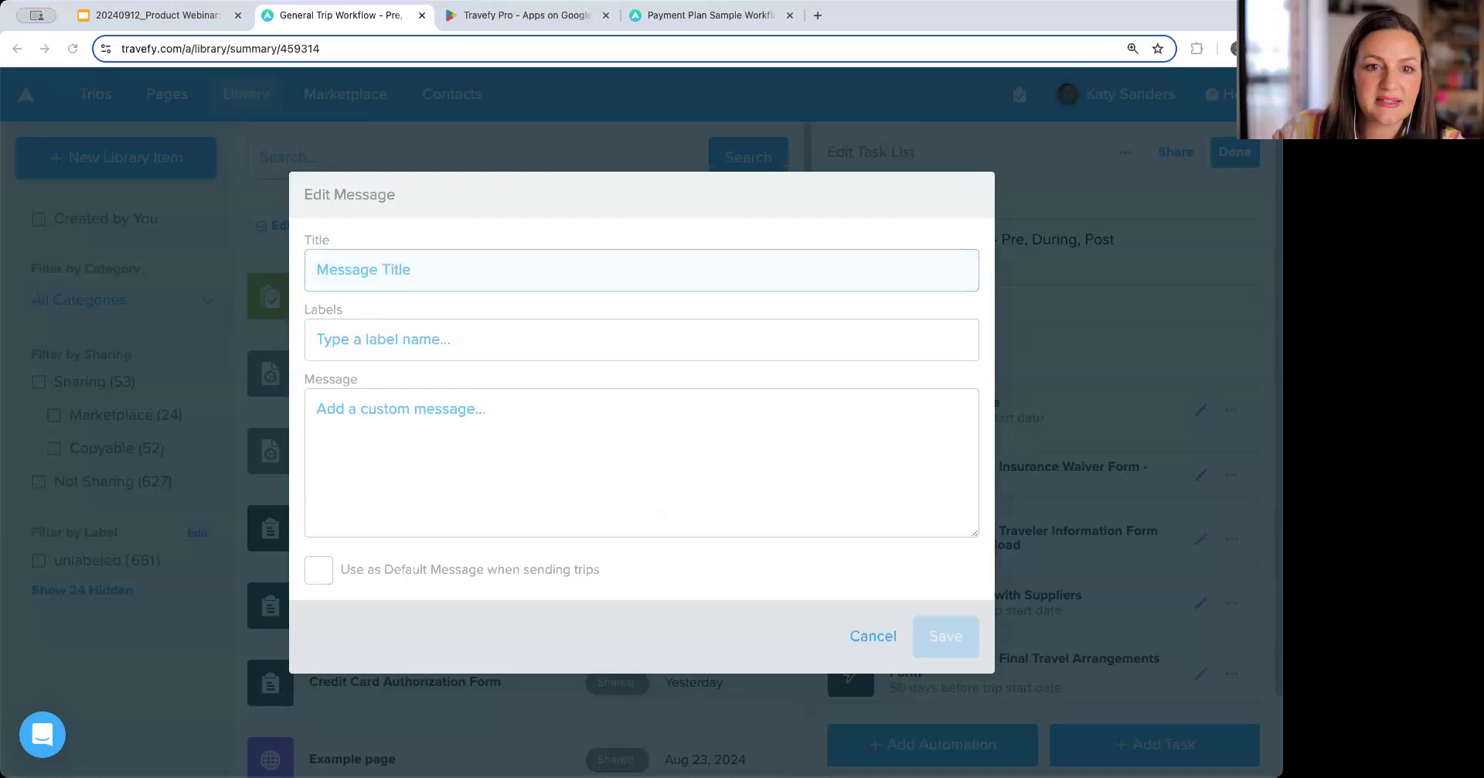
click(428, 272)
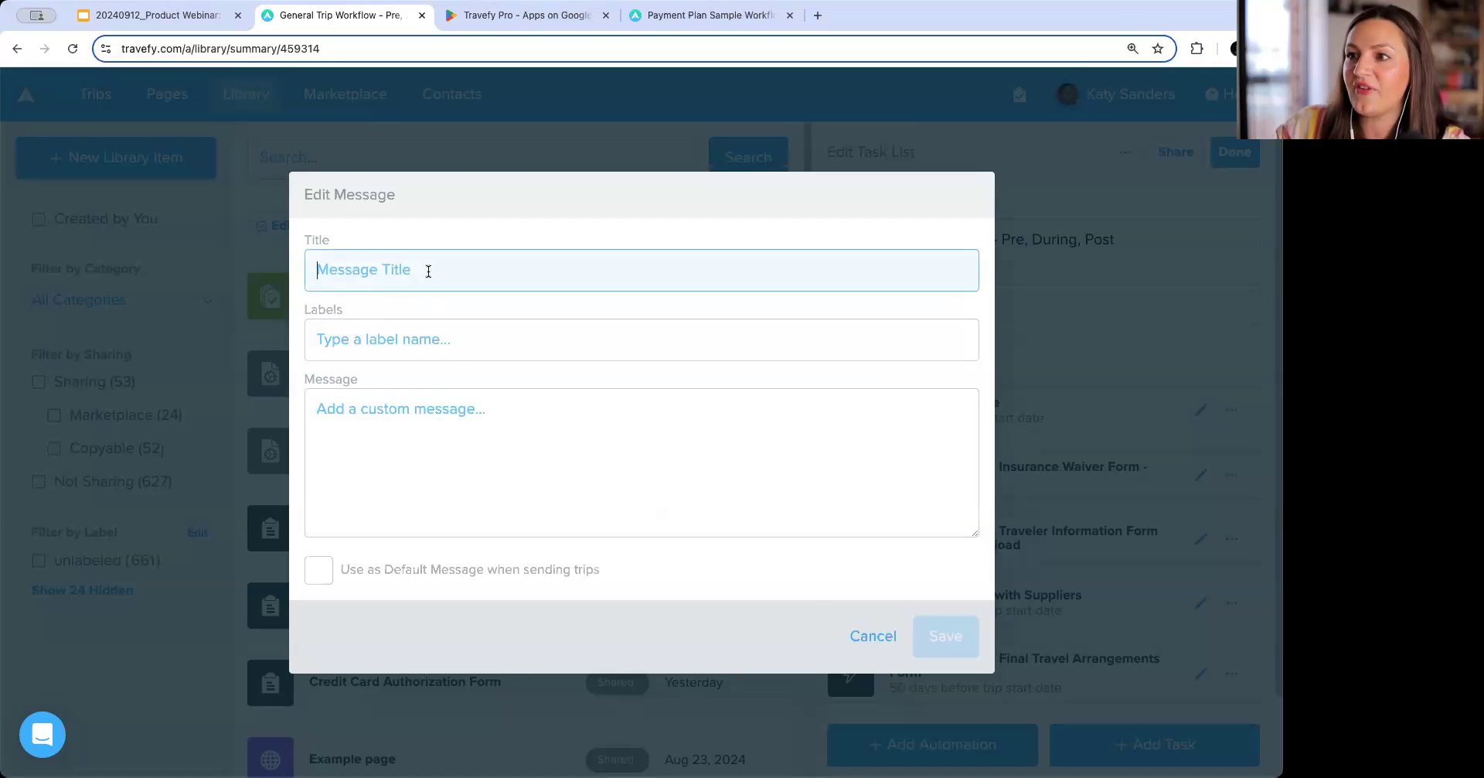
text(Final)
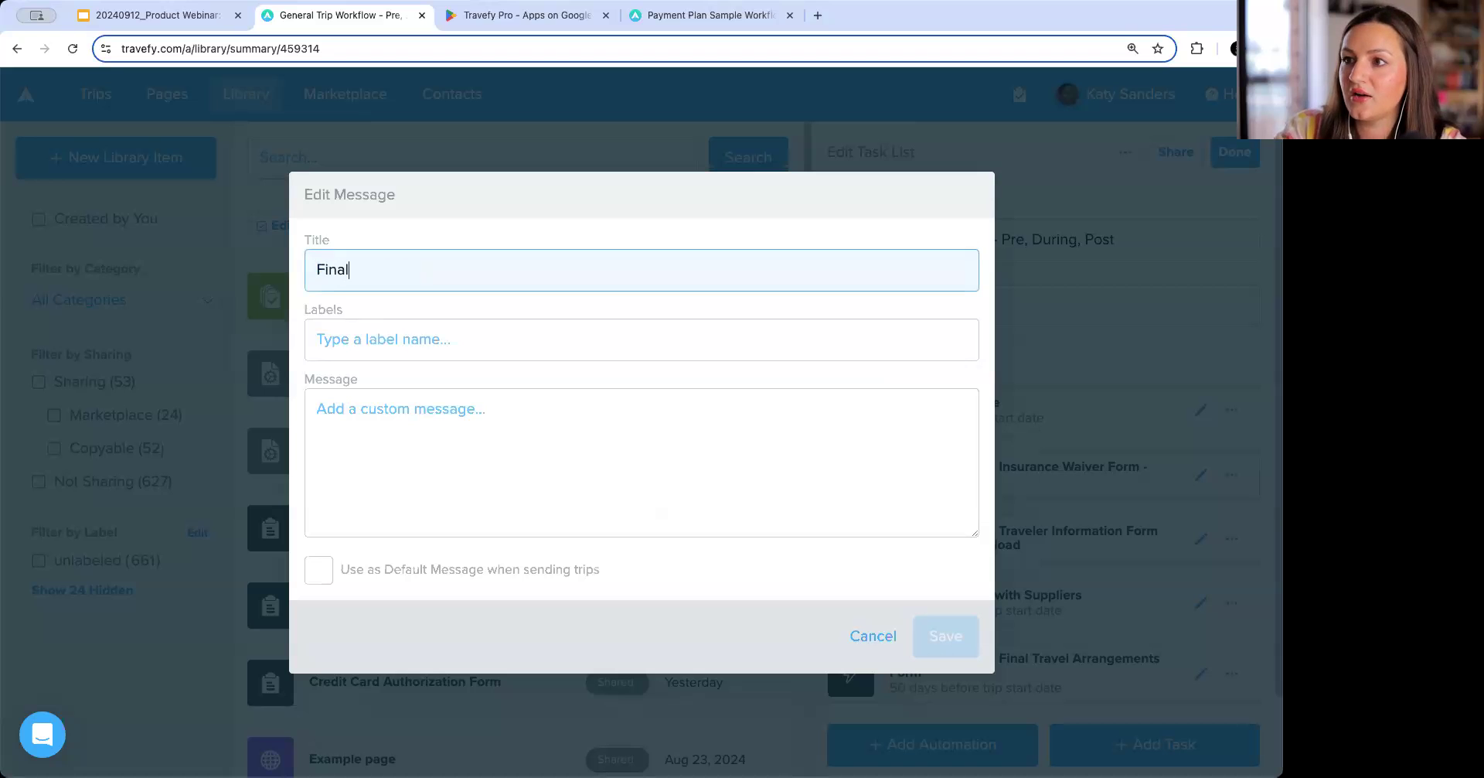
text( Travel Arrangemen)
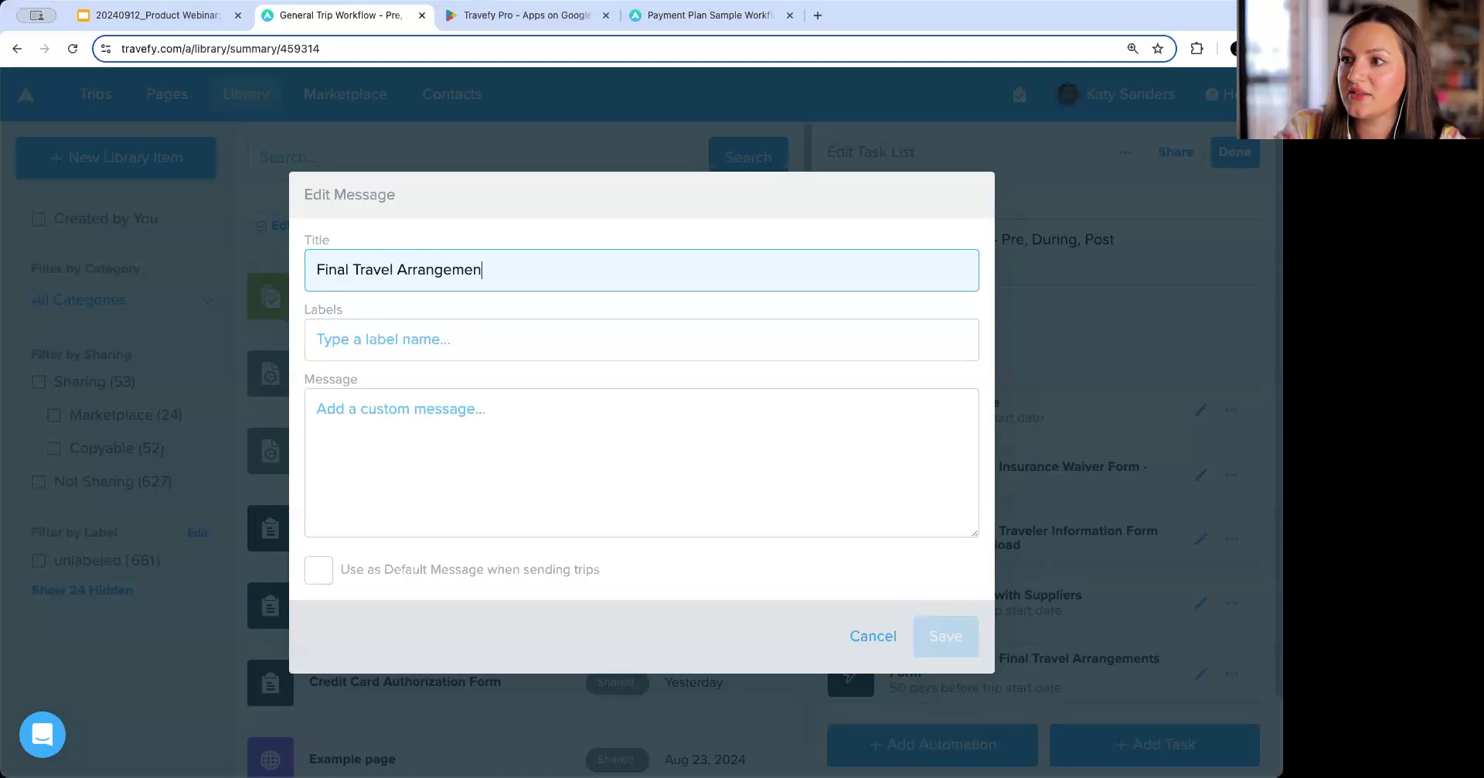
text(ts Message)
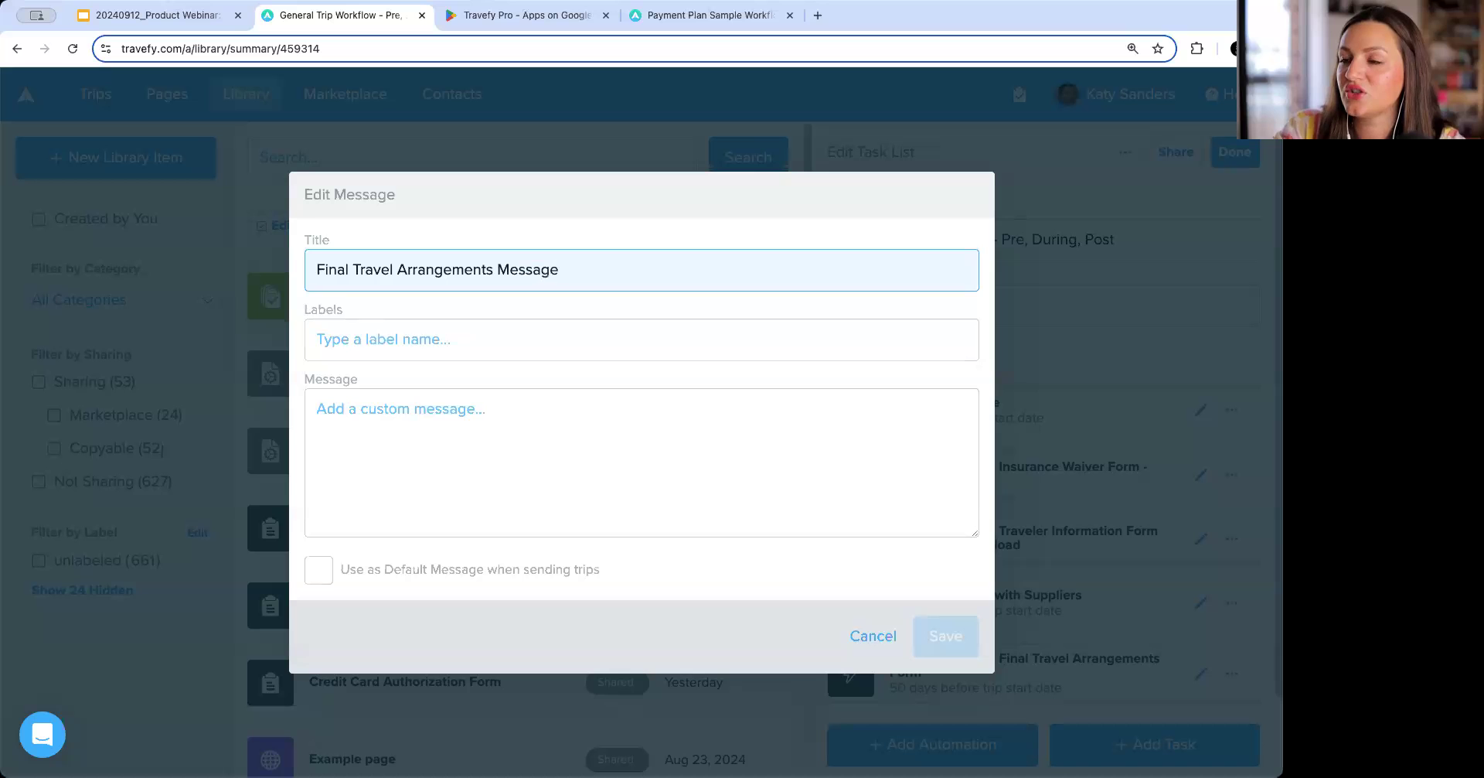
Paste the final travel arrangements text as the message body and save the saved message.
click(501, 401)
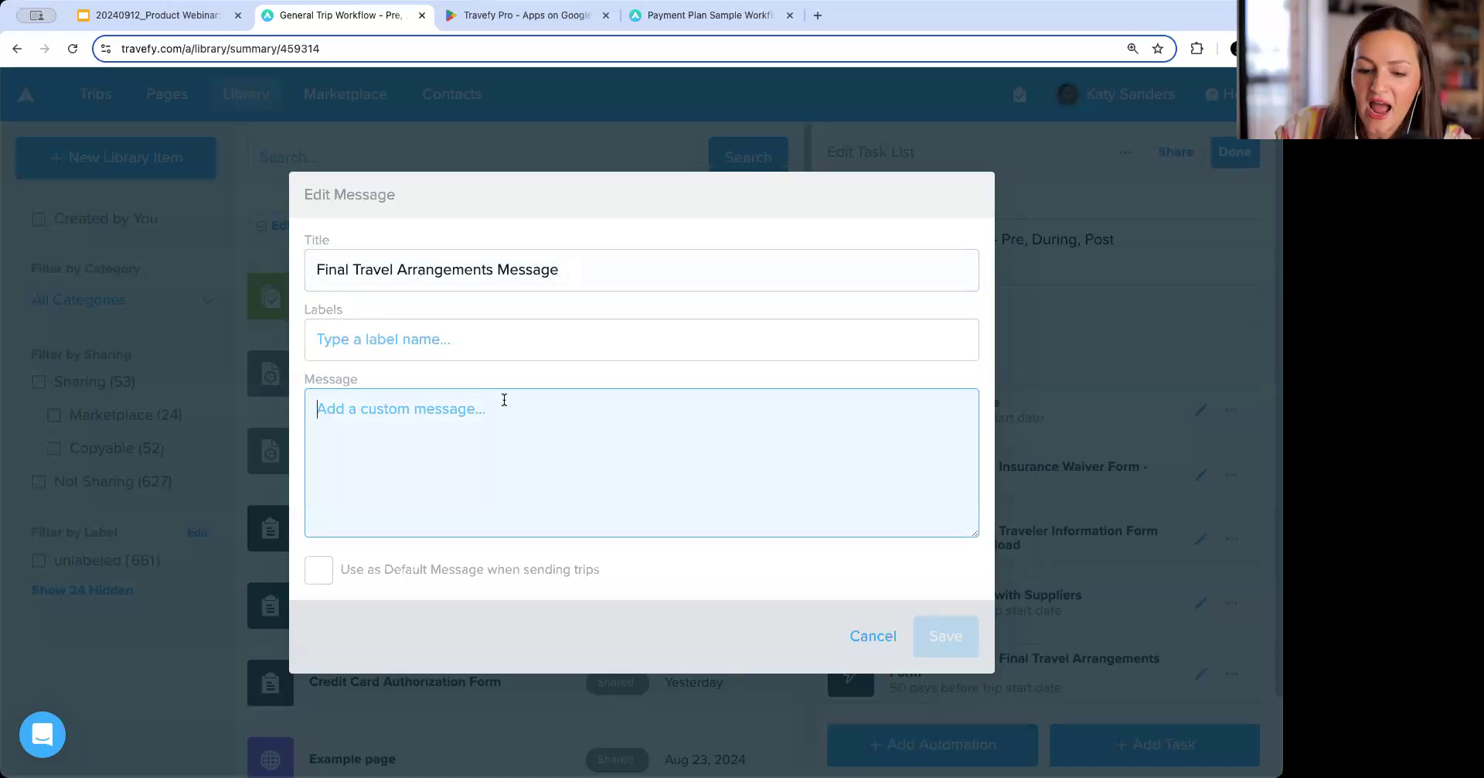
text(Your trip is right around the corner! In 50 days you’ll be headed off on your amazing adventure but before you go I want to make sure we’ve made it the best experience possible for you. Please fill out this form to let me know if you have interest in booking any final arrangements for your trip from restaurant reservations, additional tours, or transportation.  If you have any questions or would like to set up a call for additional travel ideas and advice, let me know!)
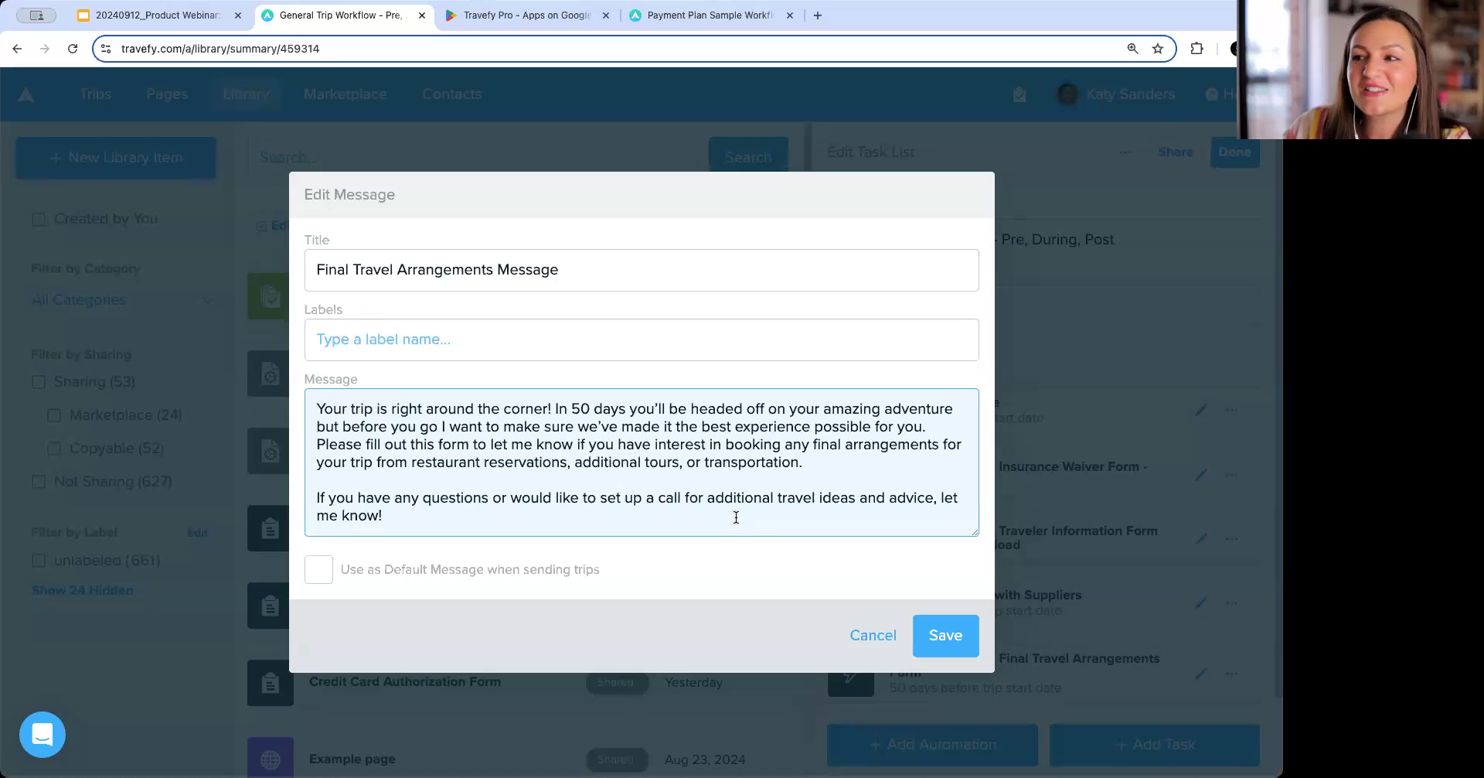
click(954, 631)
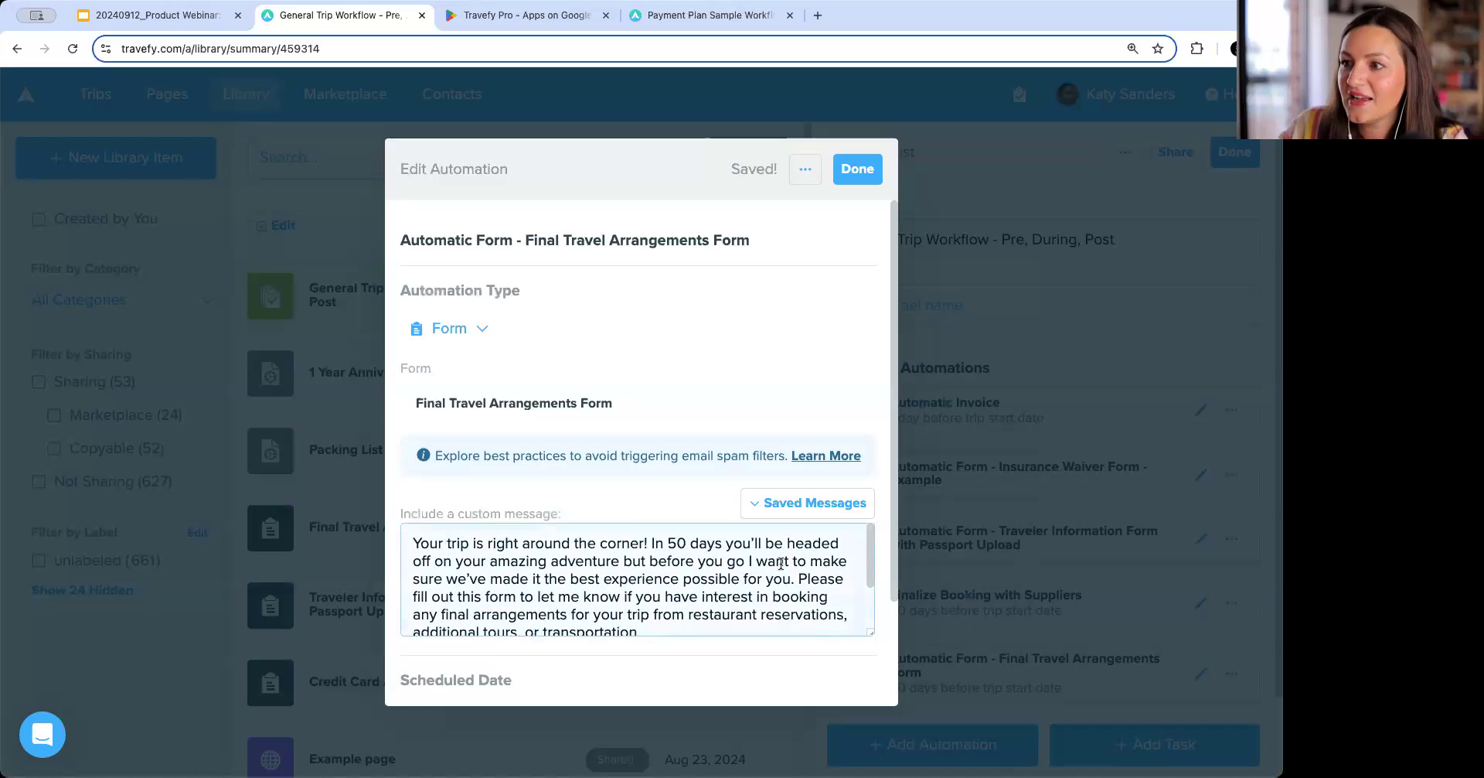
Insert the 'Packing List Recommendations' saved message as the form automation's custom message and close the automation.
click(811, 503)
scroll(748, 668, down, 2)
scroll(735, 669, down, 2)
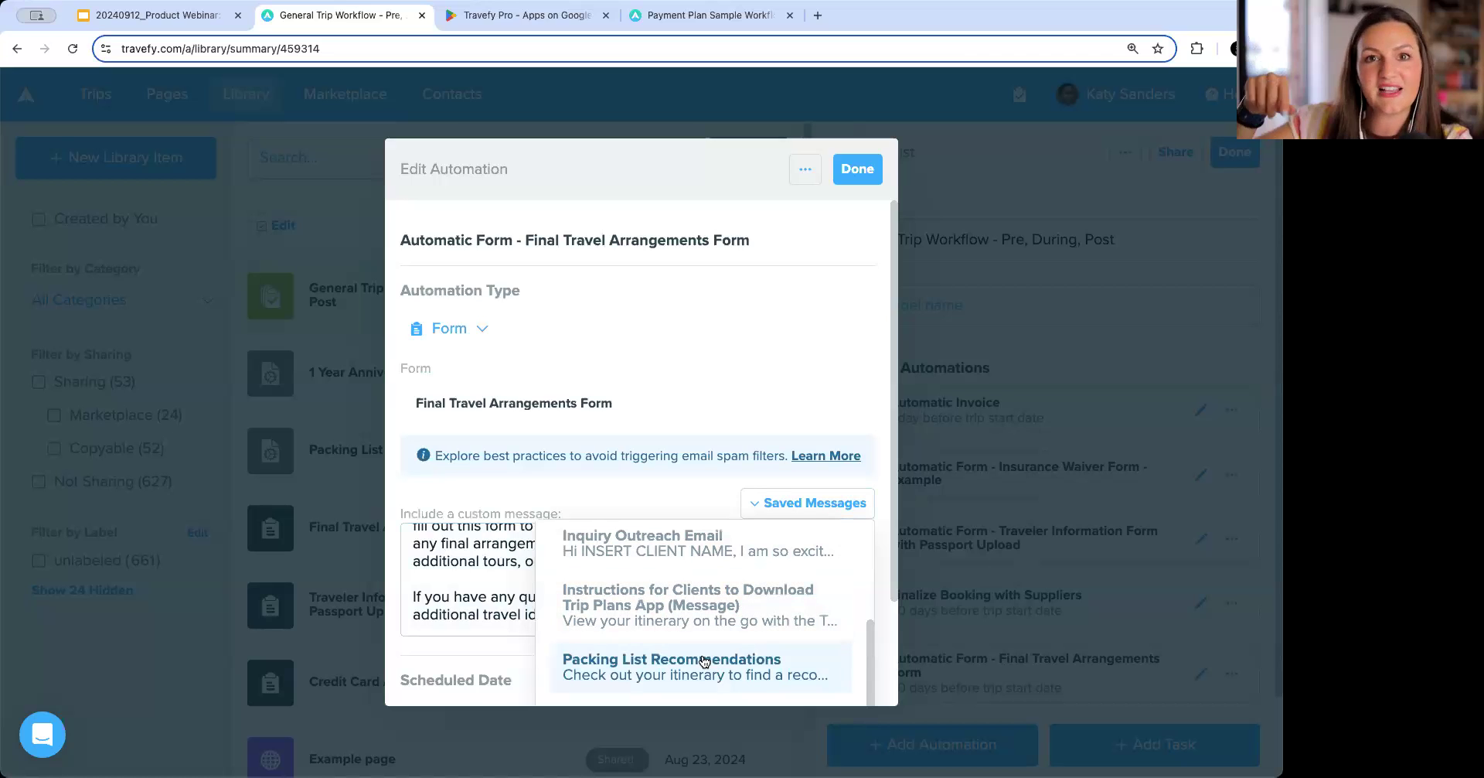
click(703, 659)
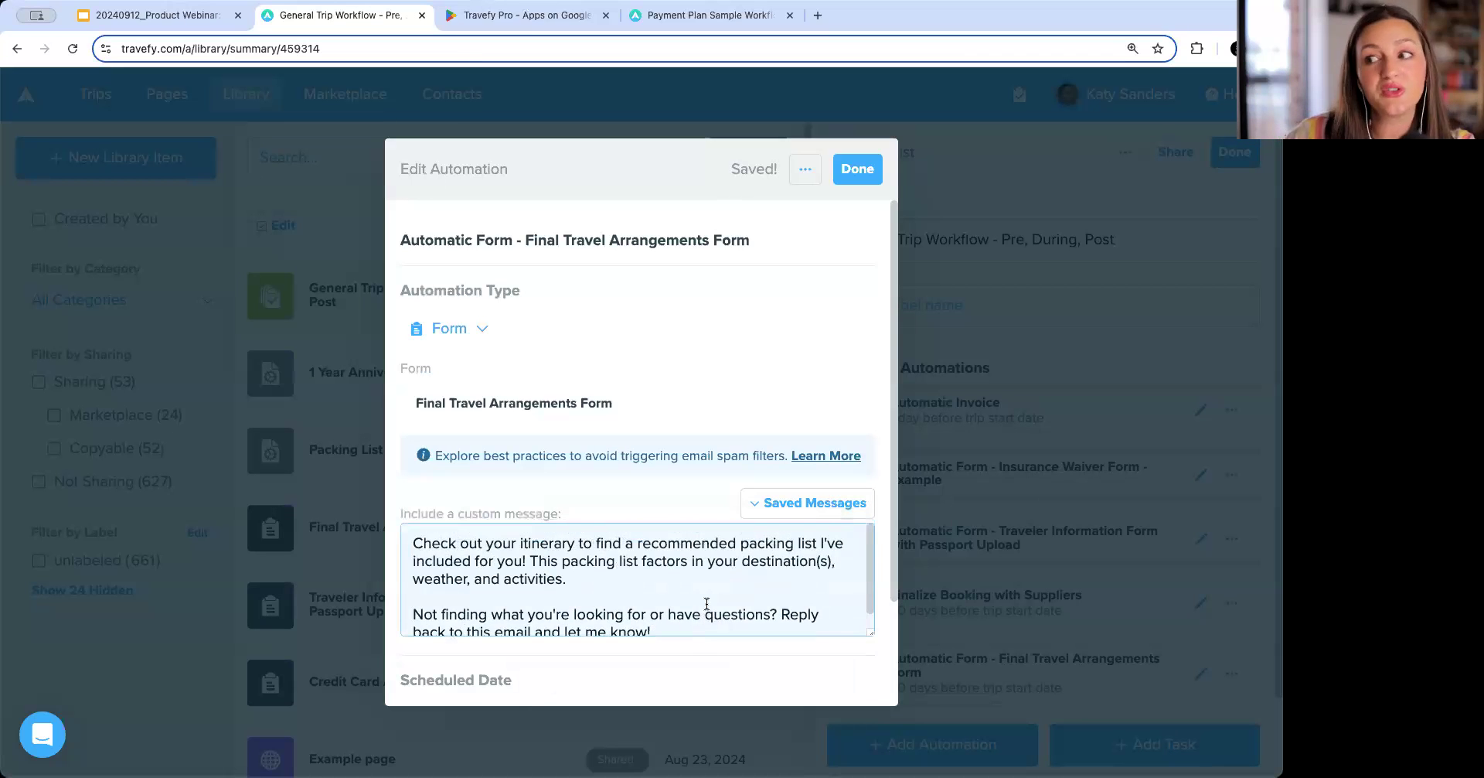
scroll(707, 603, down, 1)
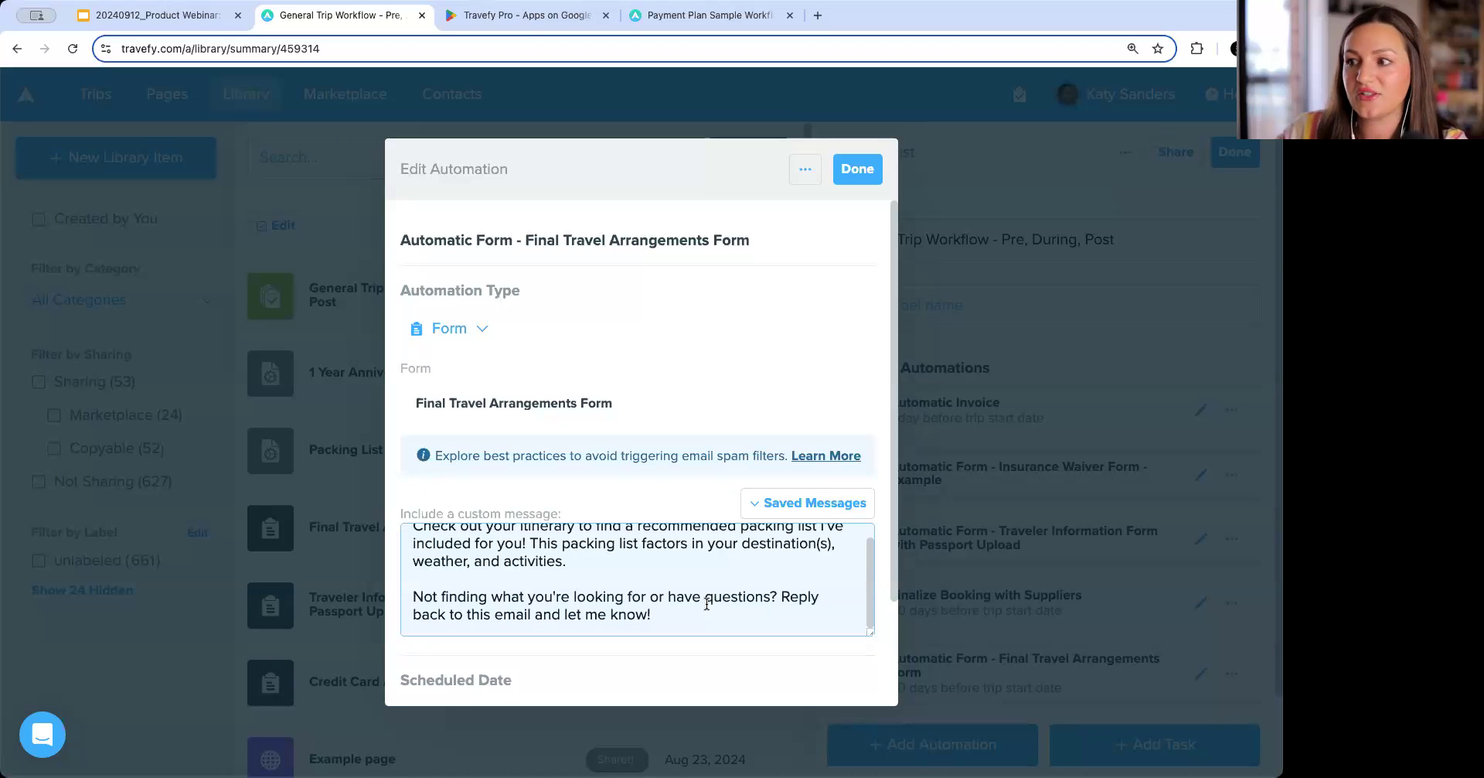
scroll(706, 603, down, 3)
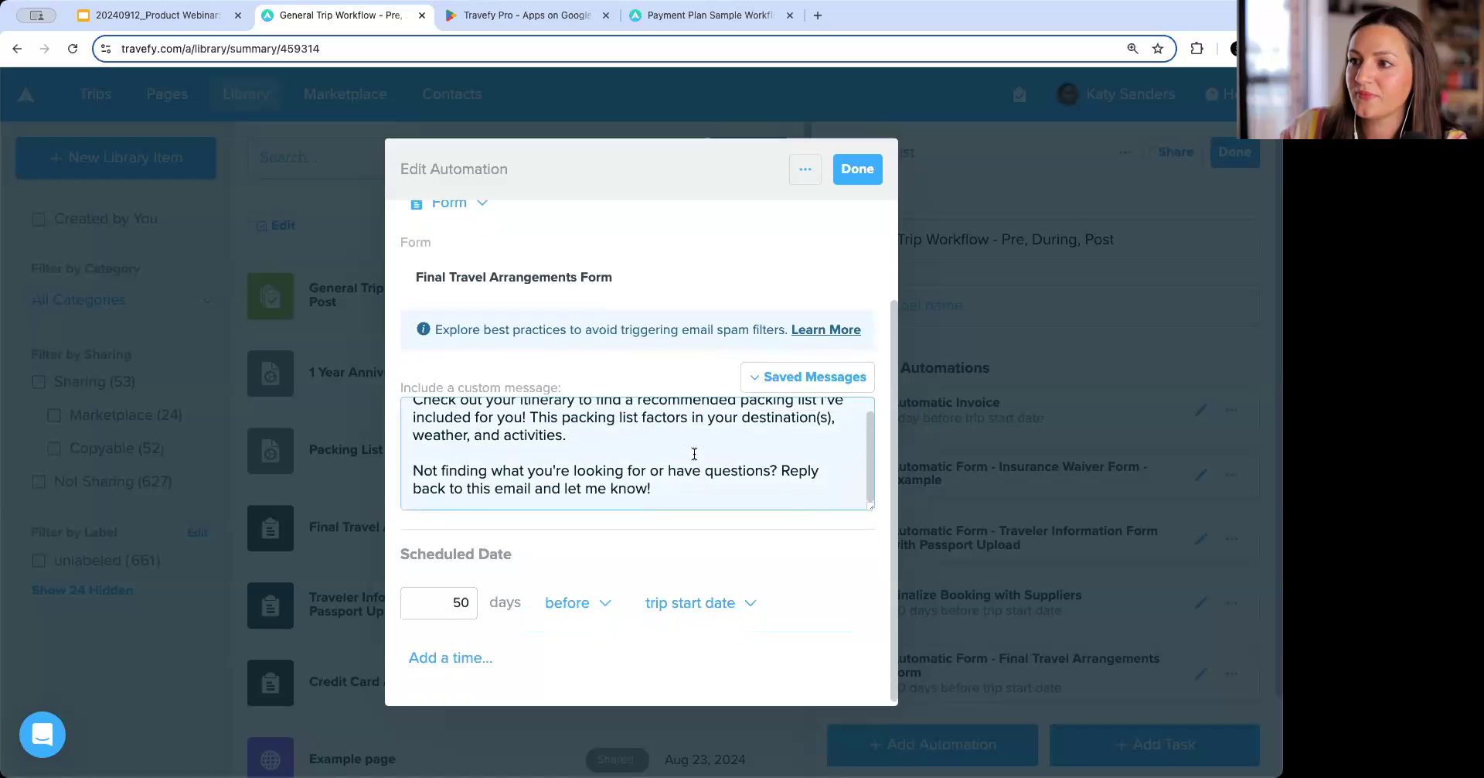
scroll(694, 454, up, 4)
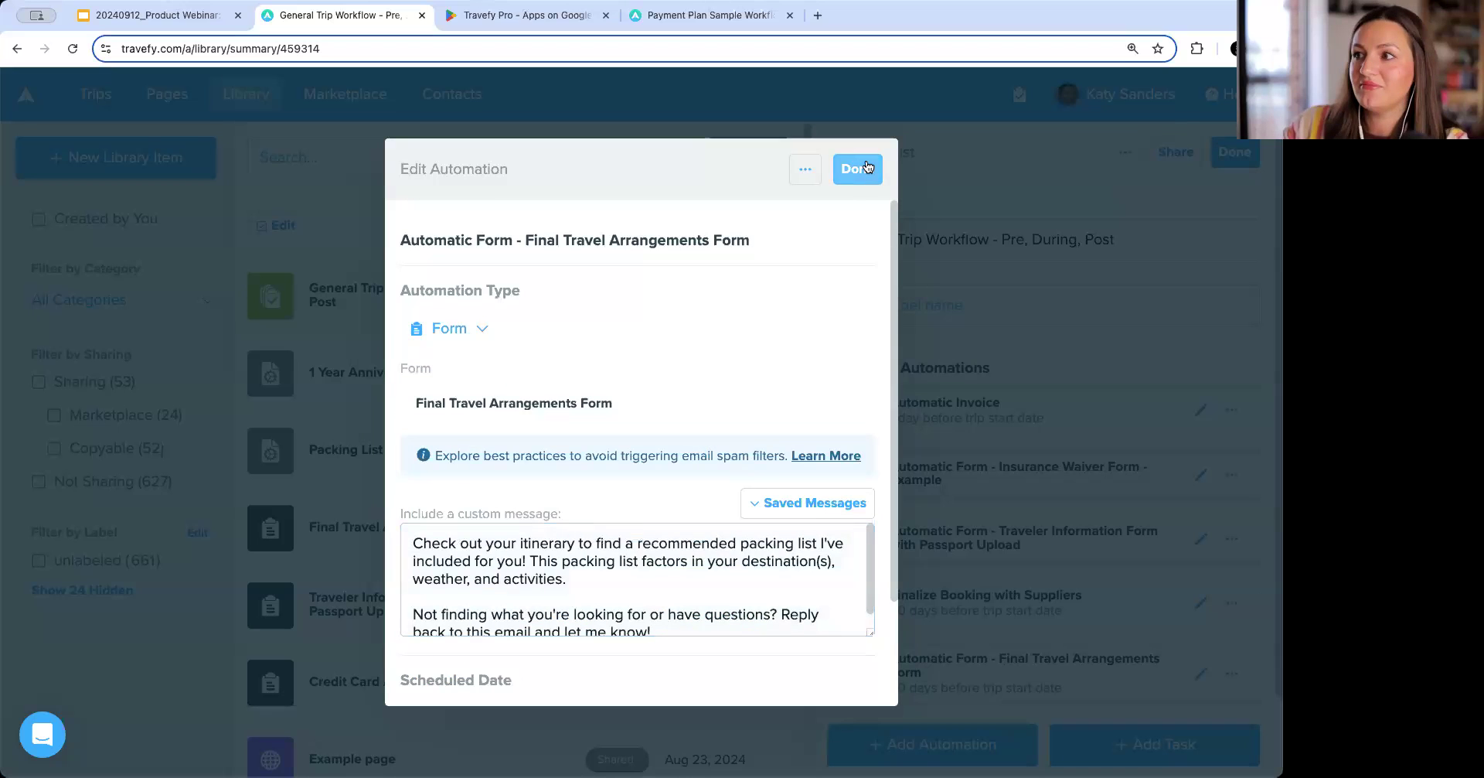
click(857, 169)
Add a new task named 'Confirm Final Payments' to the task list.
scroll(1008, 440, down, 2)
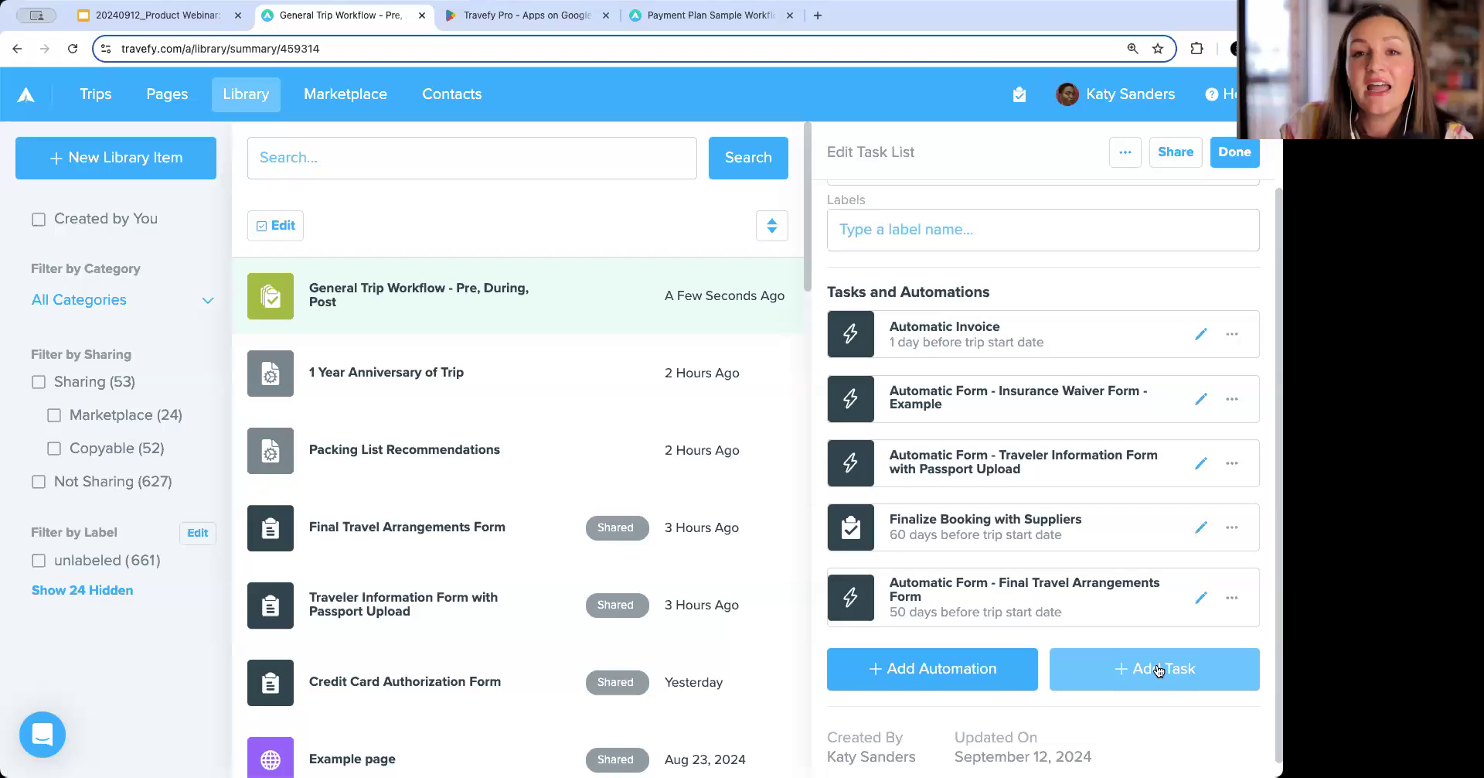
click(1158, 669)
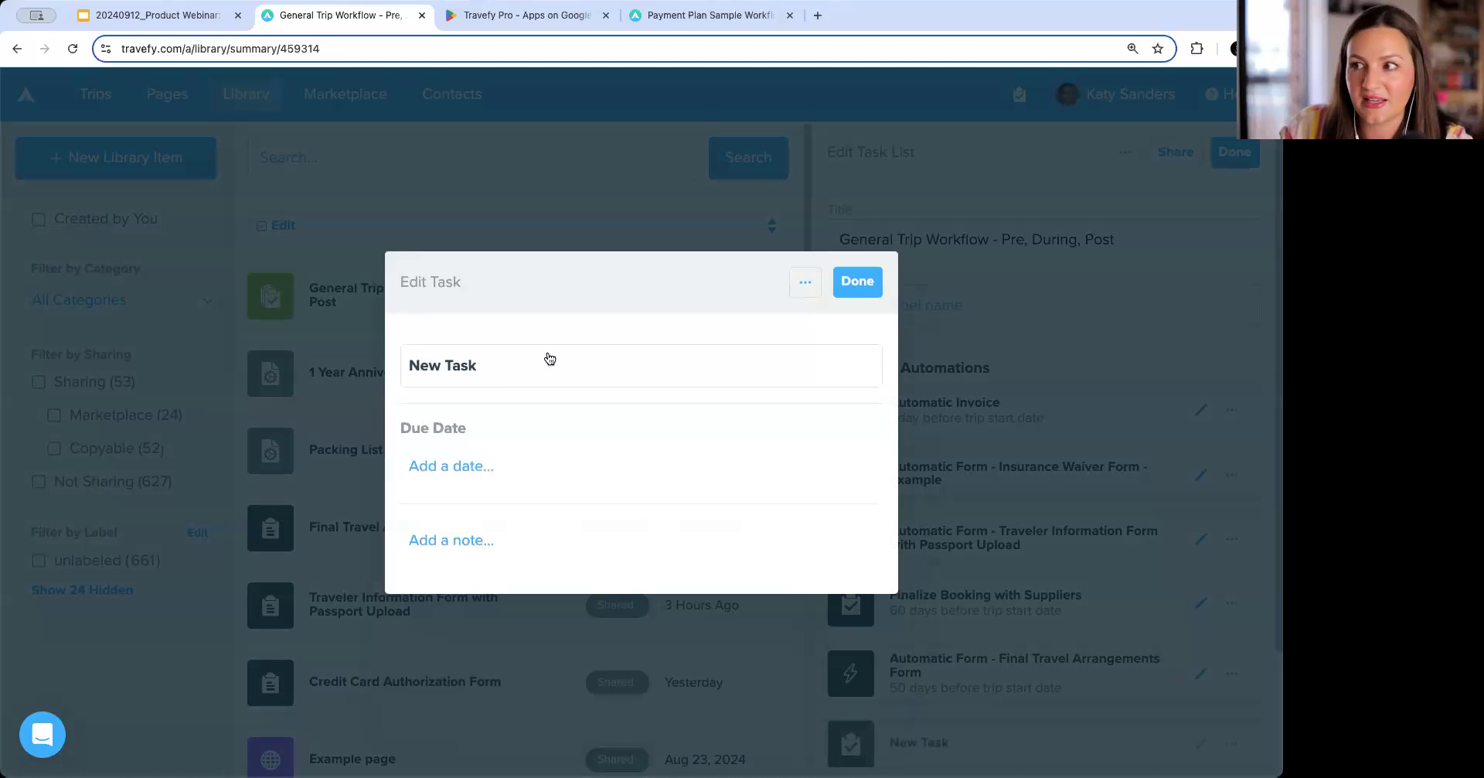
click(498, 374)
text(Confirm Final Payments)
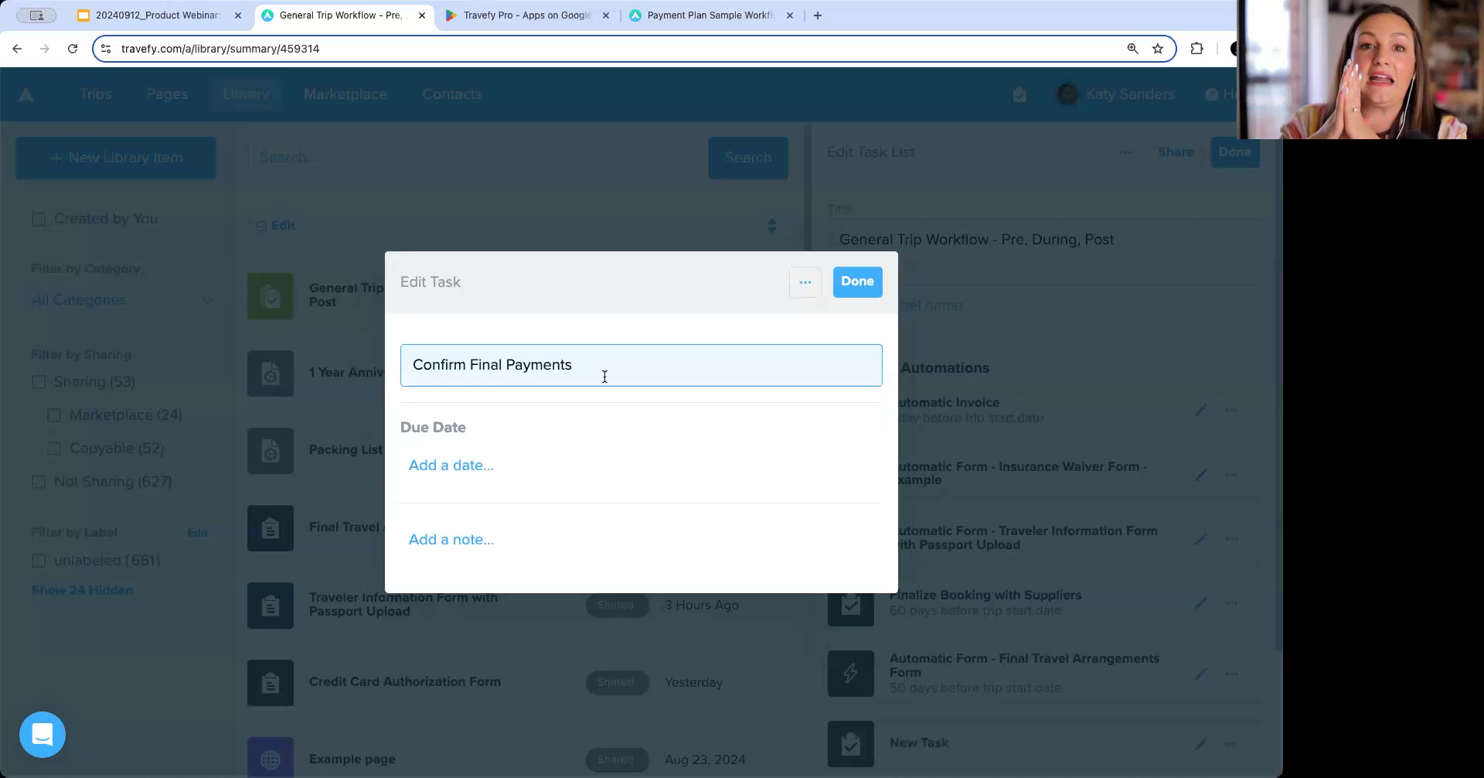
Set the task's due date to 30 days before the trip start date and close the task.
click(495, 467)
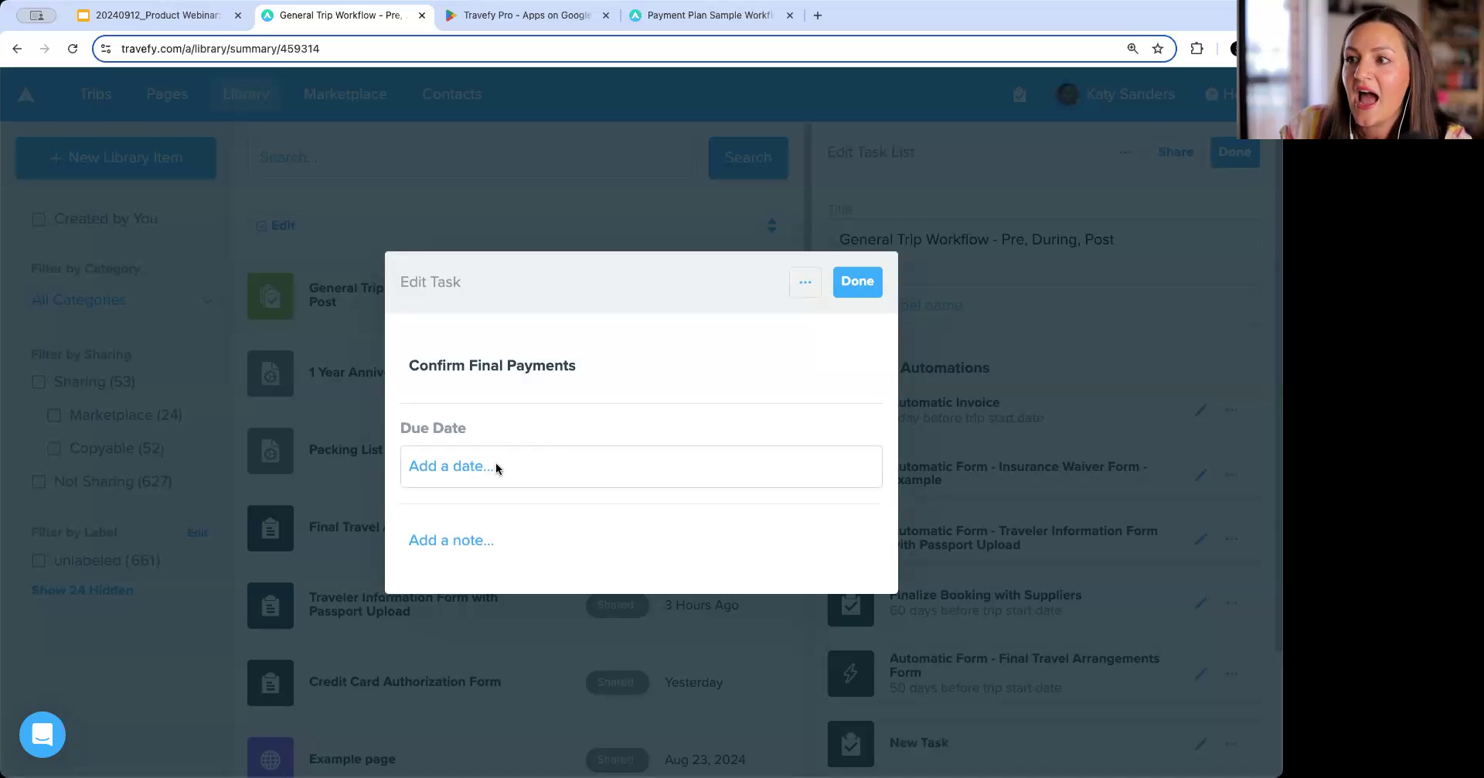
click(454, 446)
text(30)
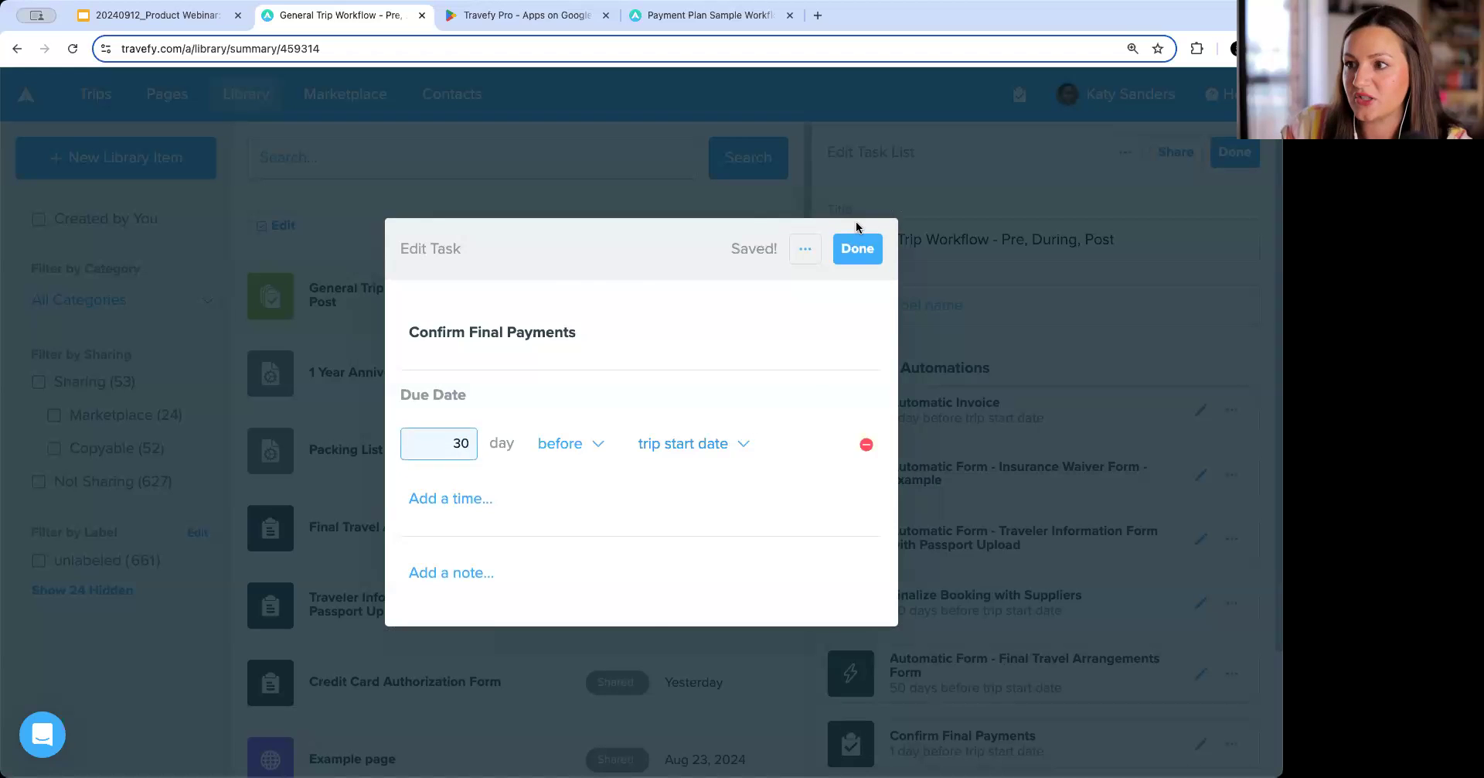
click(859, 248)
Add an Email Trip Invite automation using the 'Packing List Recommendations' saved message as its custom message.
scroll(1056, 473, down, 2)
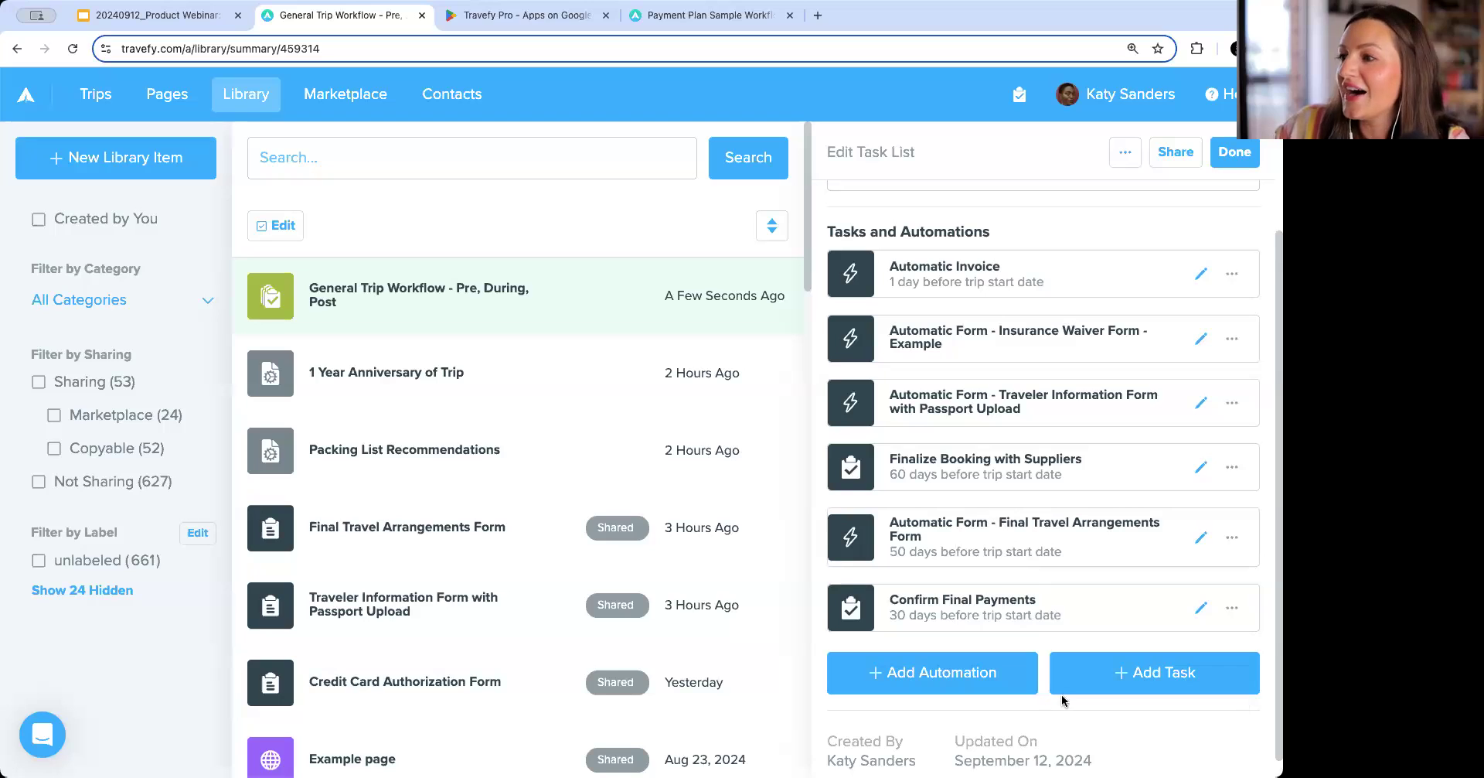
scroll(1037, 581, down, 1)
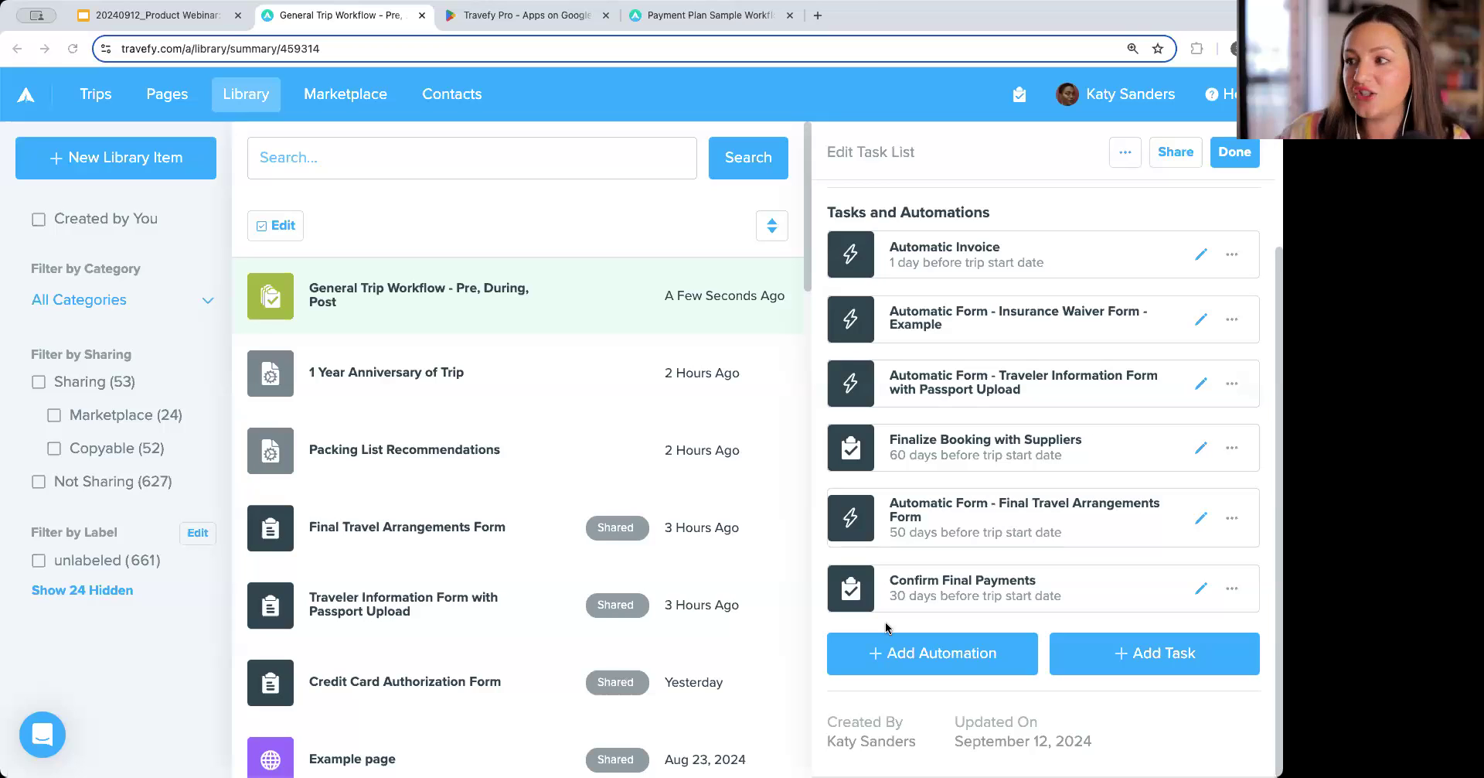
click(928, 654)
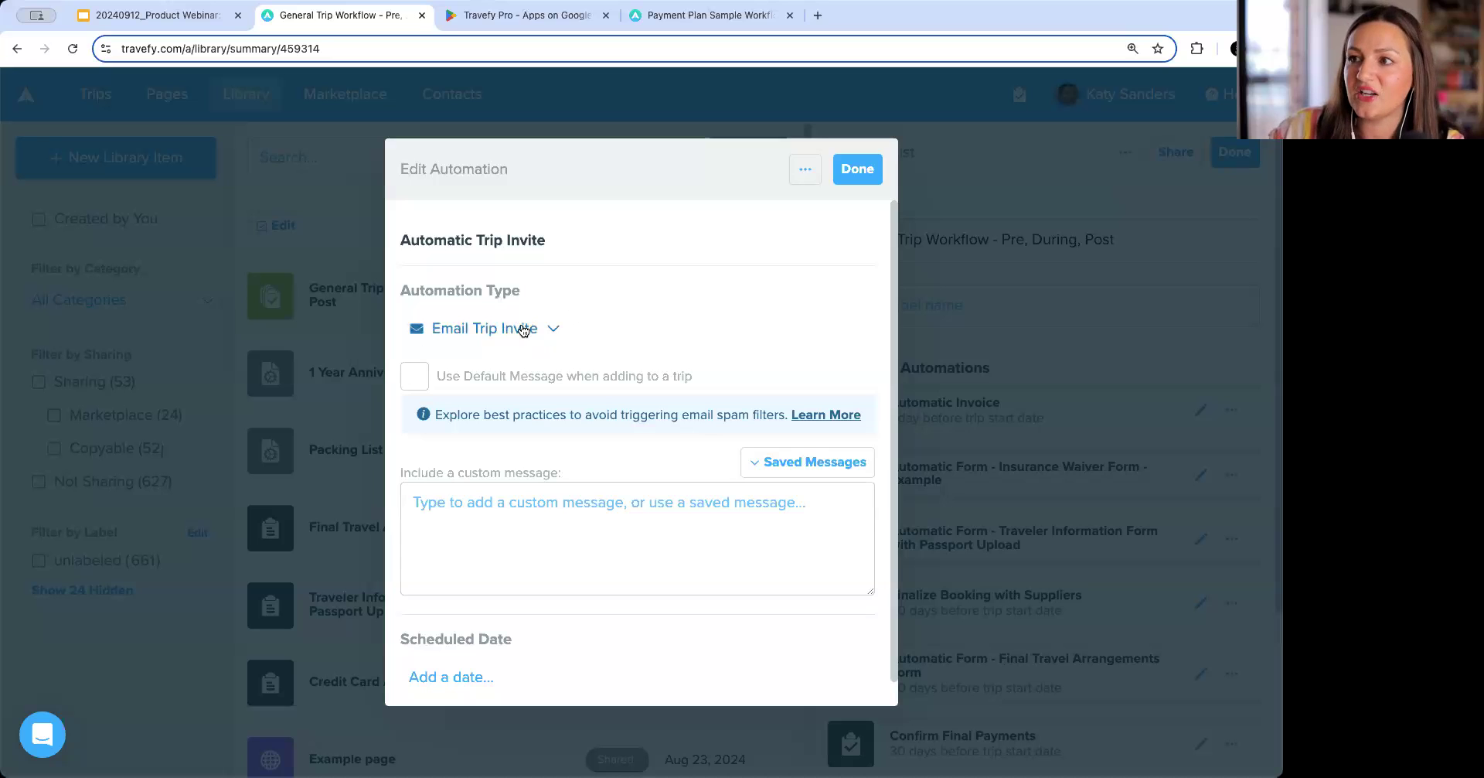
click(565, 493)
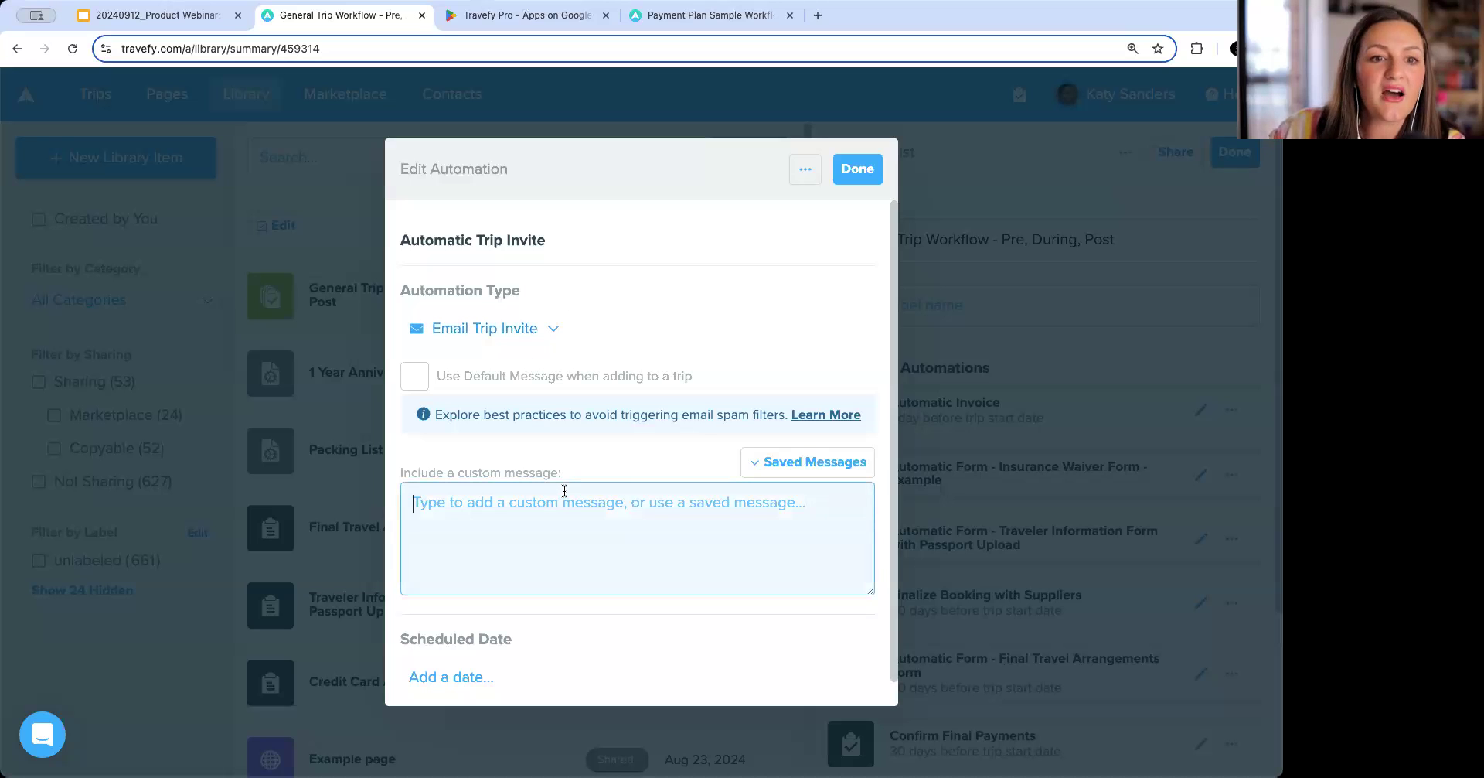
click(762, 463)
scroll(732, 592, down, 2)
scroll(732, 592, down, 2)
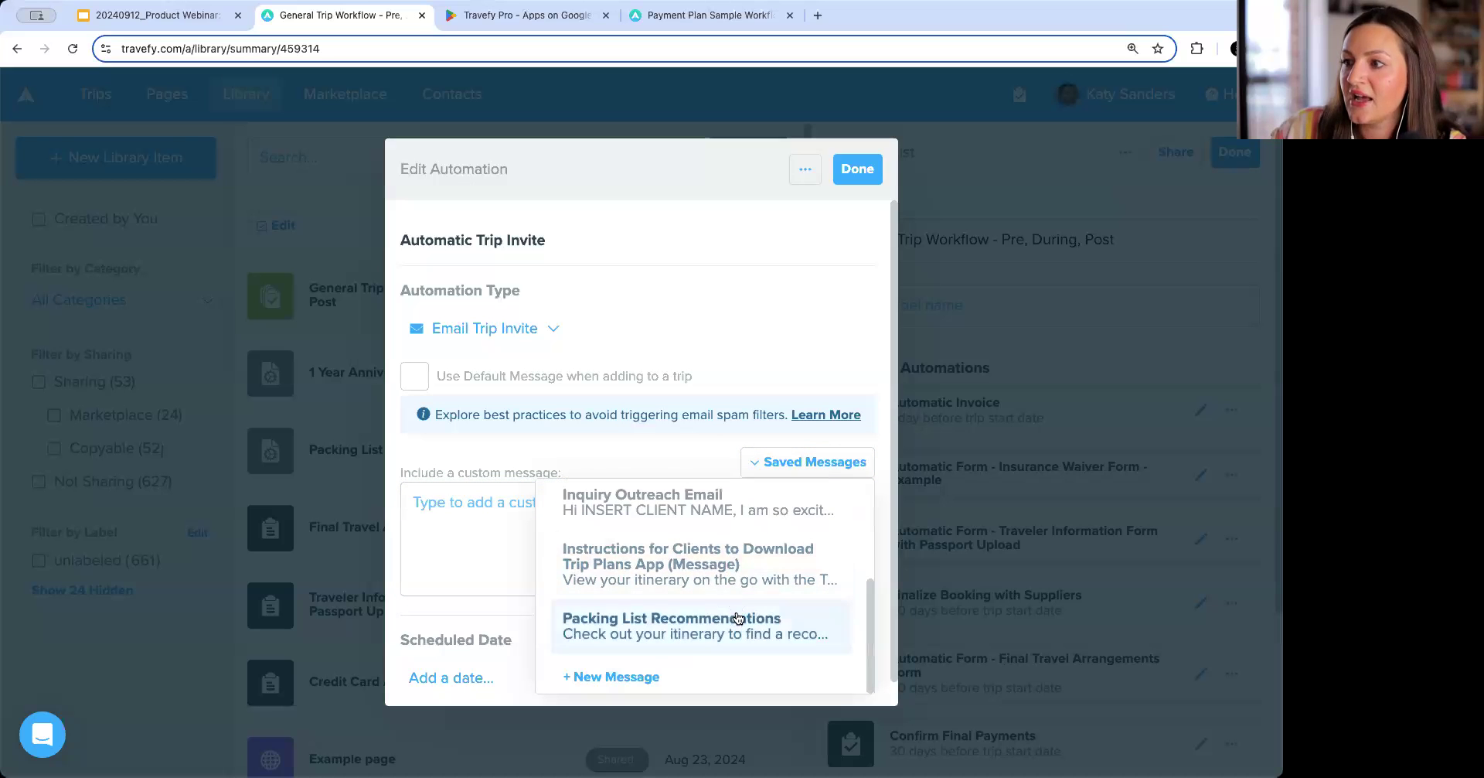
click(621, 623)
Schedule the trip invite to send 30 days before the trip start date and close the automation.
scroll(611, 547, down, 1)
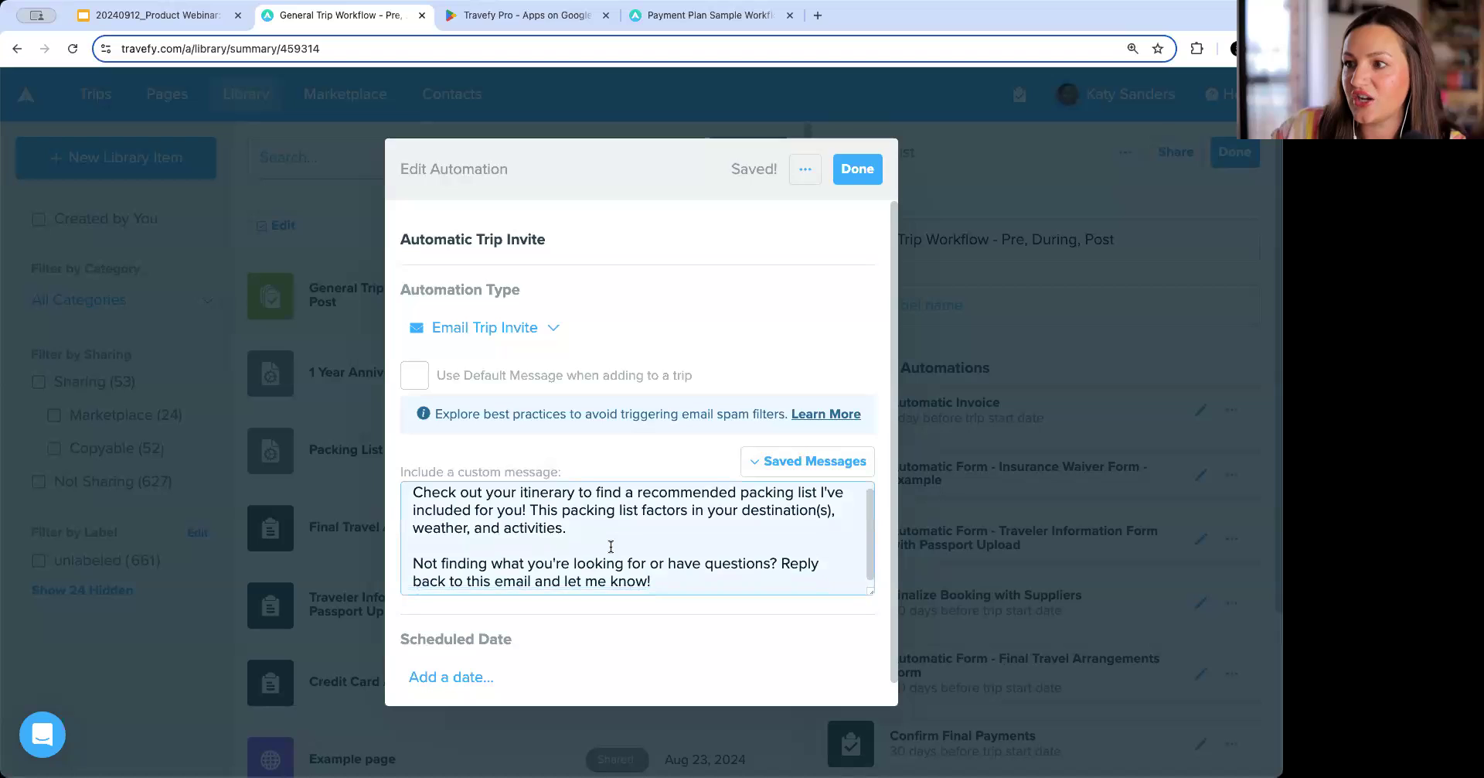
scroll(666, 541, up, 1)
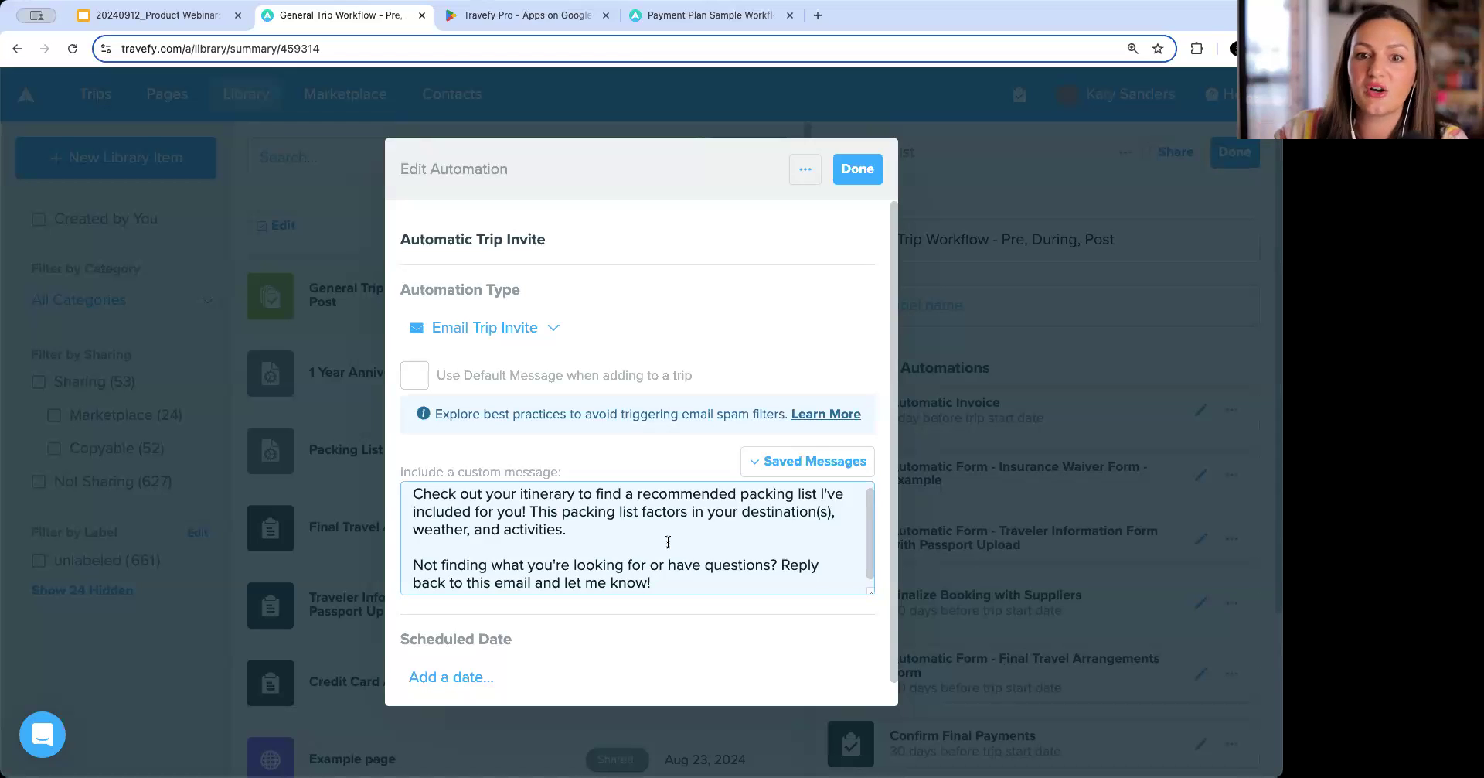
scroll(668, 541, down, 1)
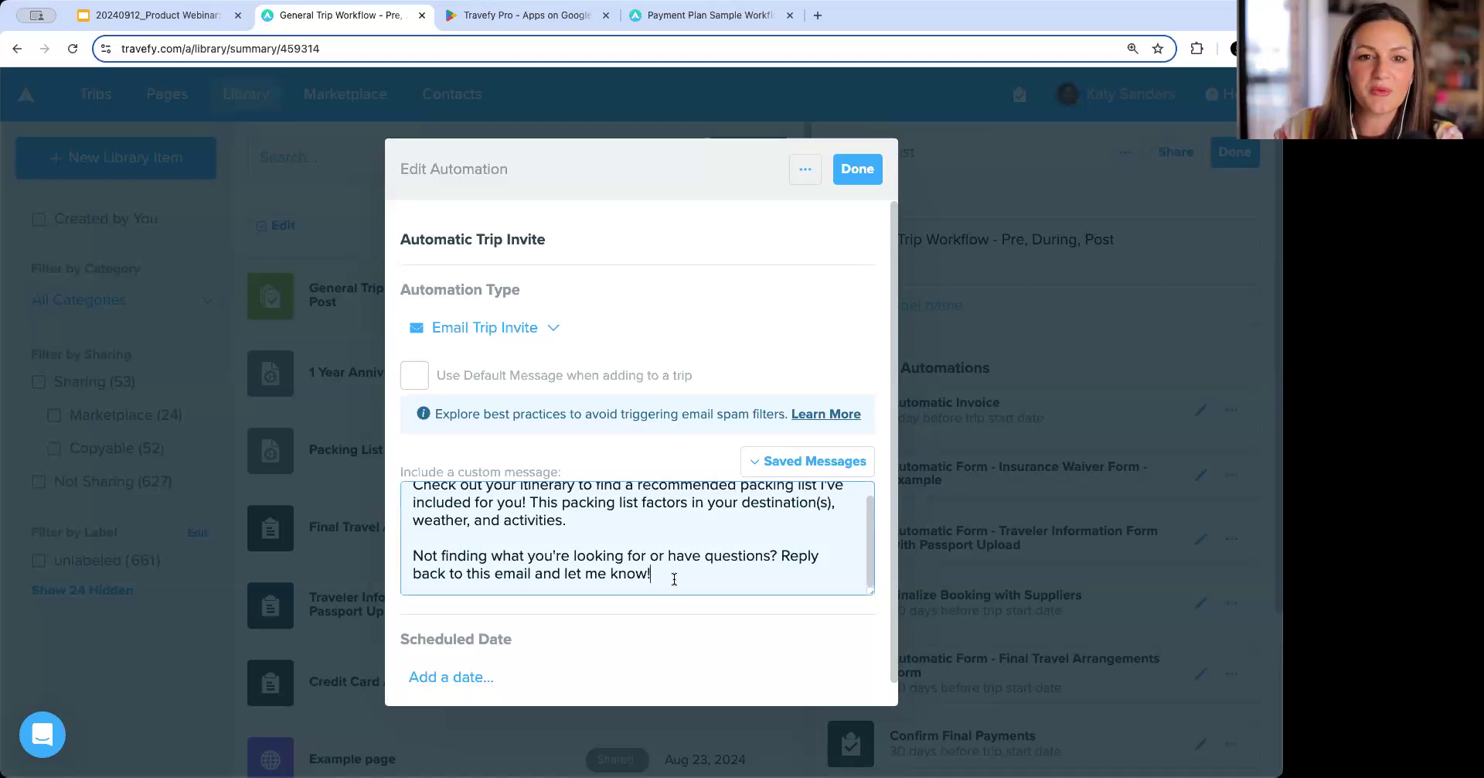
click(450, 675)
scroll(473, 657, down, 2)
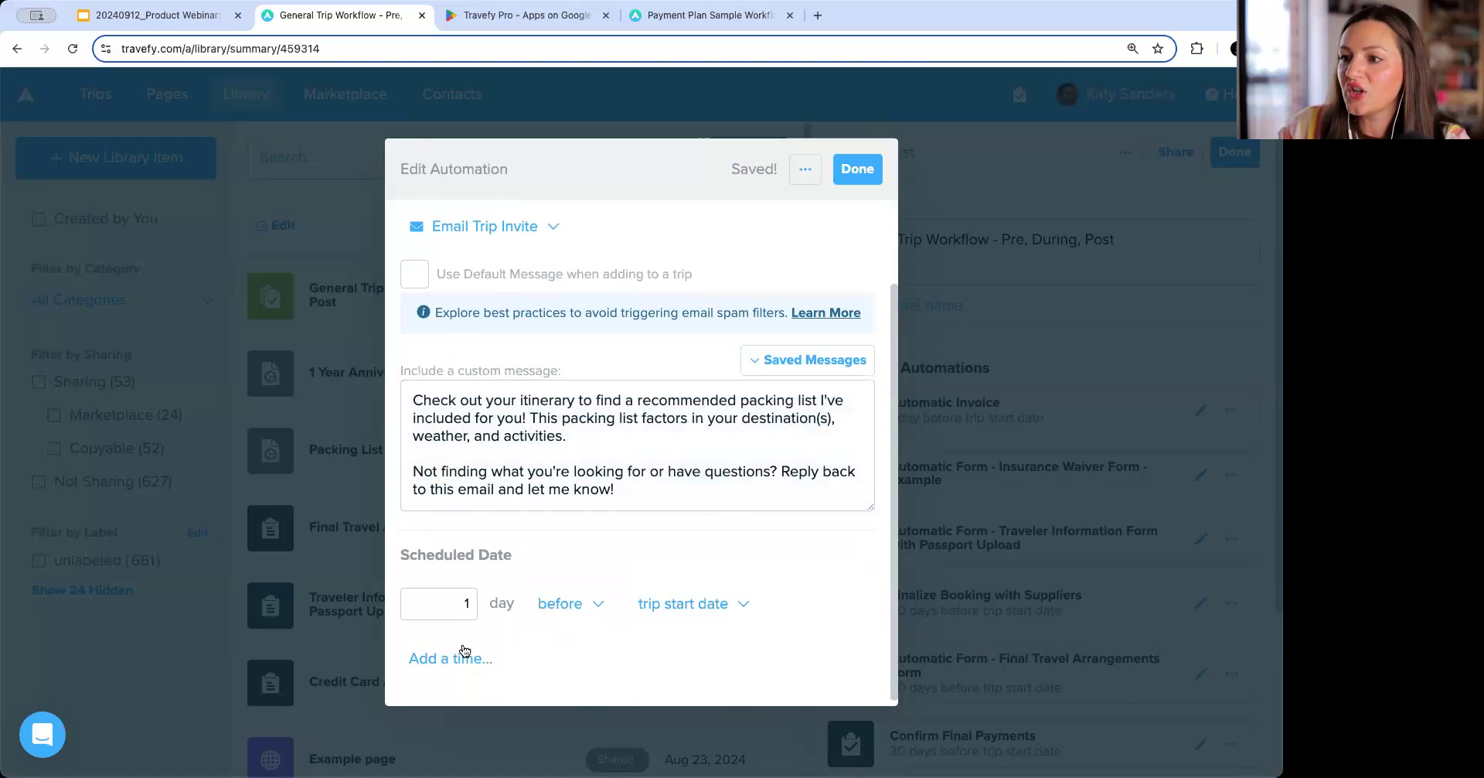
click(468, 590)
text(30)
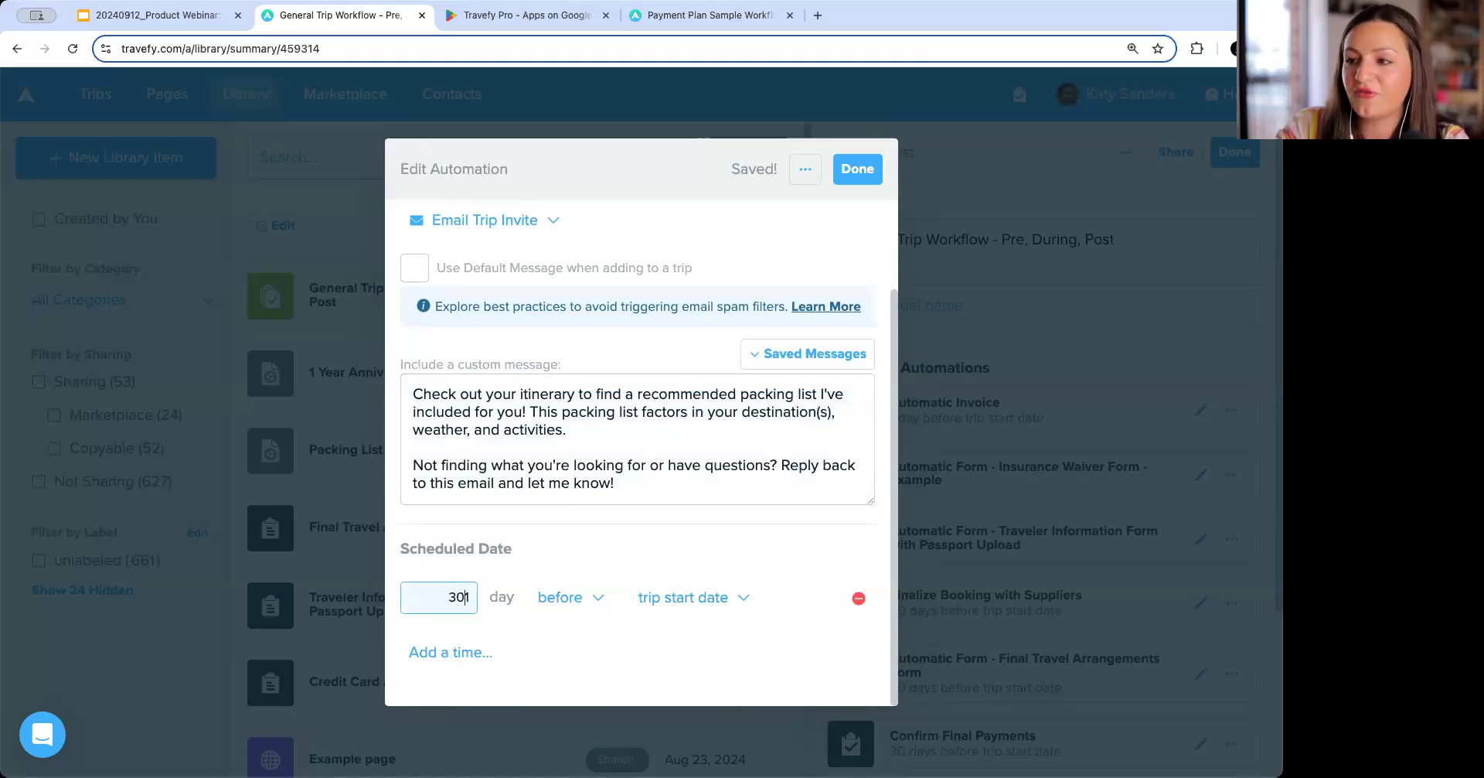
key(Delete)
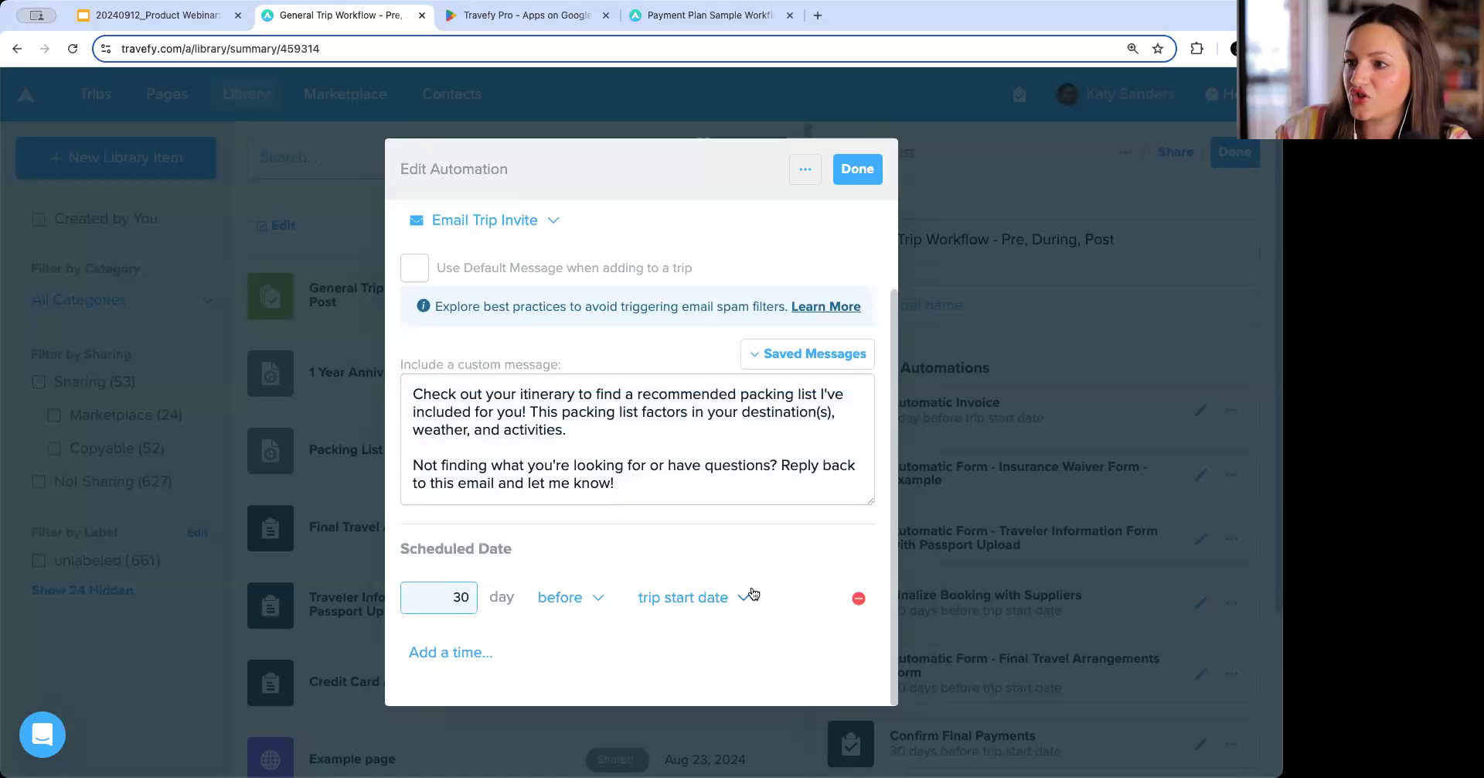
click(858, 169)
Add an Email Trip Invite automation using the 'Instructions for Clients to Download Trip Plans App (Message)' saved message as its custom message.
scroll(966, 610, down, 3)
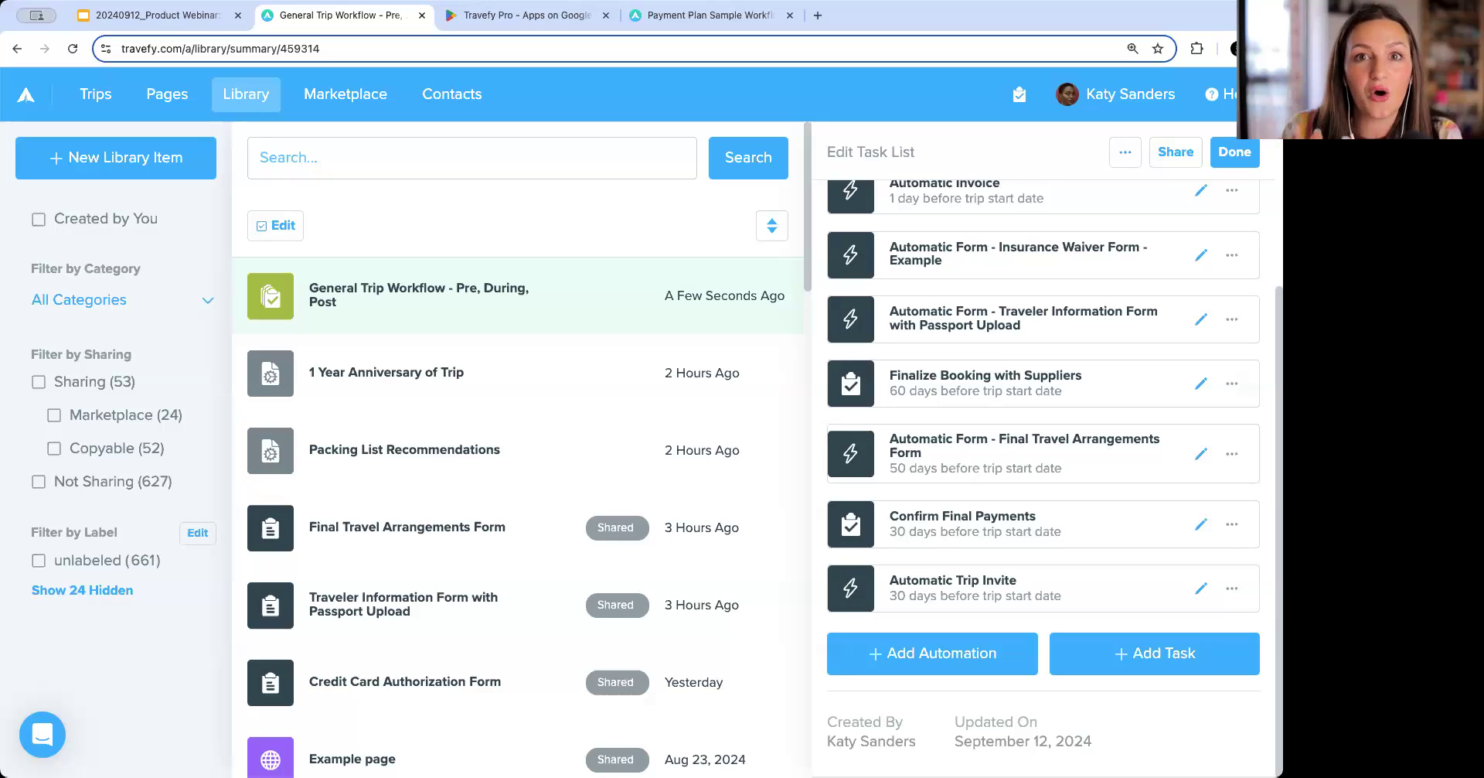
click(951, 651)
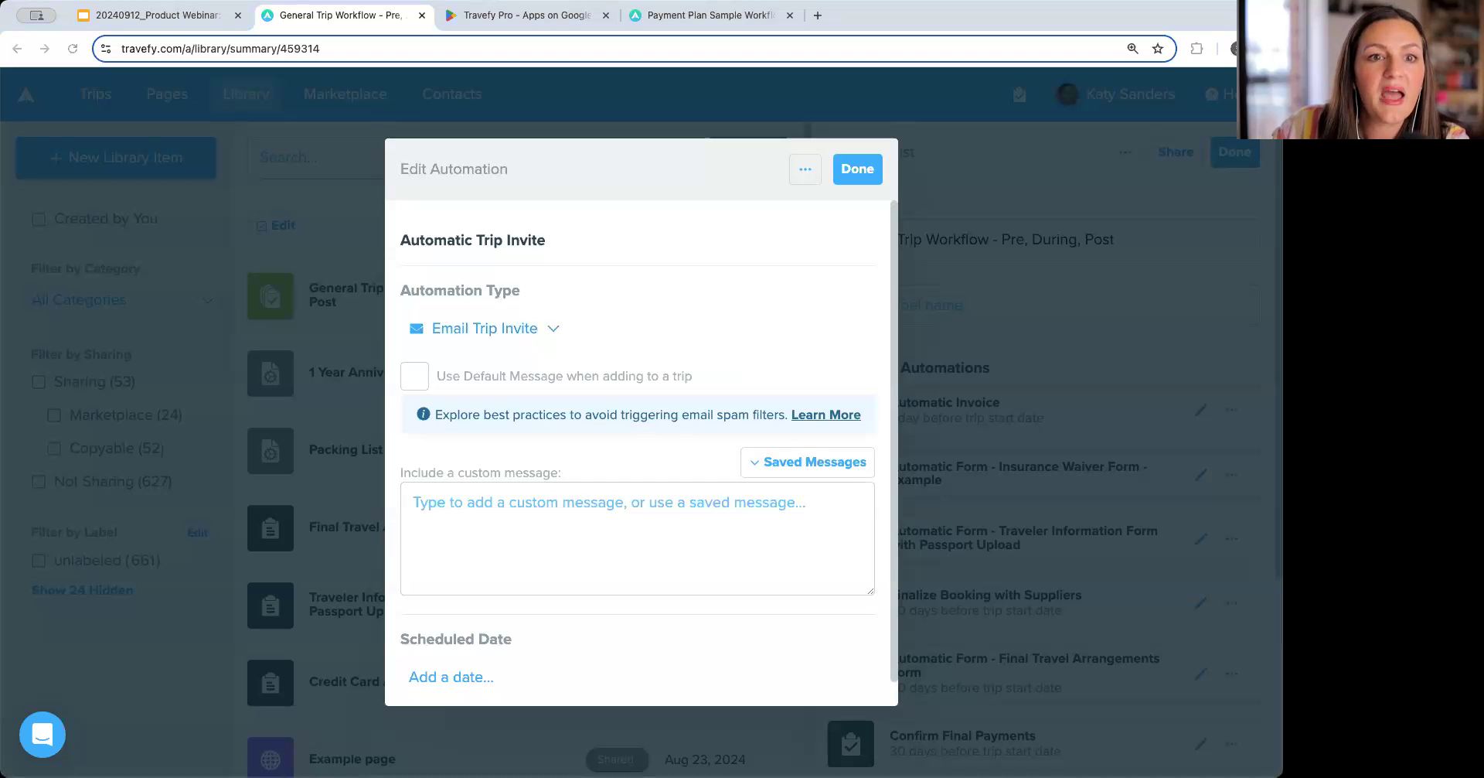
click(818, 461)
scroll(755, 589, down, 3)
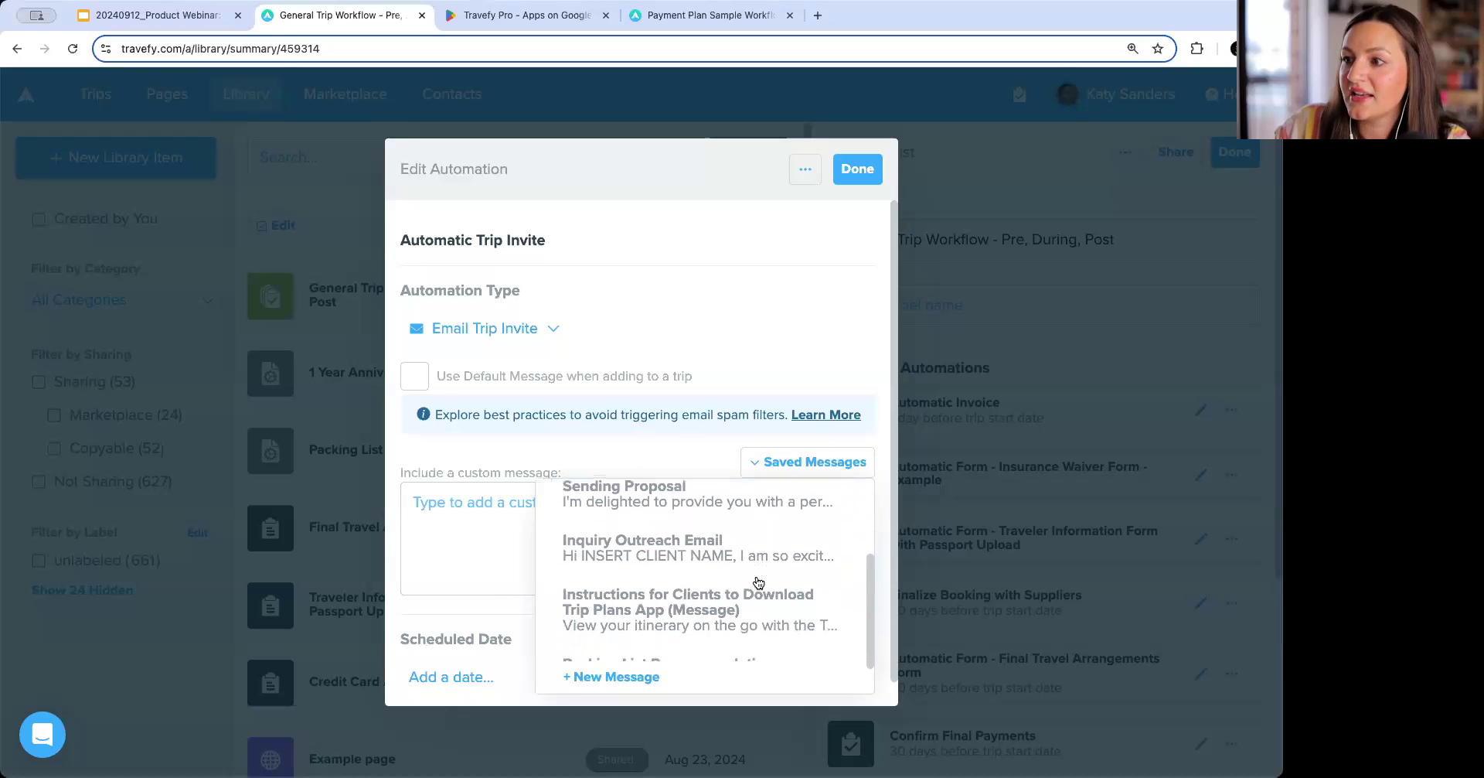
click(755, 591)
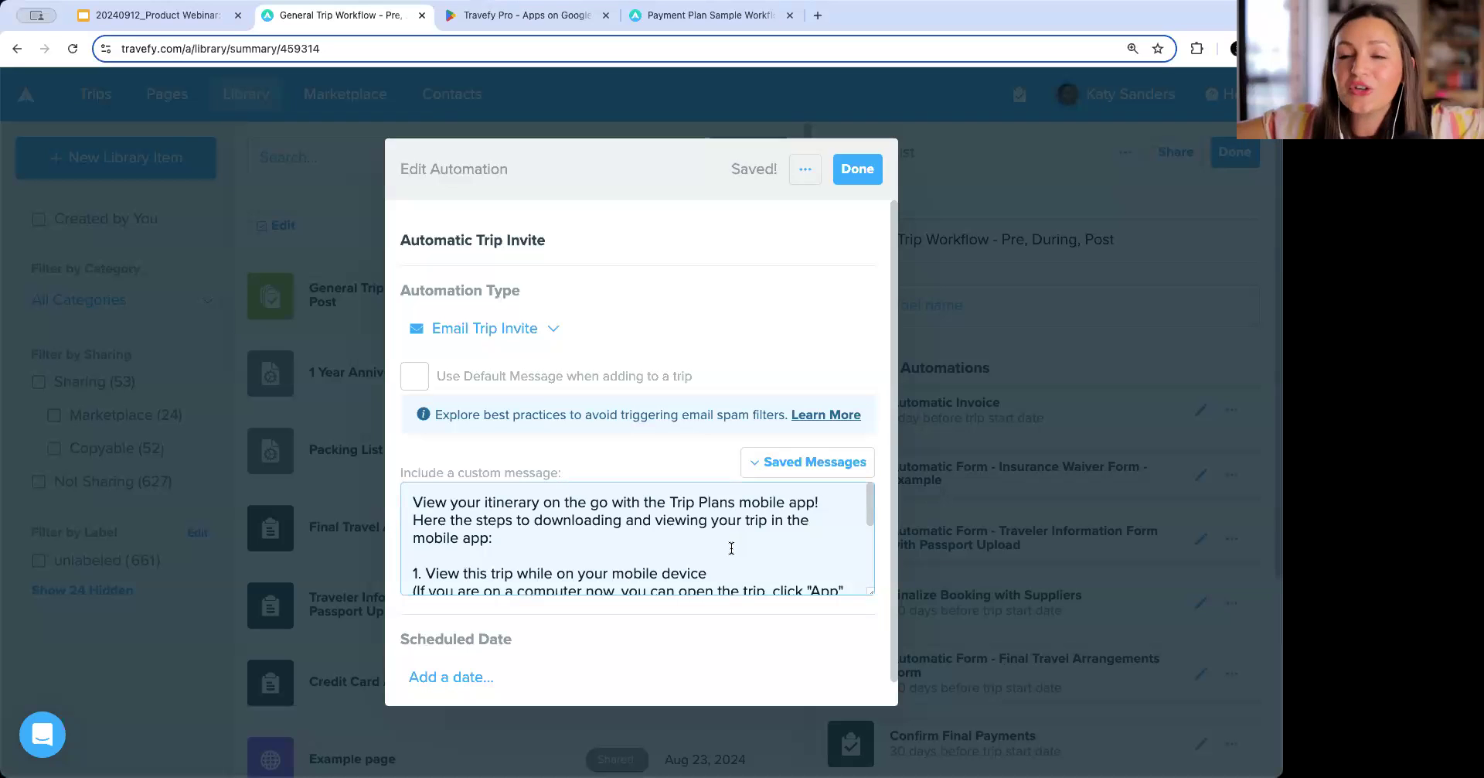
scroll(731, 547, down, 5)
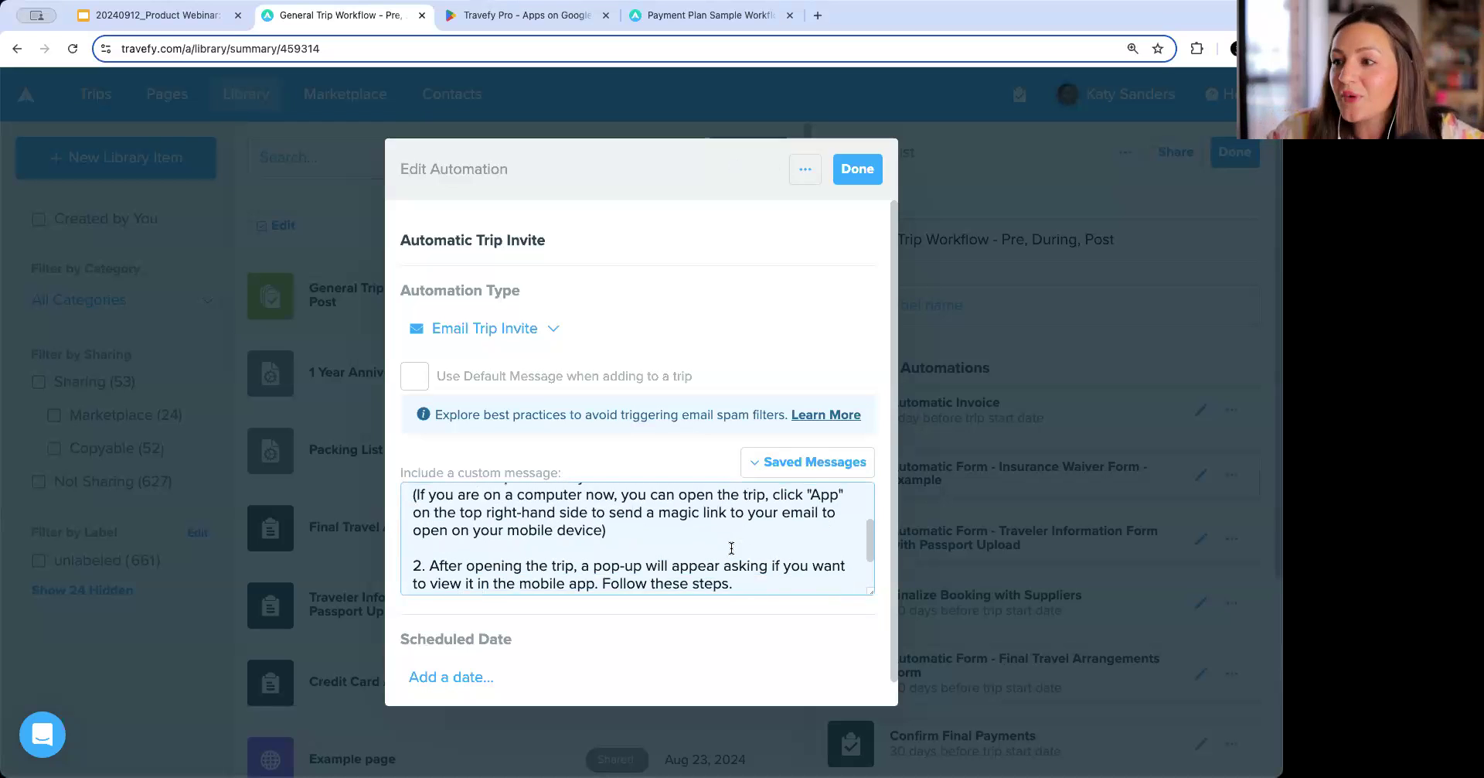
scroll(725, 555, up, 5)
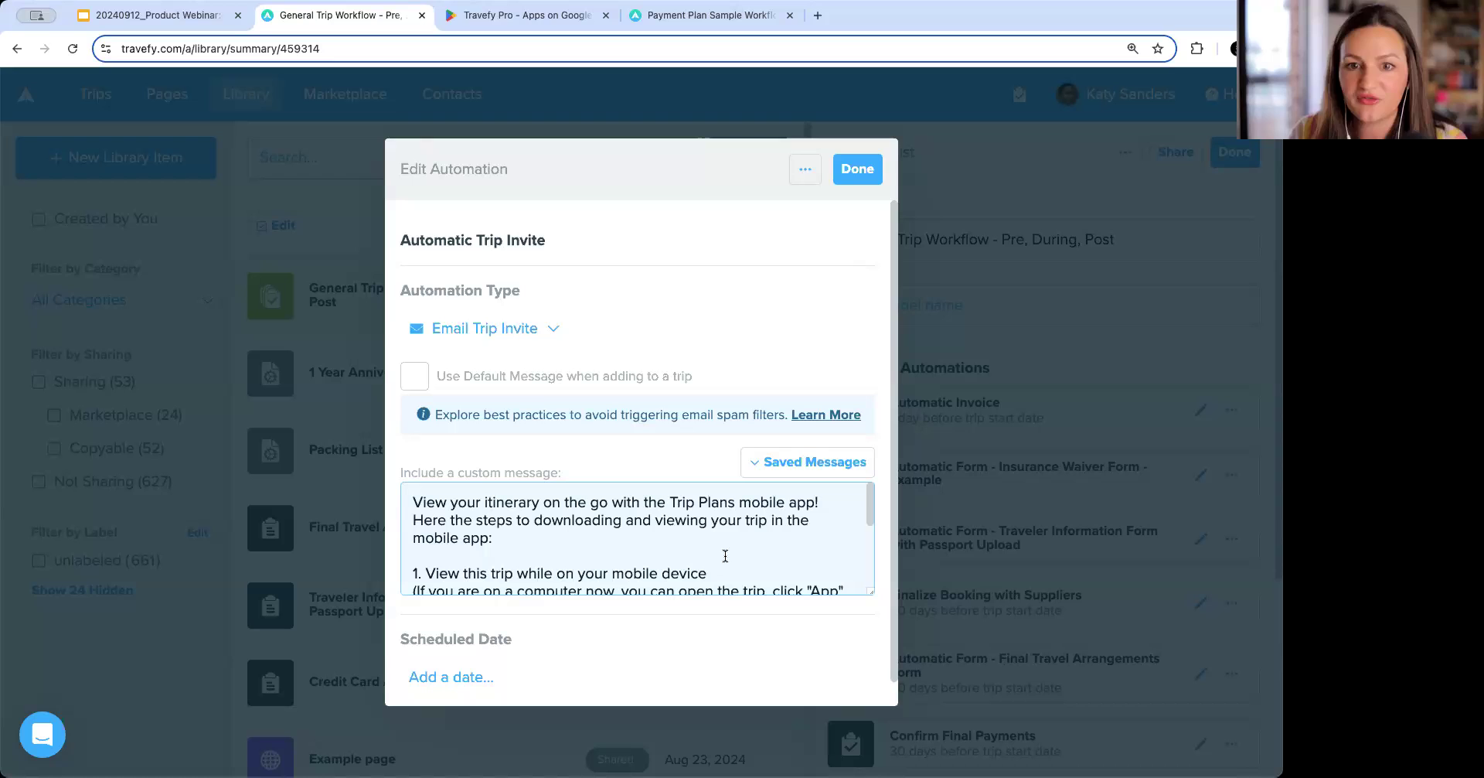
scroll(725, 555, down, 3)
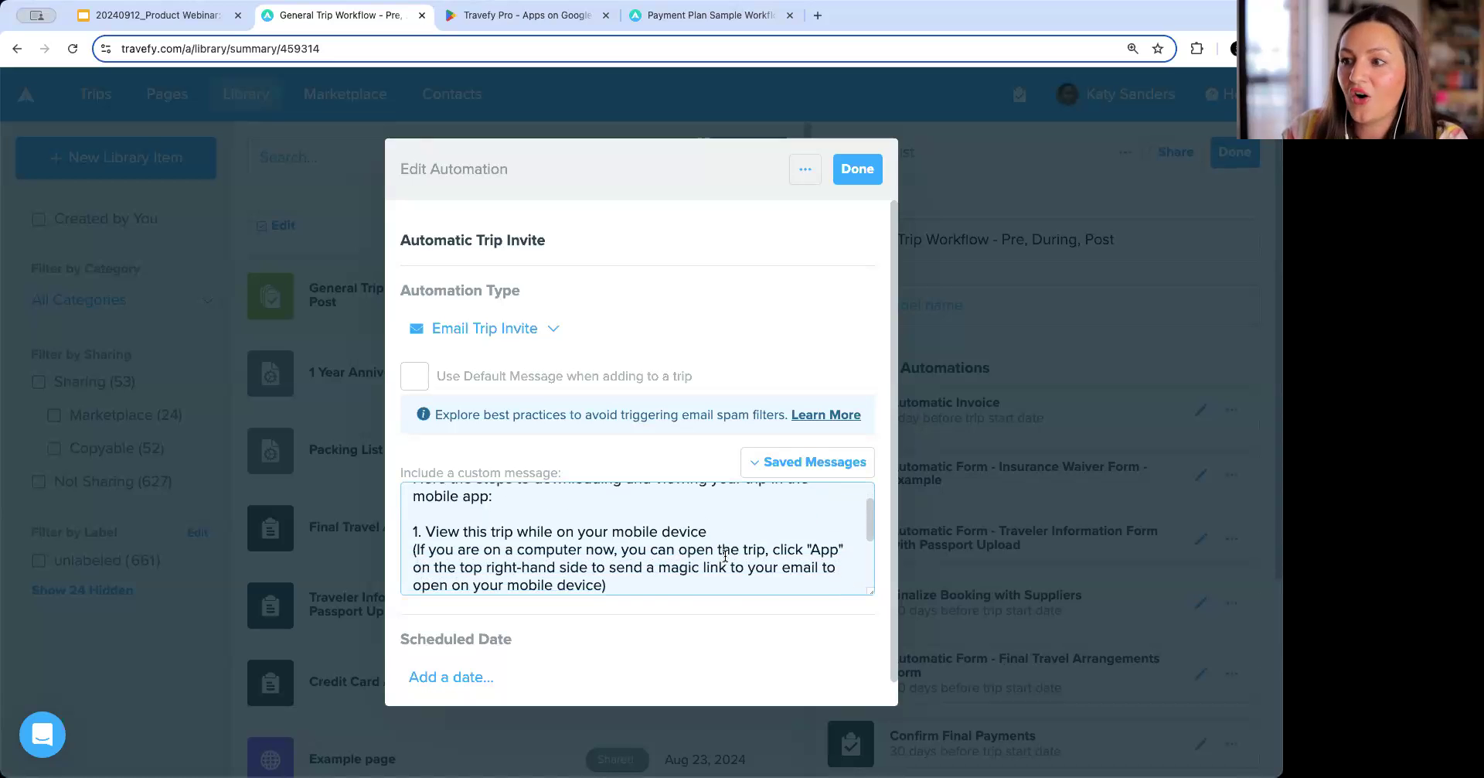
scroll(725, 555, up, 3)
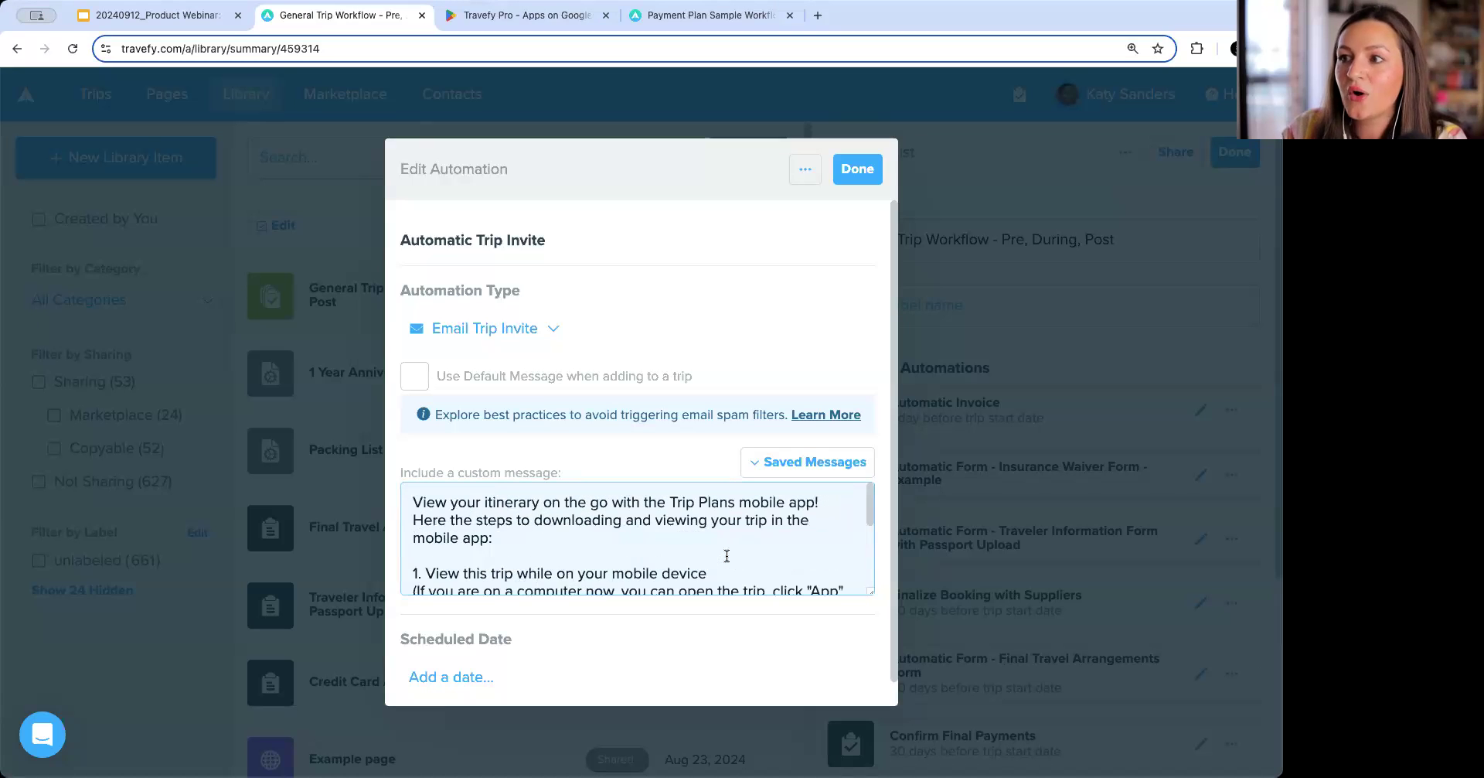
Schedule the app-download trip invite for 5 days before the trip start date and close the automation.
click(487, 680)
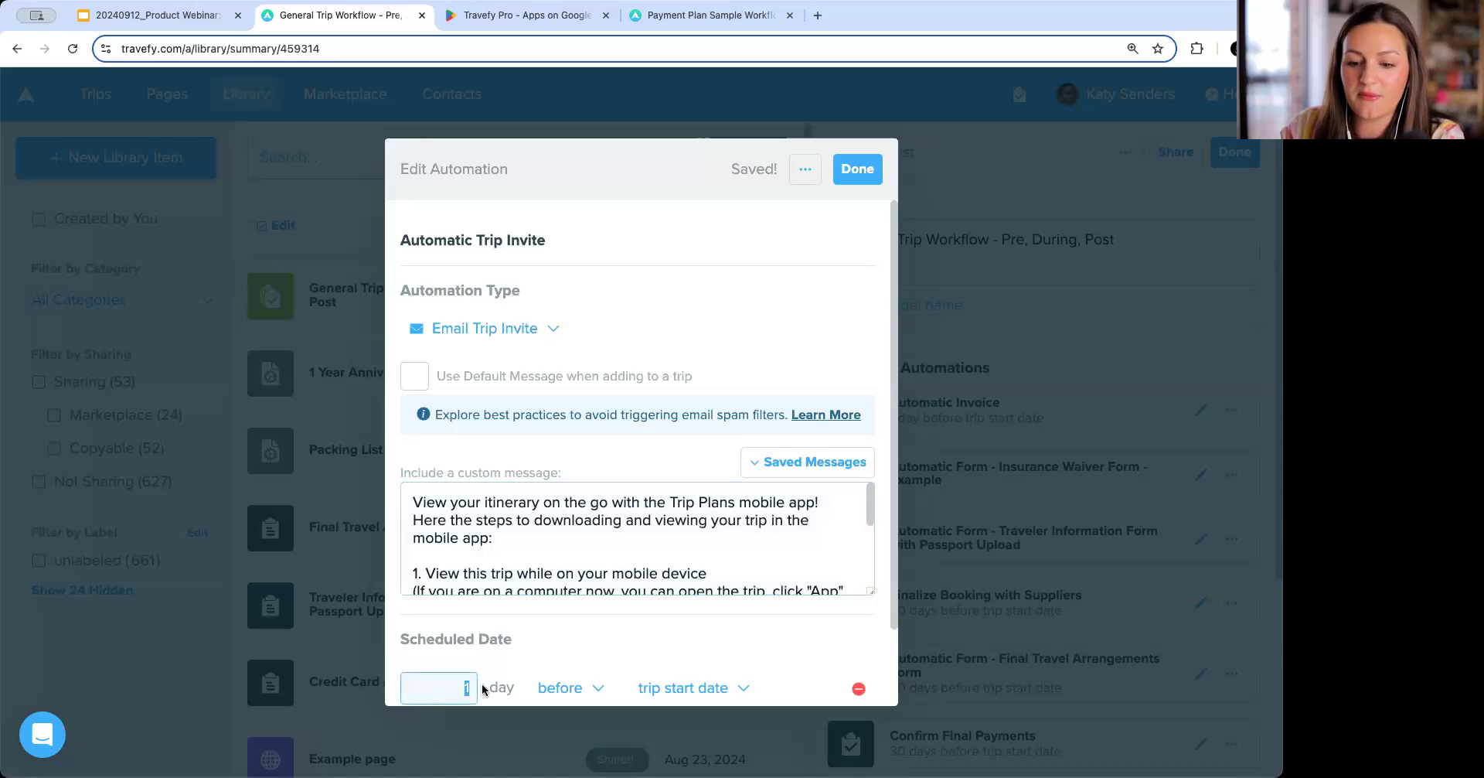
text(7)
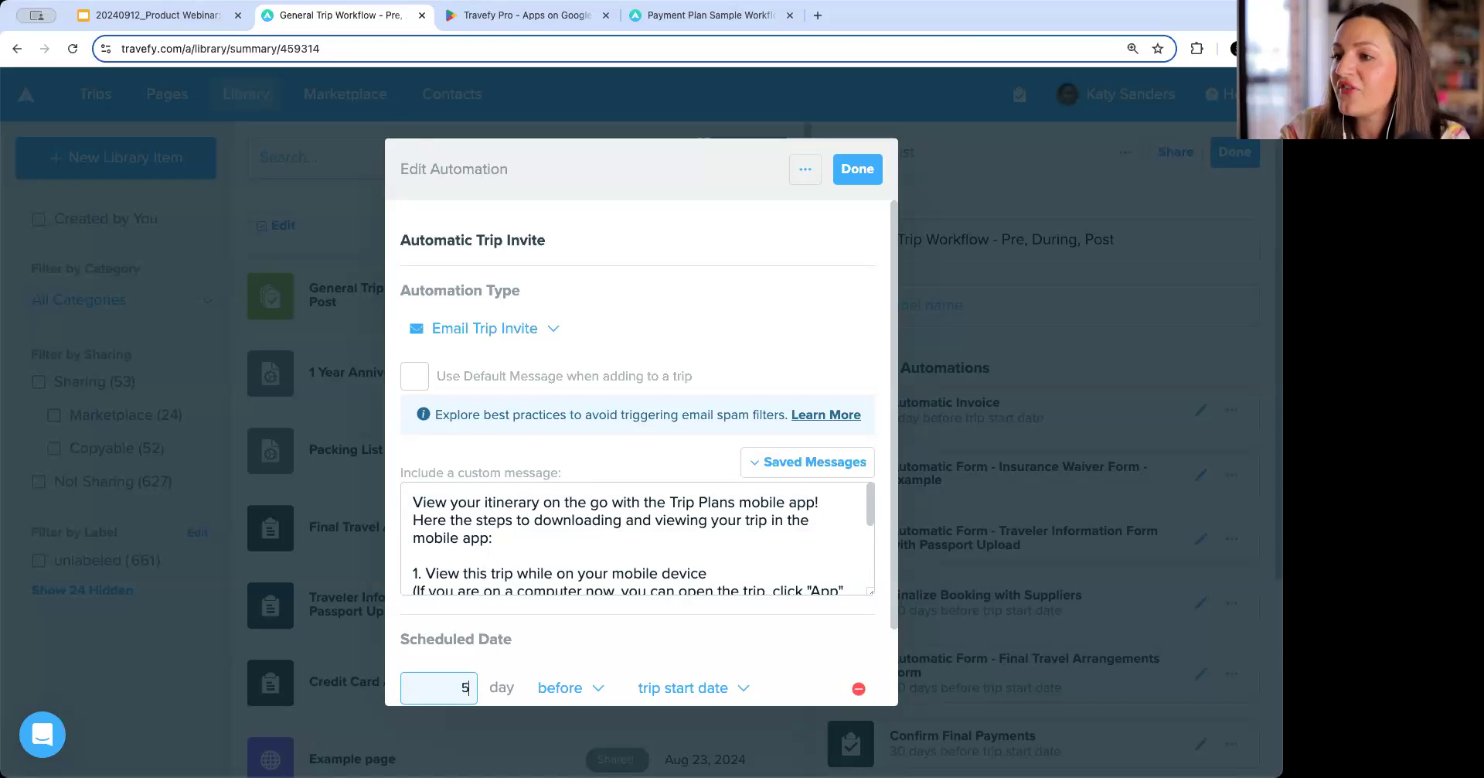
scroll(535, 601, down, 2)
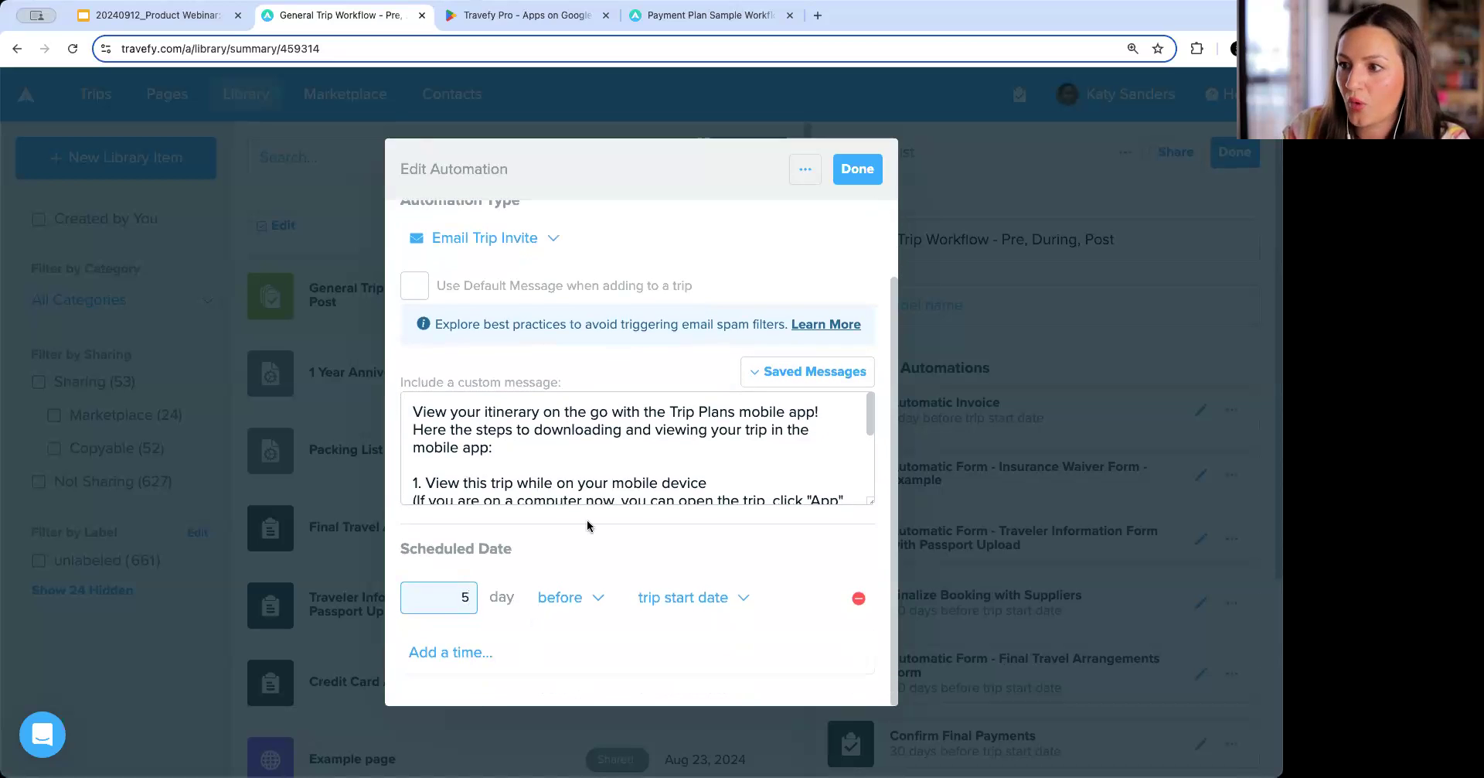
scroll(587, 526, up, 2)
click(833, 172)
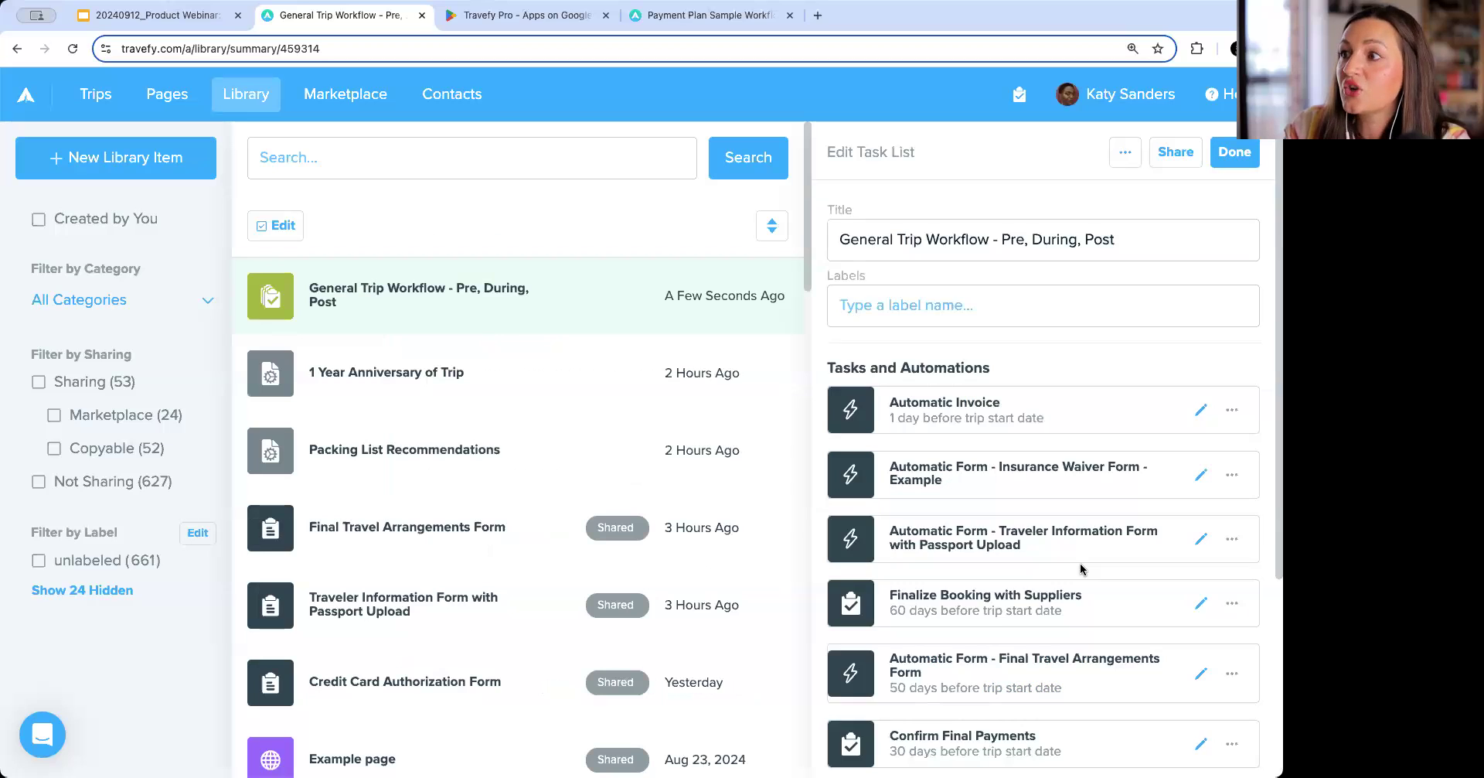
Add another Email Trip Invite automation and paste the flight check-in reminder text as its custom message.
scroll(1079, 563, down, 3)
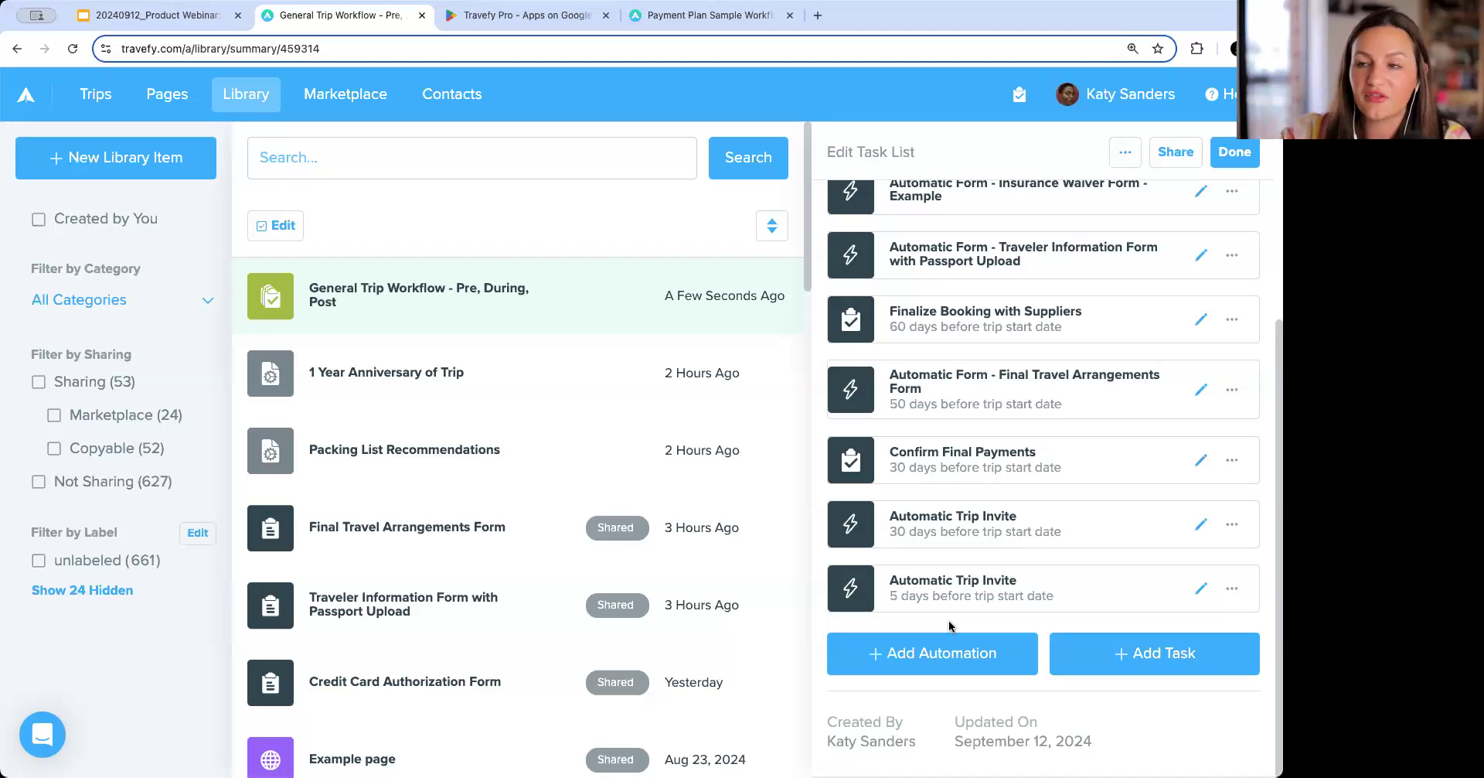
click(953, 662)
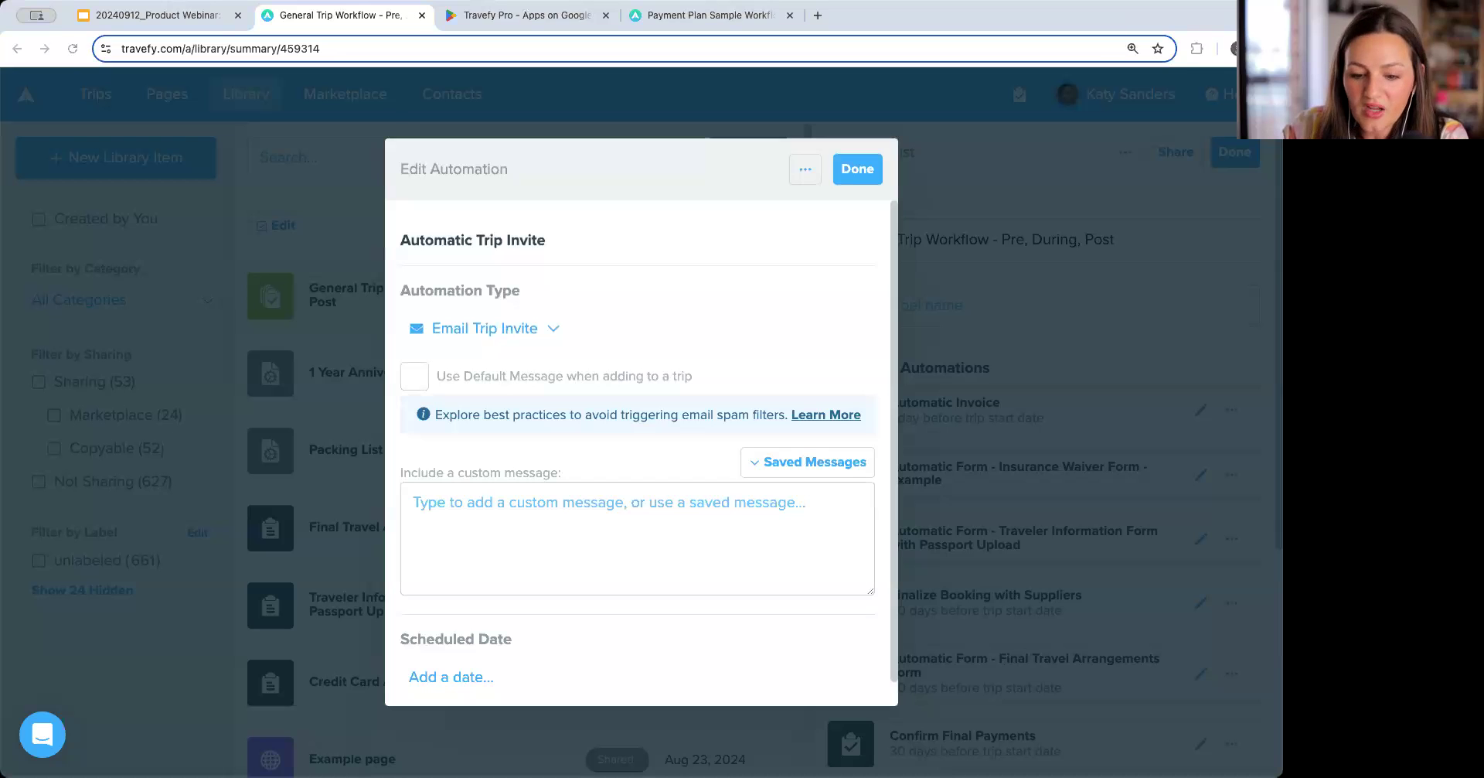
click(522, 531)
text(This is a reminder to check into your flight 24-hours before your departure. Be sure to check in using the airlines app or online on the airline's website.)
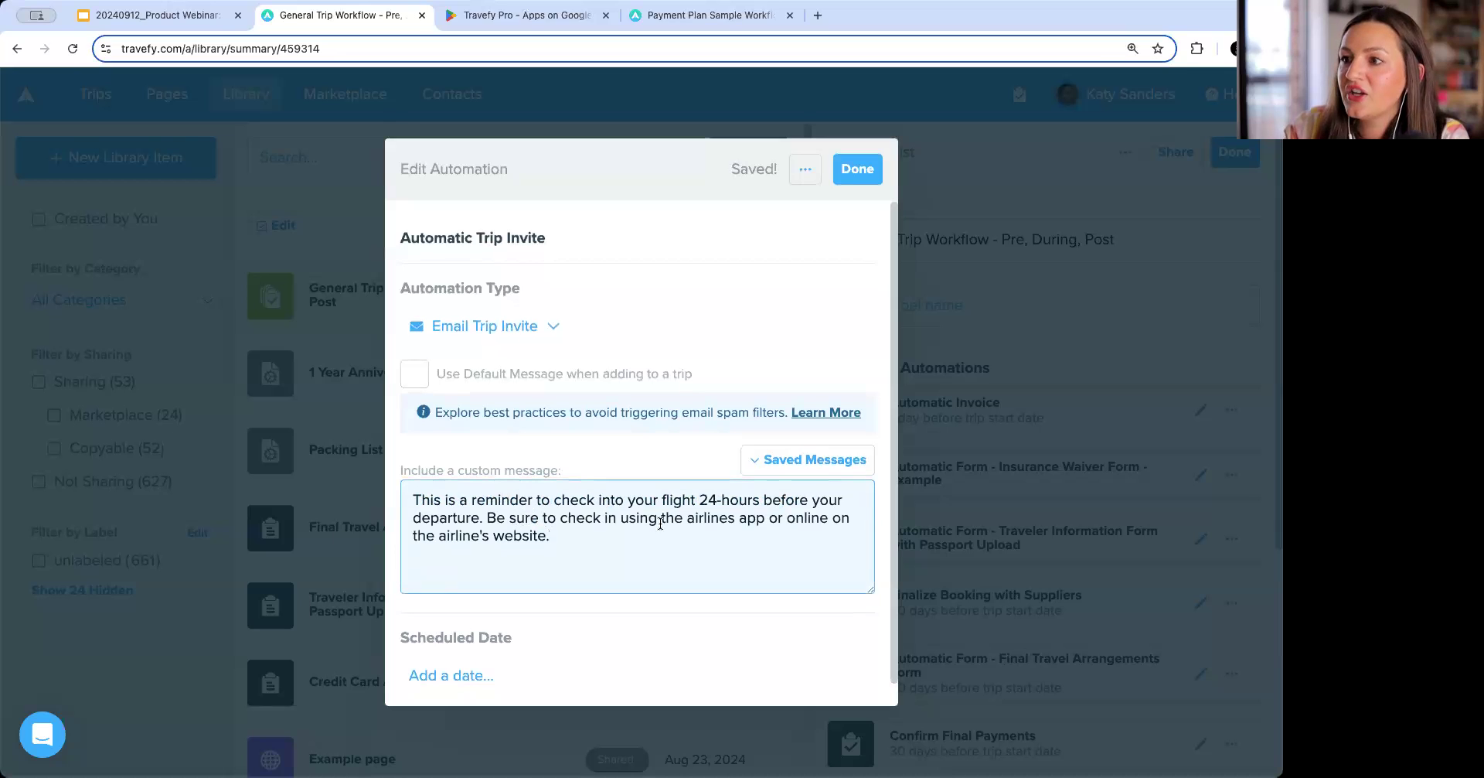
Schedule the check-in reminder for 1 day before the trip start date at 12:00 AM and close the automation.
scroll(594, 526, down, 1)
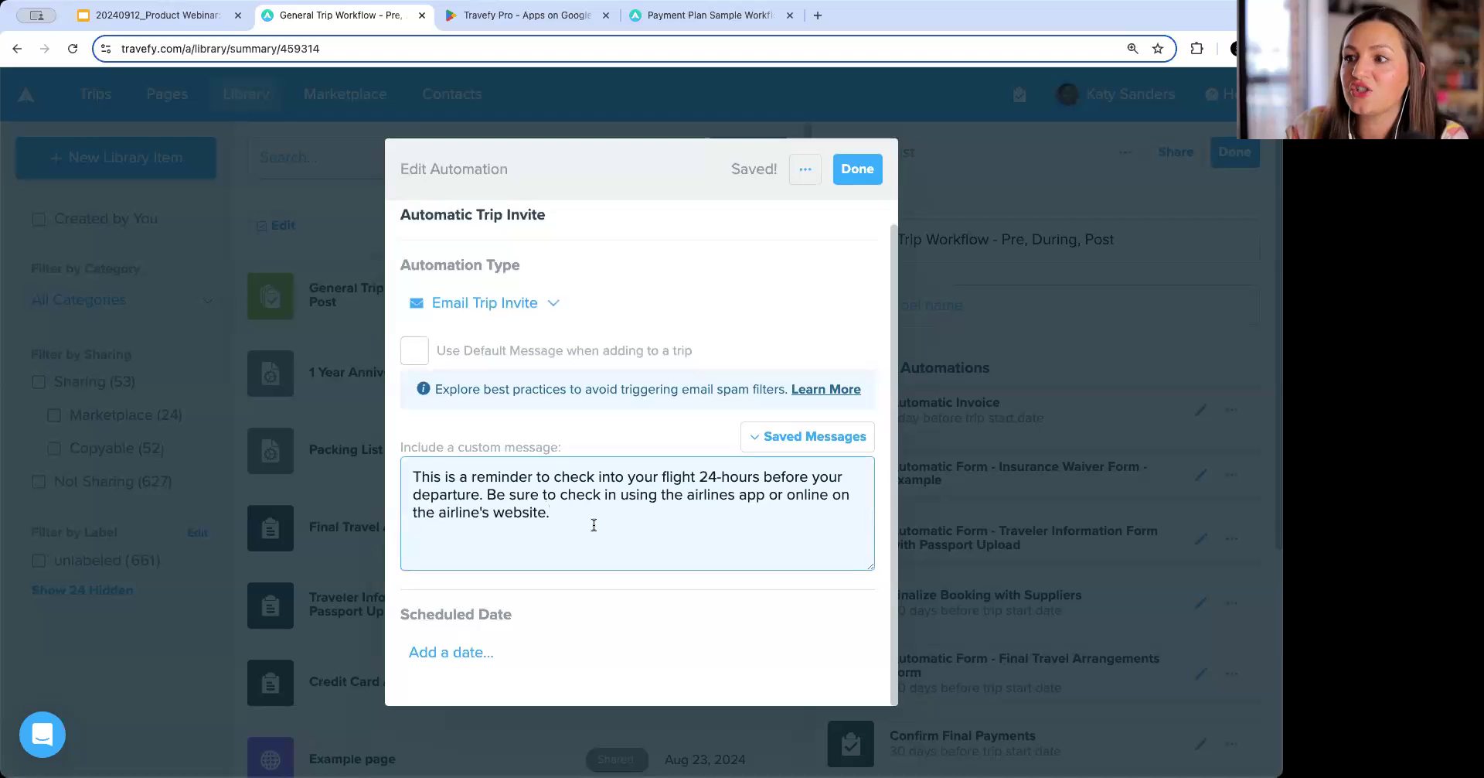
click(495, 652)
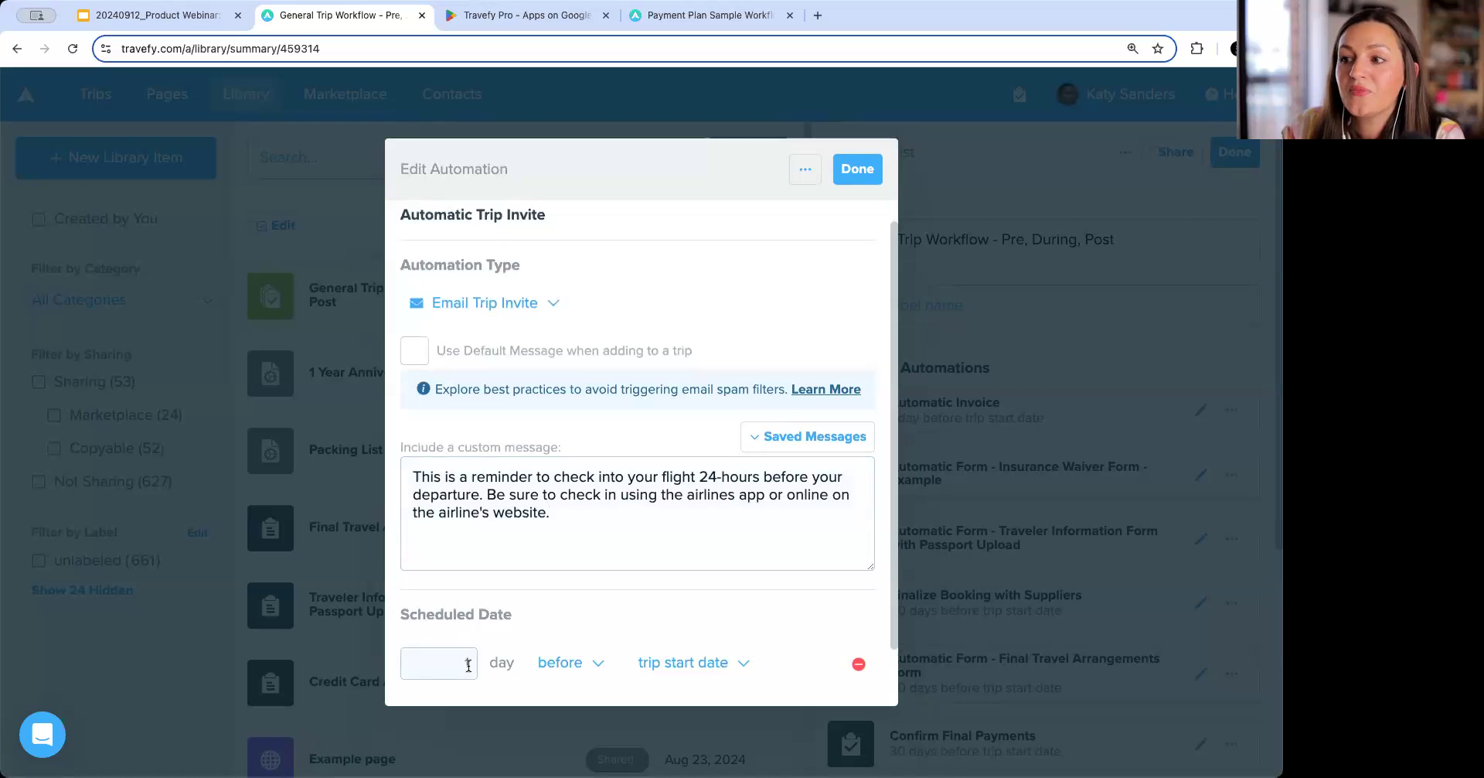
scroll(557, 636, down, 3)
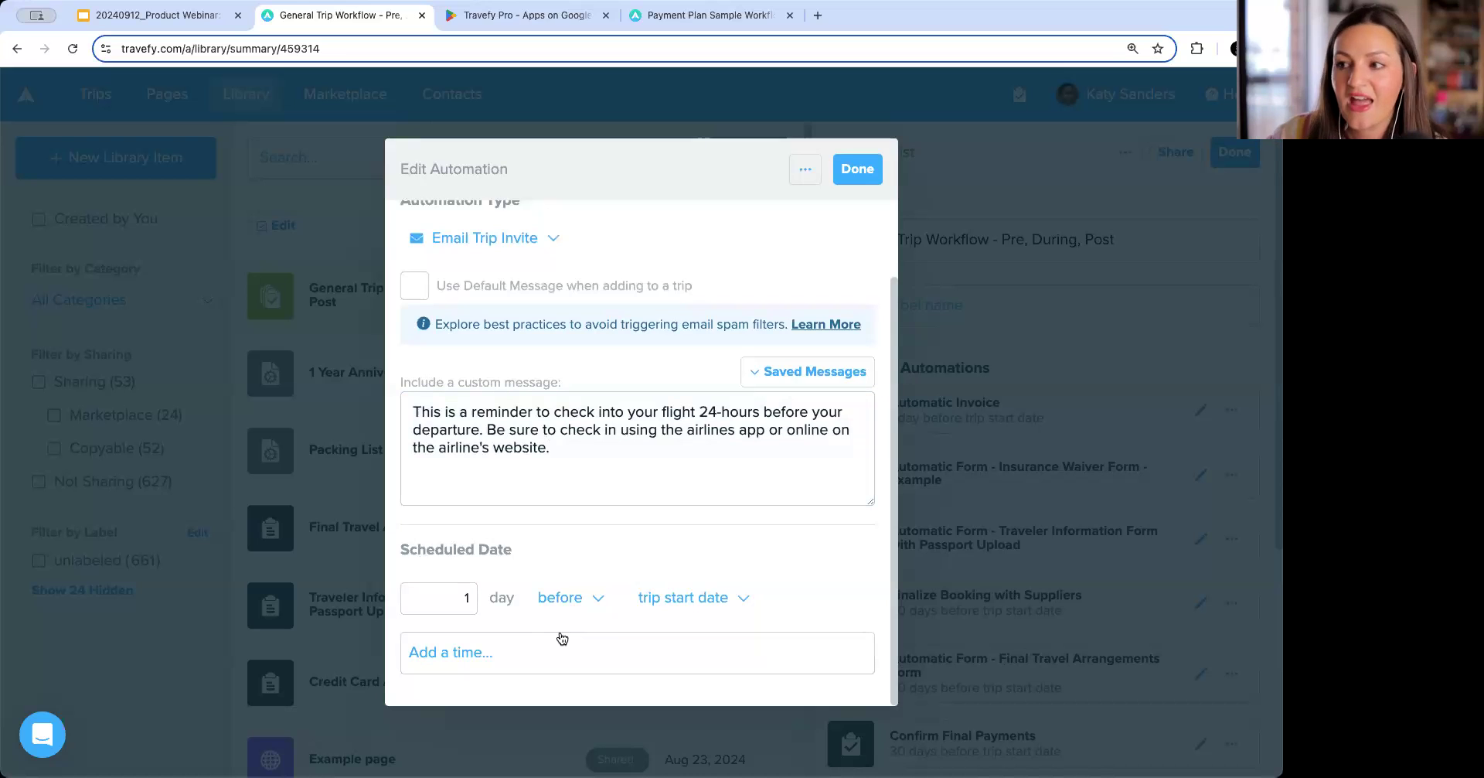
click(546, 650)
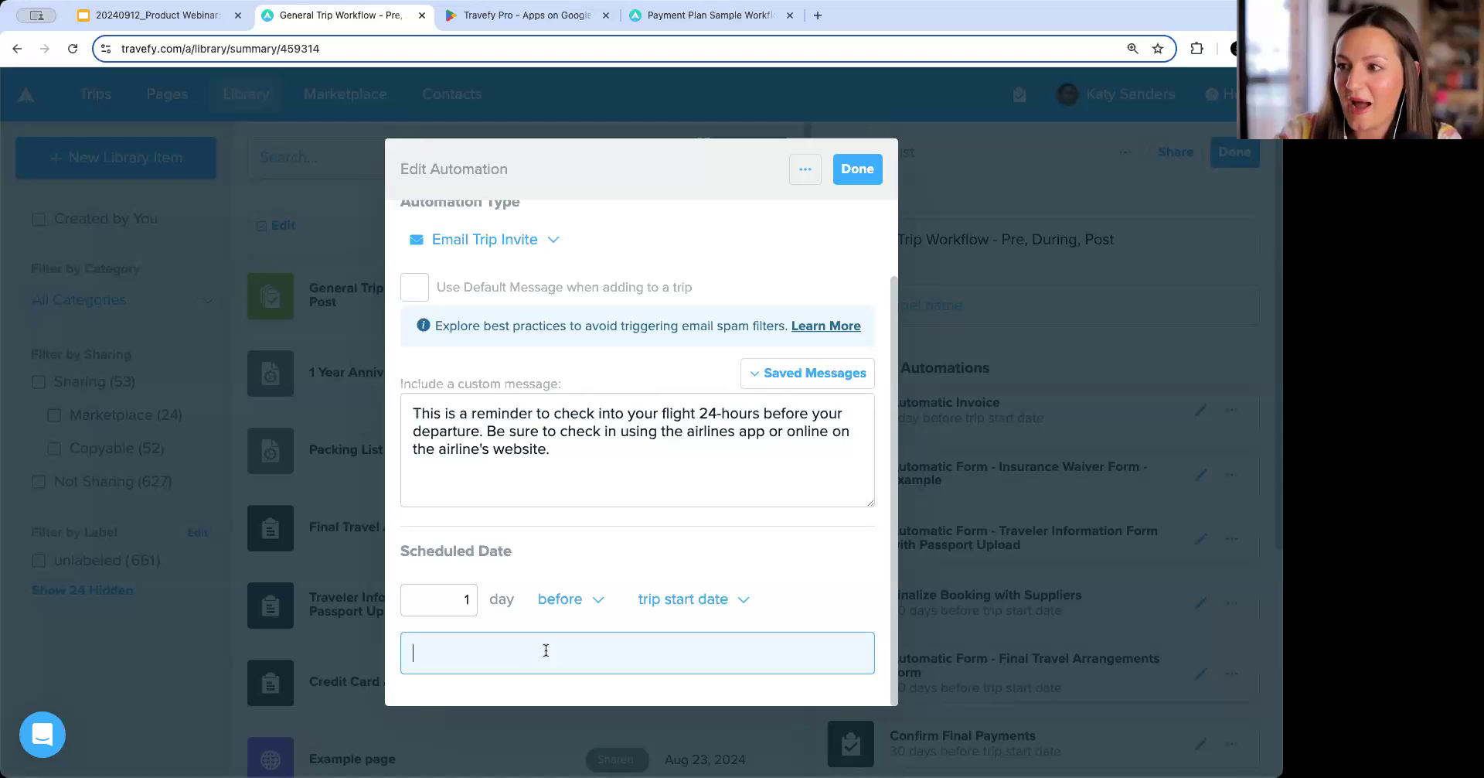
text(12:00 am)
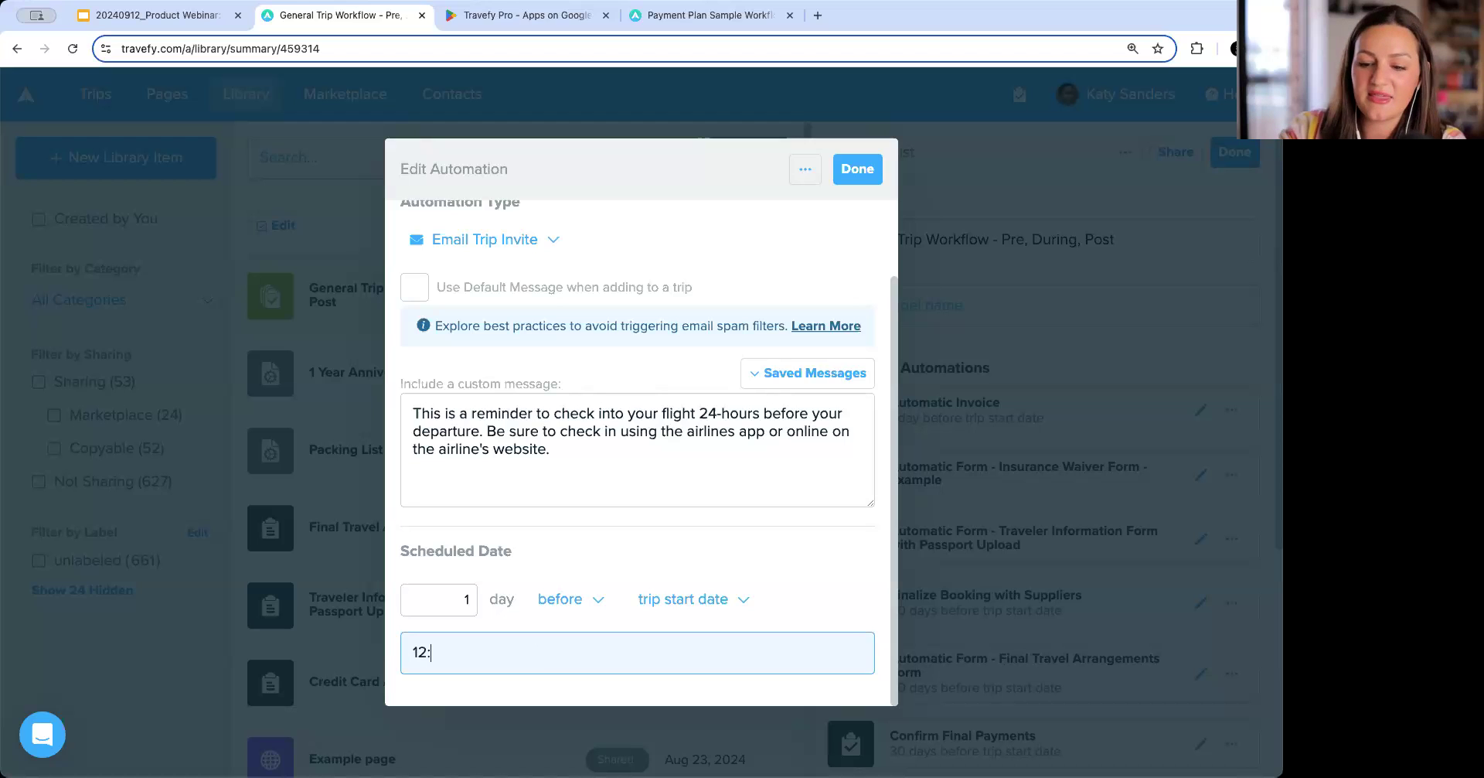
key(Return)
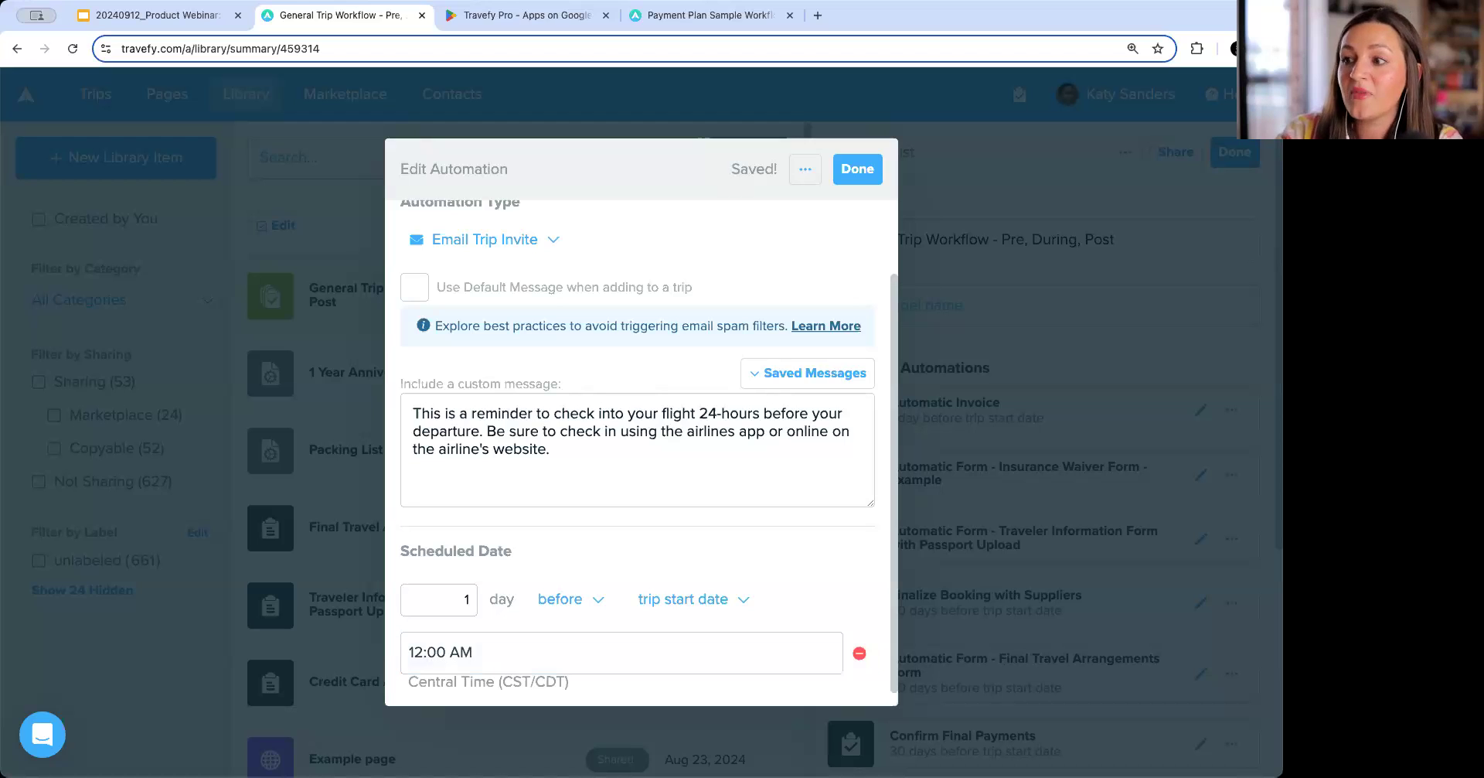
scroll(502, 653, down, 1)
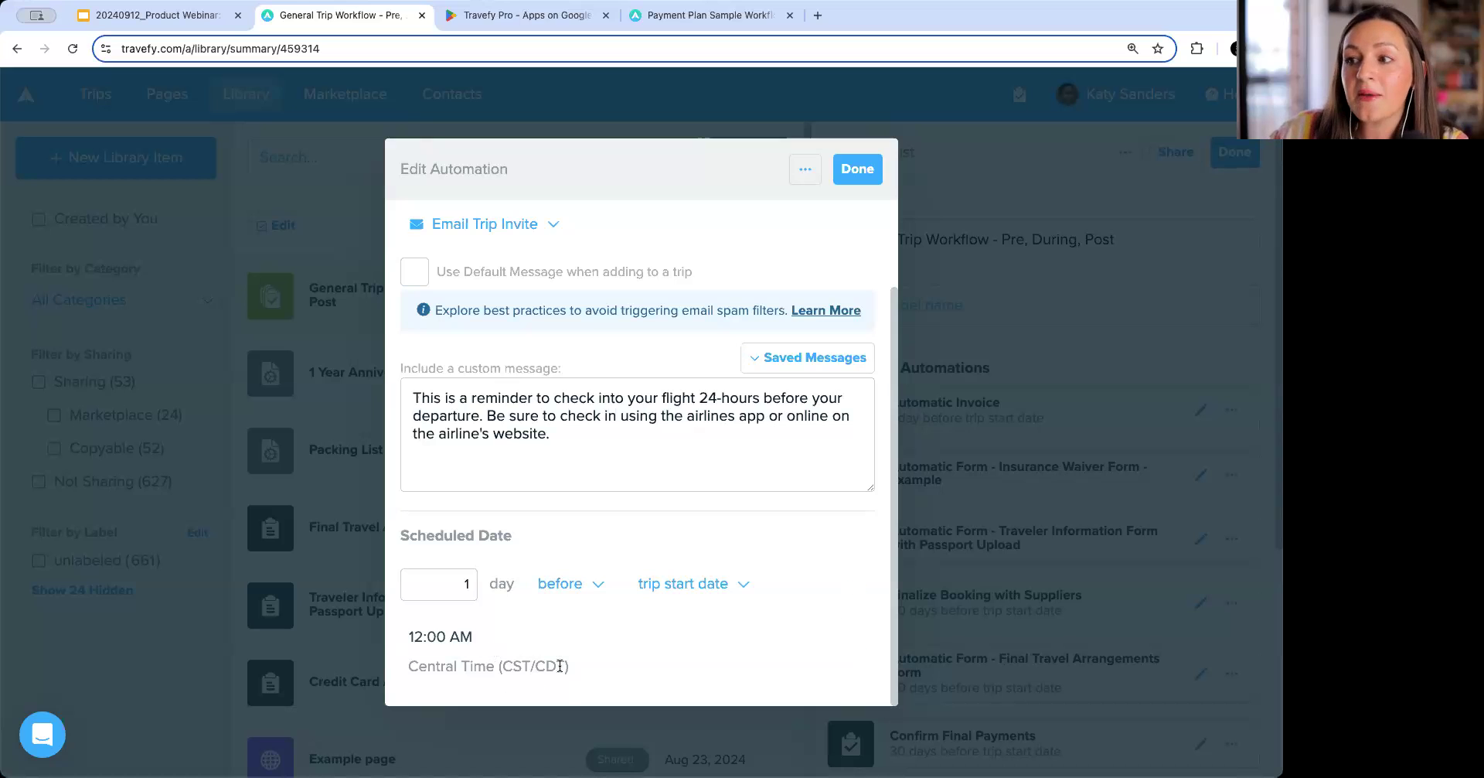
mouse_move(558, 647)
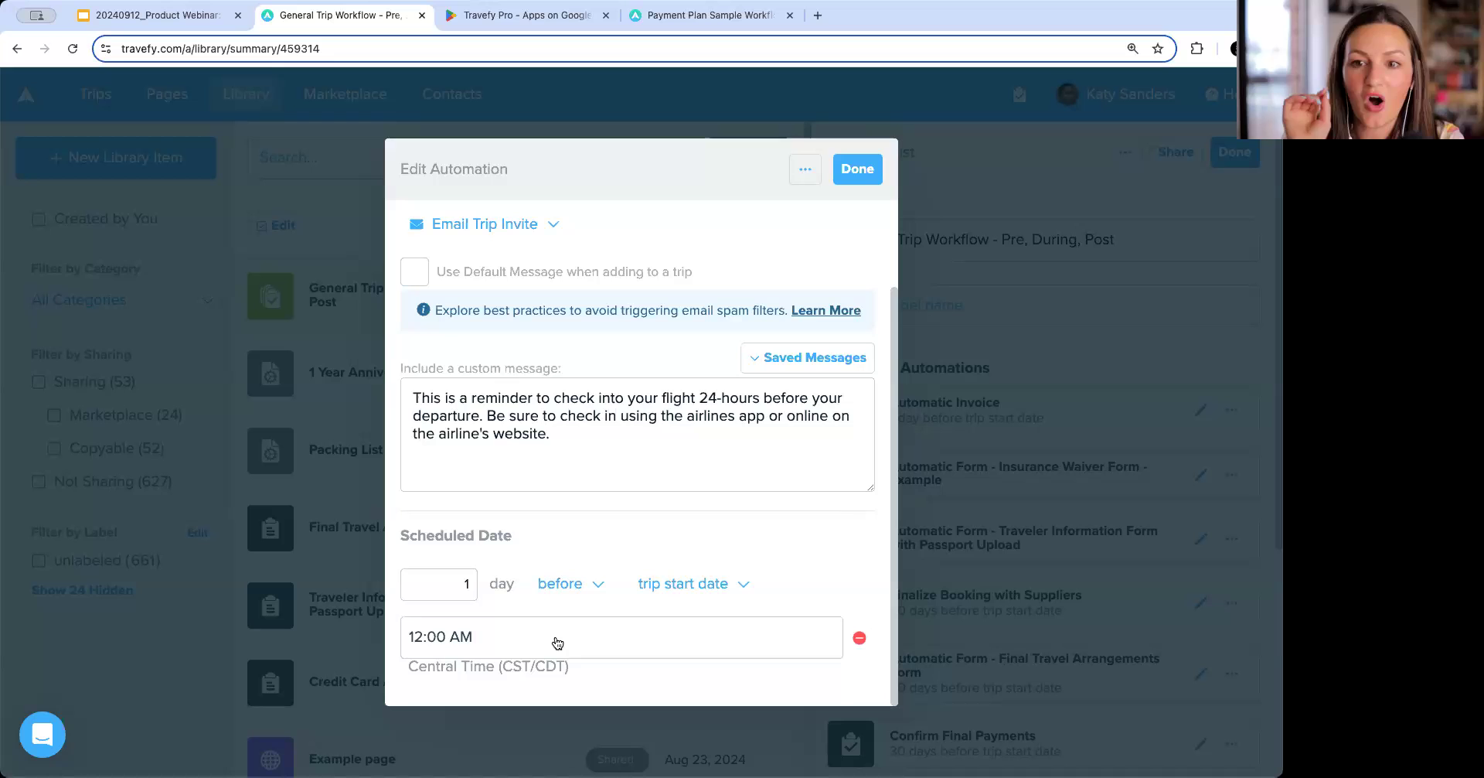
scroll(558, 643, up, 1)
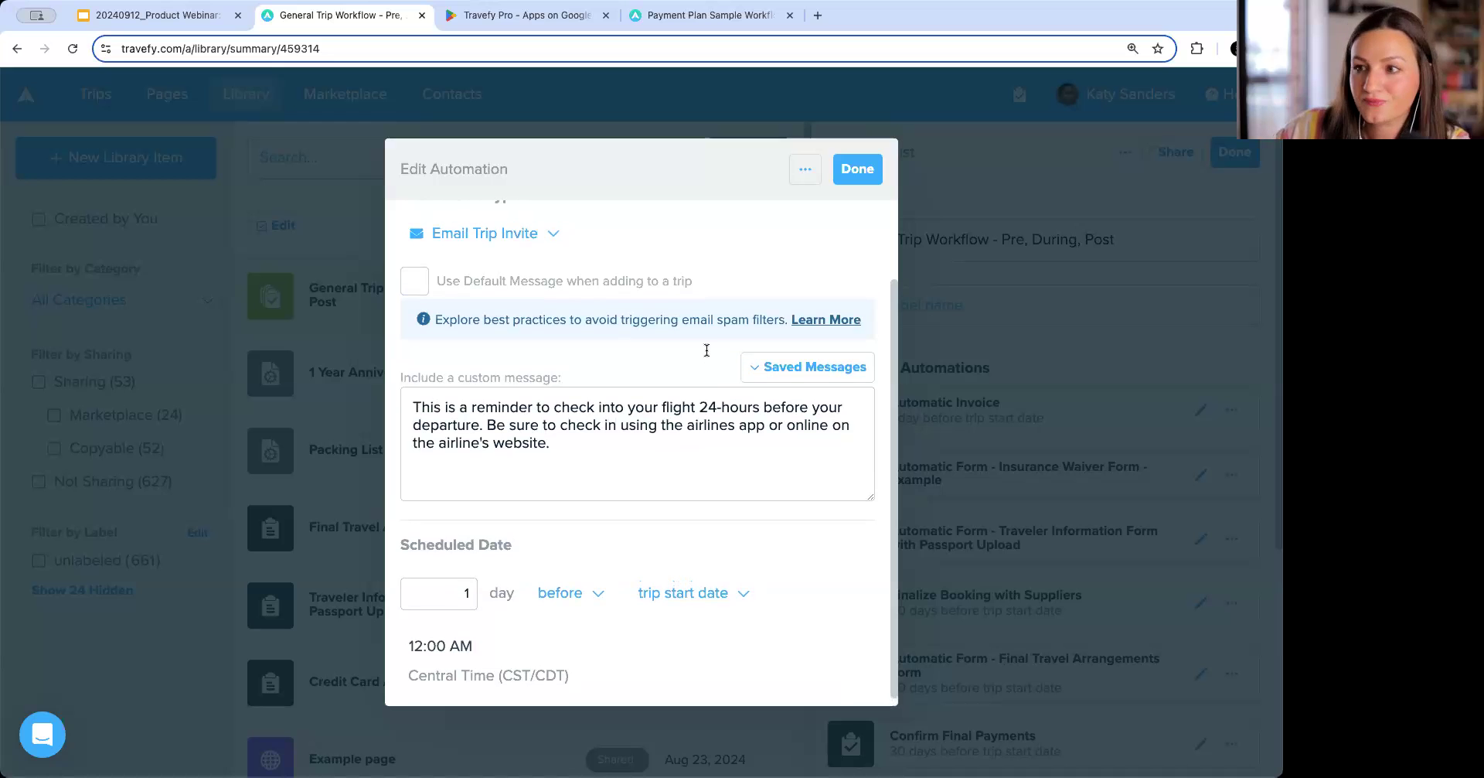
click(859, 166)
Add a Trip Chat Message automation and fill its custom message with the 'Bon Voyage!' saved message.
scroll(1027, 467, down, 5)
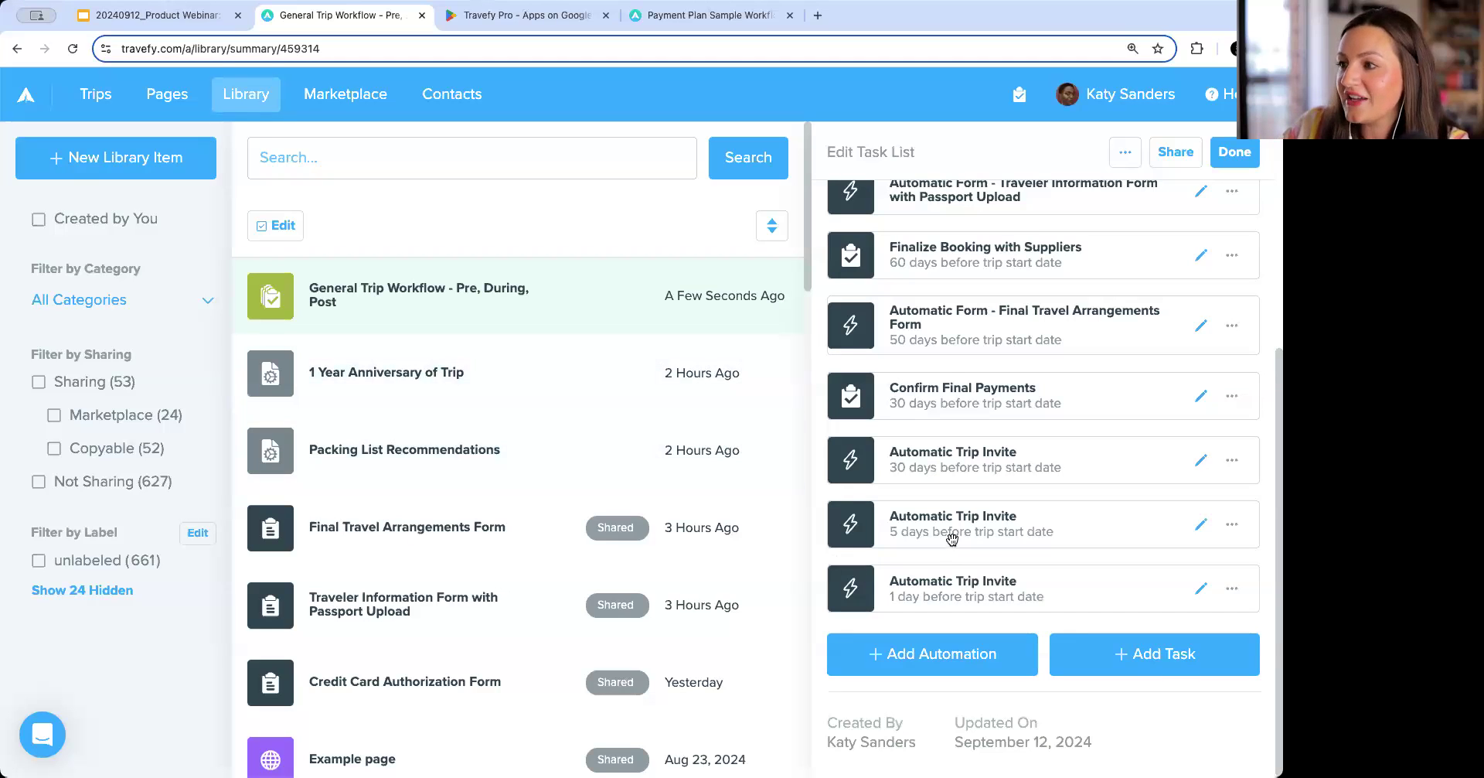
click(944, 664)
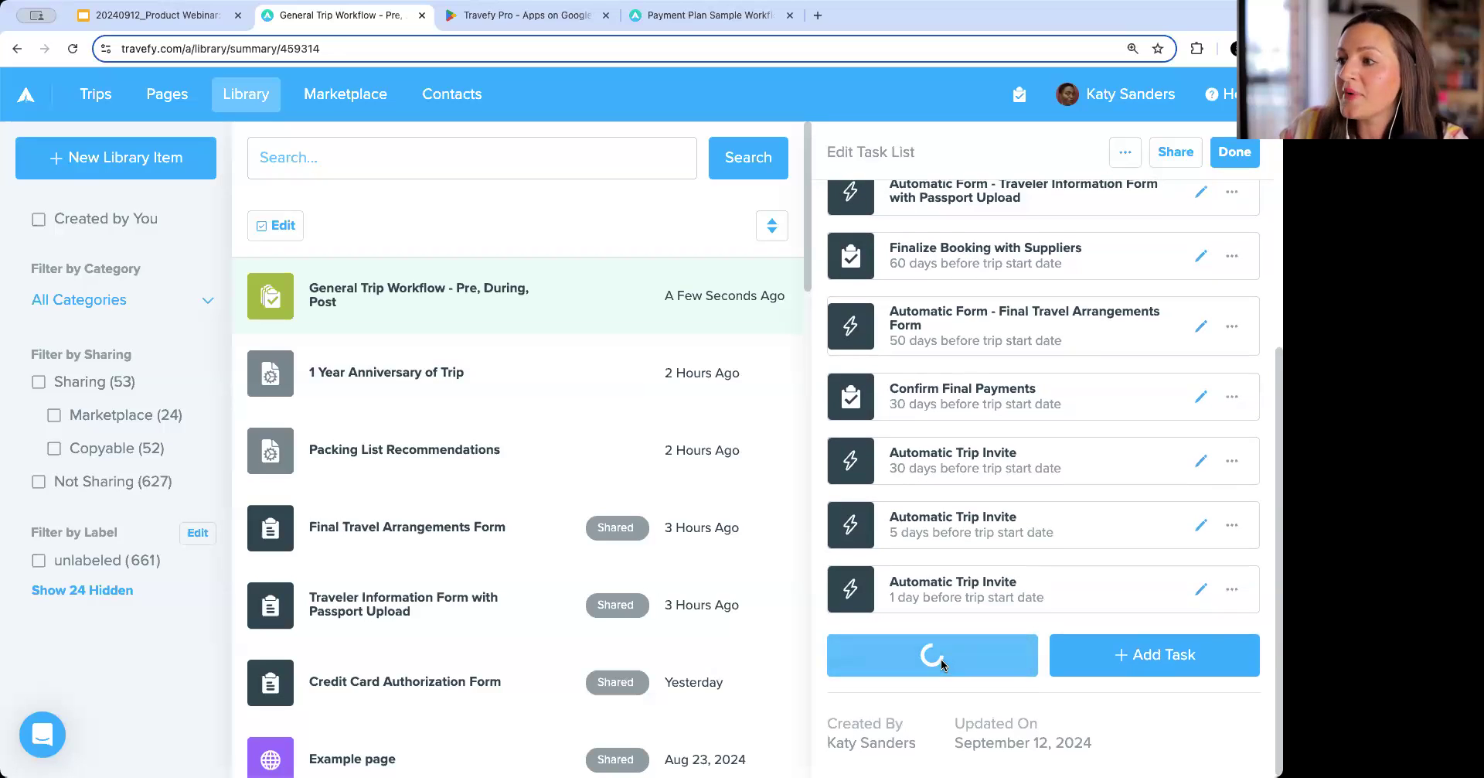
click(535, 324)
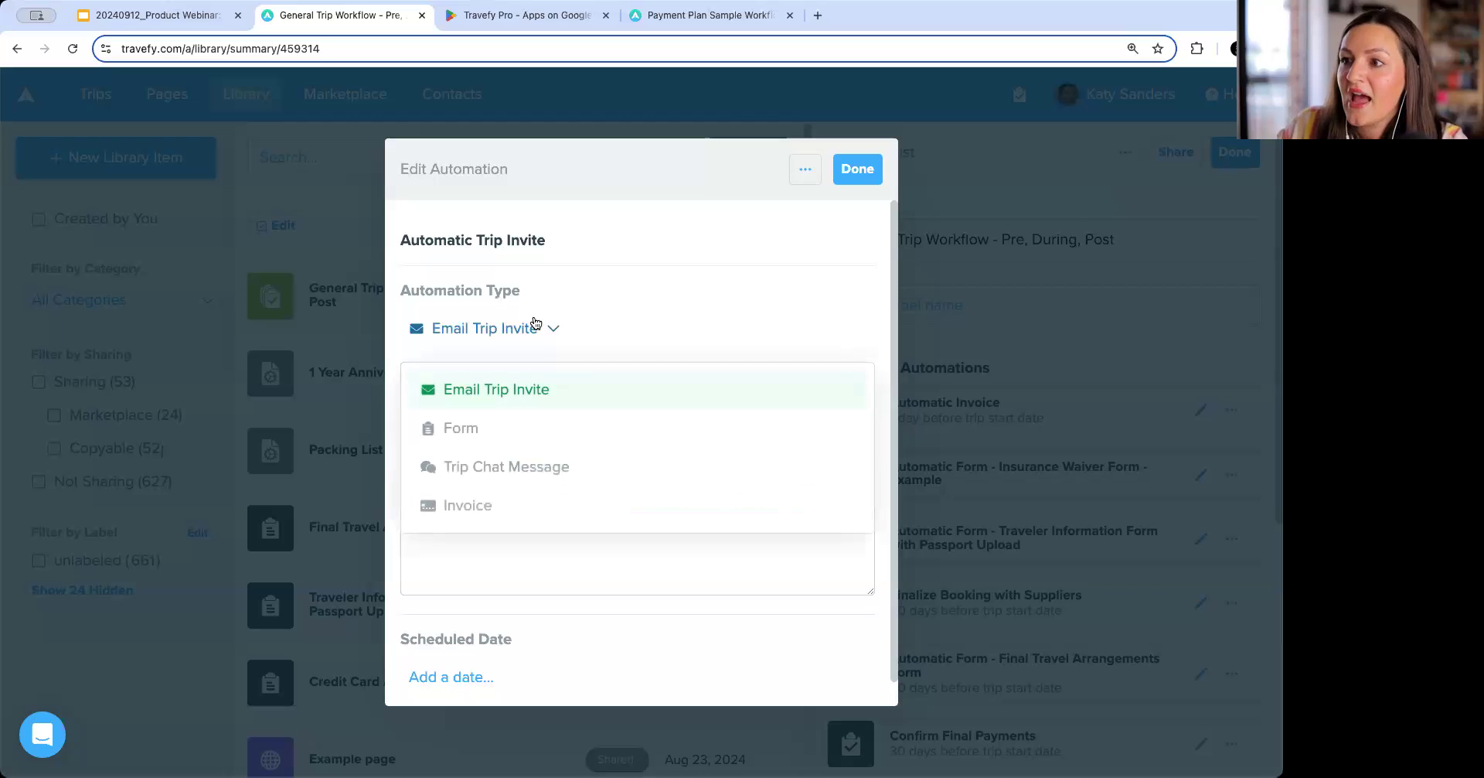
click(539, 469)
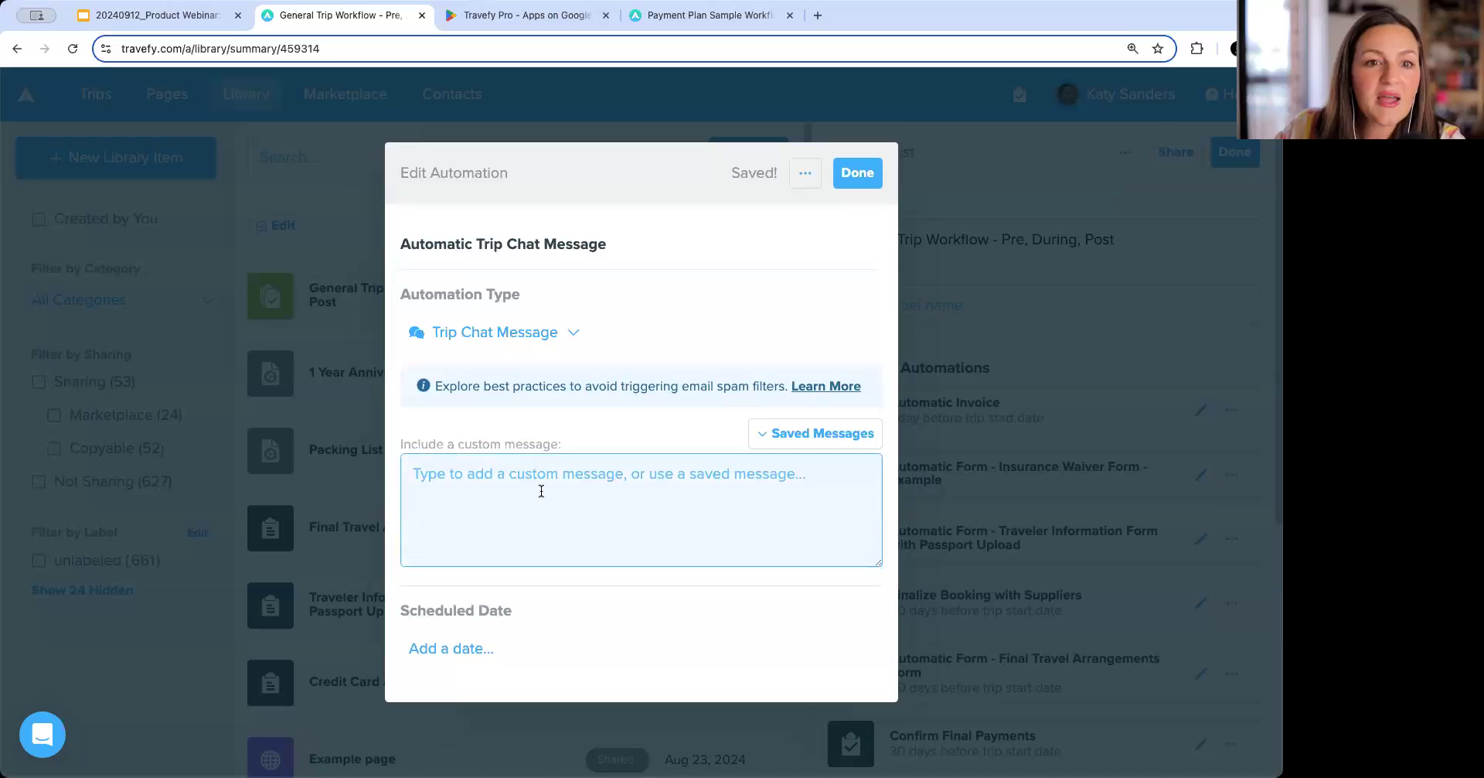
click(882, 433)
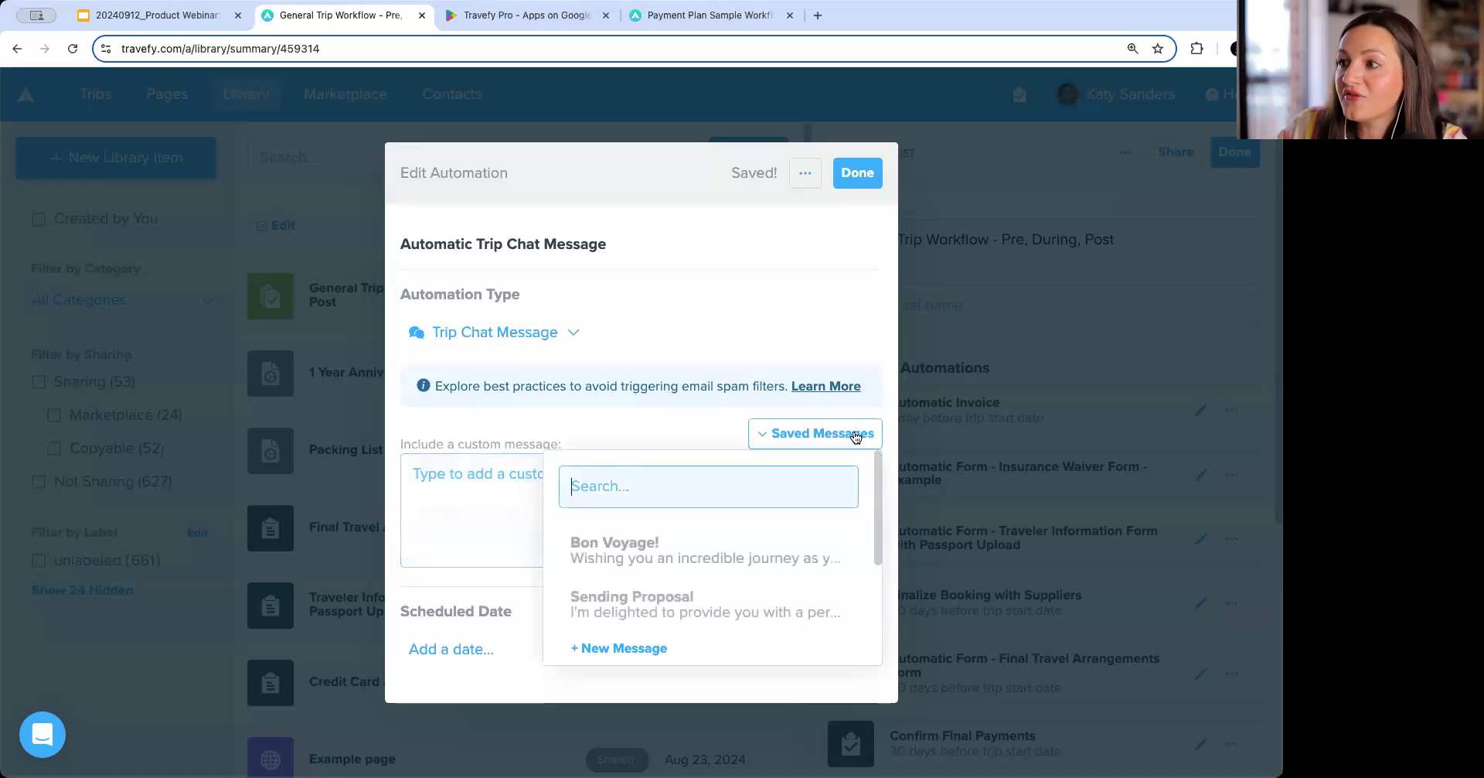
click(759, 552)
scroll(734, 521, down, 1)
scroll(734, 521, up, 1)
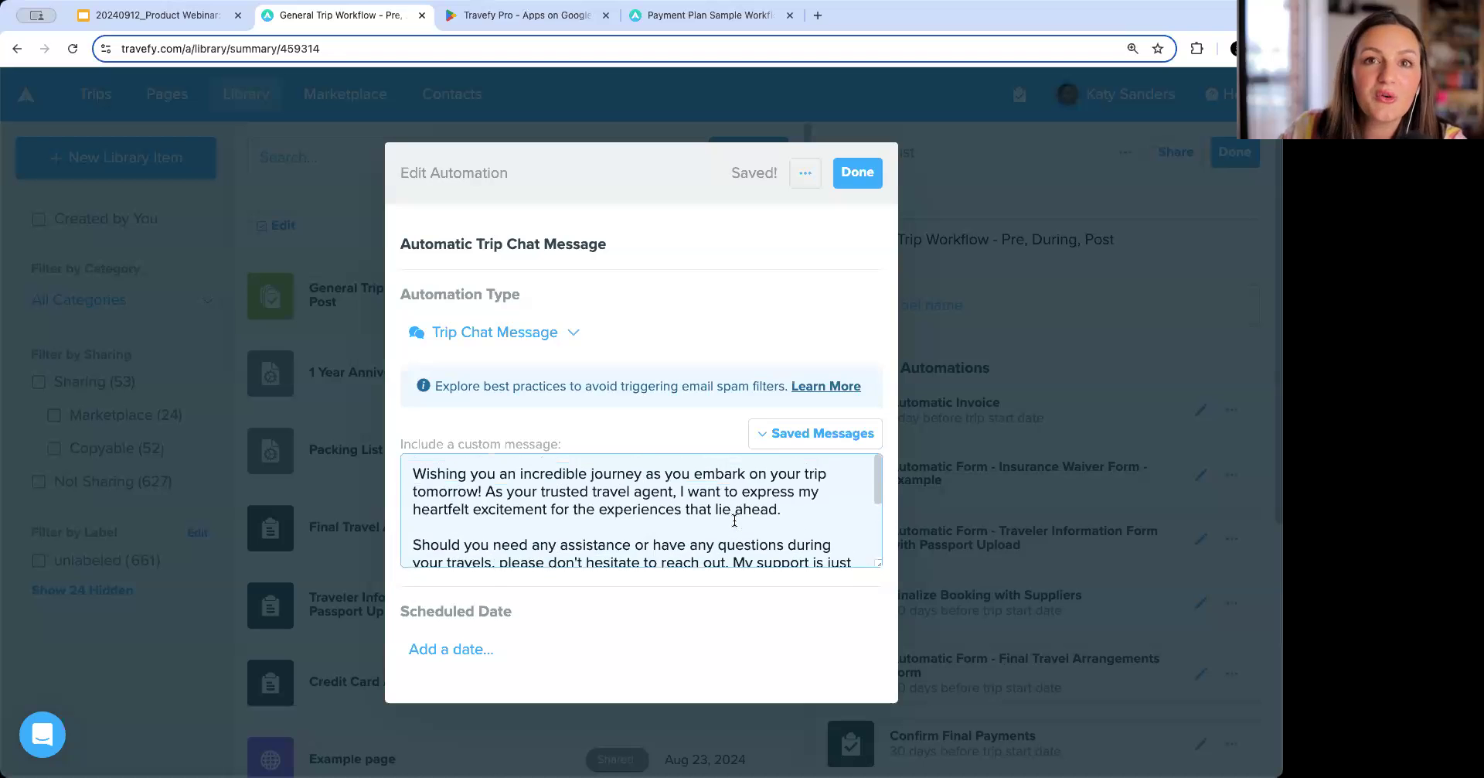
scroll(734, 521, down, 3)
scroll(735, 521, up, 1)
scroll(735, 521, down, 2)
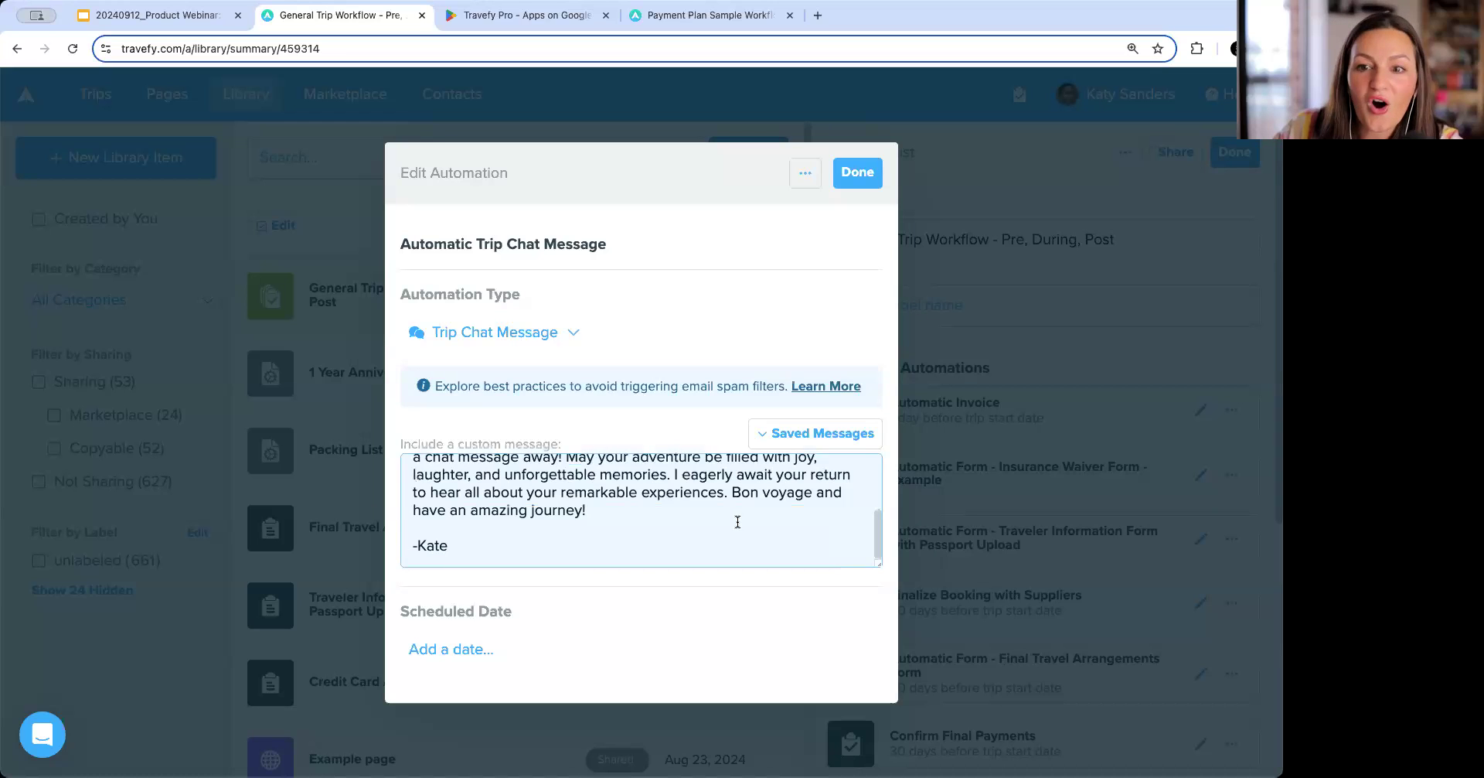
Schedule the chat message for 1 day after the trip start date.
click(642, 662)
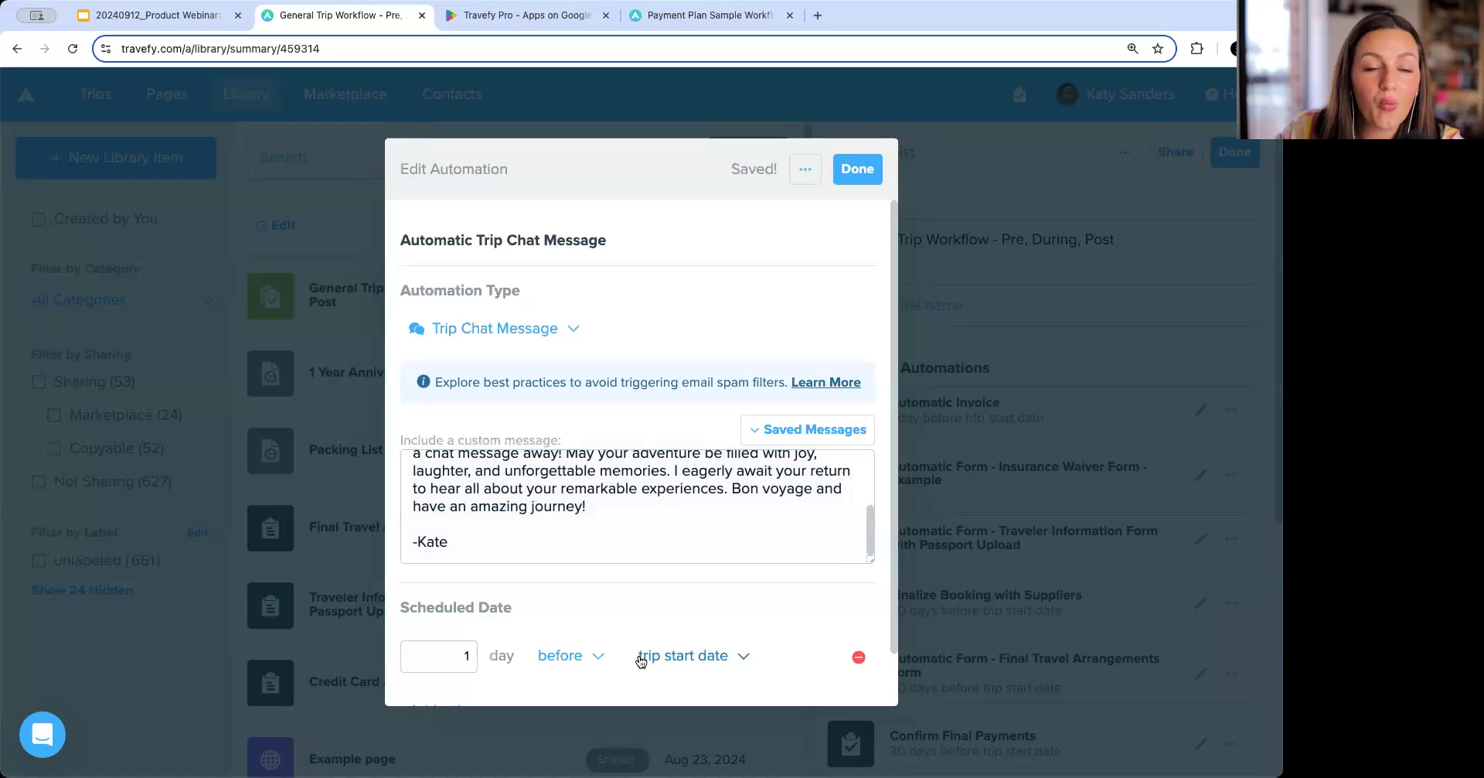
click(588, 657)
scroll(584, 663, down, 2)
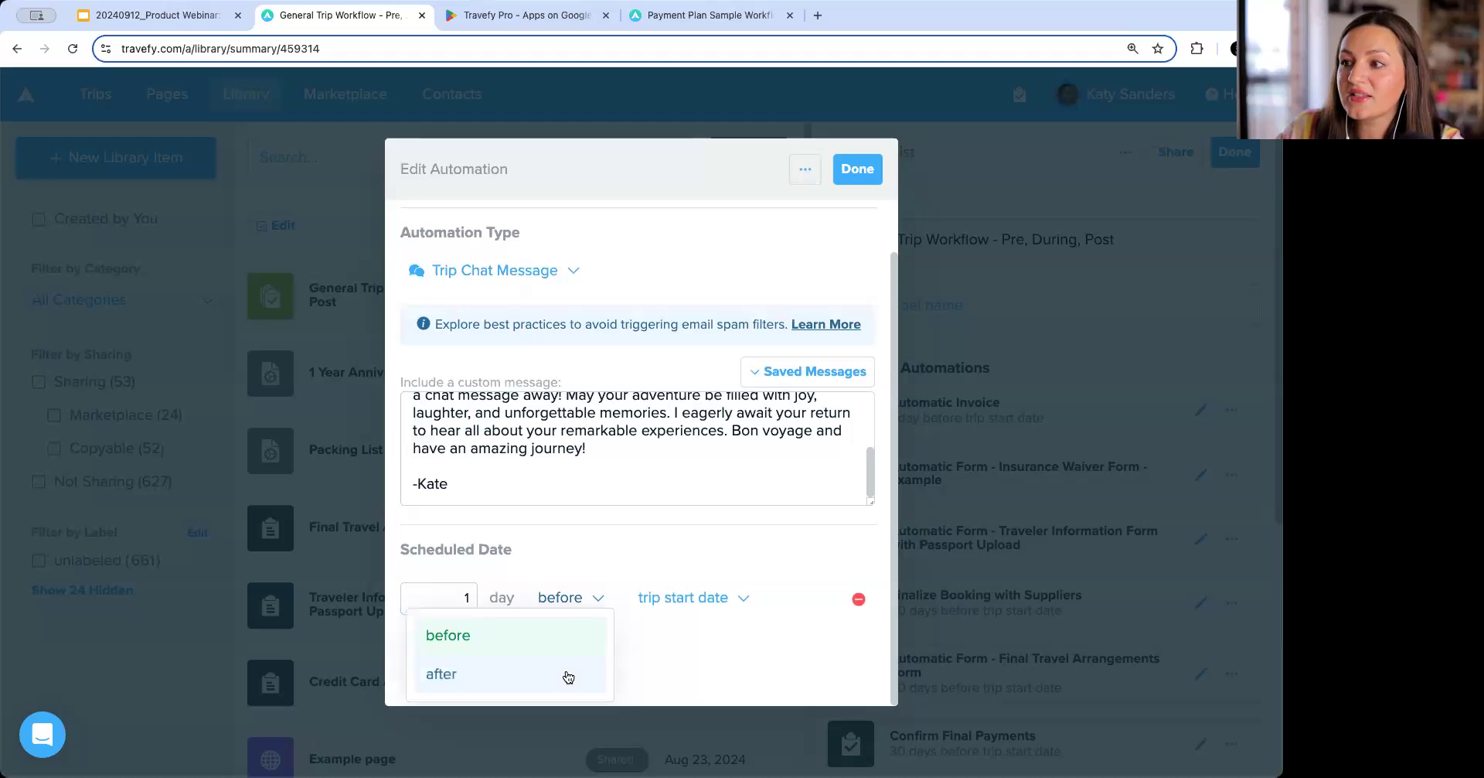
click(568, 677)
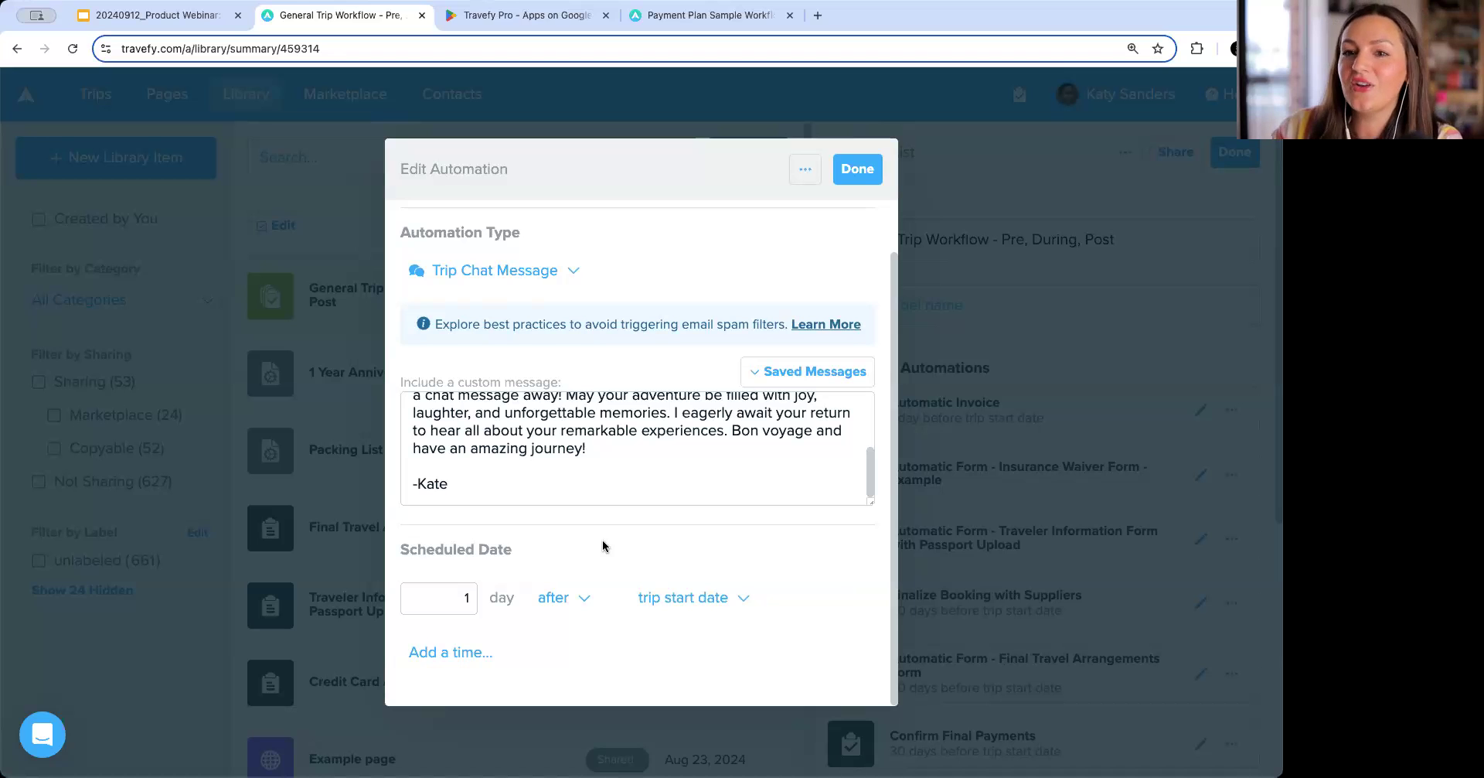
scroll(601, 539, up, 2)
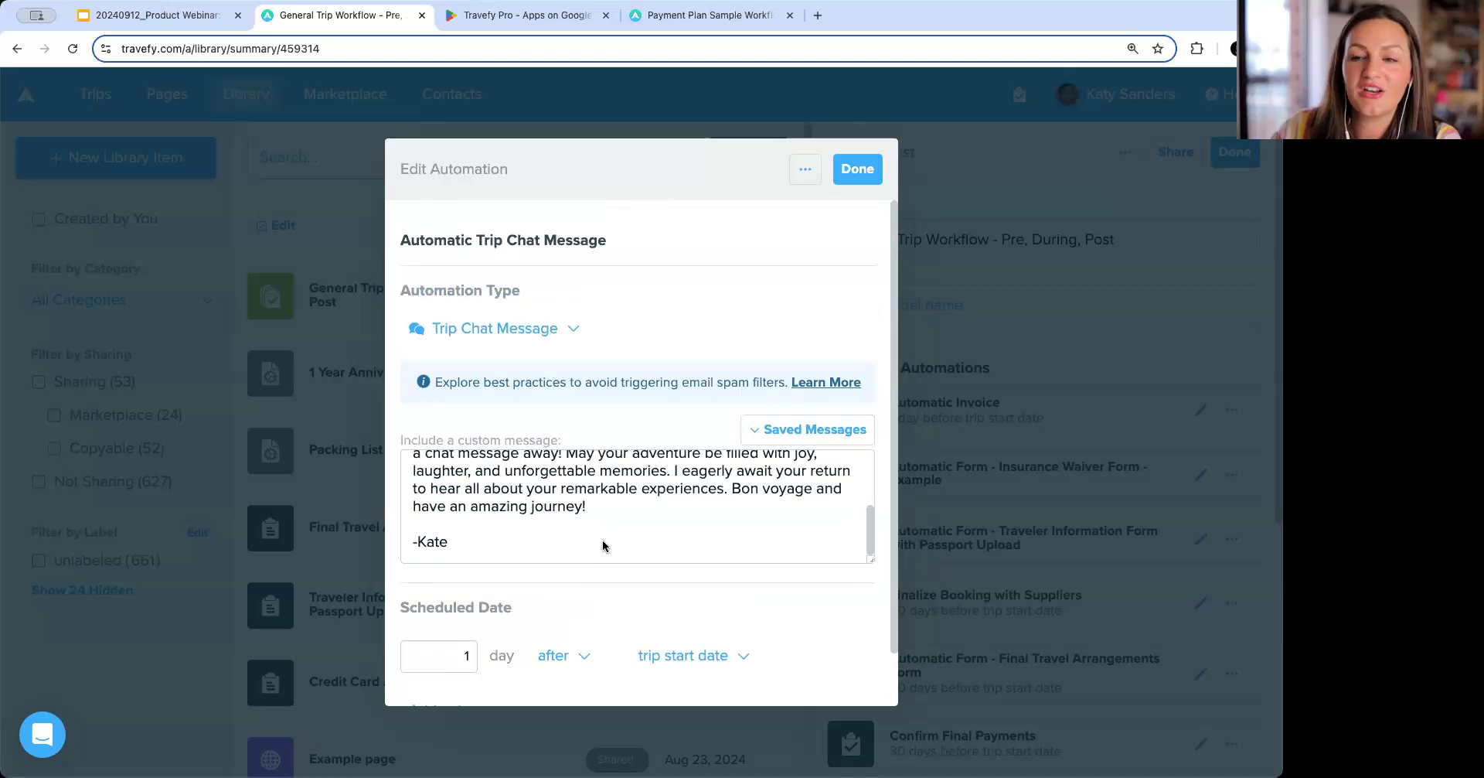
Add another Trip Chat Message automation and paste 'Checking in! How is the trip going? Anything I can help with?' as its message.
click(858, 172)
scroll(994, 470, down, 5)
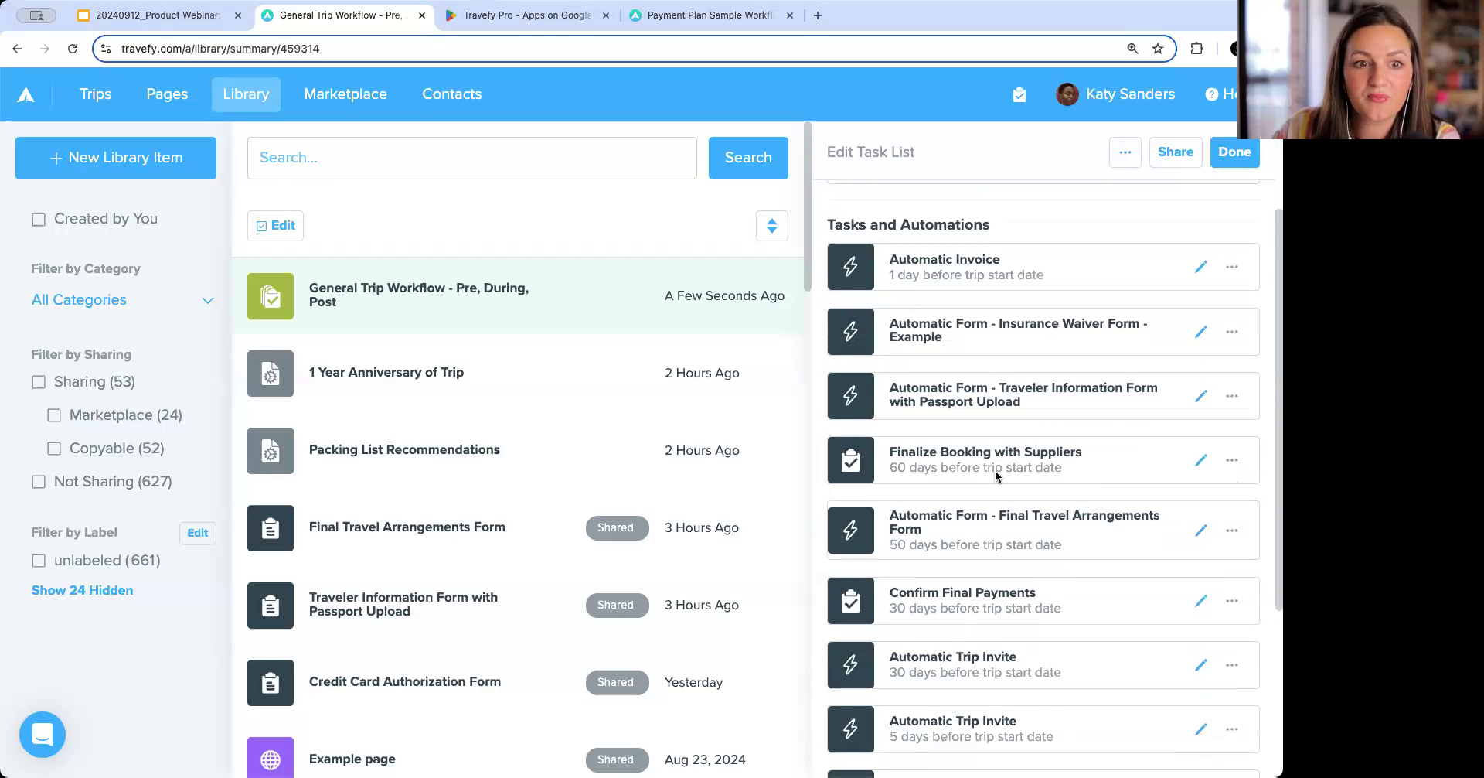
scroll(1004, 501, down, 2)
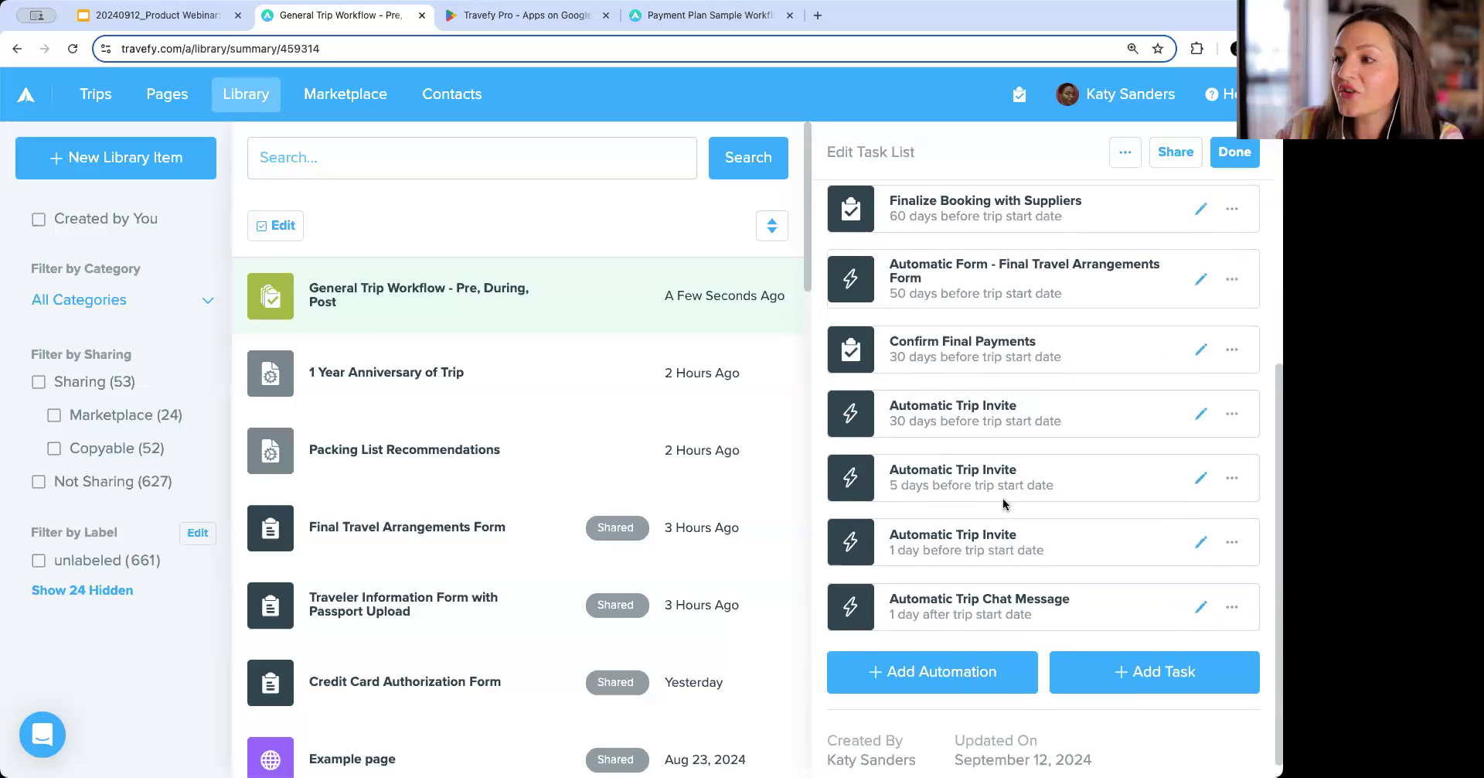
click(941, 678)
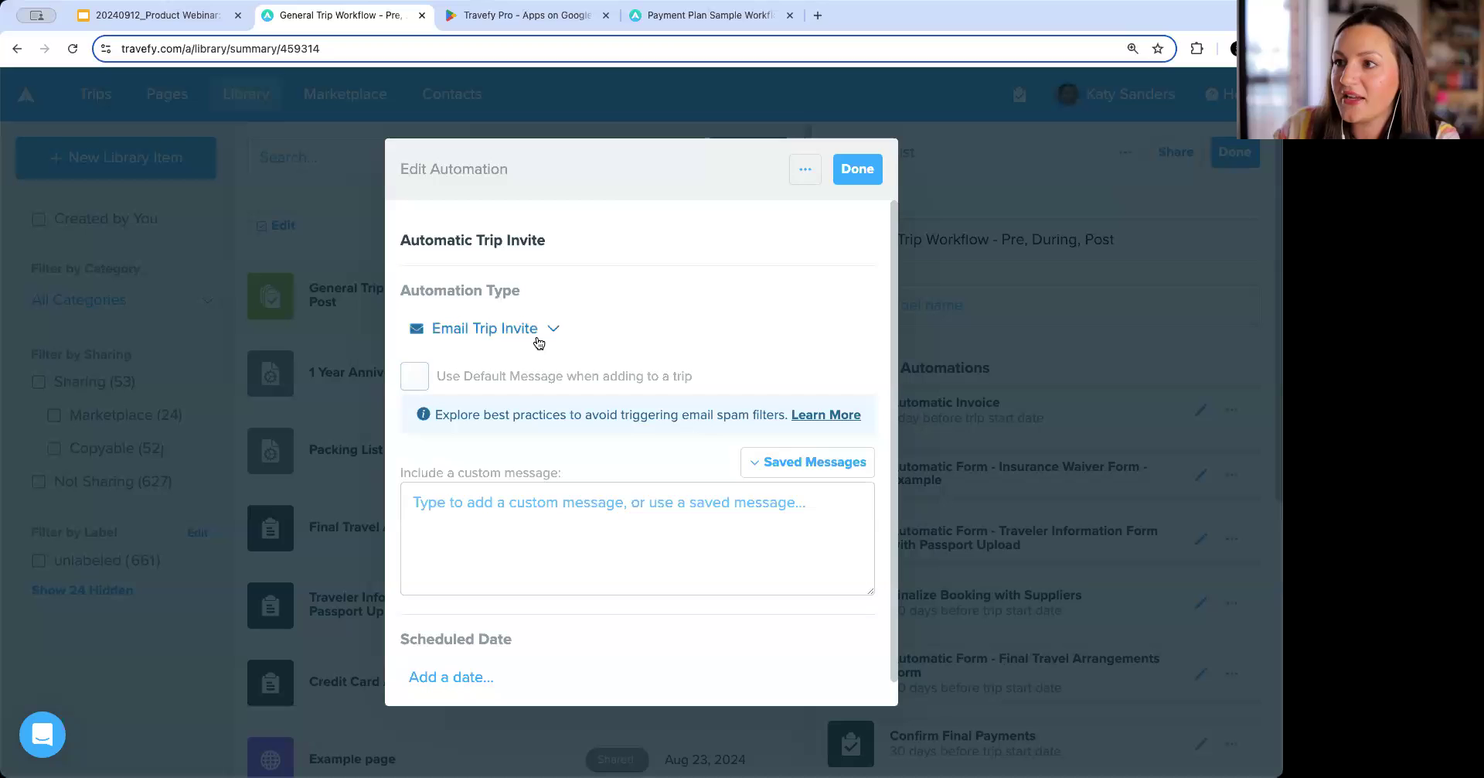
click(531, 334)
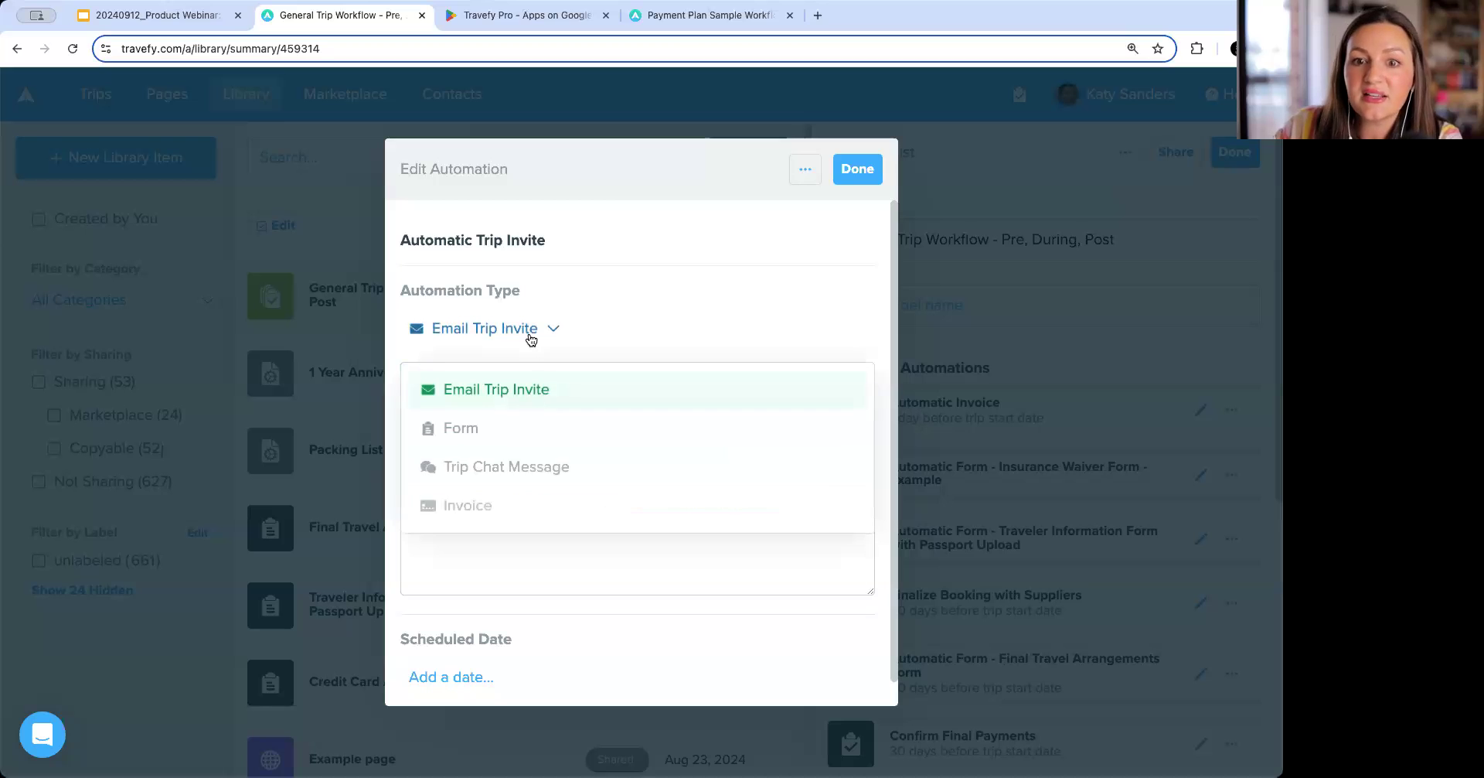
click(525, 473)
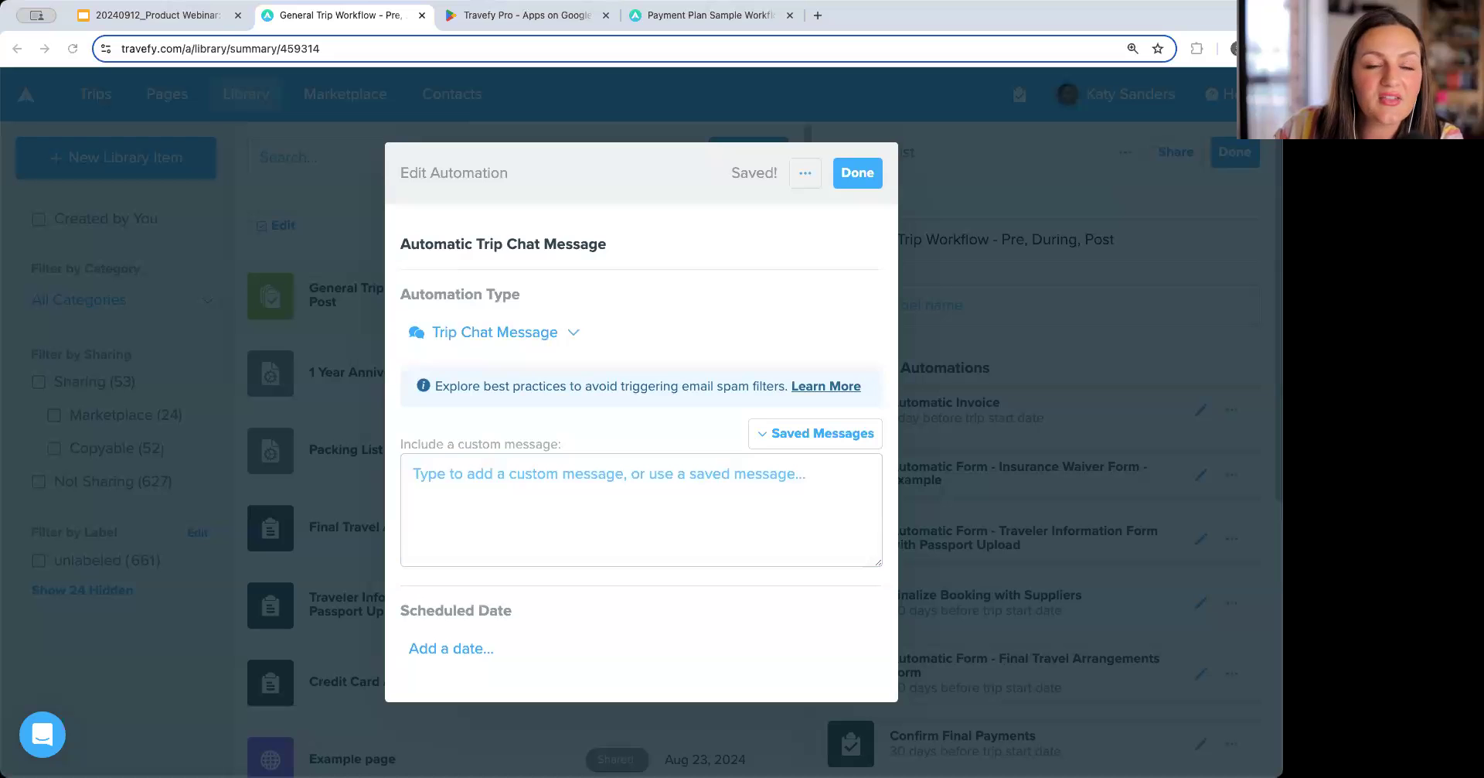
click(550, 504)
text(Checking in! How is the trip going? Anything I can help with?)
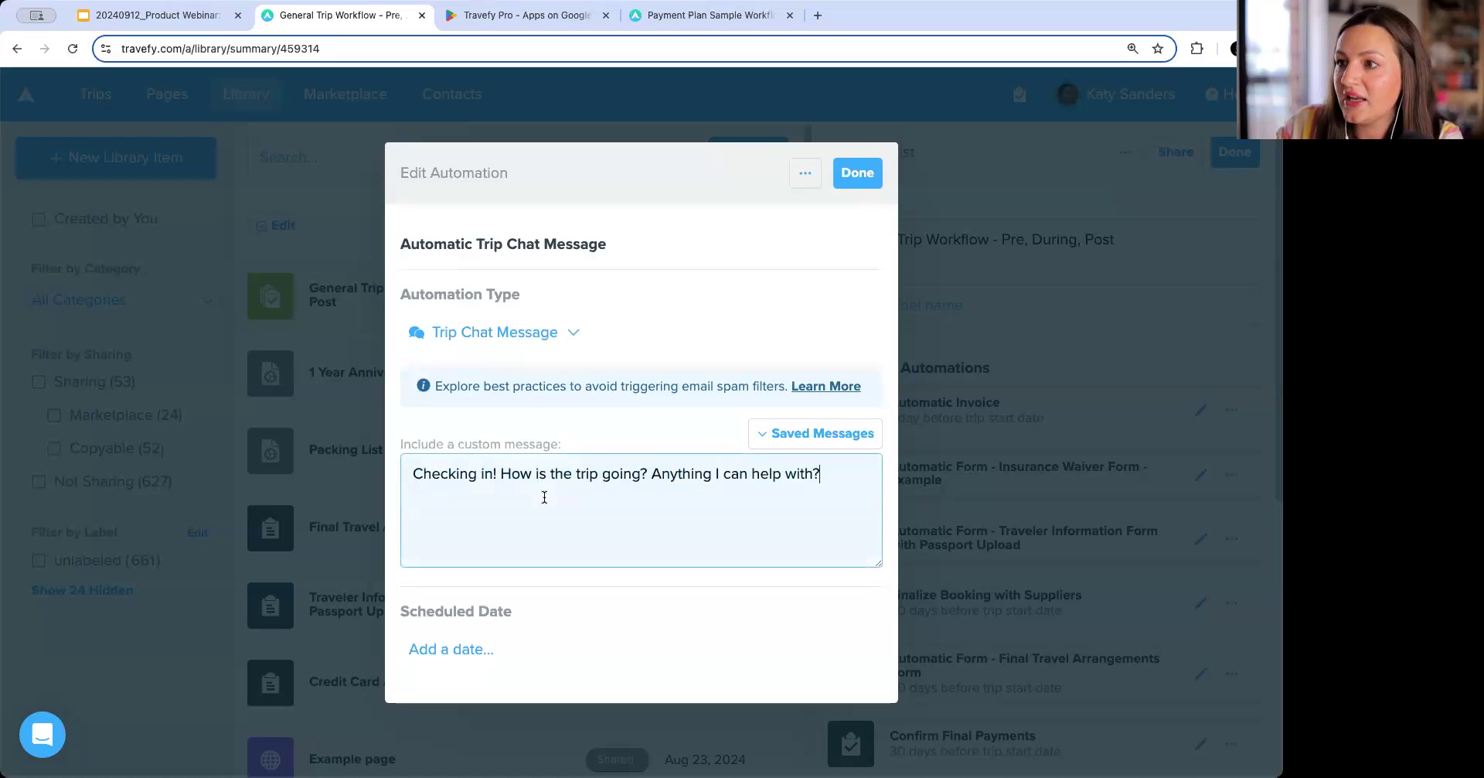
Schedule the check-in chat message for 5 days before the trip end date and close the automation.
click(464, 649)
double_click(472, 657)
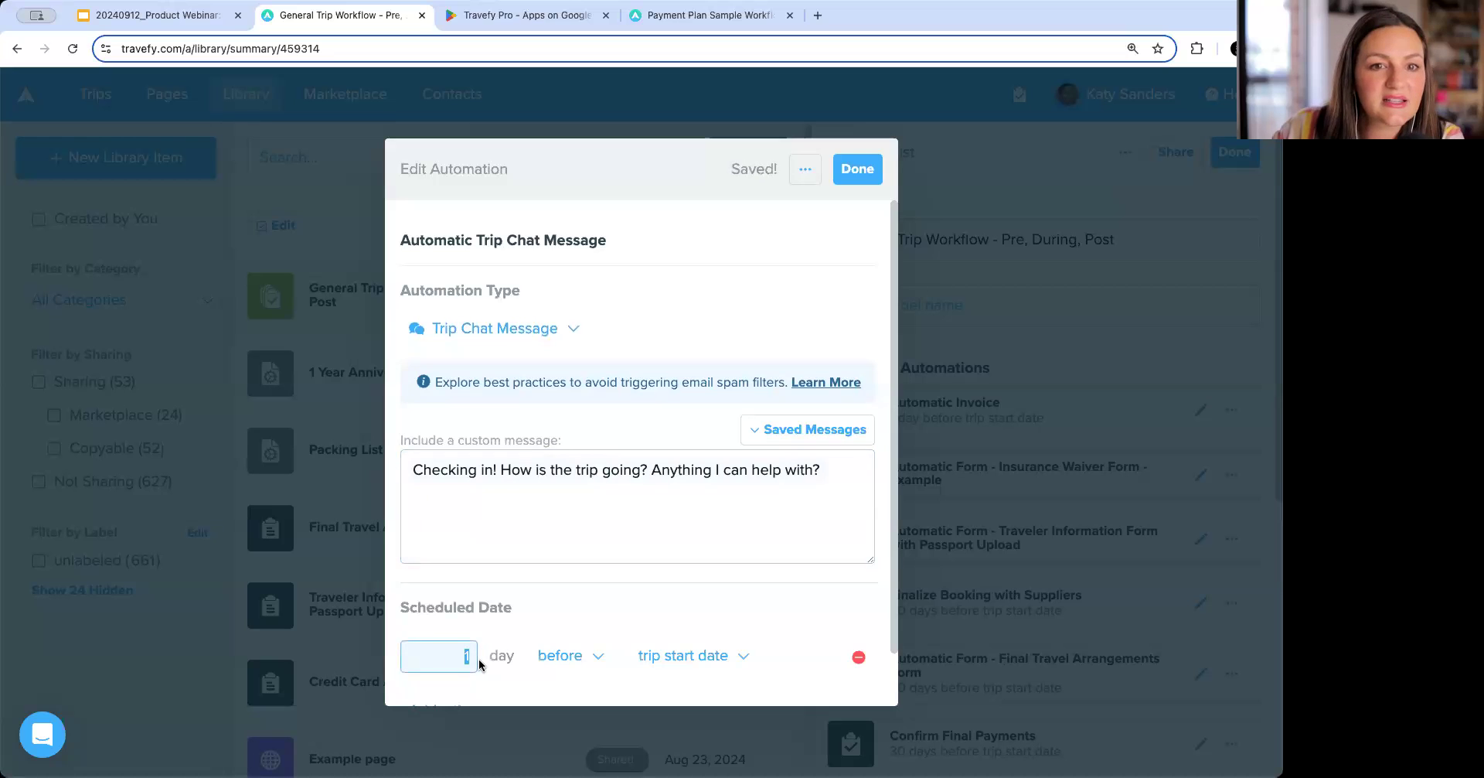
text(3)
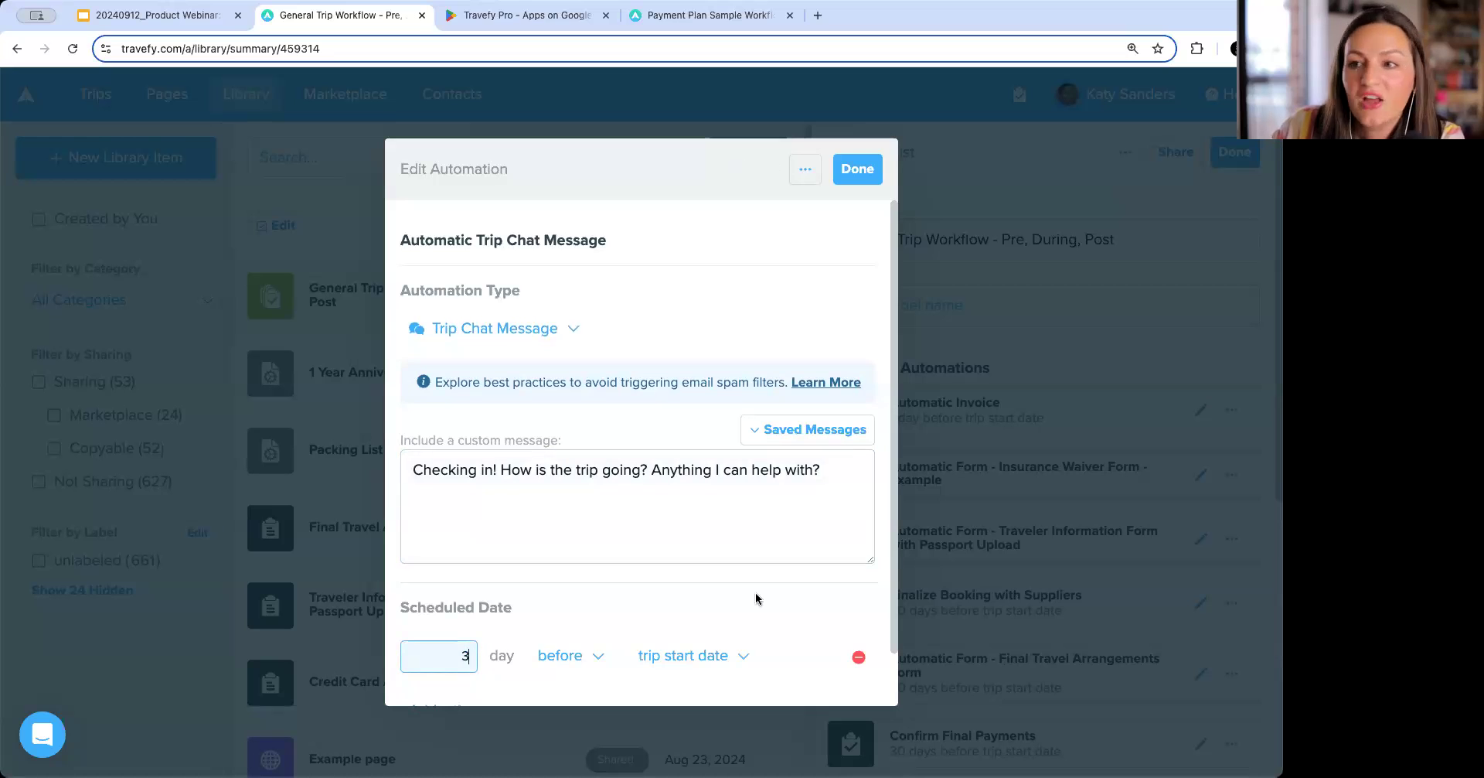
click(599, 657)
click(564, 671)
click(461, 601)
key(BackSpace)
text(5)
click(651, 555)
scroll(695, 540, up, 1)
click(447, 634)
drag(447, 634, 476, 624)
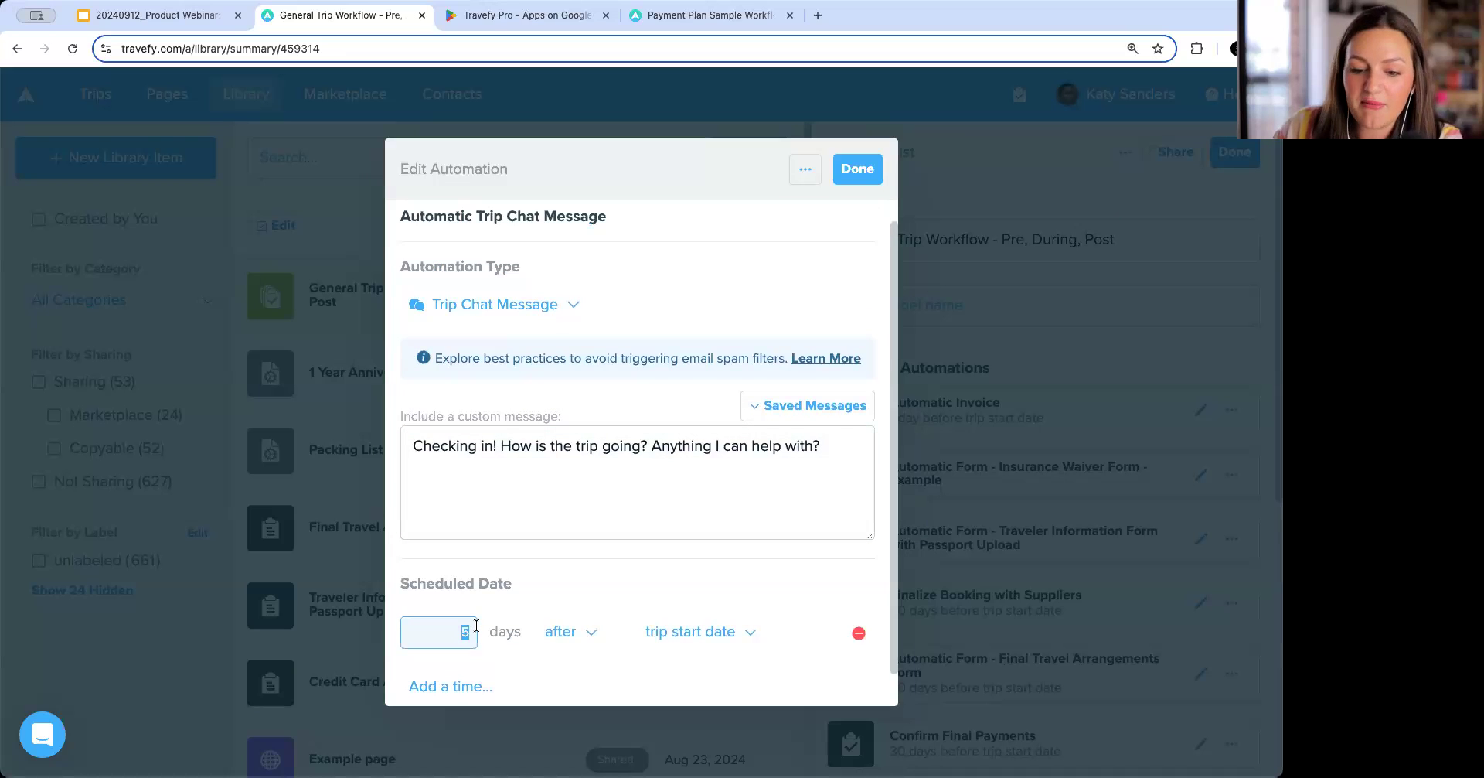
text(4)
click(564, 631)
click(567, 680)
click(709, 633)
click(706, 674)
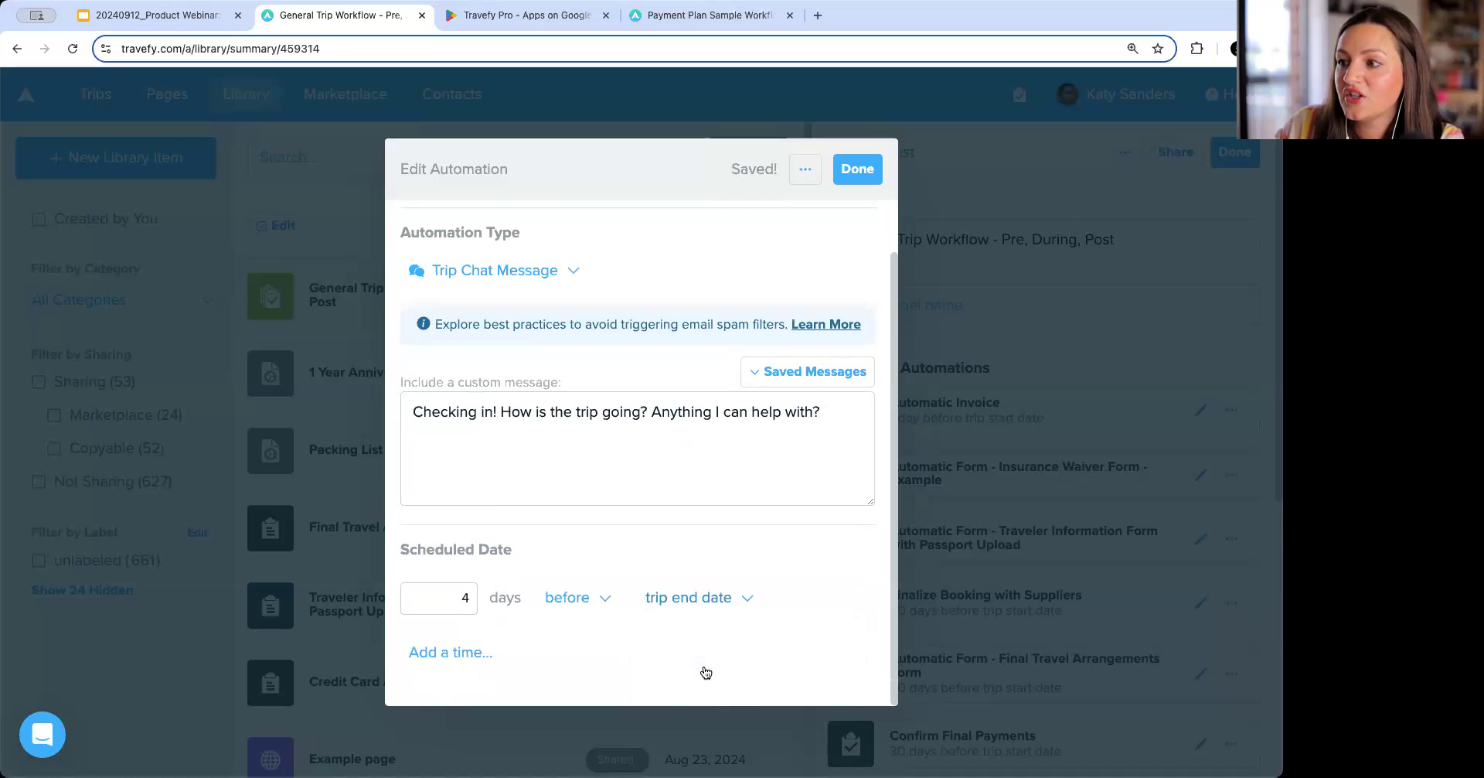
double_click(467, 597)
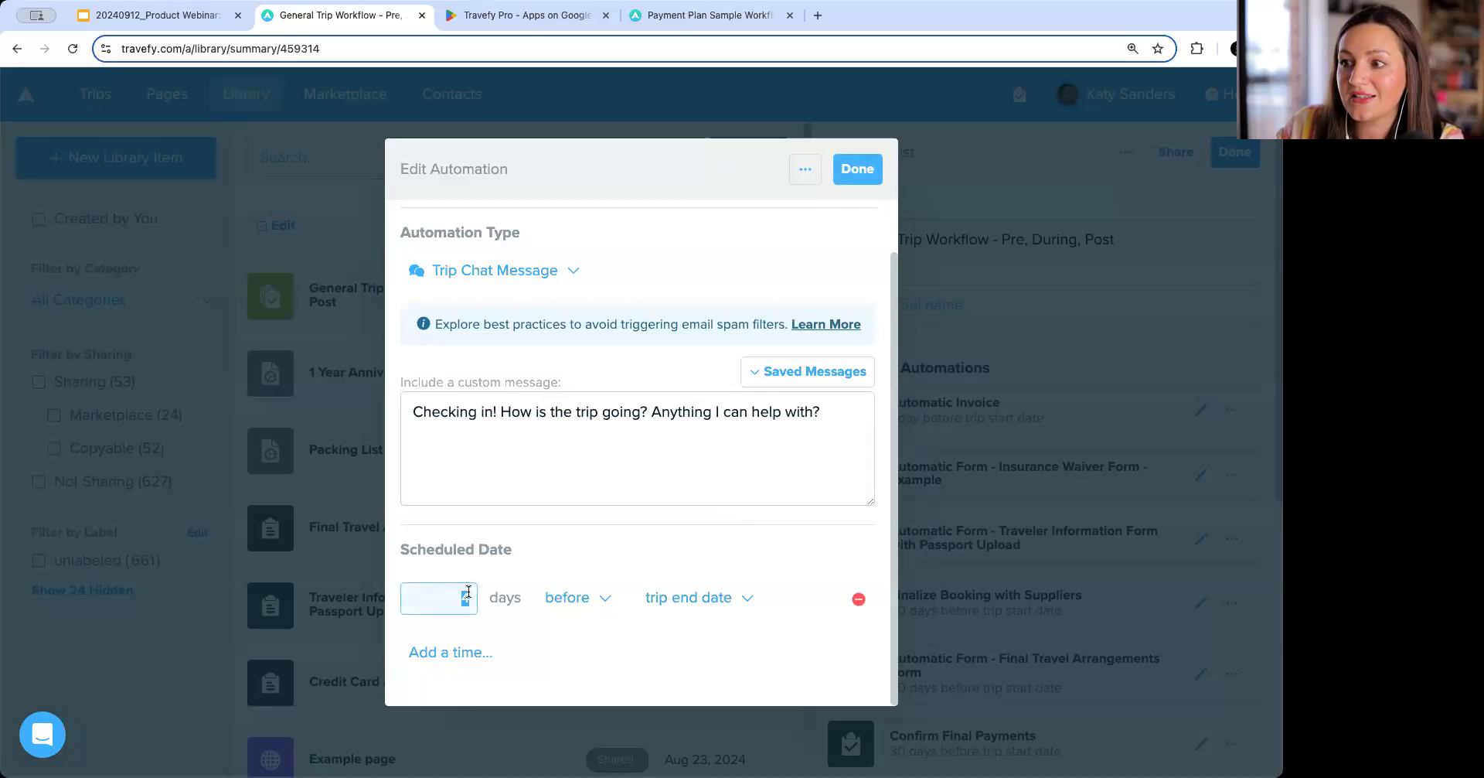
text(5)
click(683, 564)
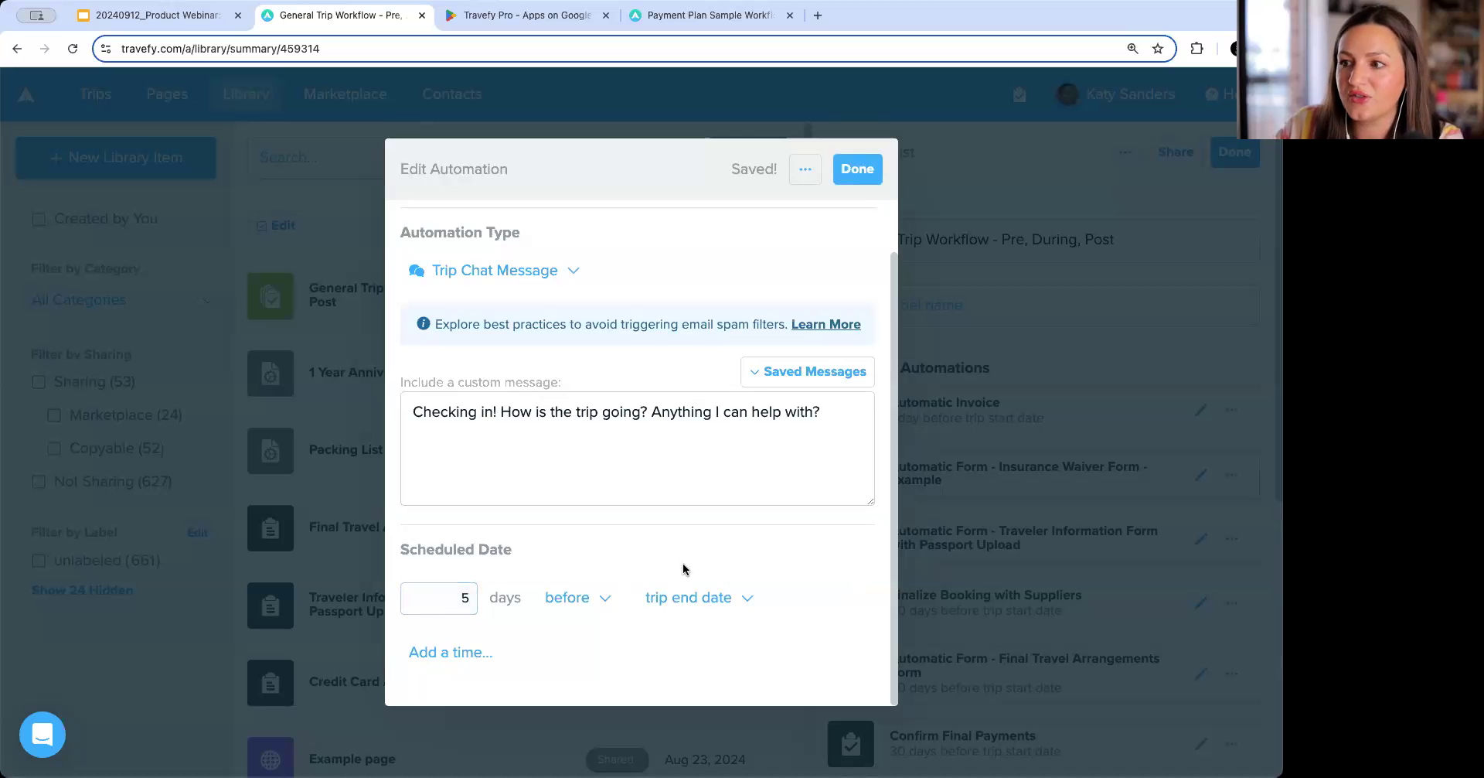
scroll(684, 569, up, 2)
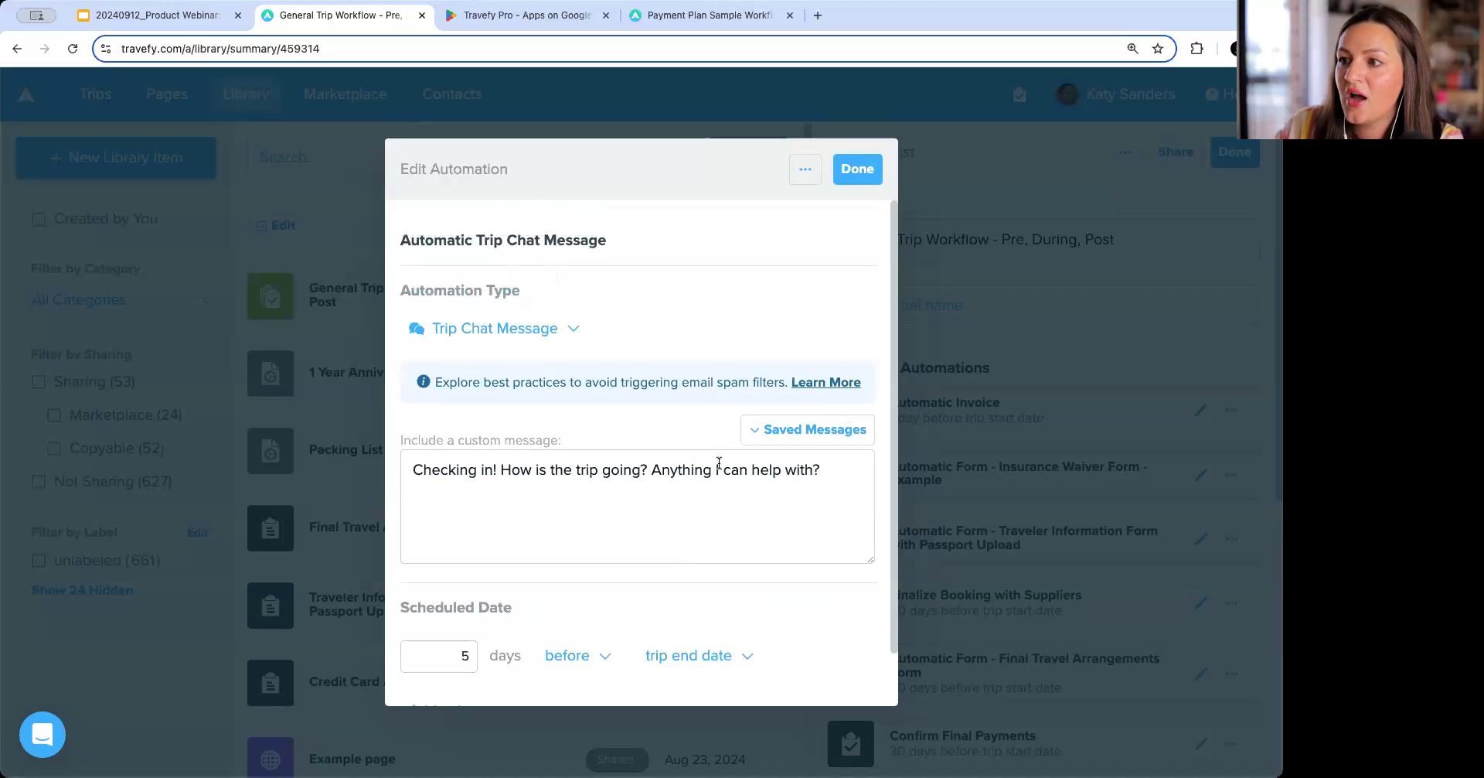
click(857, 169)
scroll(1040, 534, down, 6)
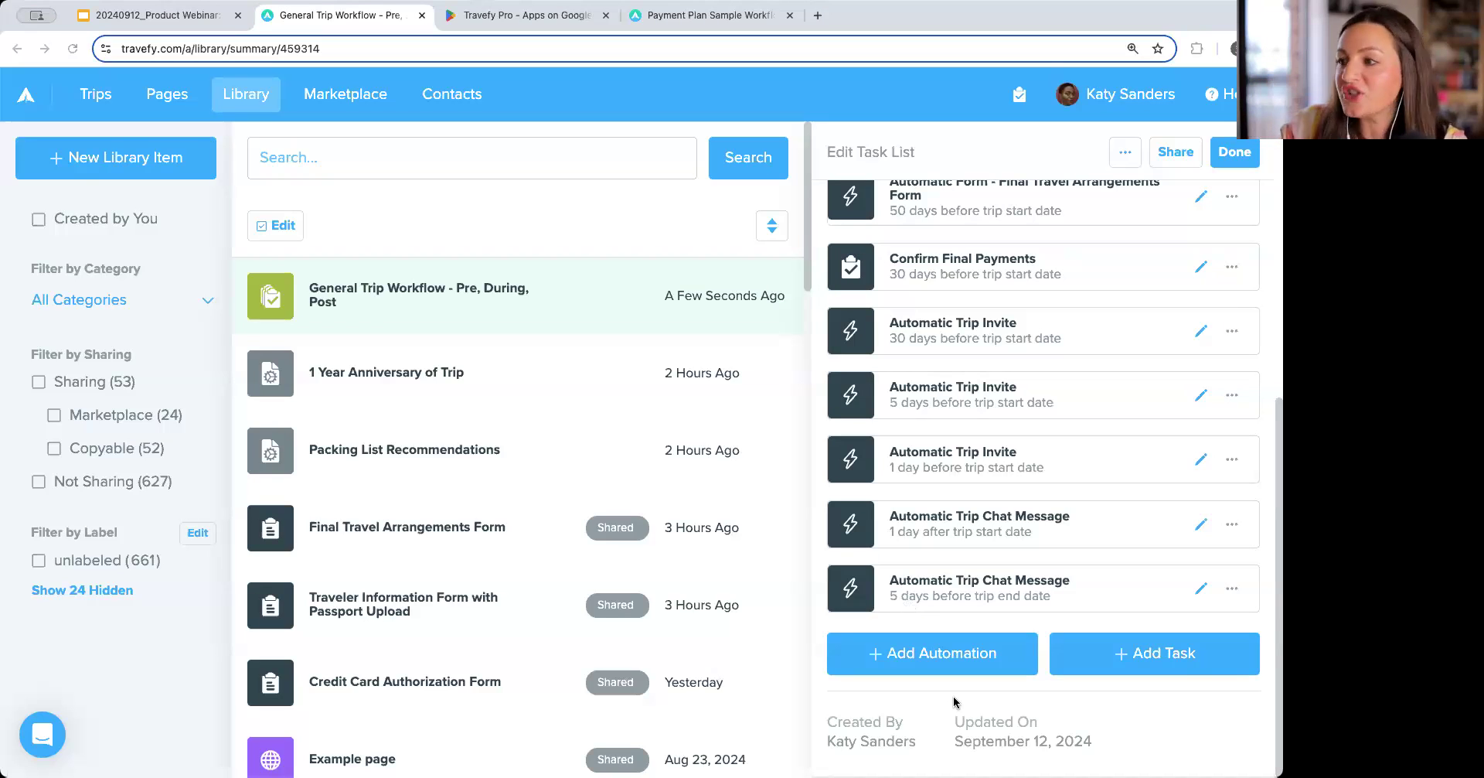
Add an Email Trip Invite automation with the custom message 'Welcome HOme Message here!'.
click(962, 660)
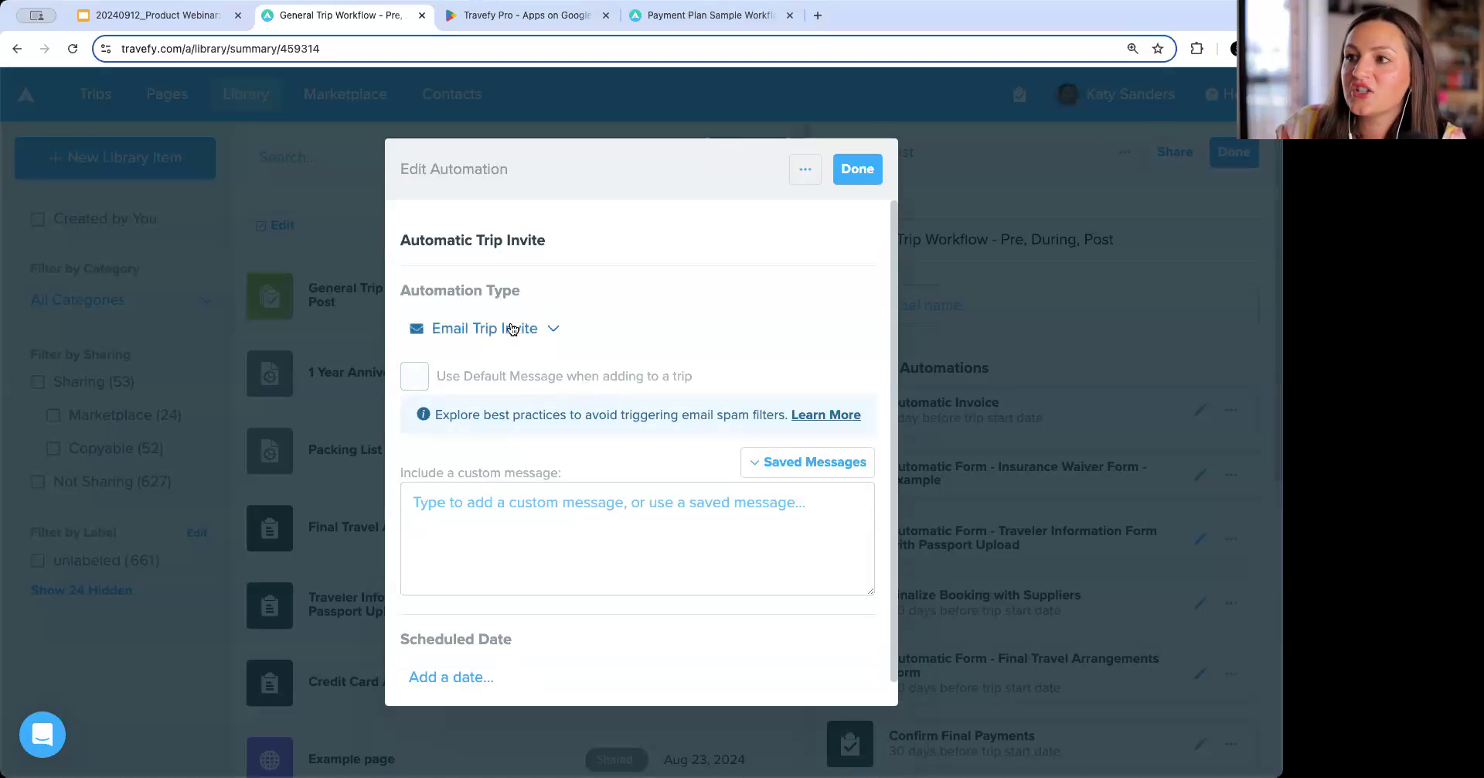
click(512, 329)
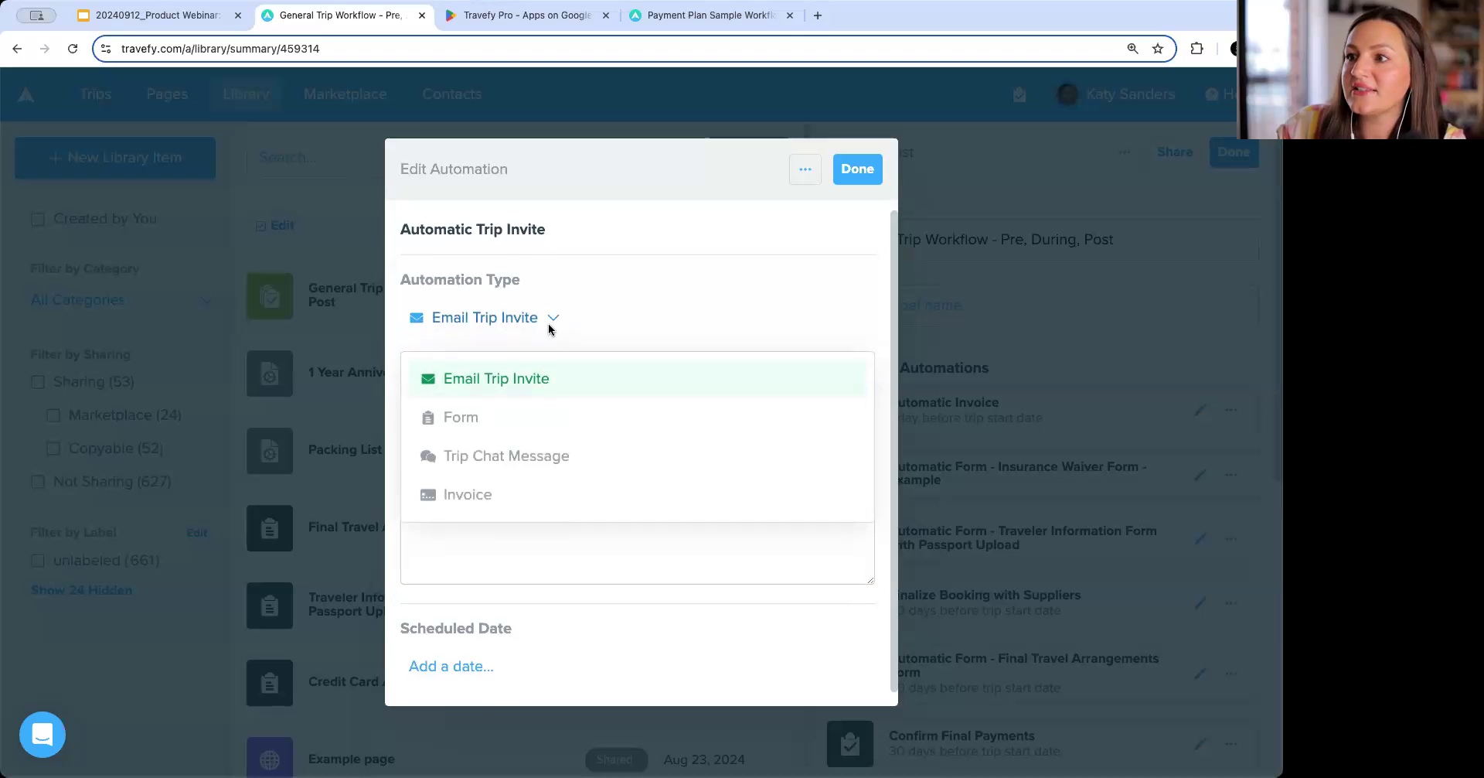
click(545, 391)
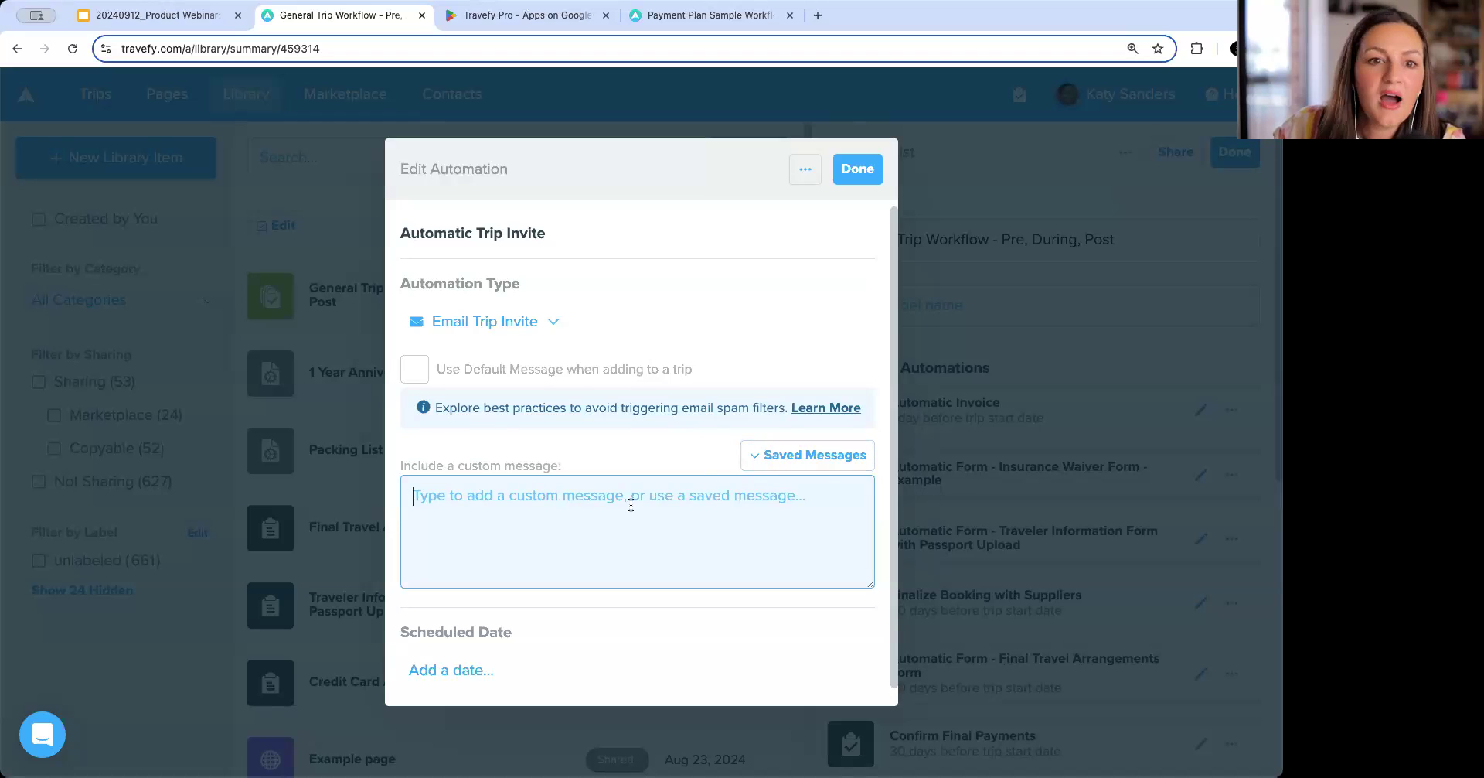
click(811, 455)
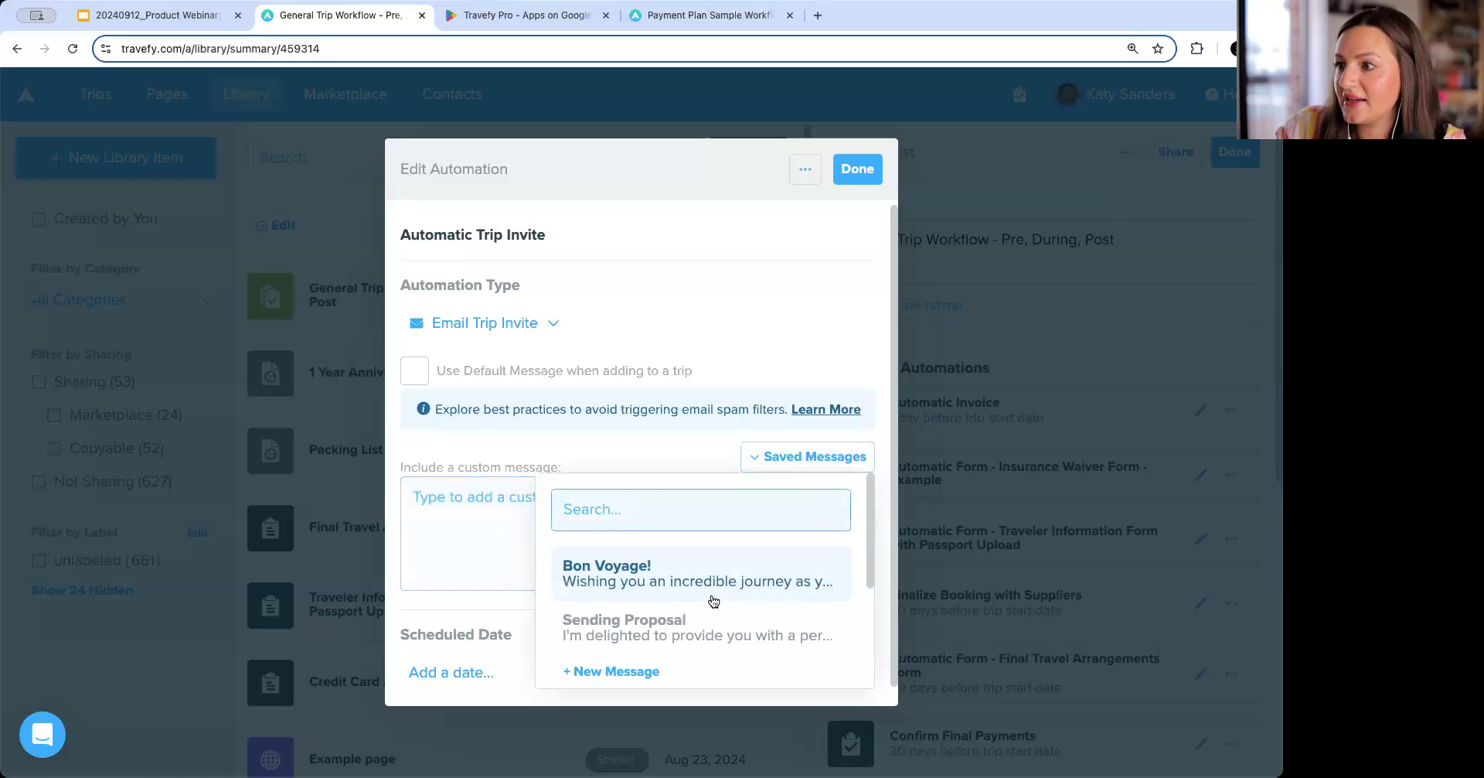
scroll(713, 601, down, 5)
scroll(695, 535, up, 5)
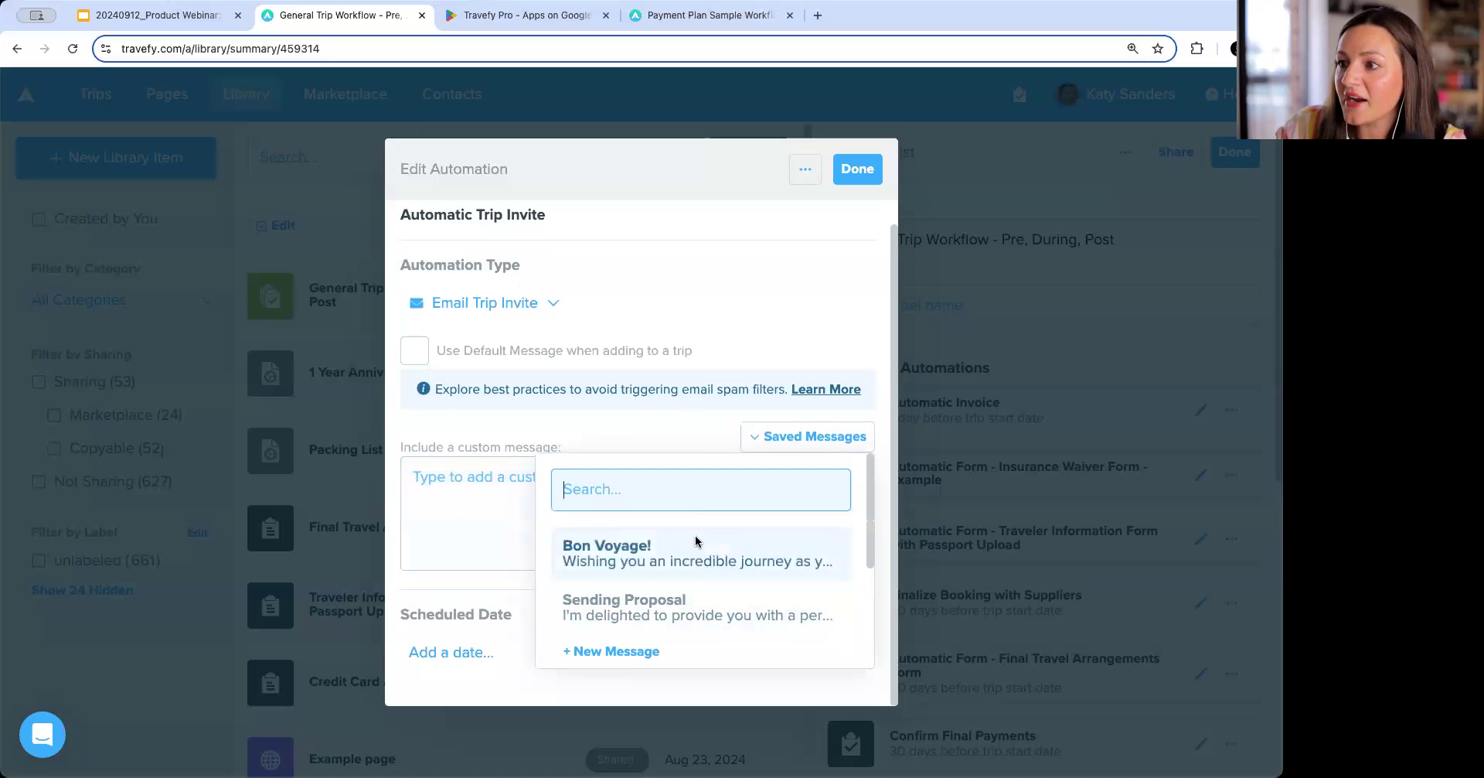
click(501, 500)
text(Welcom)
text(e HOme Message h)
text(ere)
text(1)
key(BackSpace)
text(!)
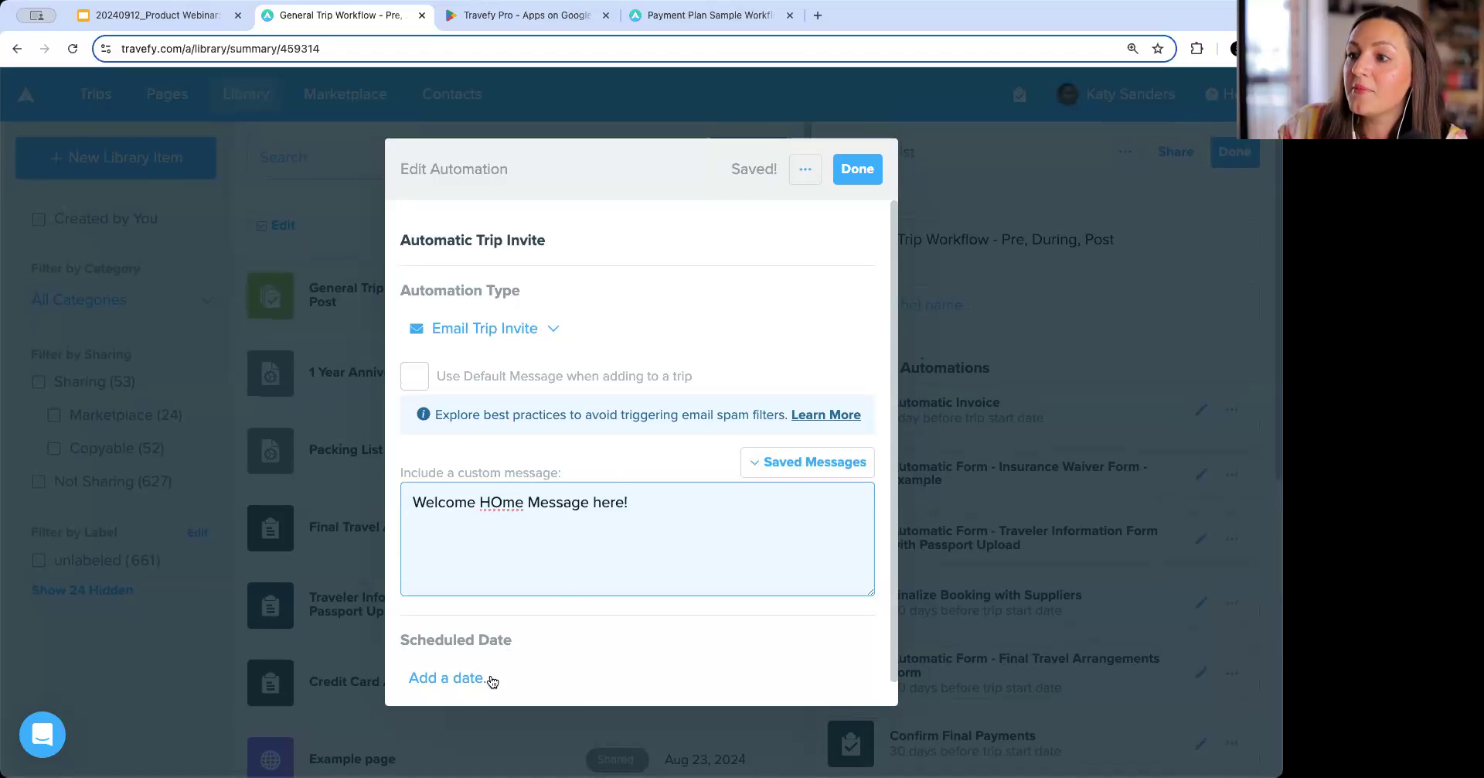
Schedule the welcome home invite for 1 day after the trip end date and close the automation.
click(464, 678)
click(465, 687)
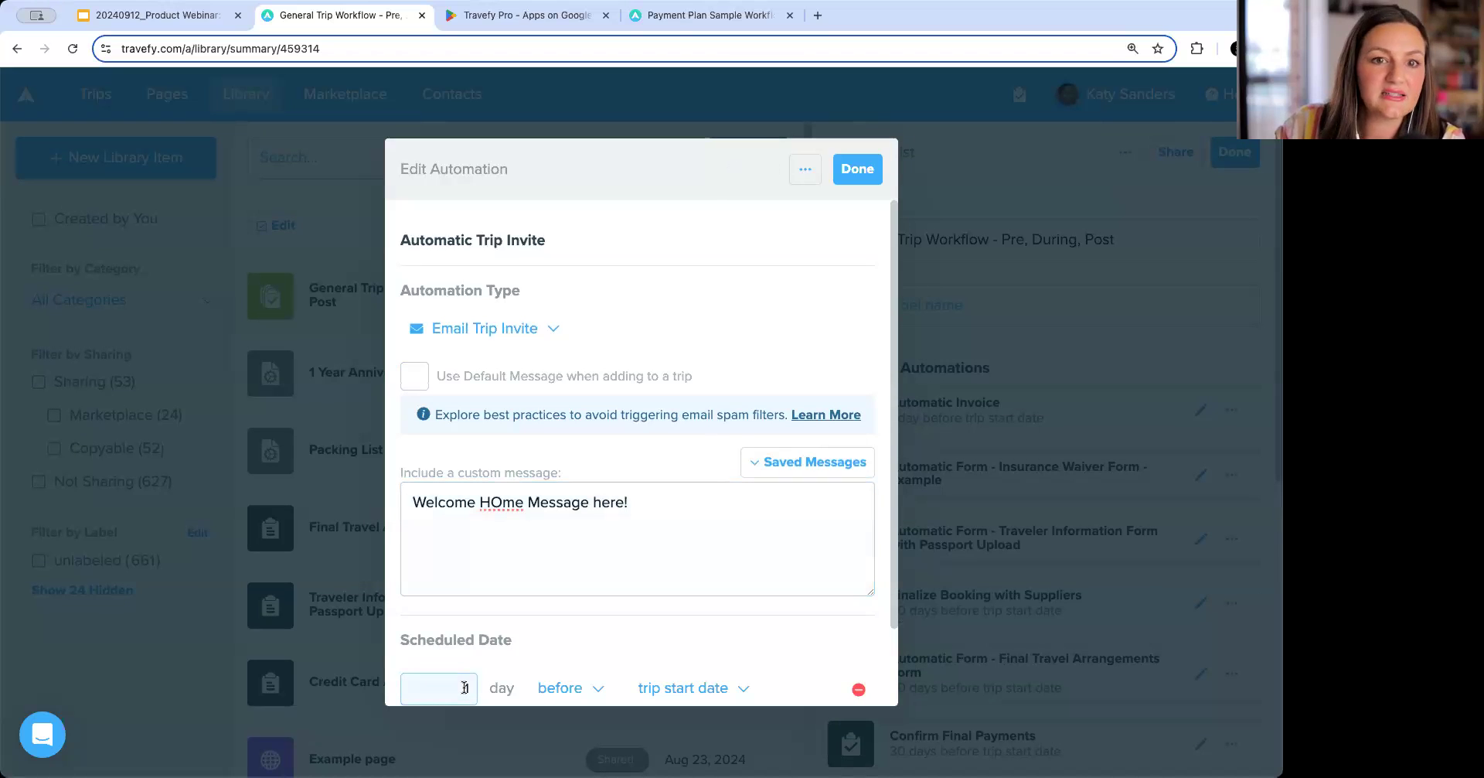
click(598, 687)
click(592, 676)
click(696, 607)
click(704, 676)
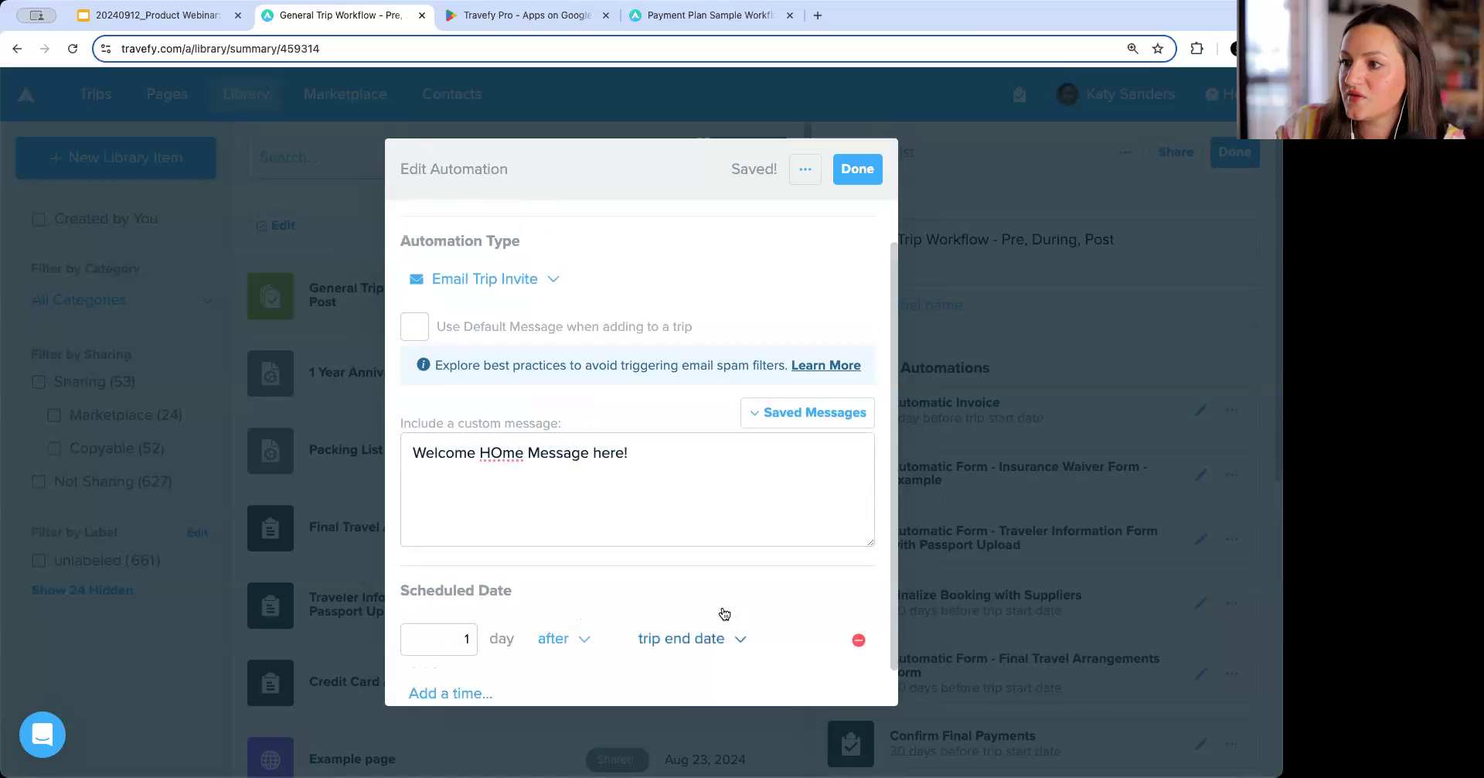
click(857, 168)
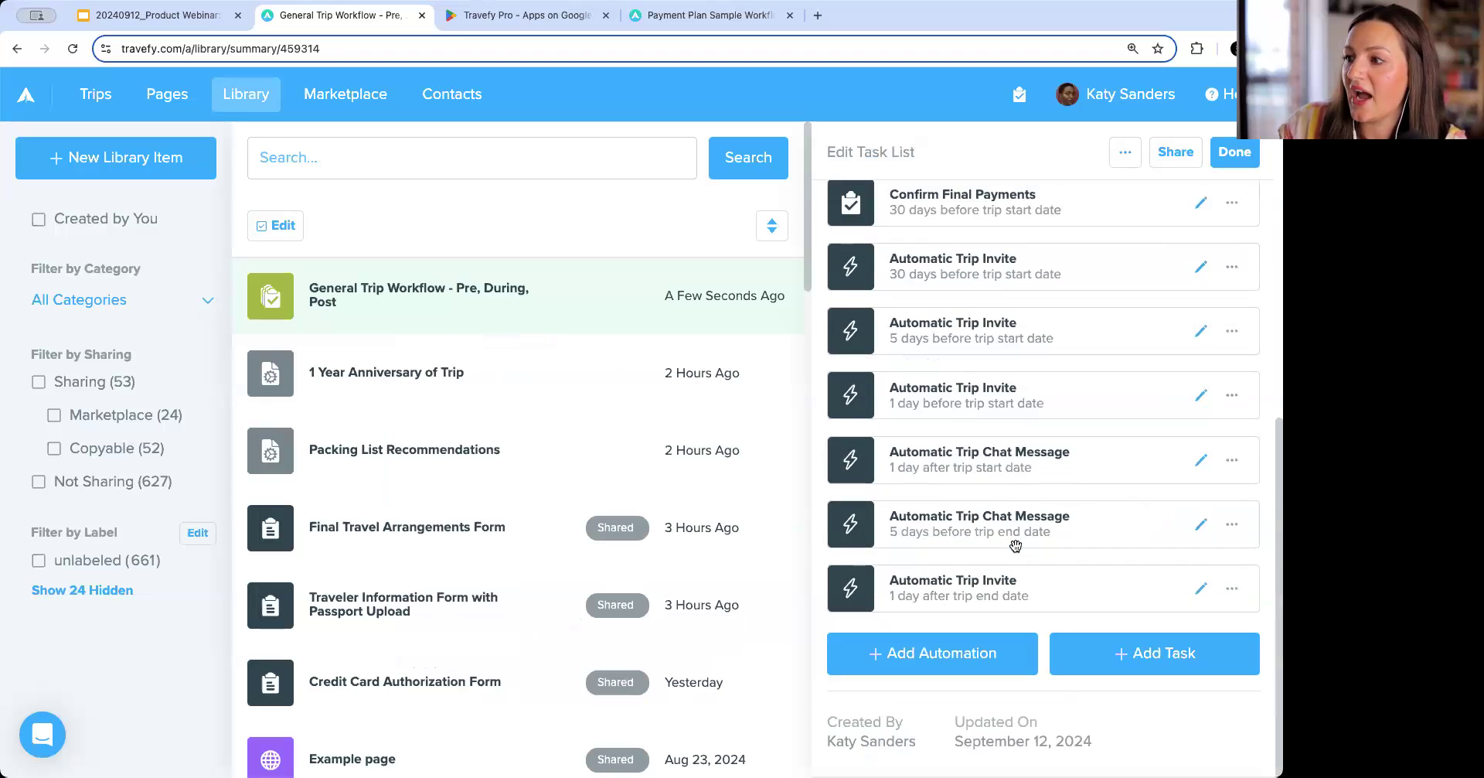
Add a Form automation and choose the Post Trip Feedback Form (Created by Travefy) by searching 'feedback'.
click(944, 665)
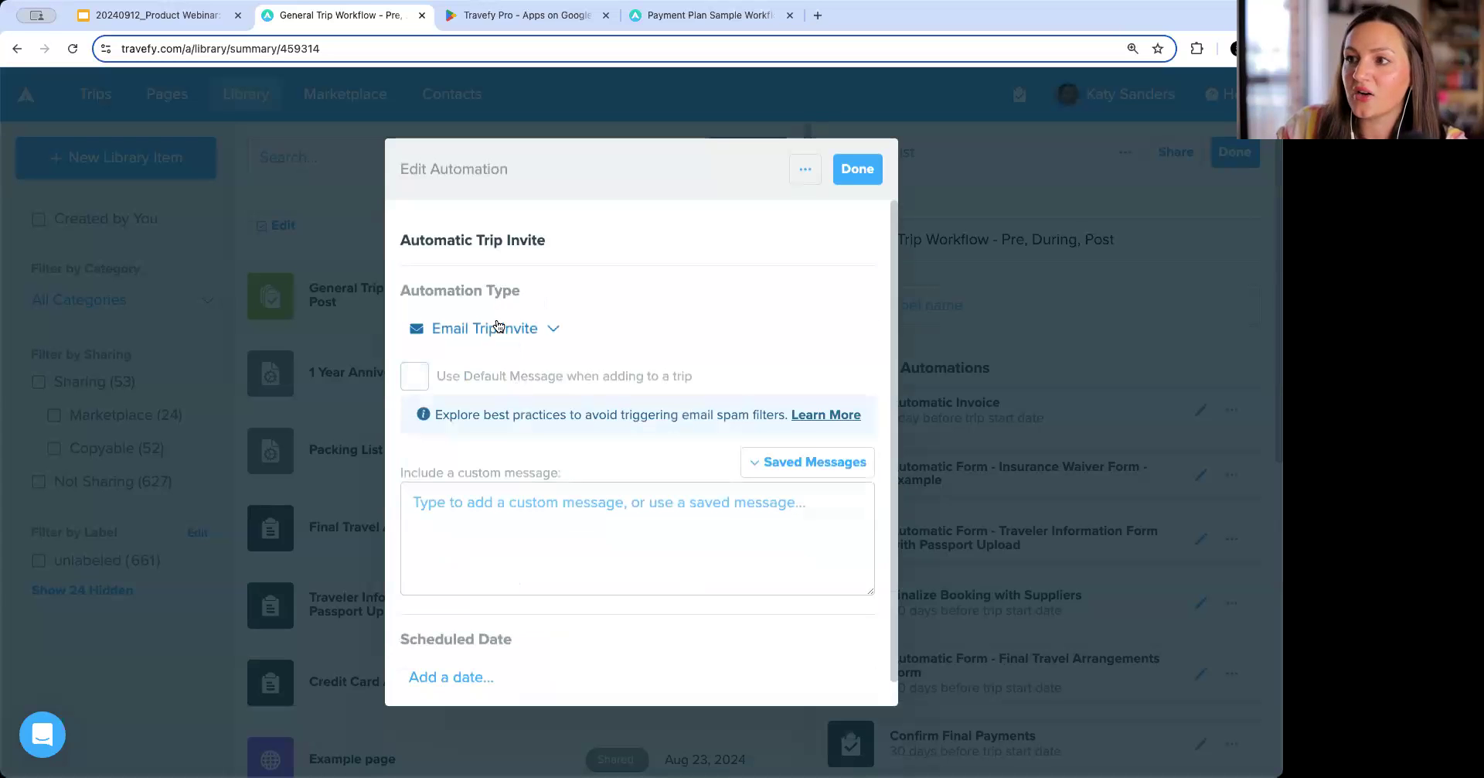
click(499, 326)
click(492, 429)
click(498, 411)
text(feedback)
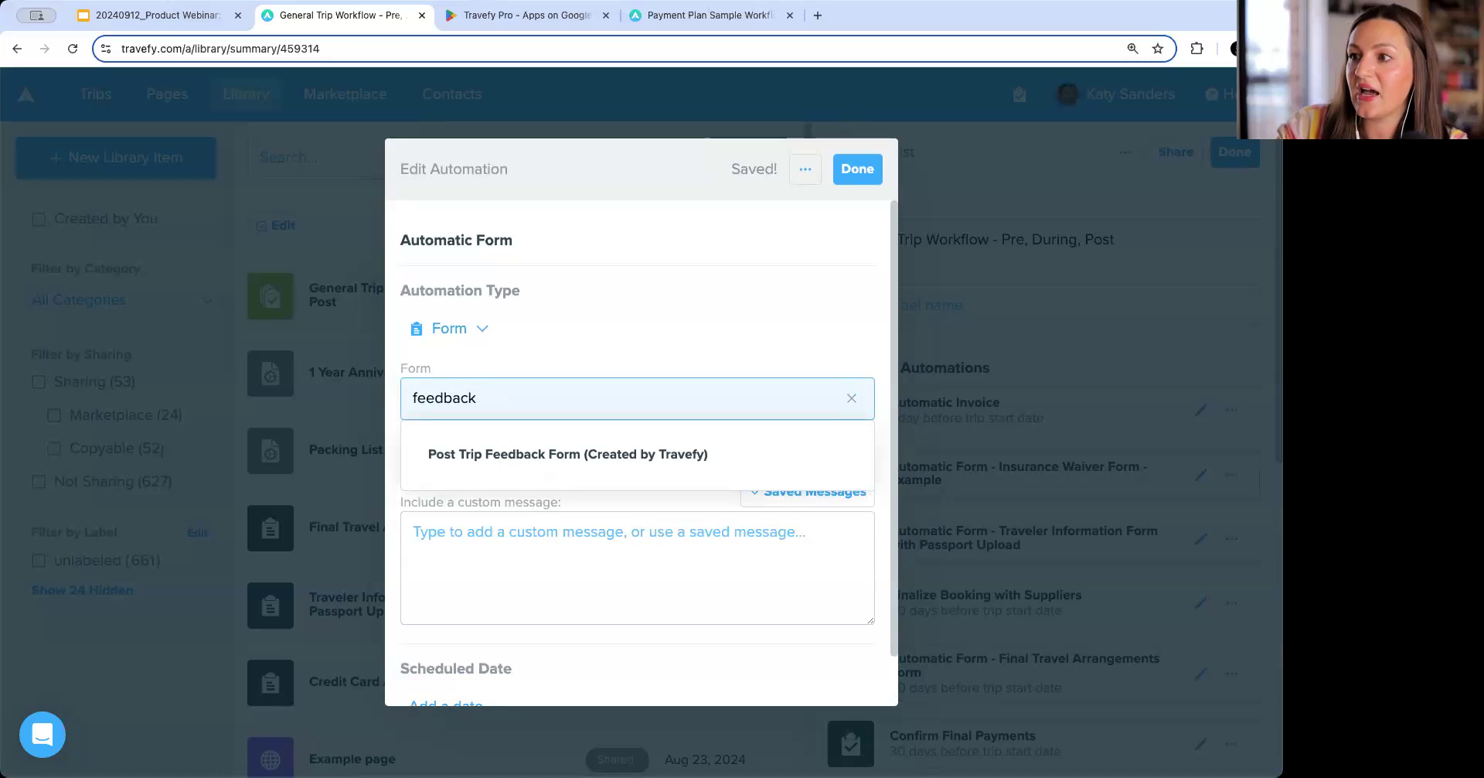
key(Return)
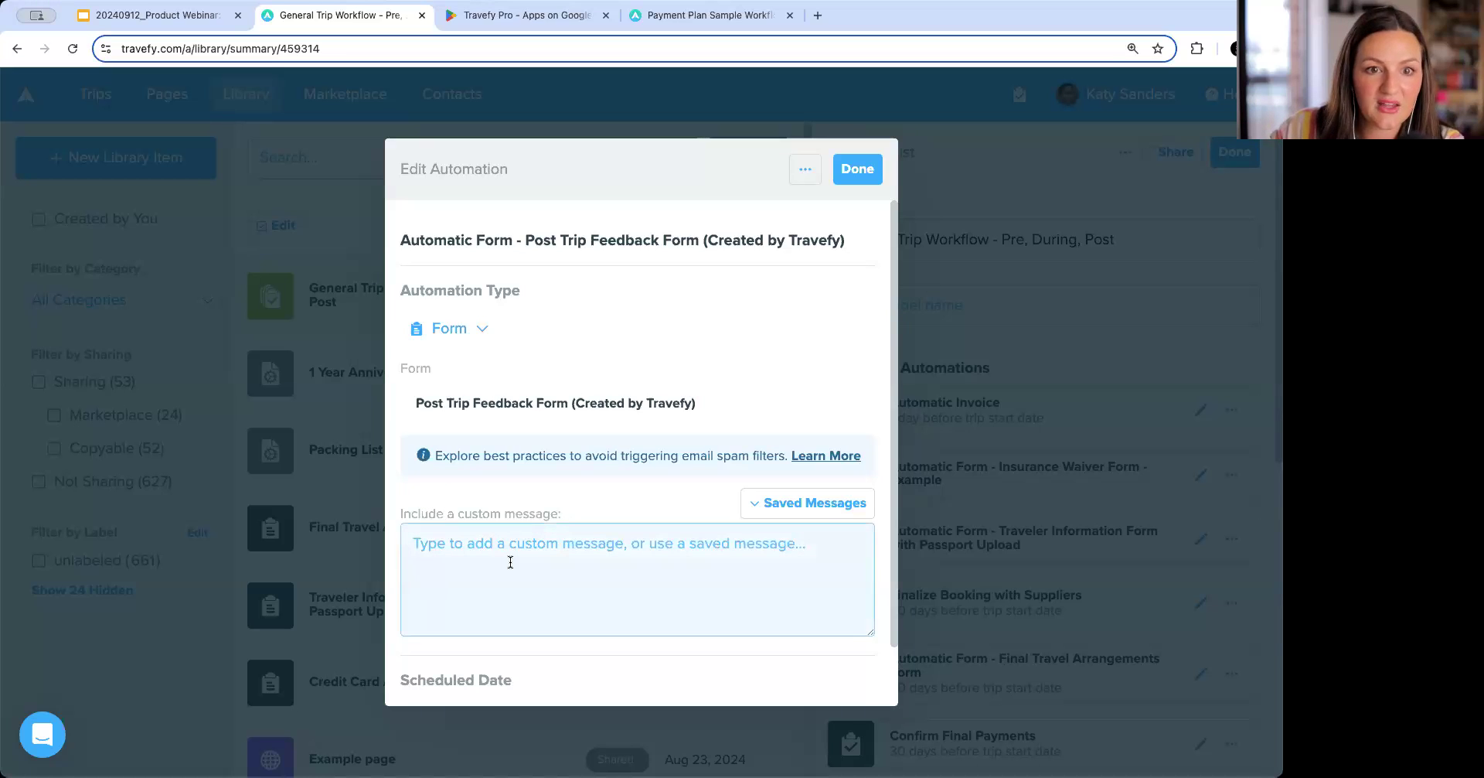
Schedule the feedback form for 3 days after the trip end date and close the automation.
scroll(536, 516, down, 1)
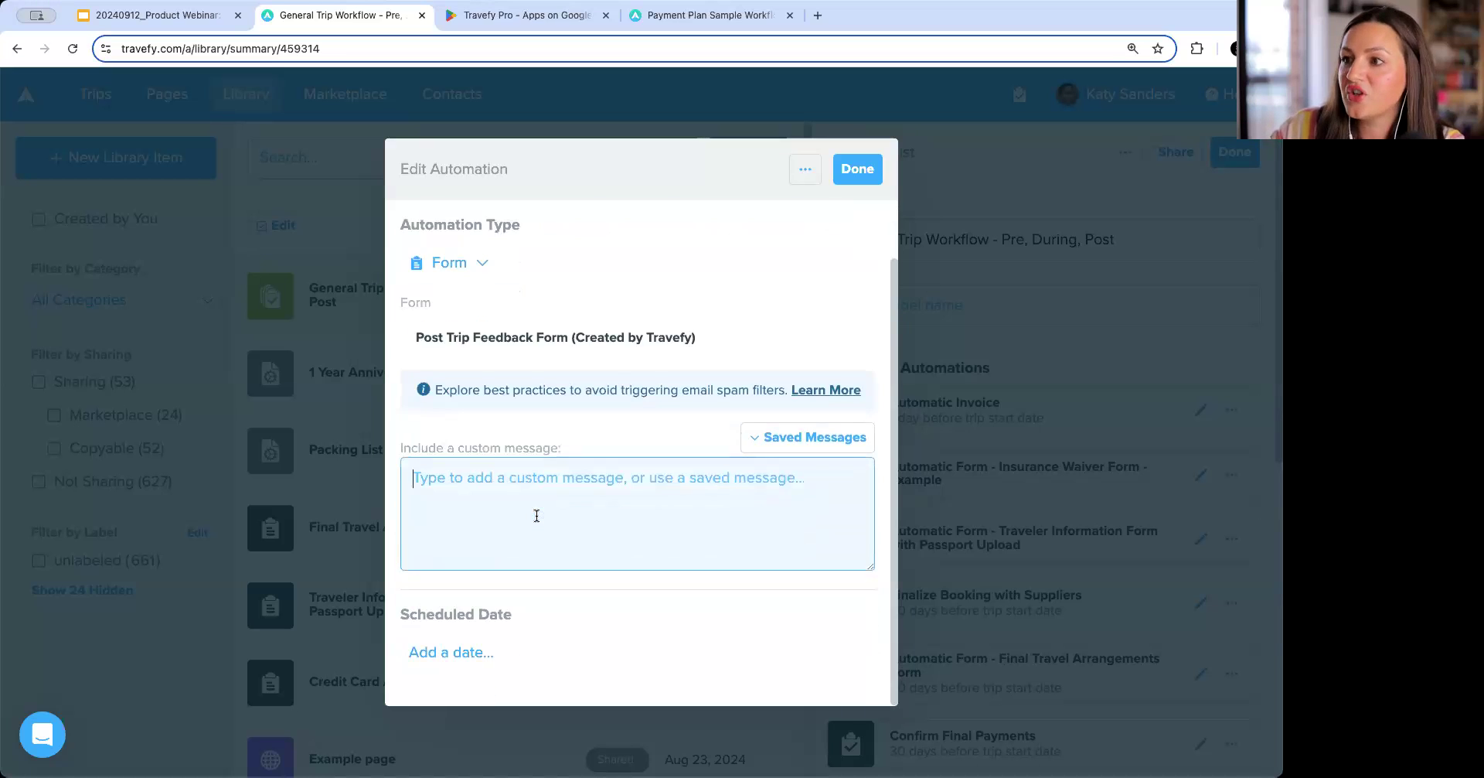
click(487, 651)
click(473, 662)
text(3)
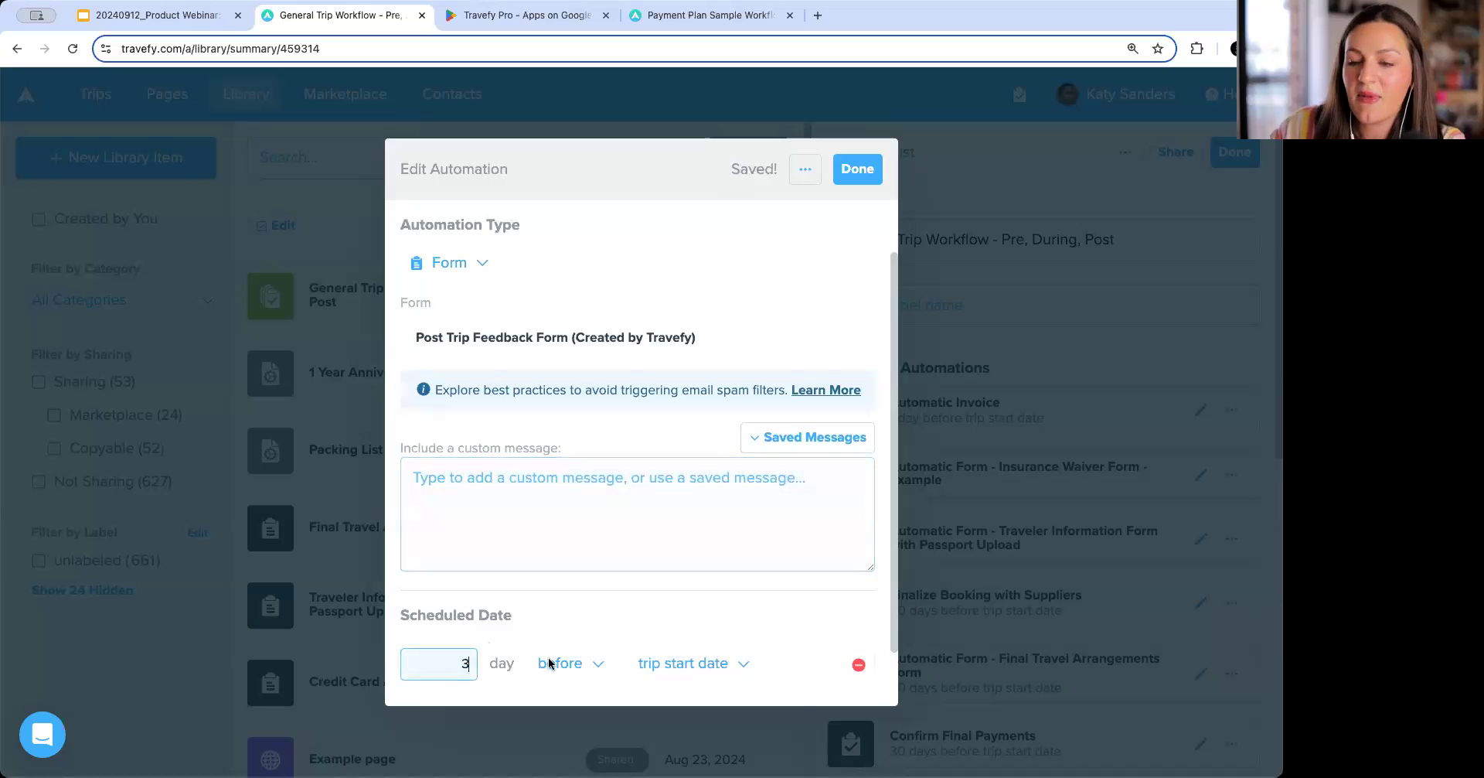
click(592, 666)
click(580, 673)
click(690, 598)
click(706, 673)
scroll(772, 522, up, 2)
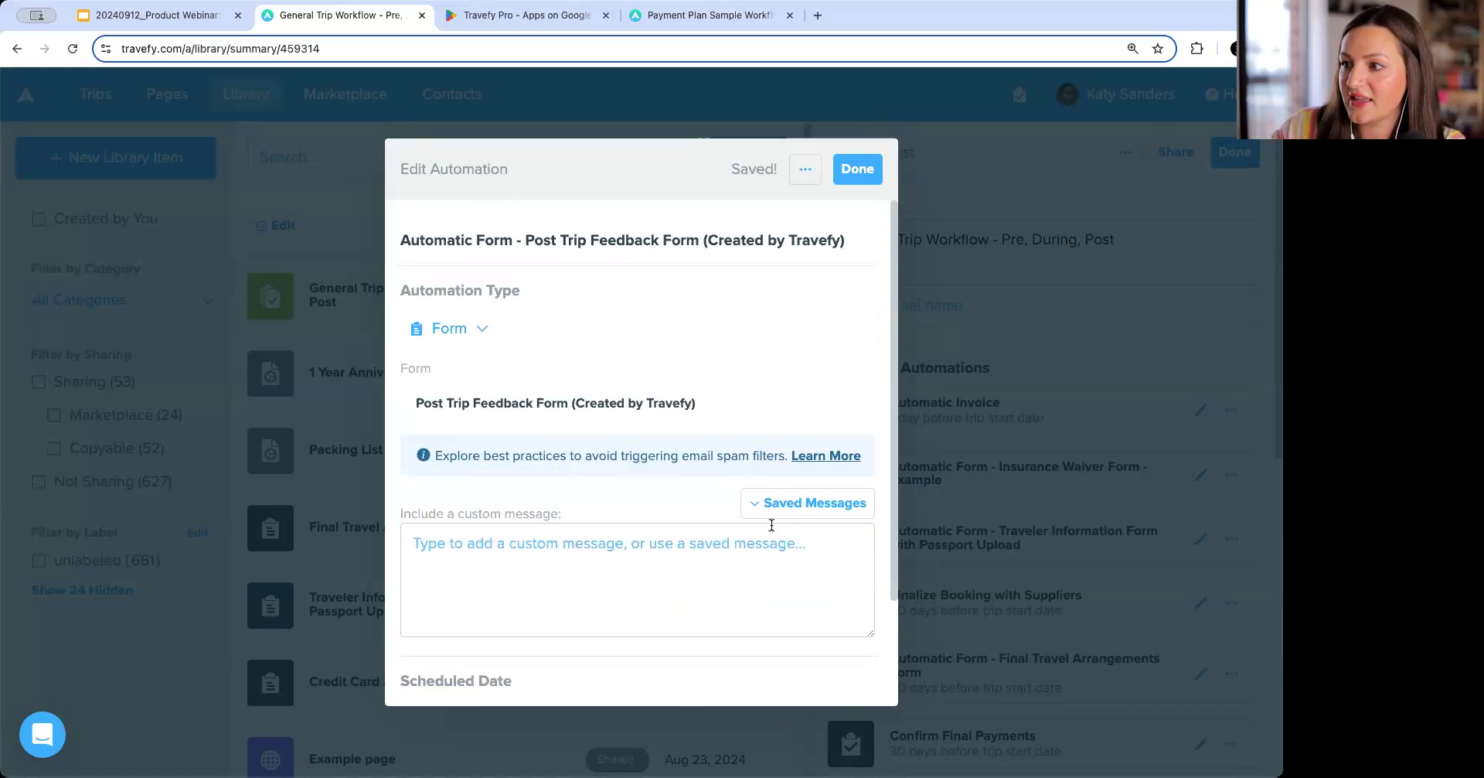
click(864, 169)
scroll(959, 428, down, 2)
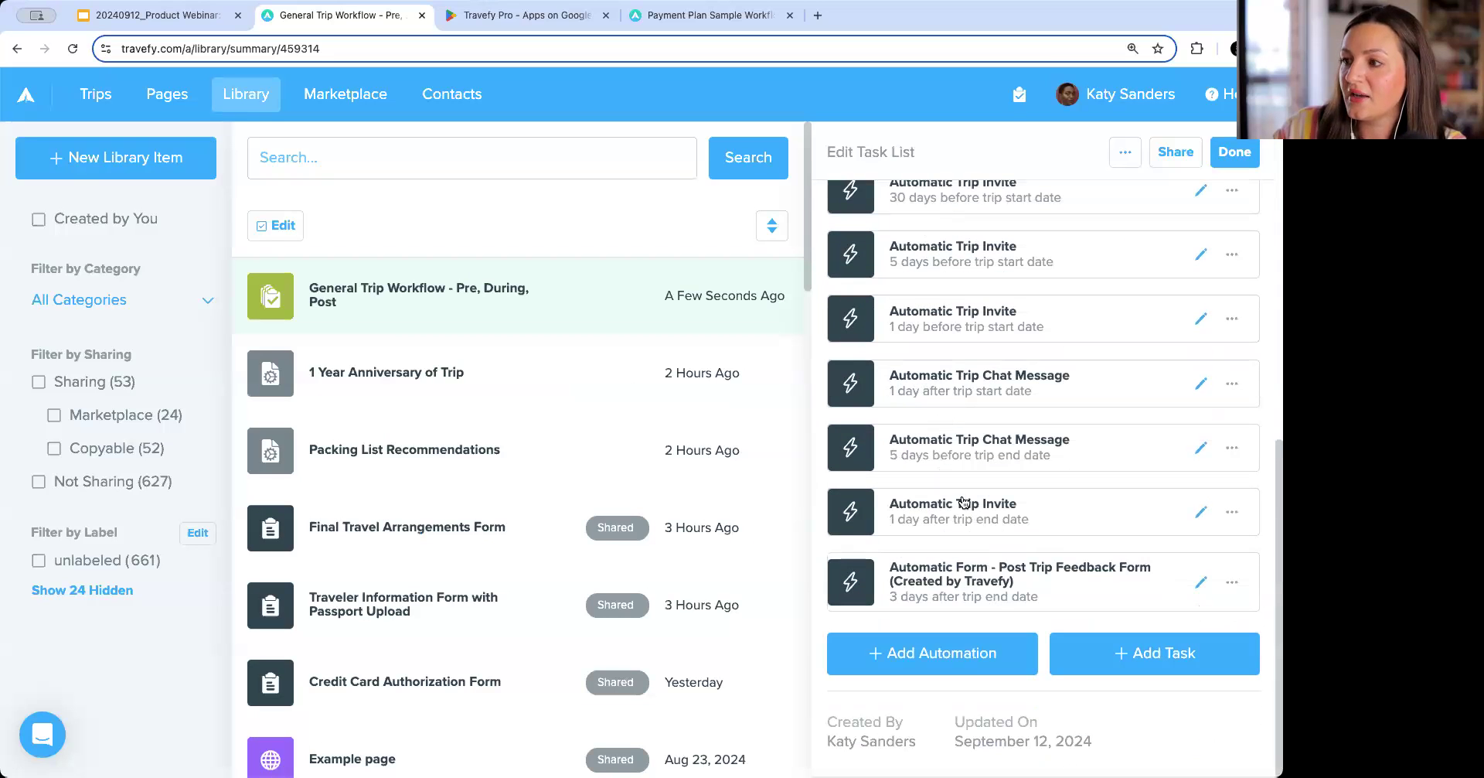
Add an Email Trip Invite automation and insert the one-year anniversary saved message found by searching 'year'.
click(976, 663)
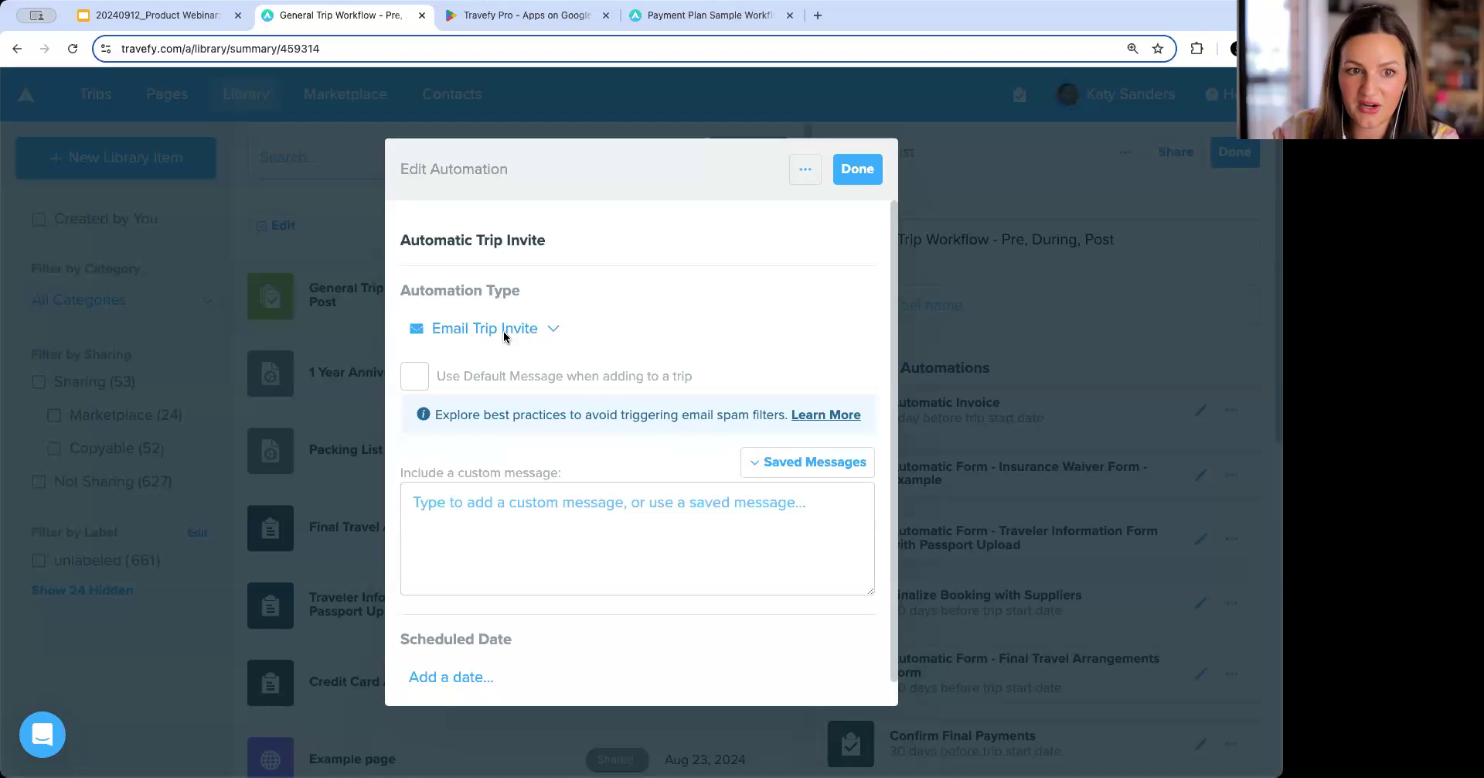
click(762, 522)
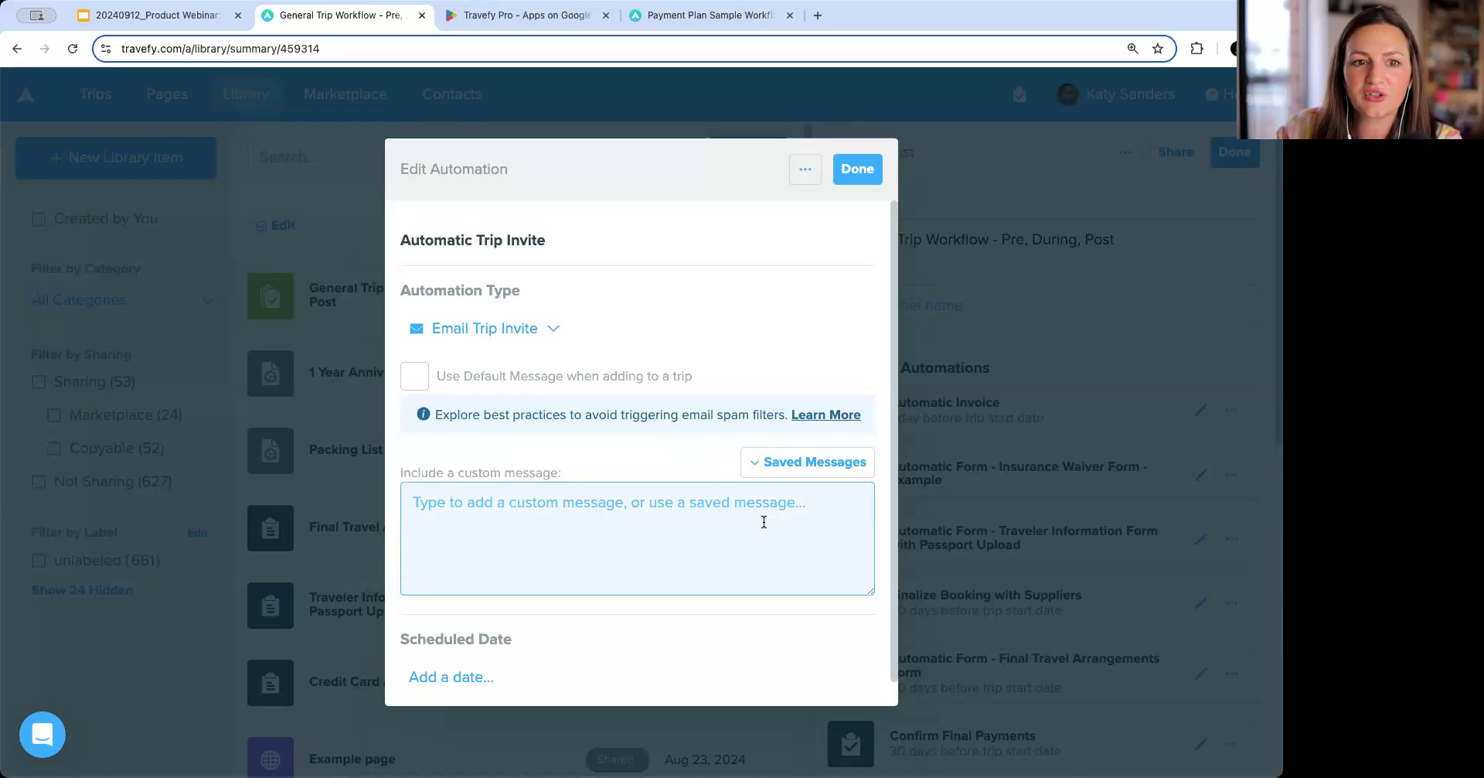
click(815, 462)
scroll(801, 552, down, 3)
scroll(663, 533, up, 5)
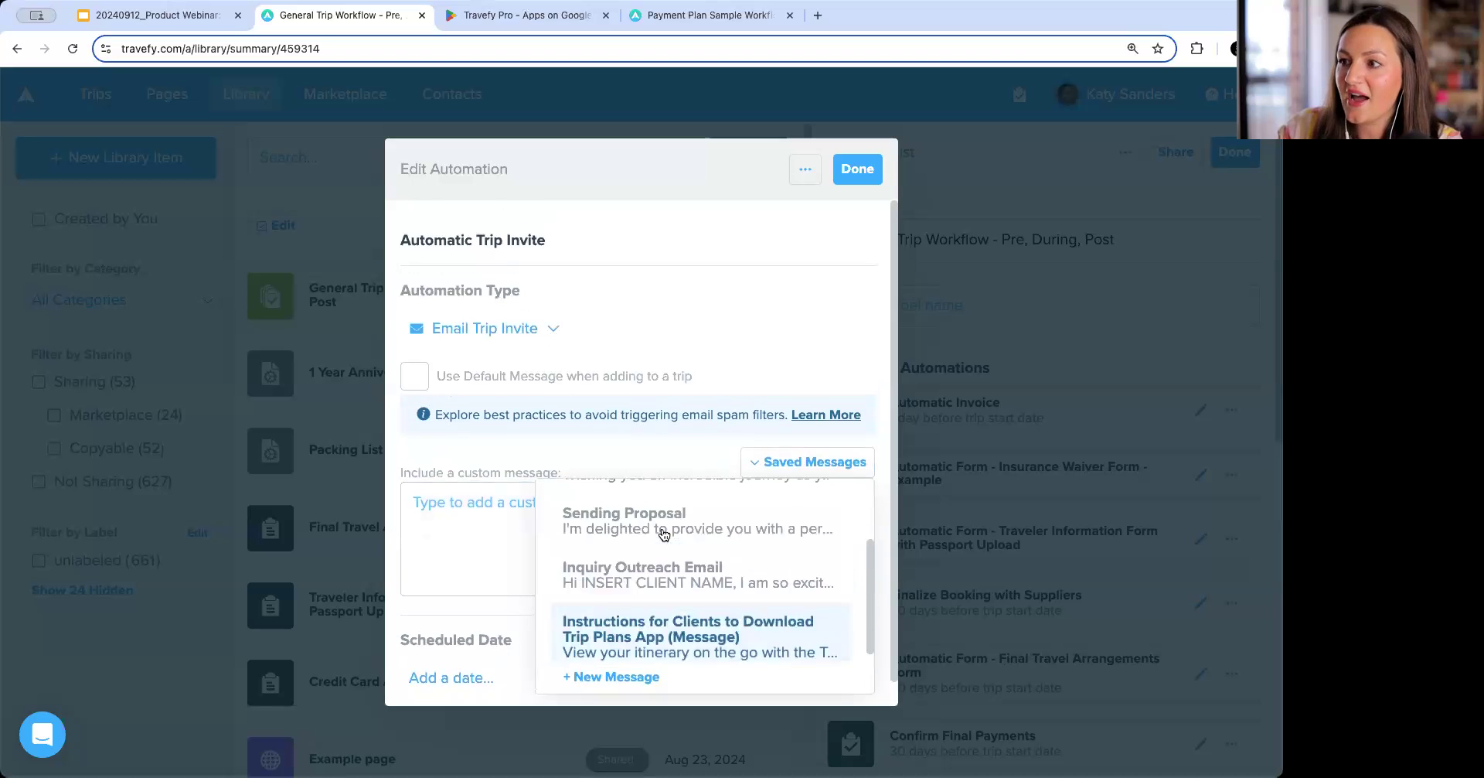
text(year)
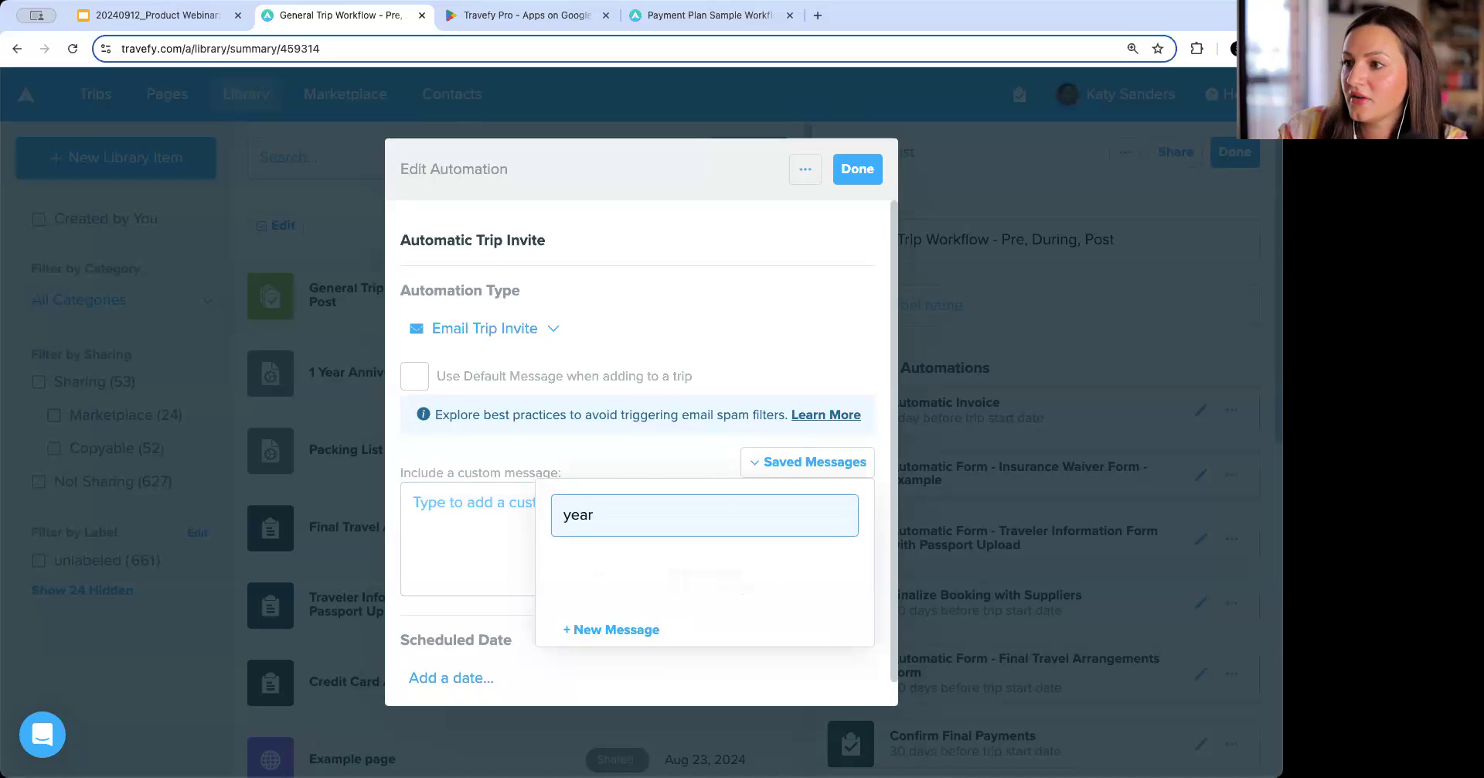
click(675, 571)
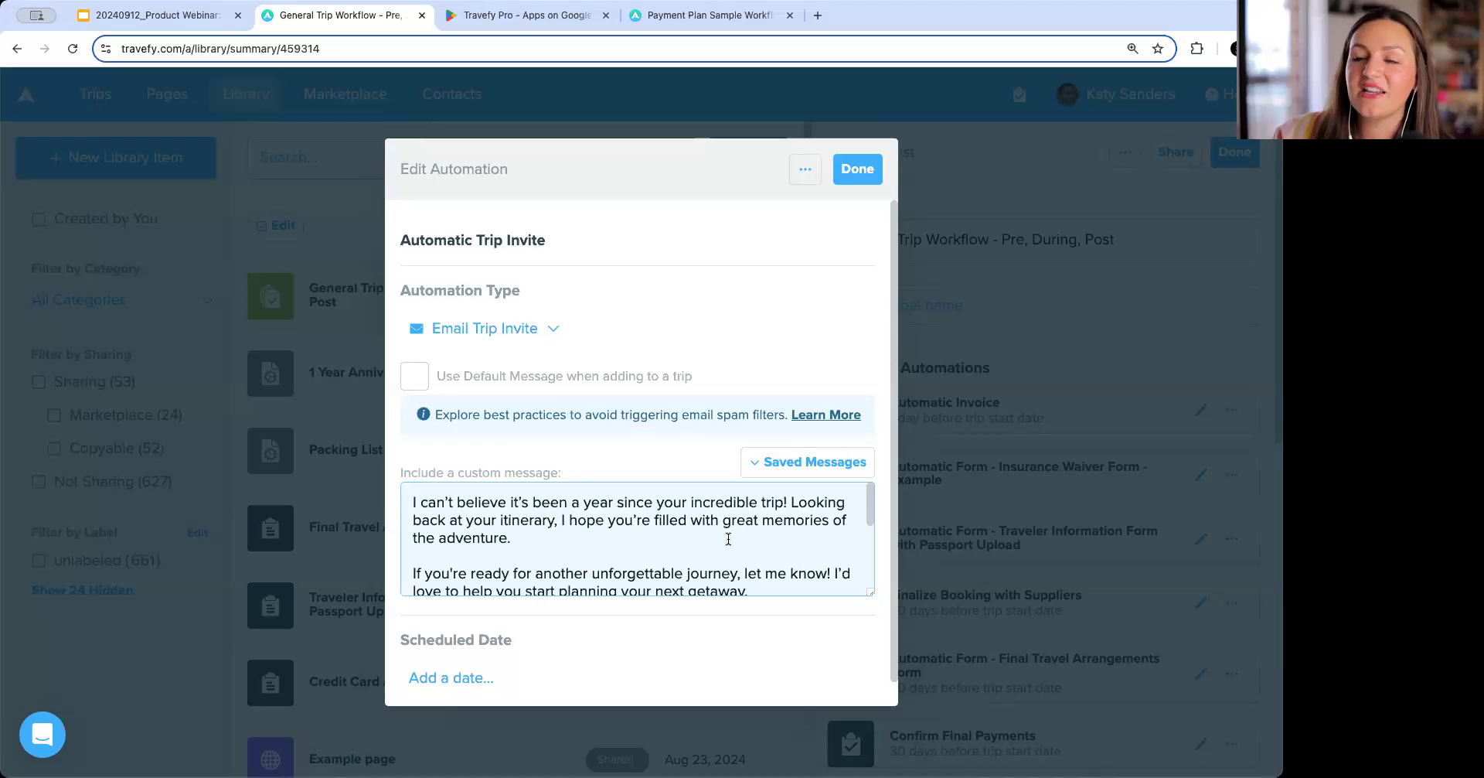
Schedule the one-year anniversary invite for 365 days before the trip start date and close the automation.
scroll(728, 539, down, 3)
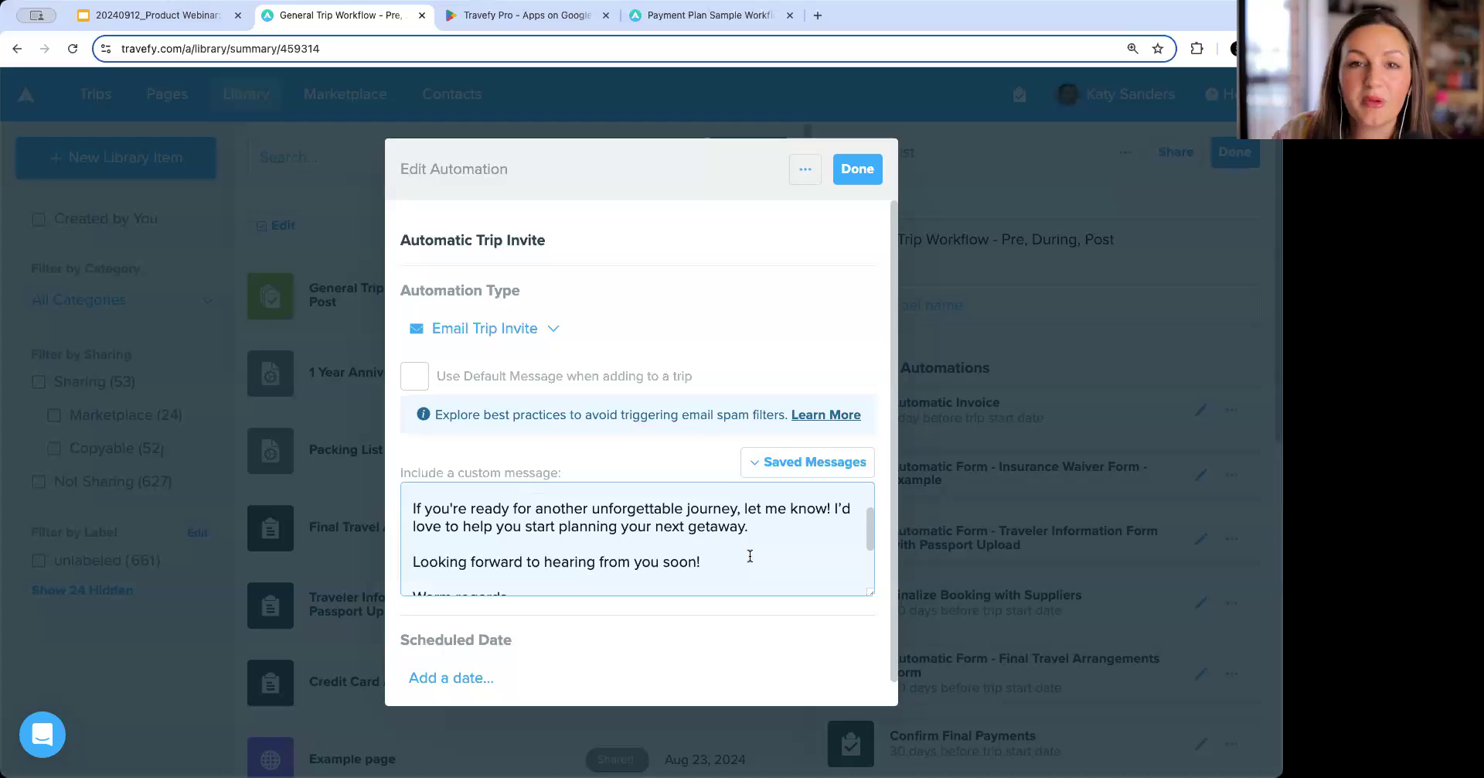
click(470, 679)
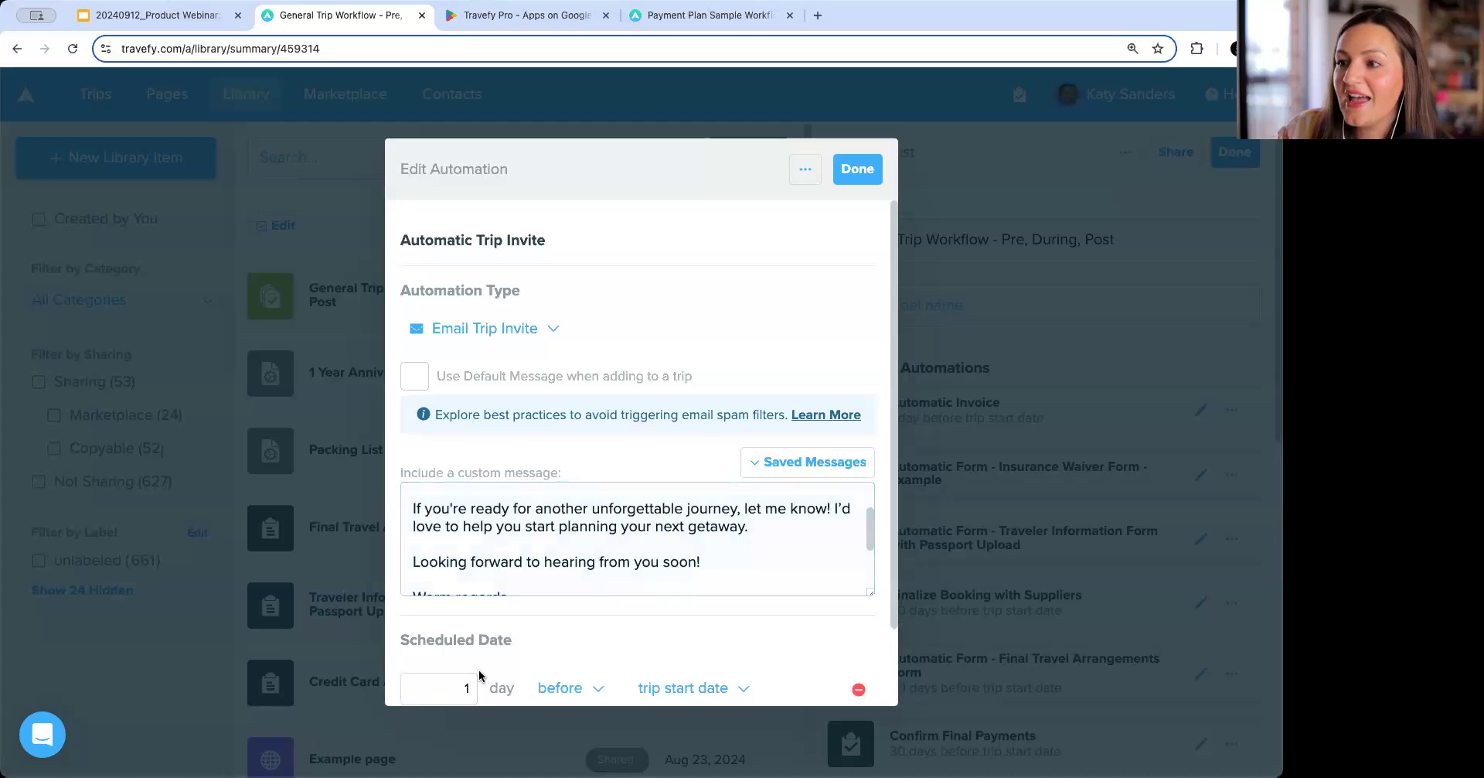
scroll(484, 661, down, 2)
double_click(467, 598)
text(3)
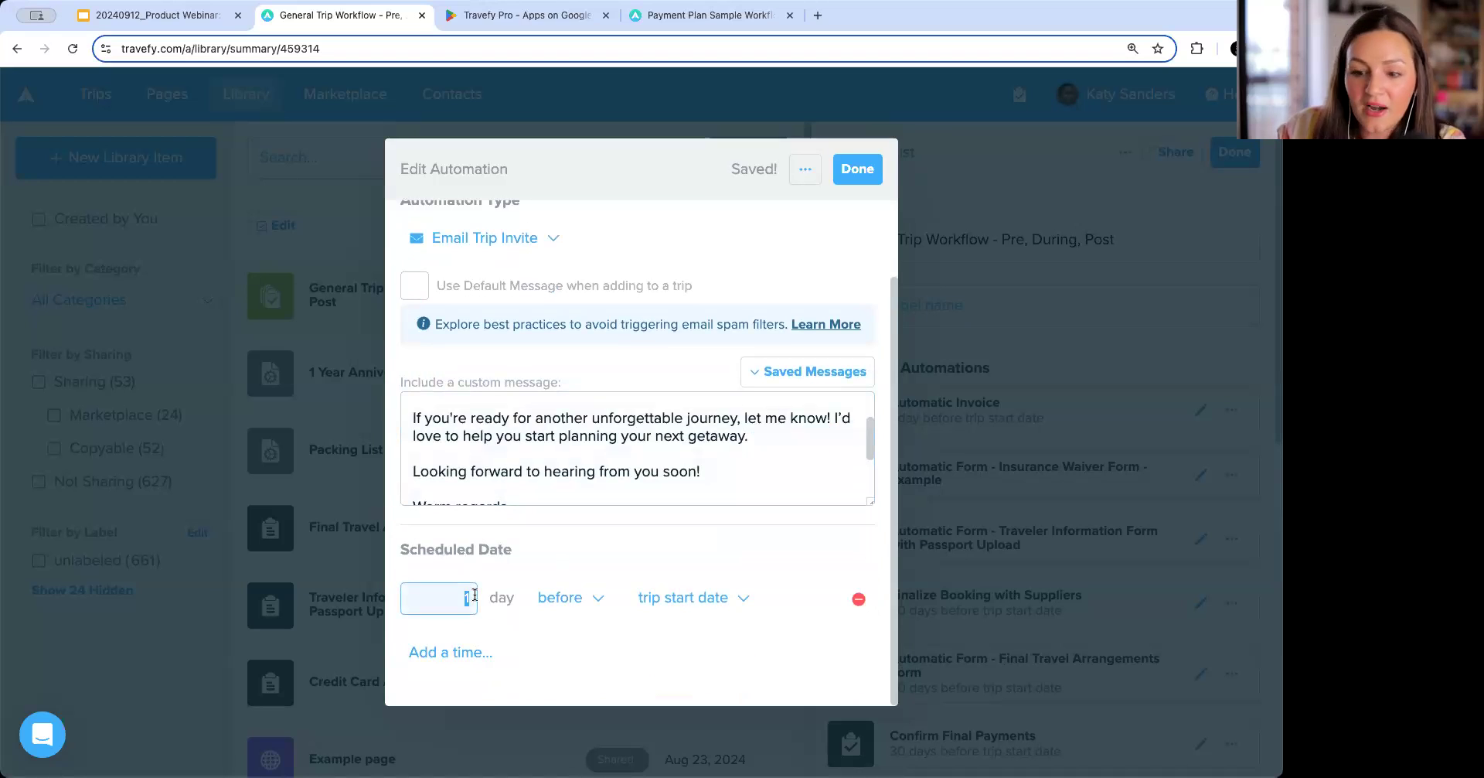
text(65)
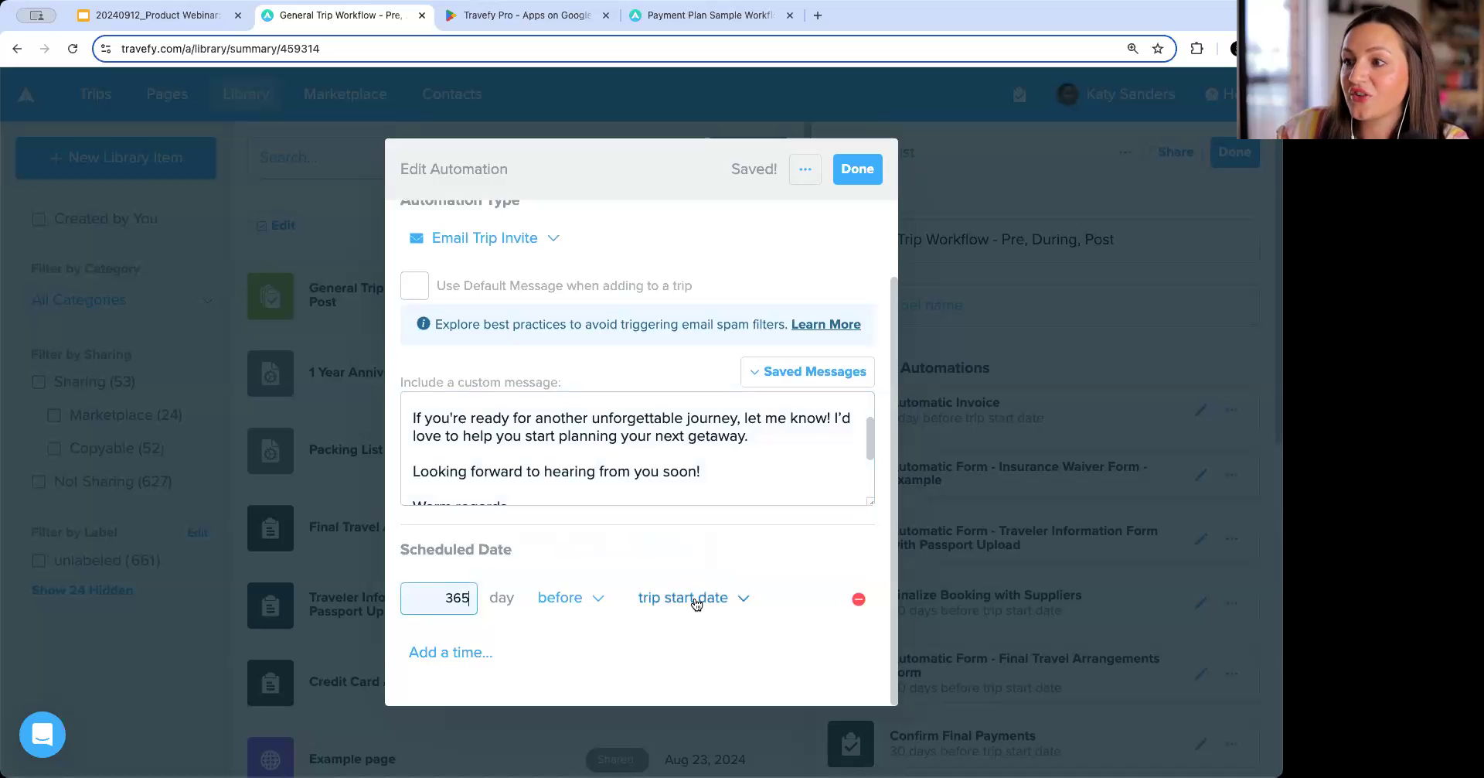
click(857, 168)
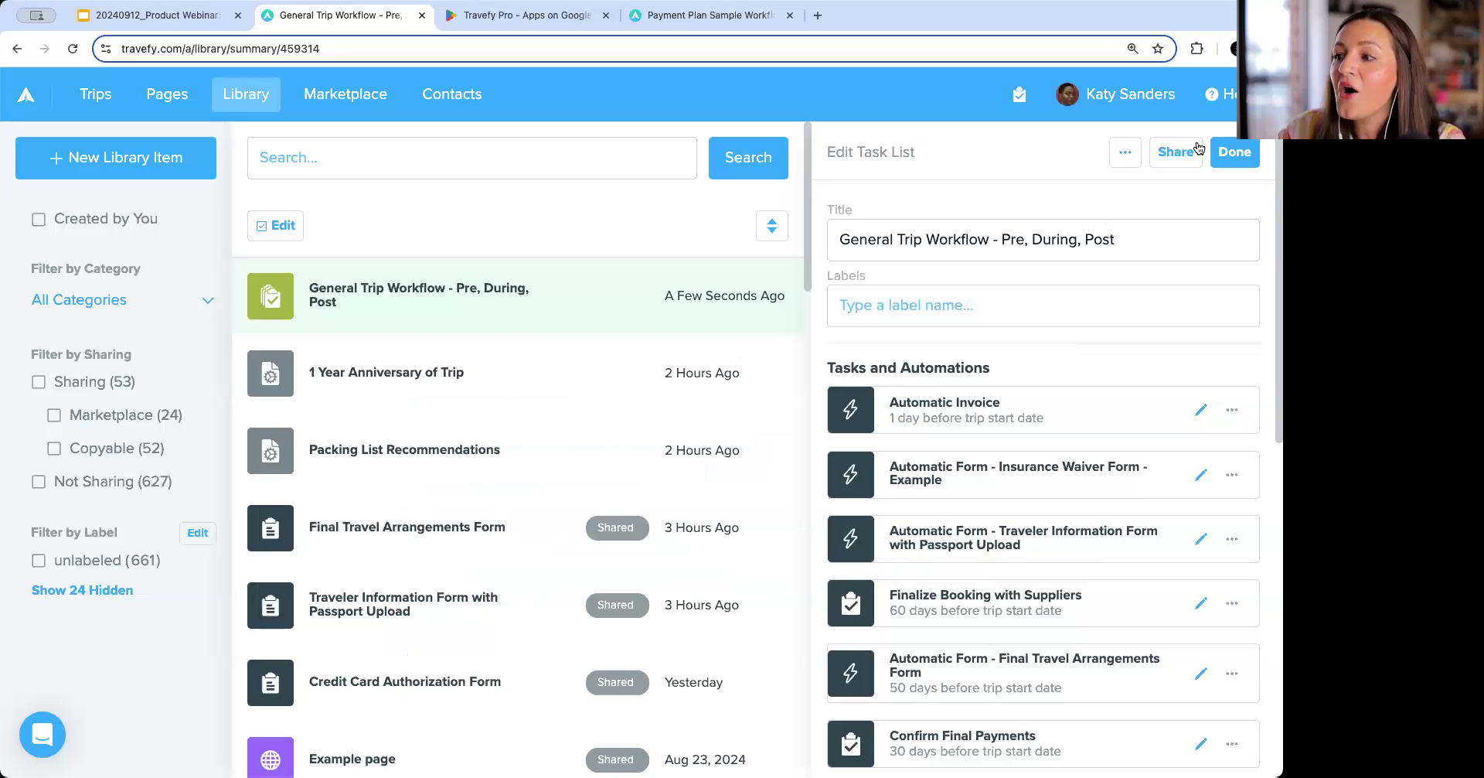
Review the task list's automations, then finish and close the task list.
click(1237, 155)
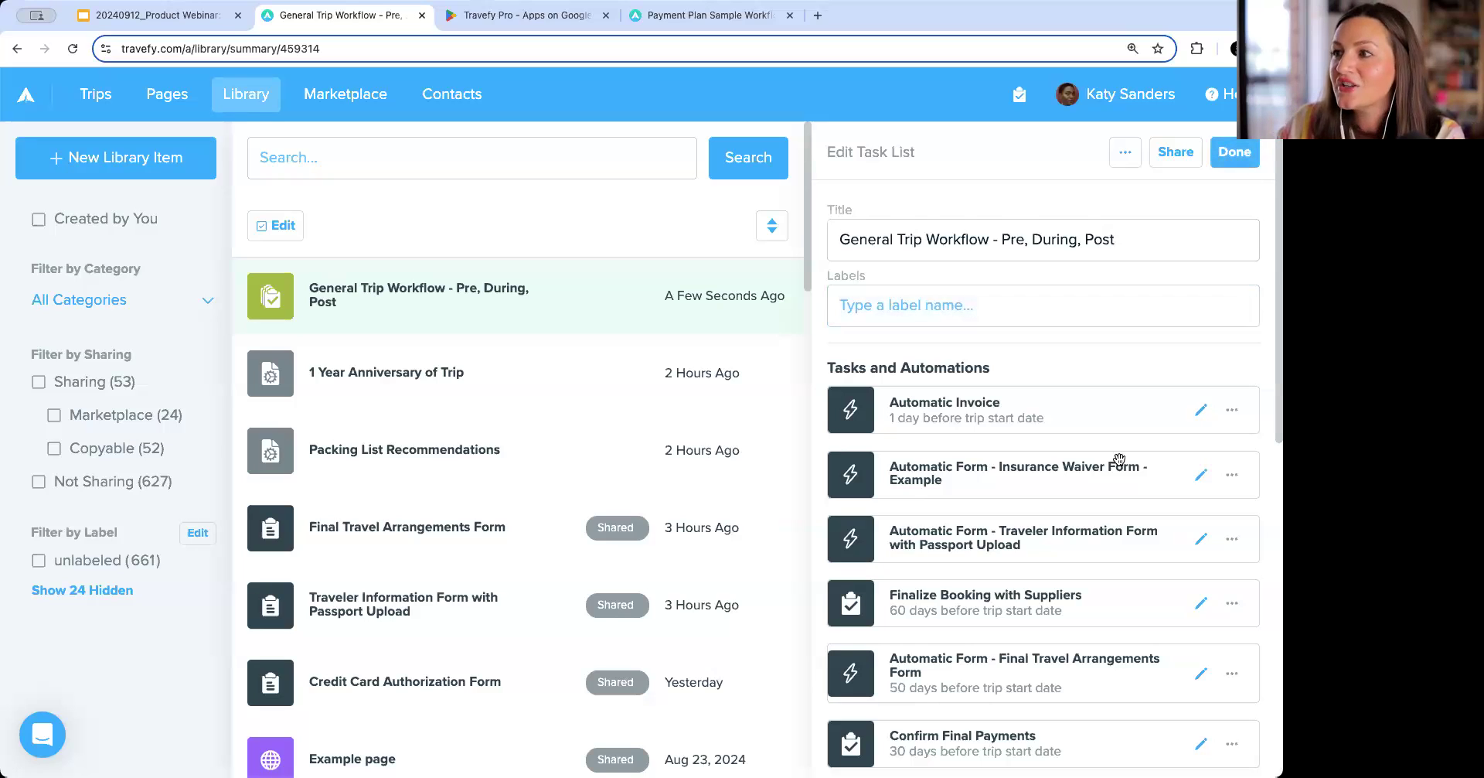
scroll(1120, 459, down, 9)
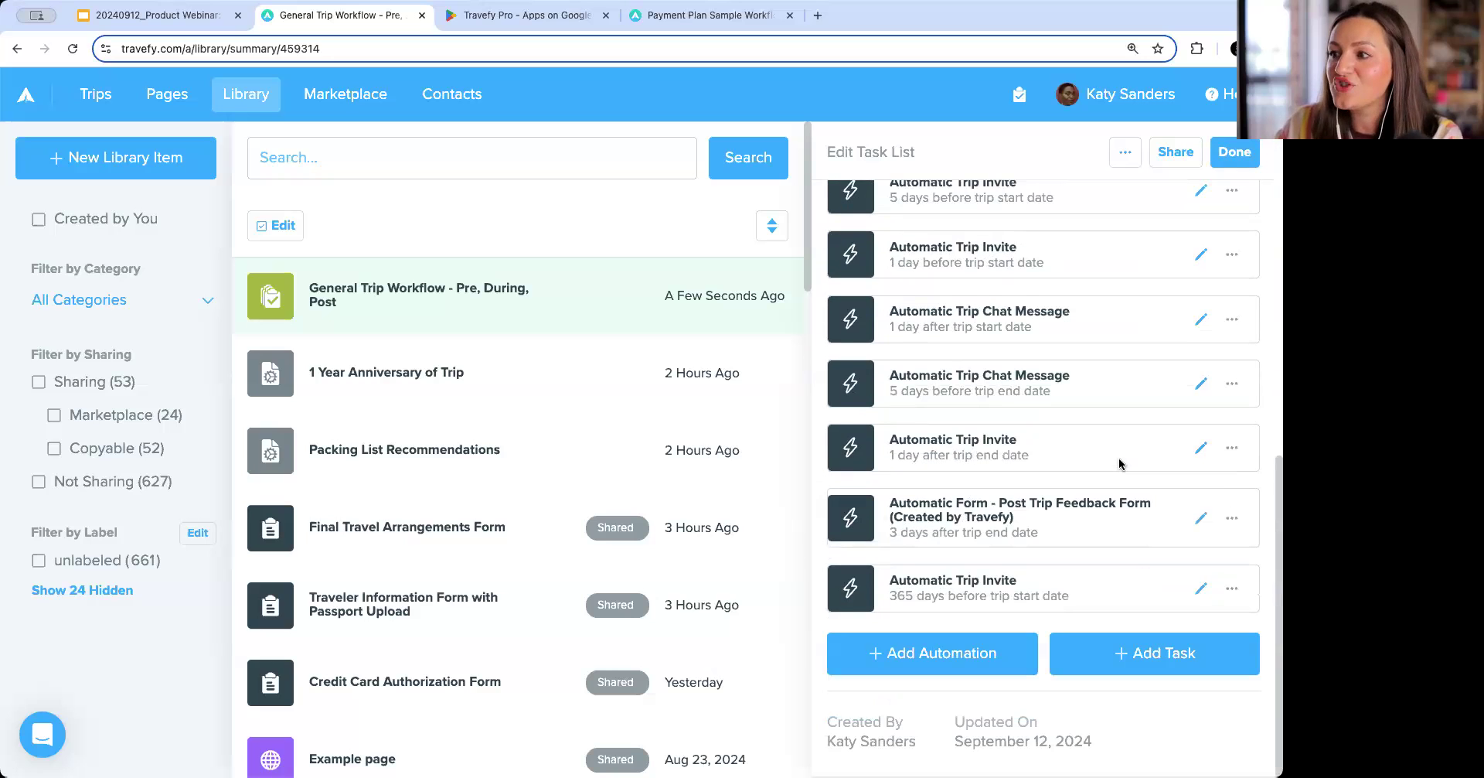
scroll(1120, 459, up, 4)
scroll(1119, 459, up, 5)
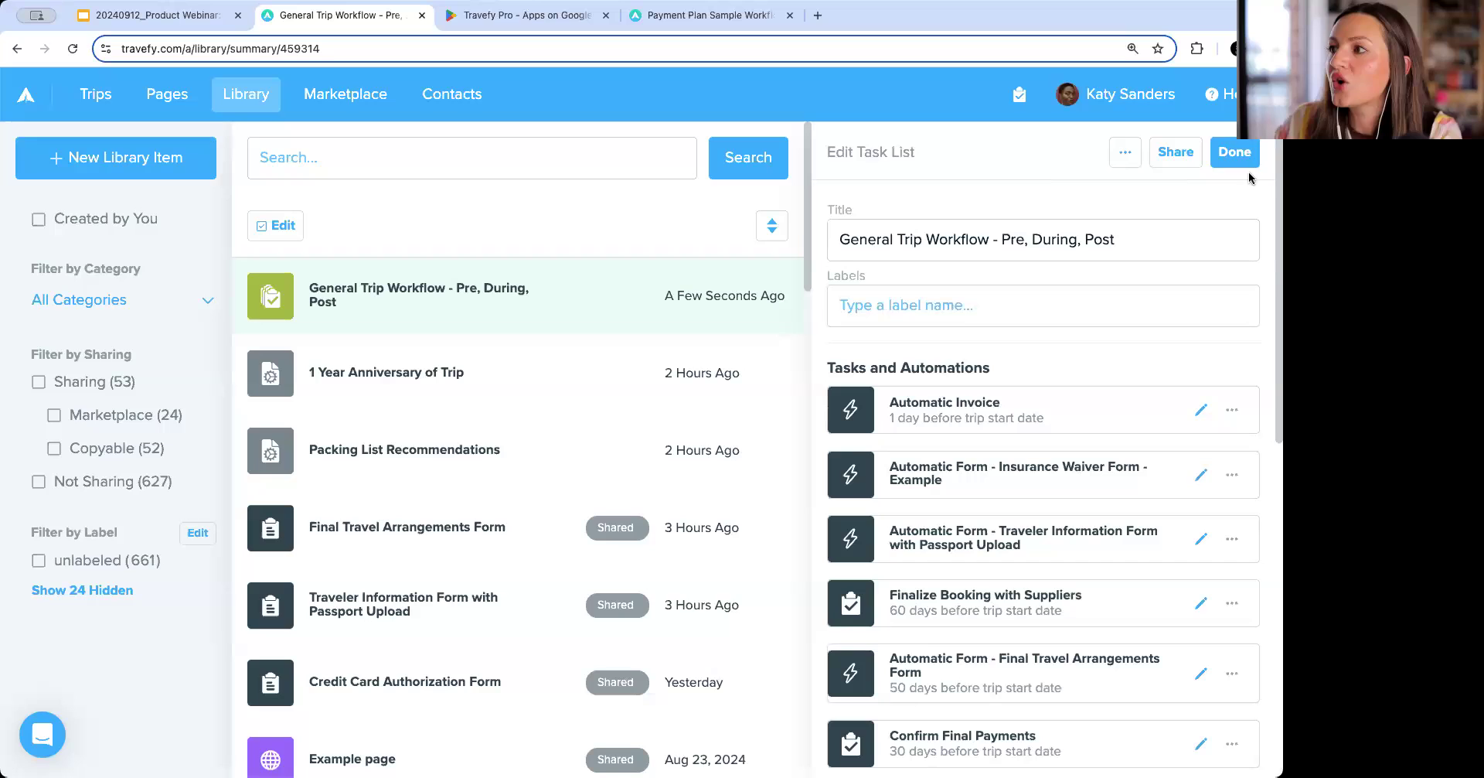
click(1235, 152)
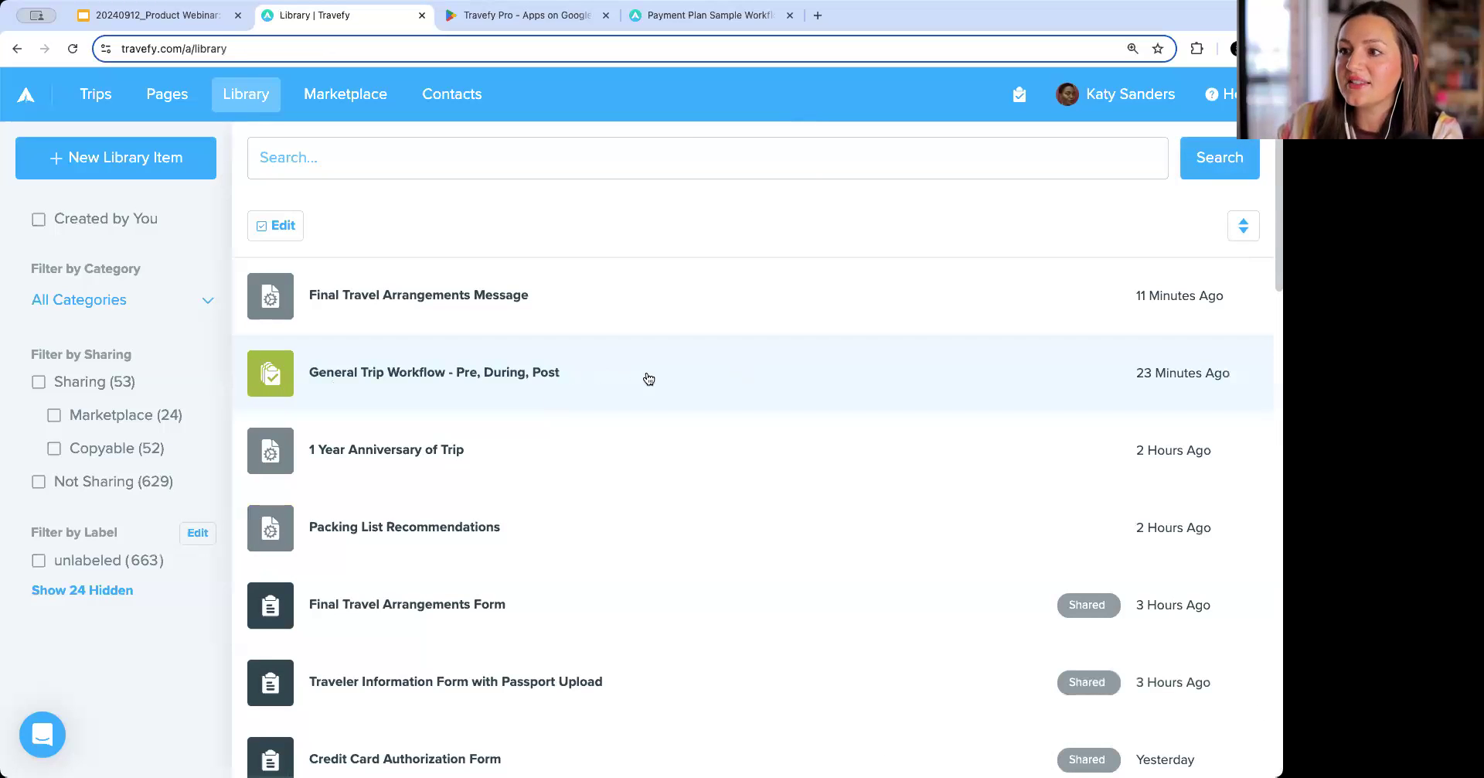
click(649, 378)
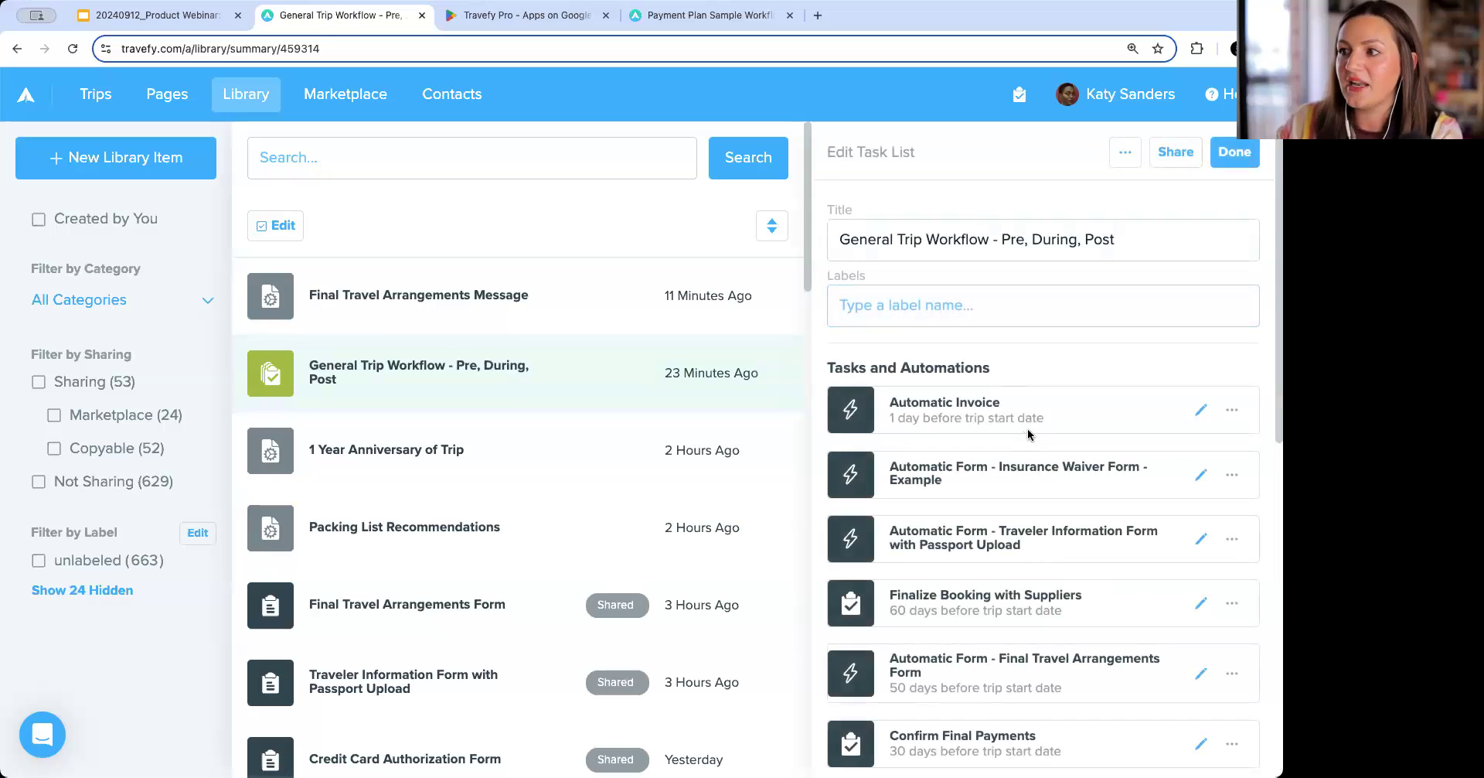
click(1220, 154)
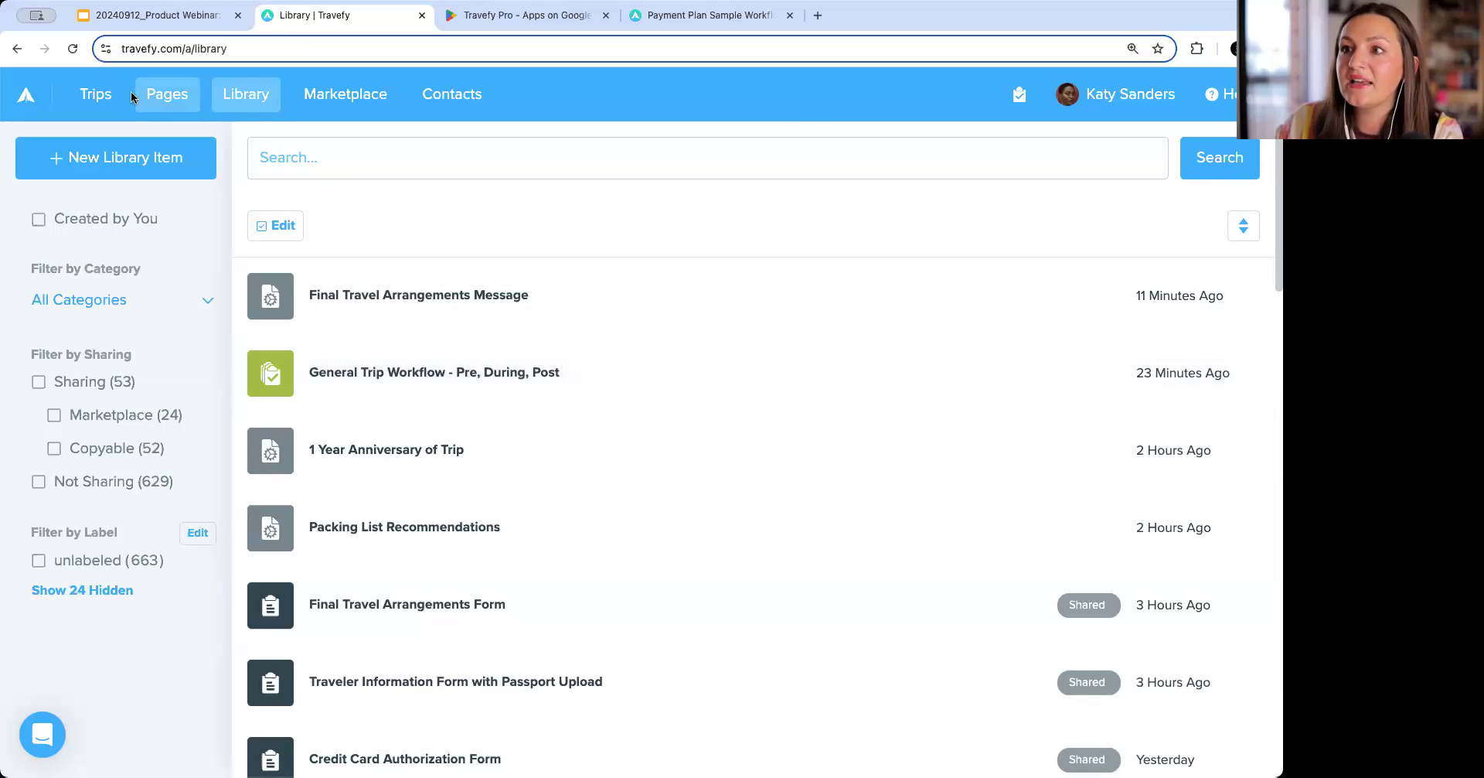
Open the Smith Family Cancun Vacation trip and import the General Trip Workflow - Pre, During, Post task list into its tasks.
click(95, 101)
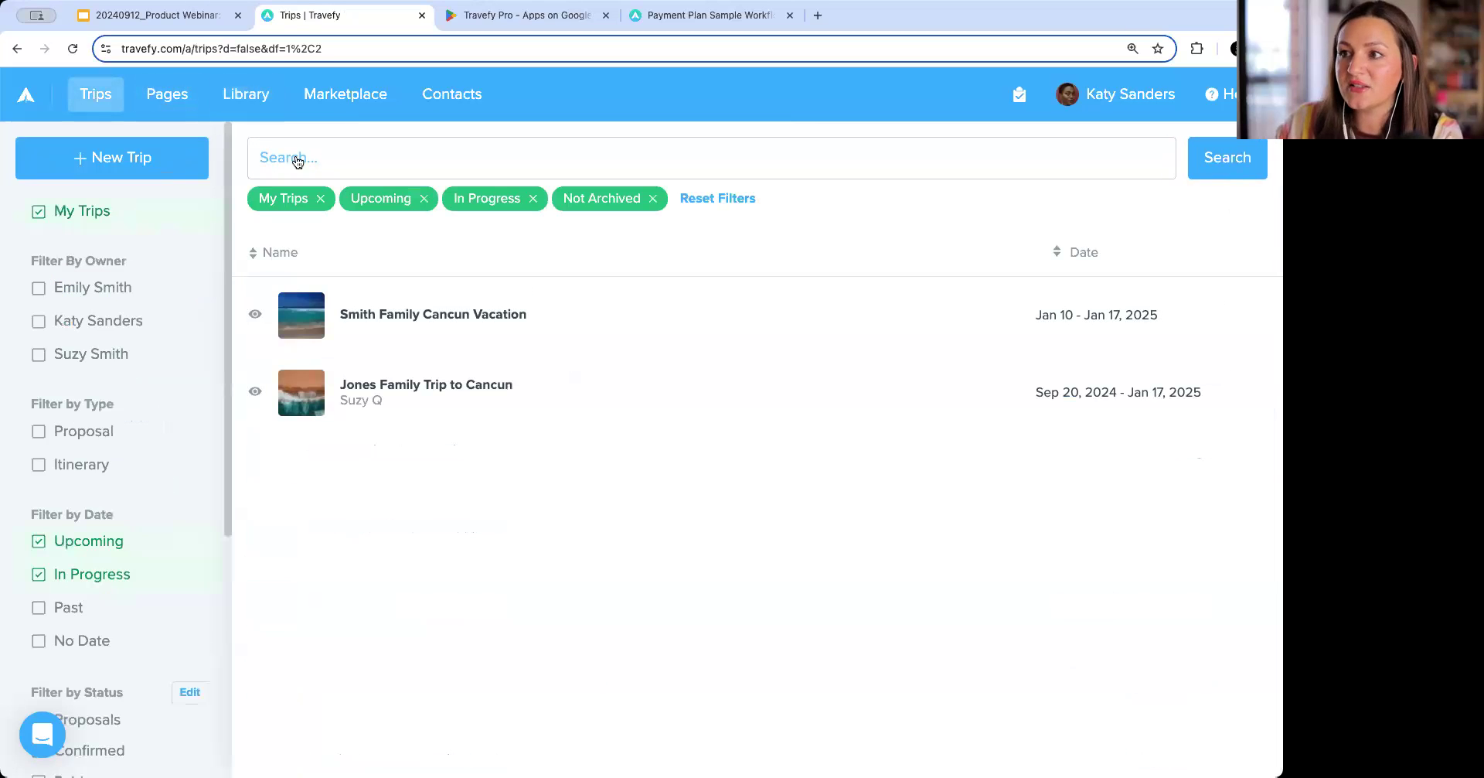
click(449, 325)
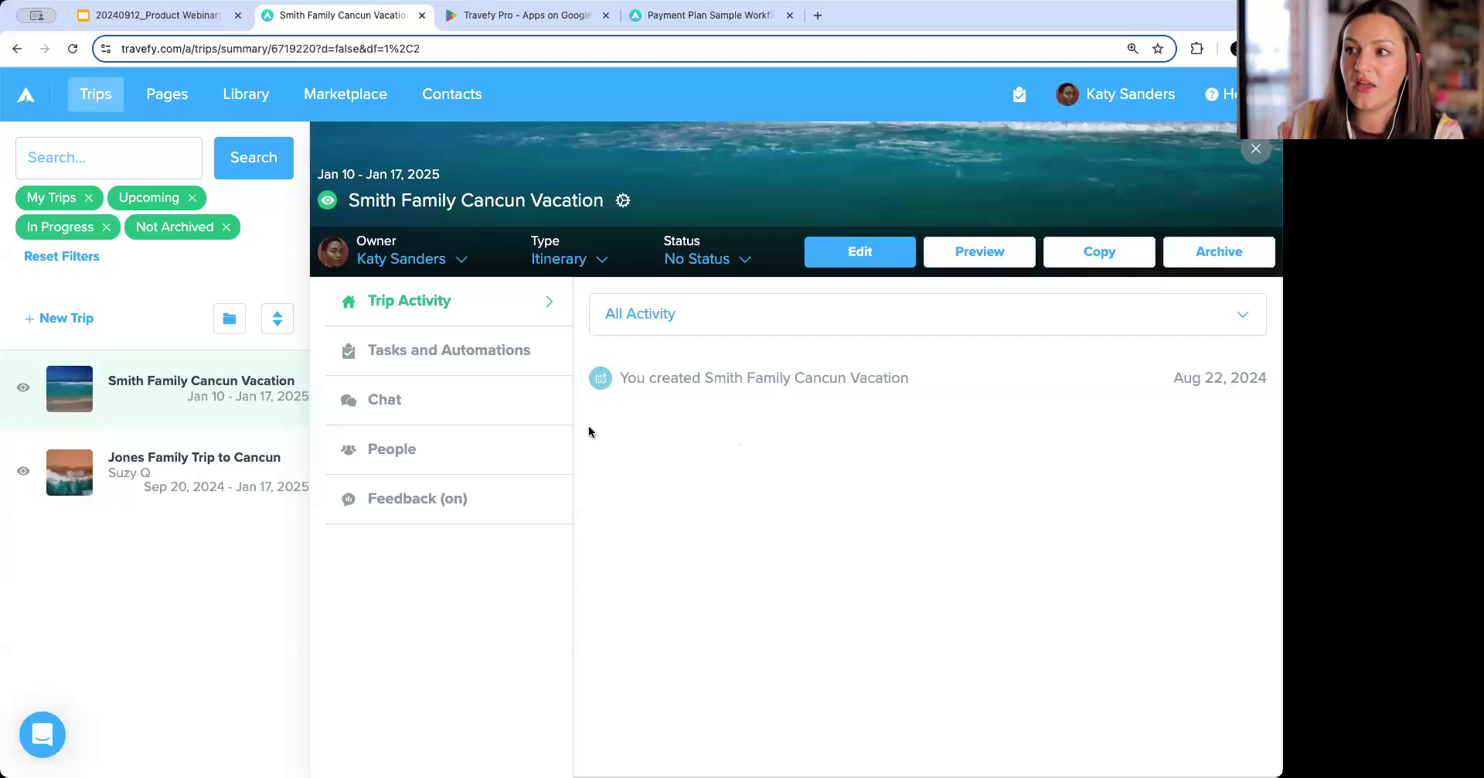
click(469, 353)
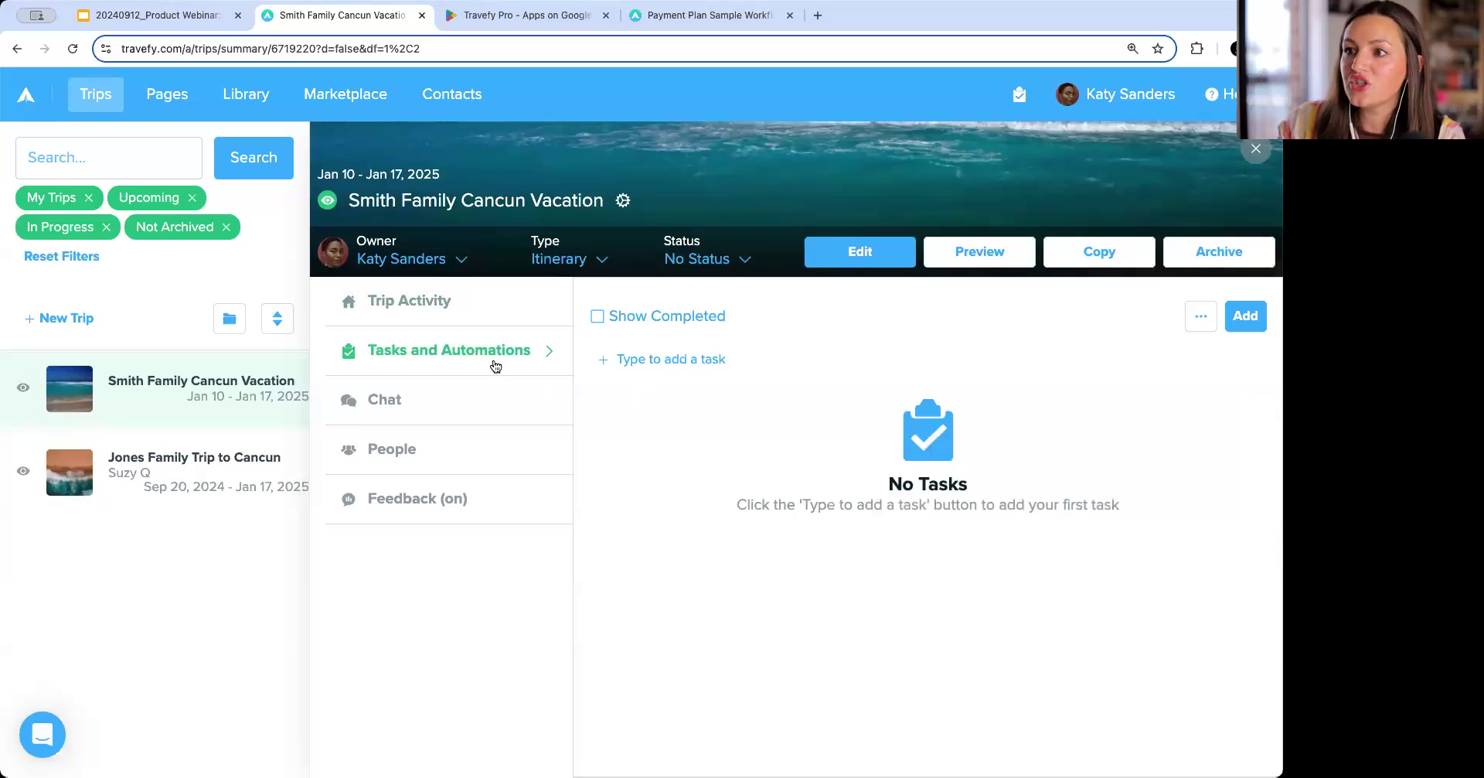
click(1245, 316)
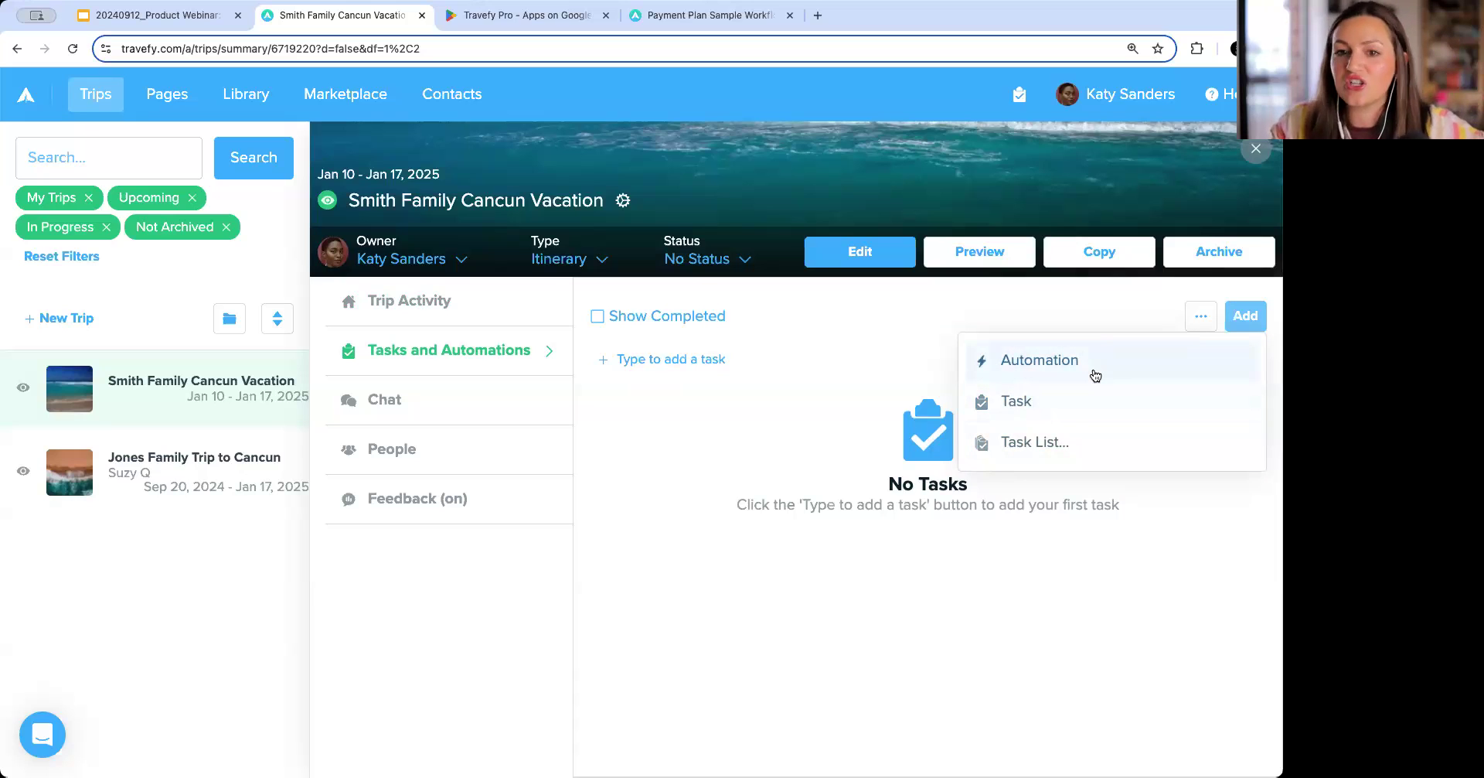
click(1092, 441)
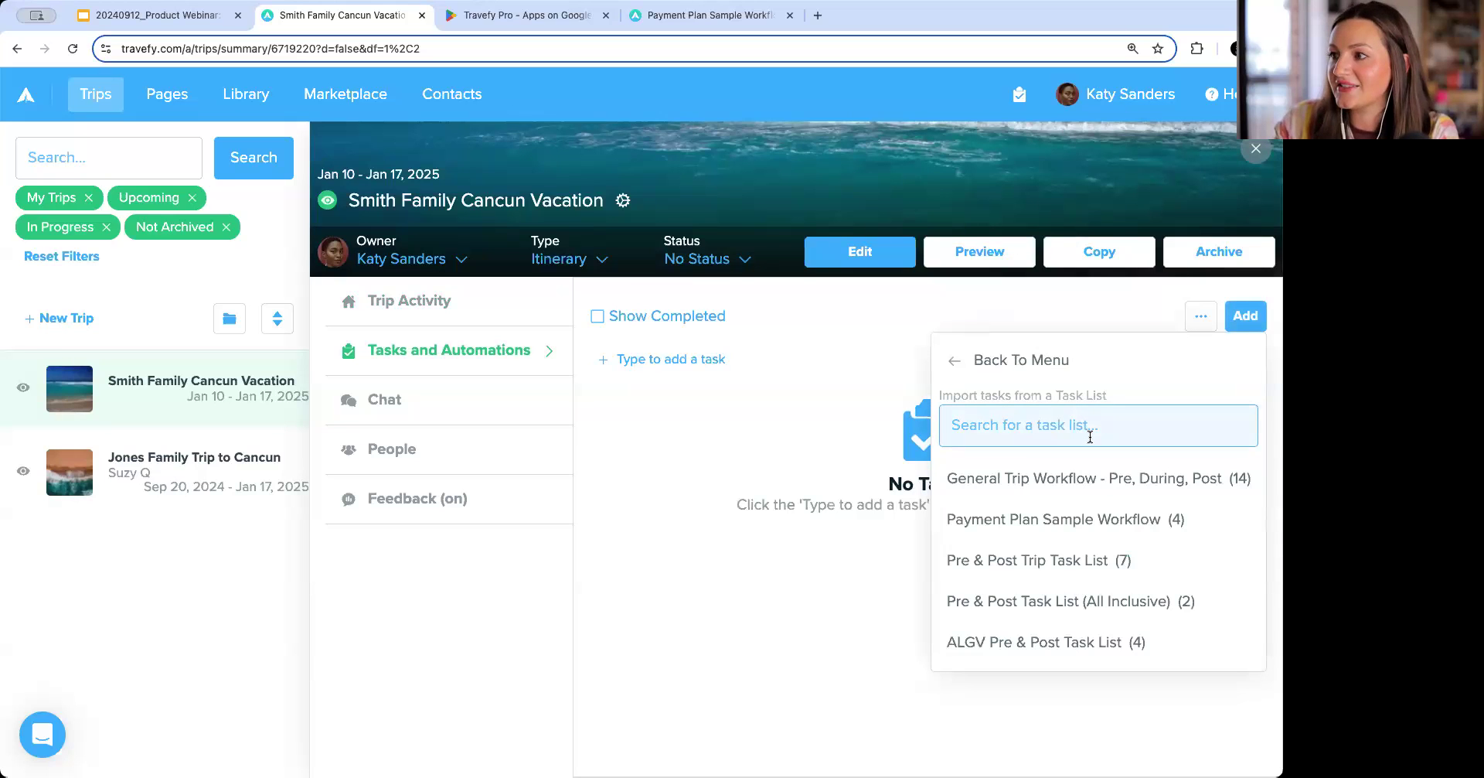
click(1096, 479)
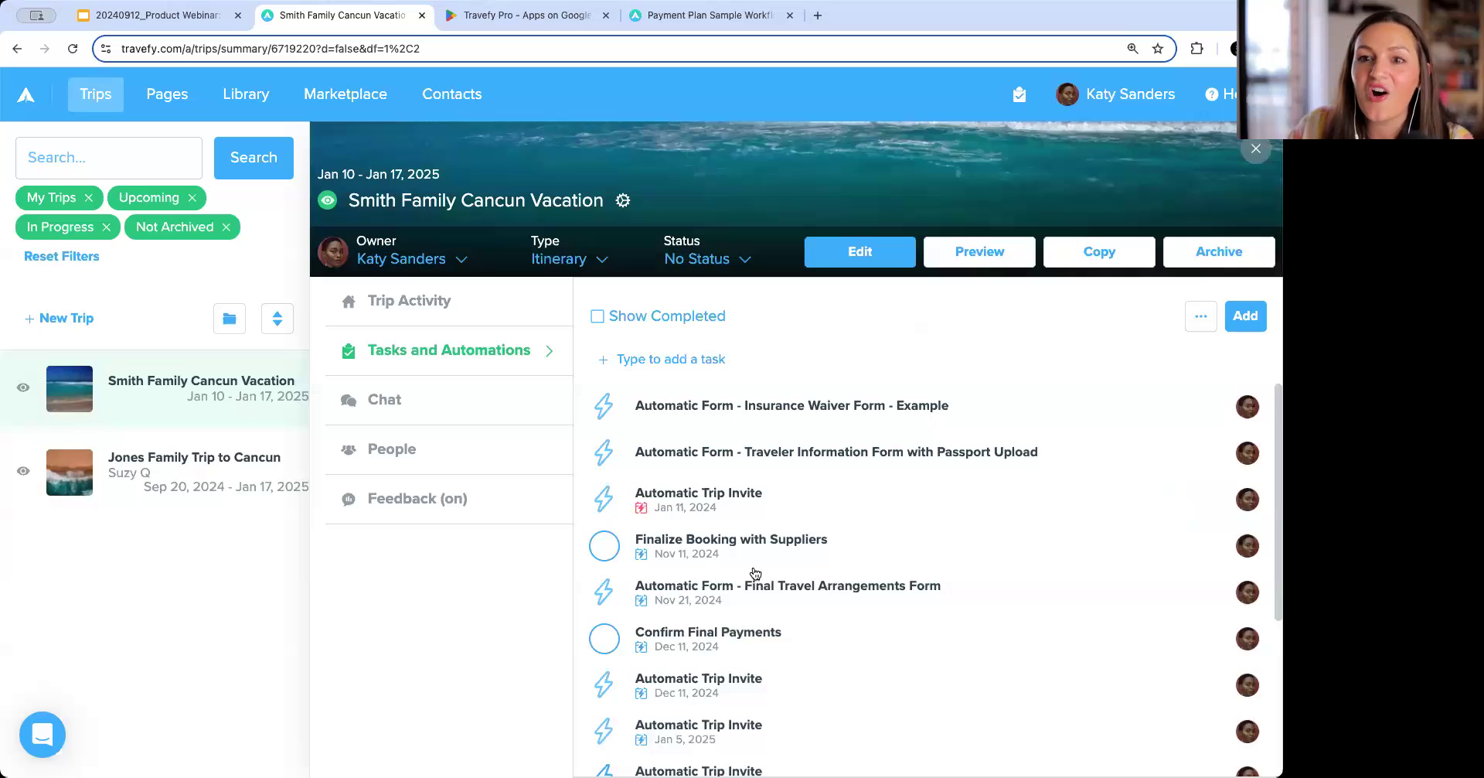
Scroll through the trip's imported tasks and automations to check their scheduled dates.
scroll(754, 573, down, 2)
scroll(756, 638, down, 3)
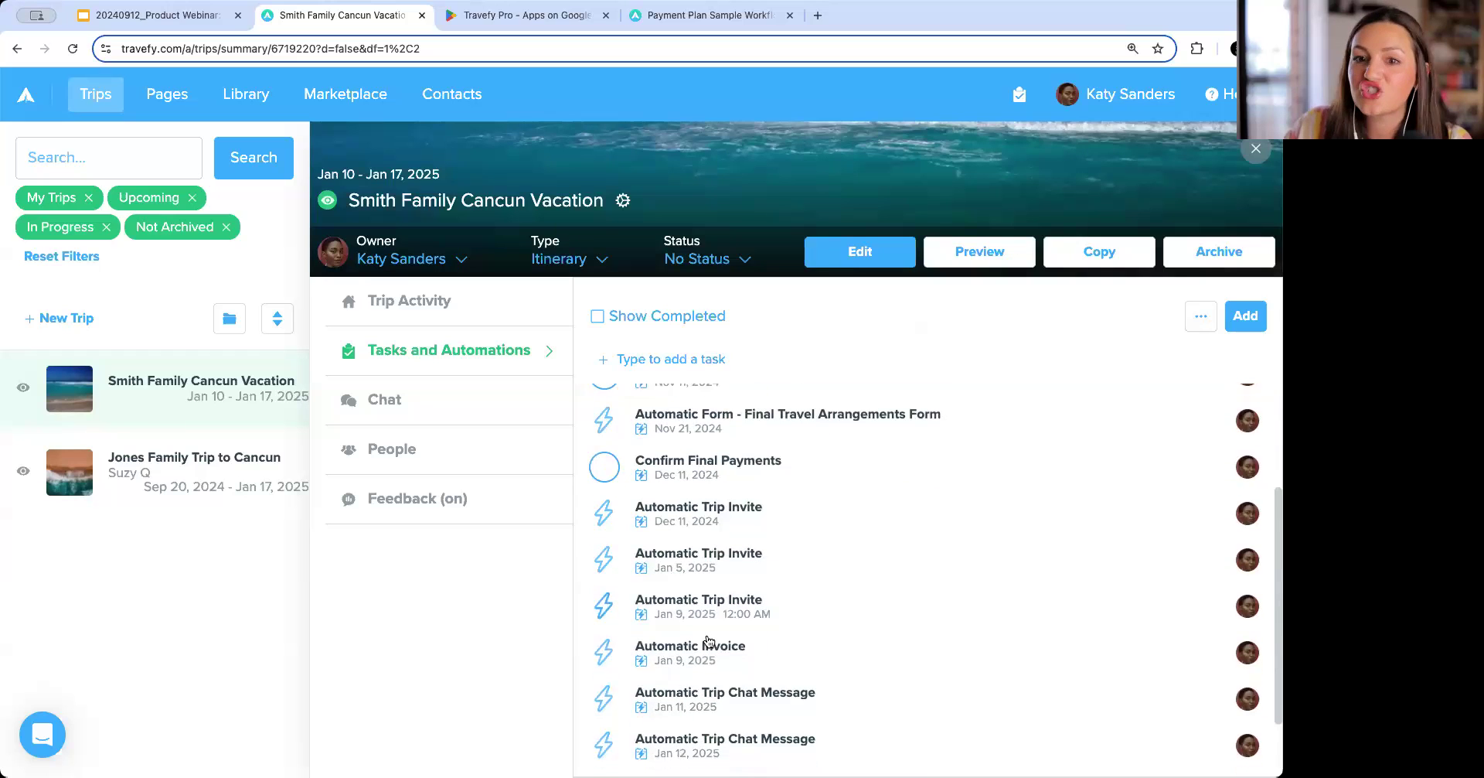
scroll(708, 640, down, 1)
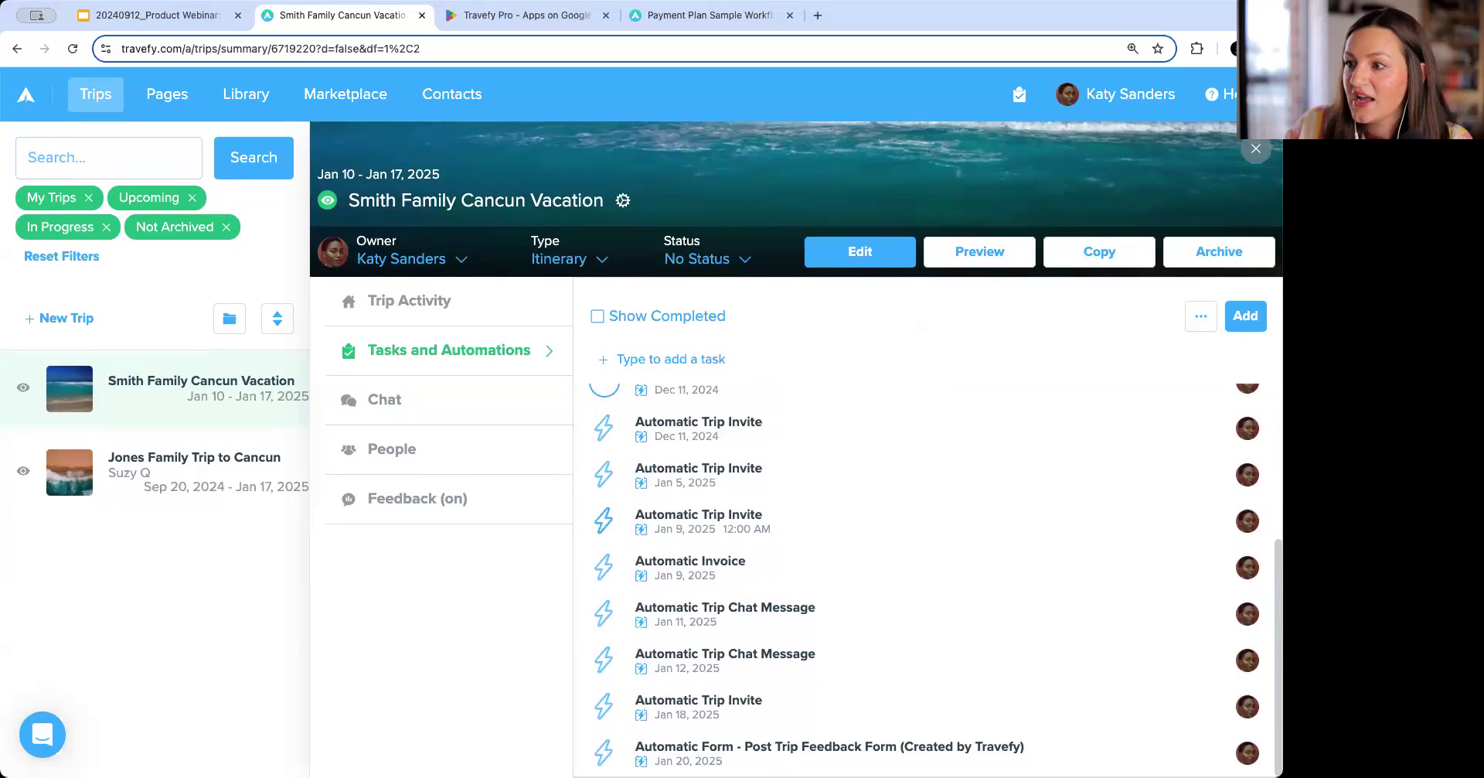
scroll(732, 575, up, 5)
scroll(732, 576, down, 5)
scroll(730, 572, up, 8)
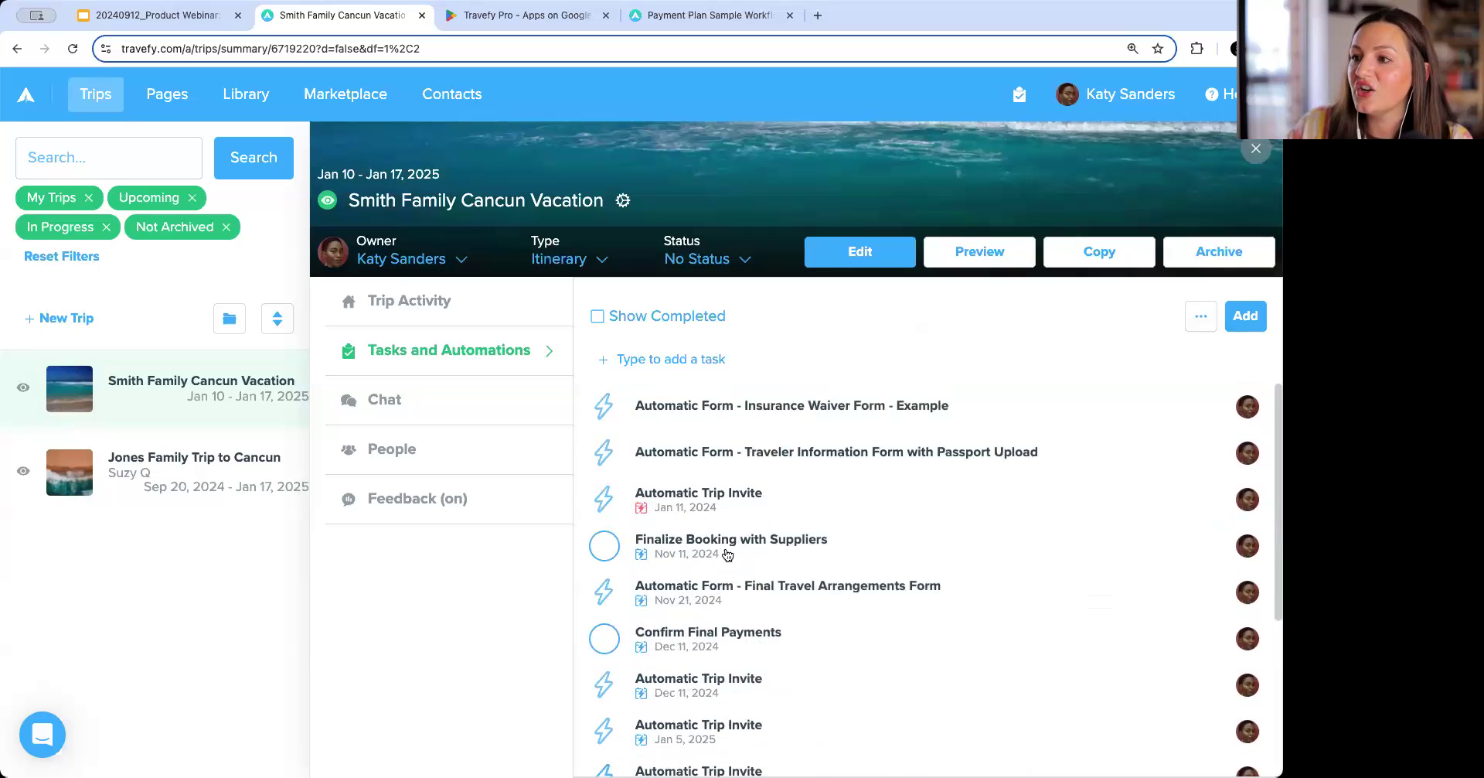
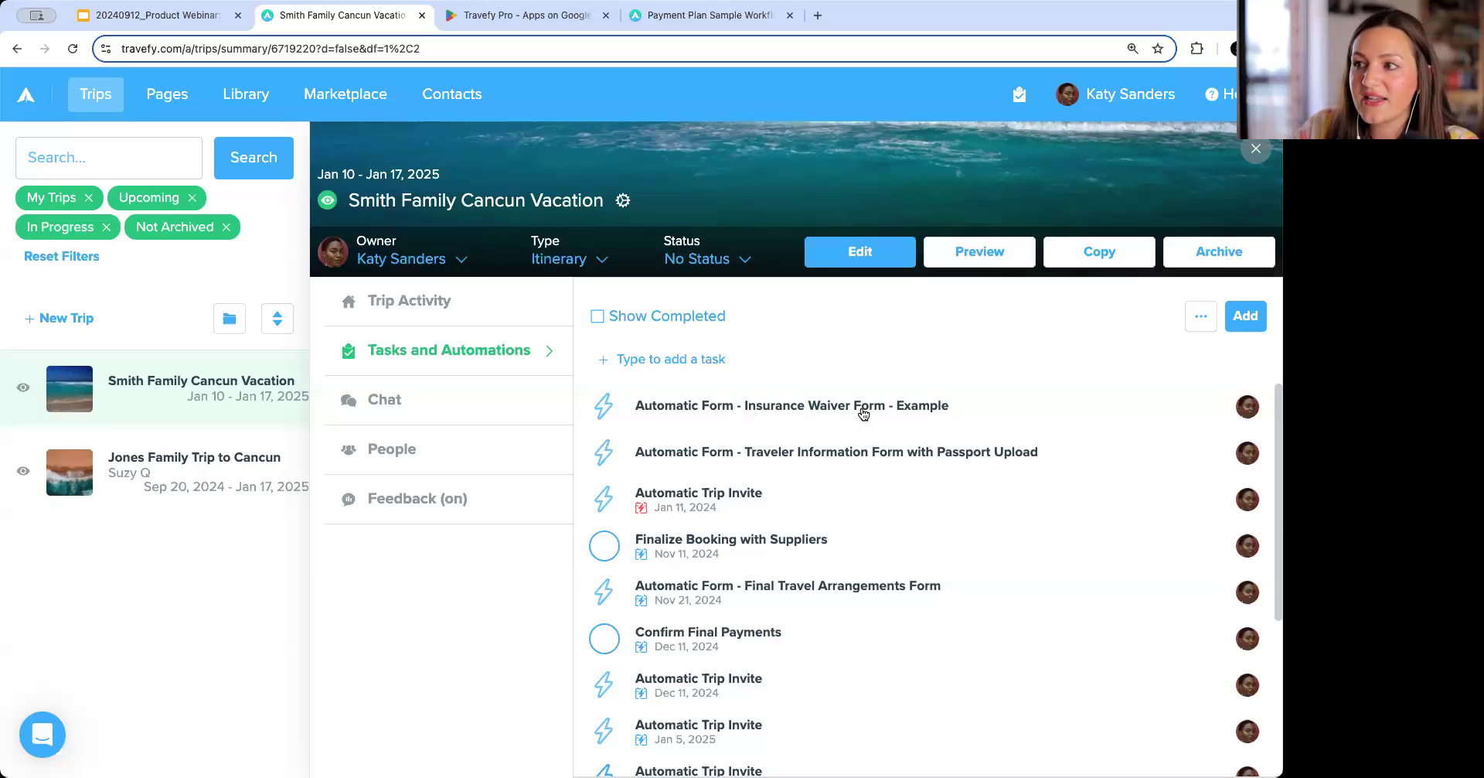
Open the Insurance Waiver Form automation and review its recipients, message and scheduled date options.
click(863, 414)
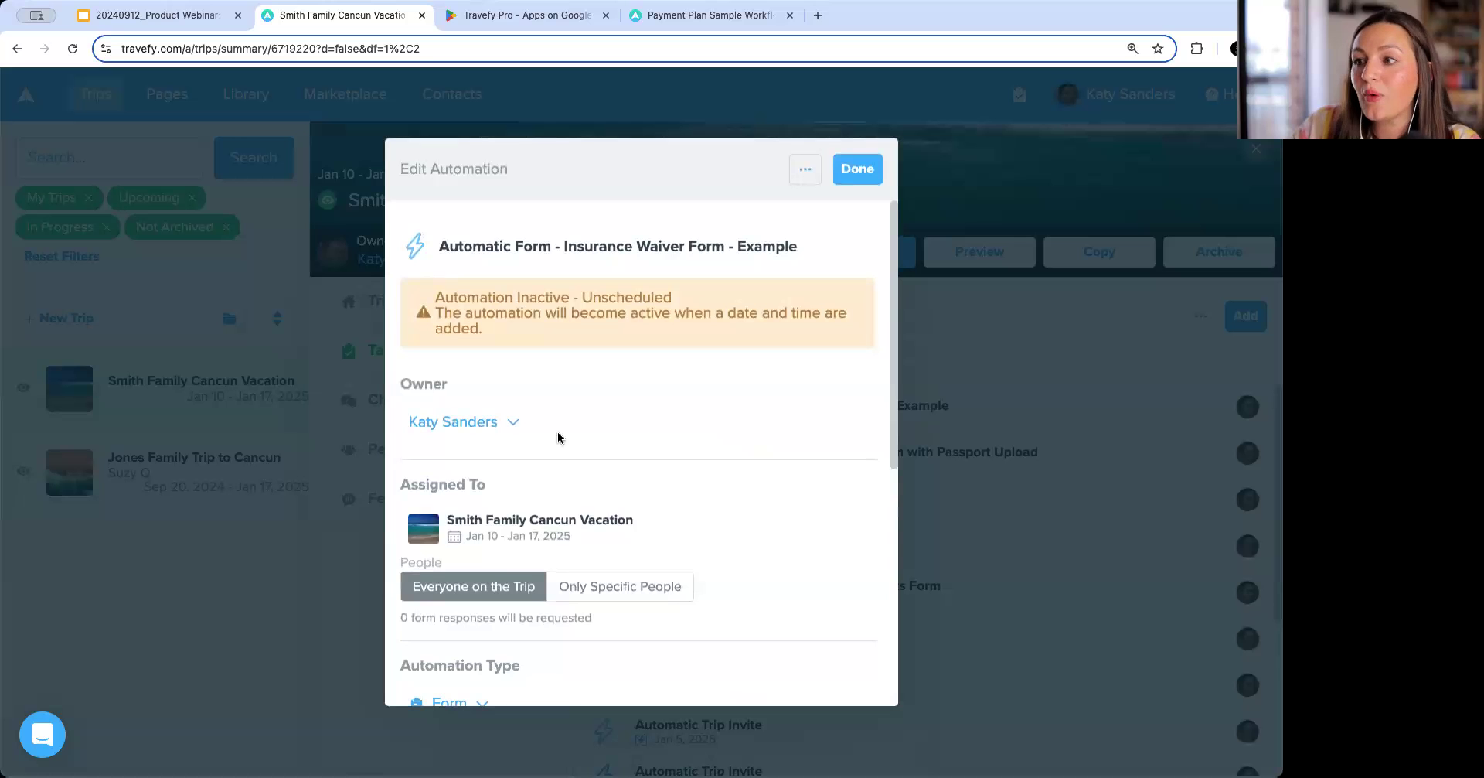
scroll(560, 437, down, 3)
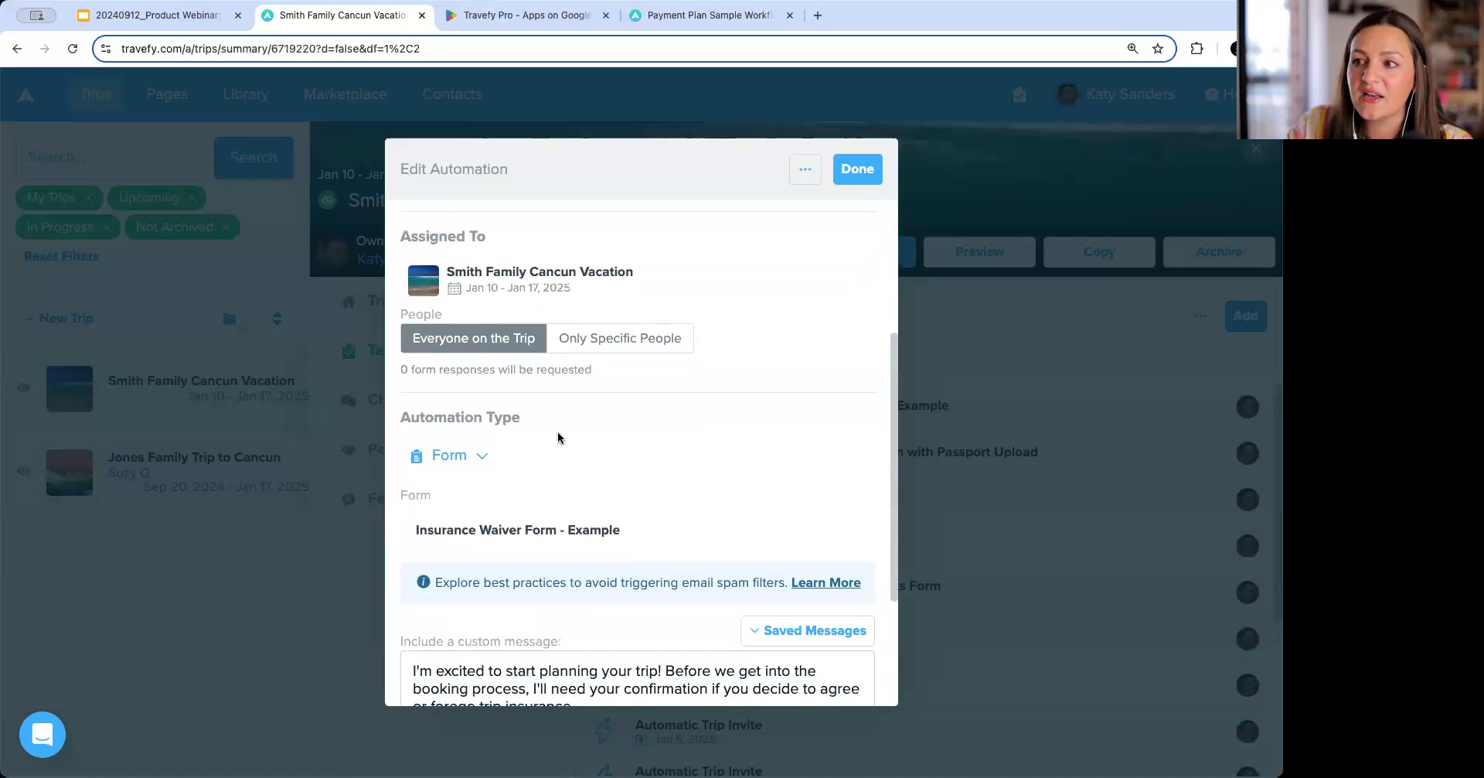
scroll(513, 547, down, 2)
scroll(513, 547, up, 5)
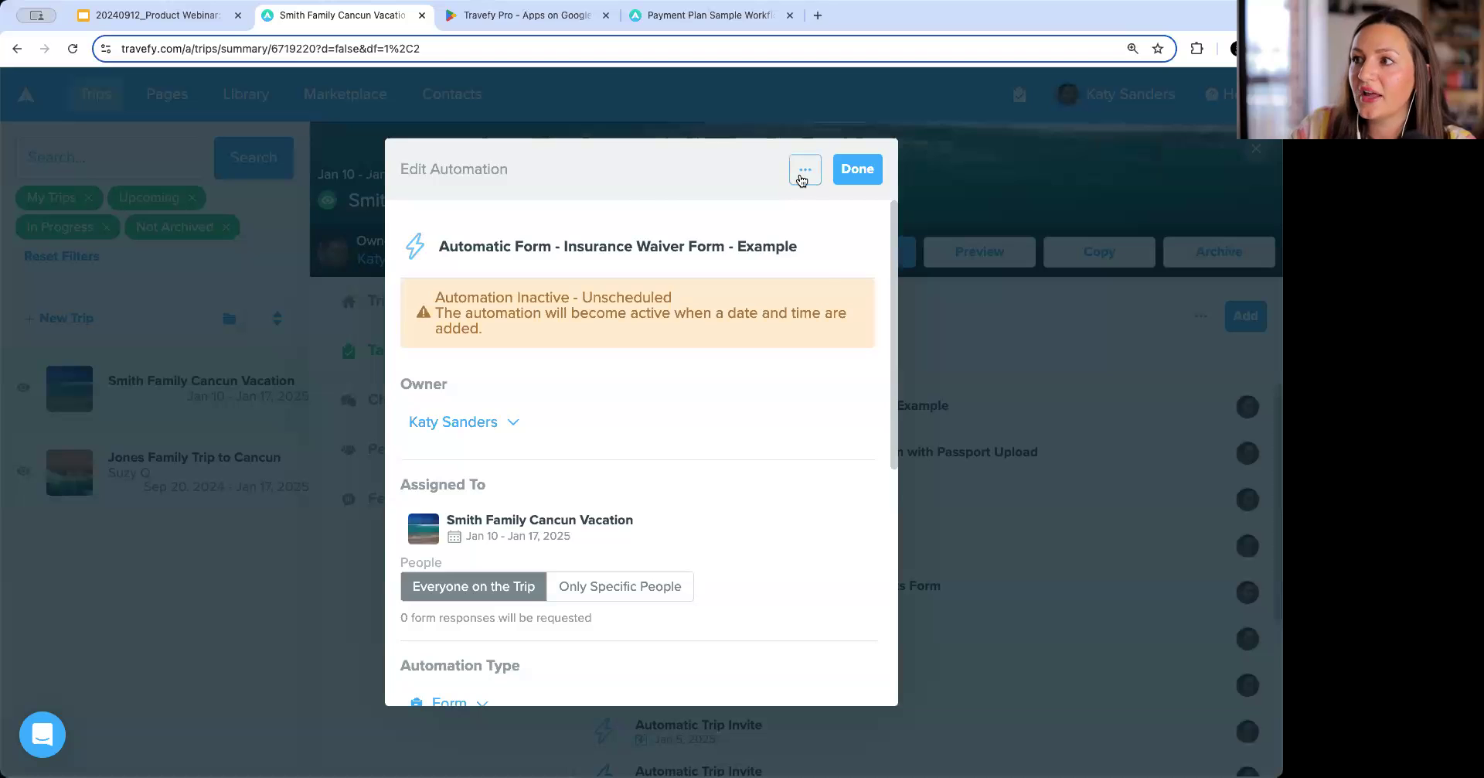
click(804, 170)
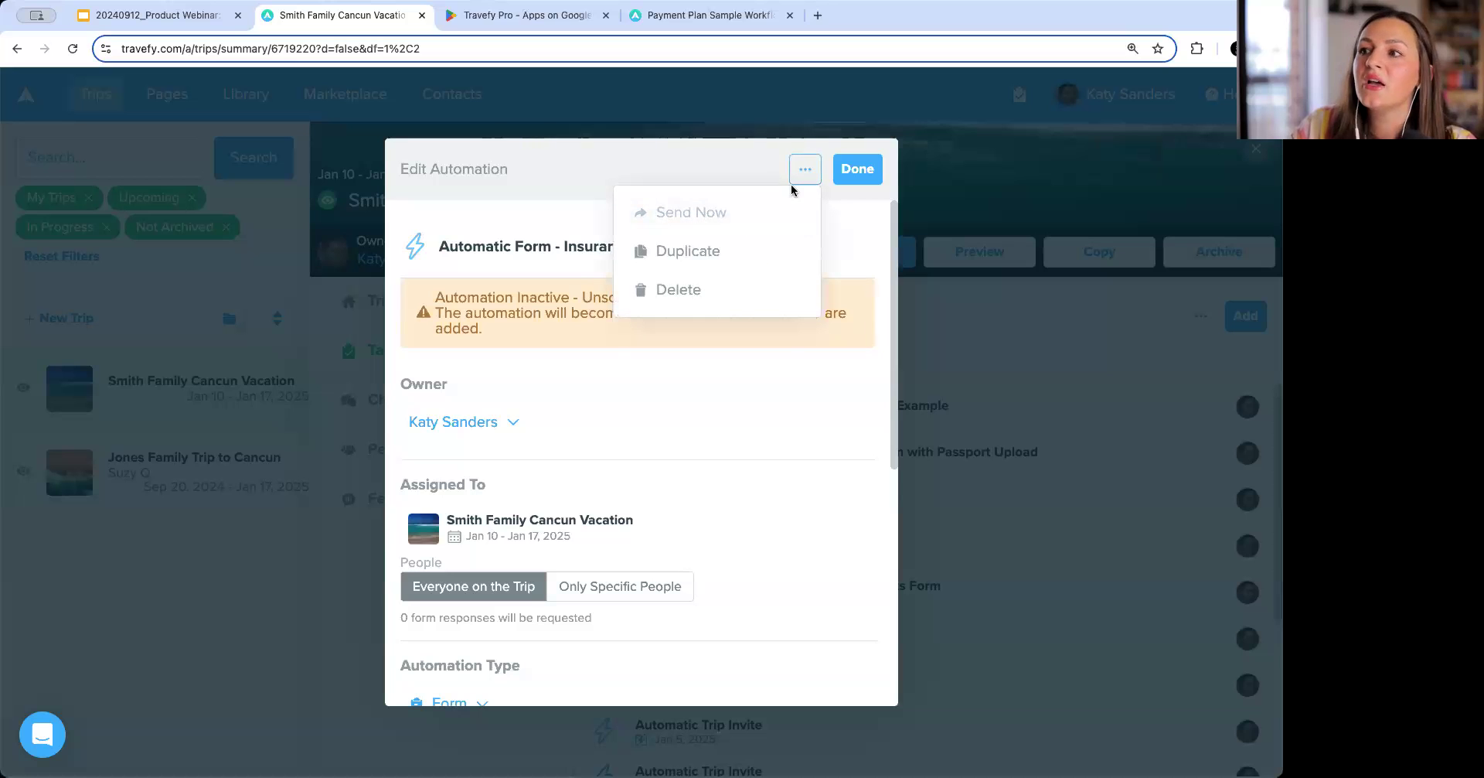
click(836, 207)
scroll(609, 476, down, 3)
scroll(609, 476, down, 2)
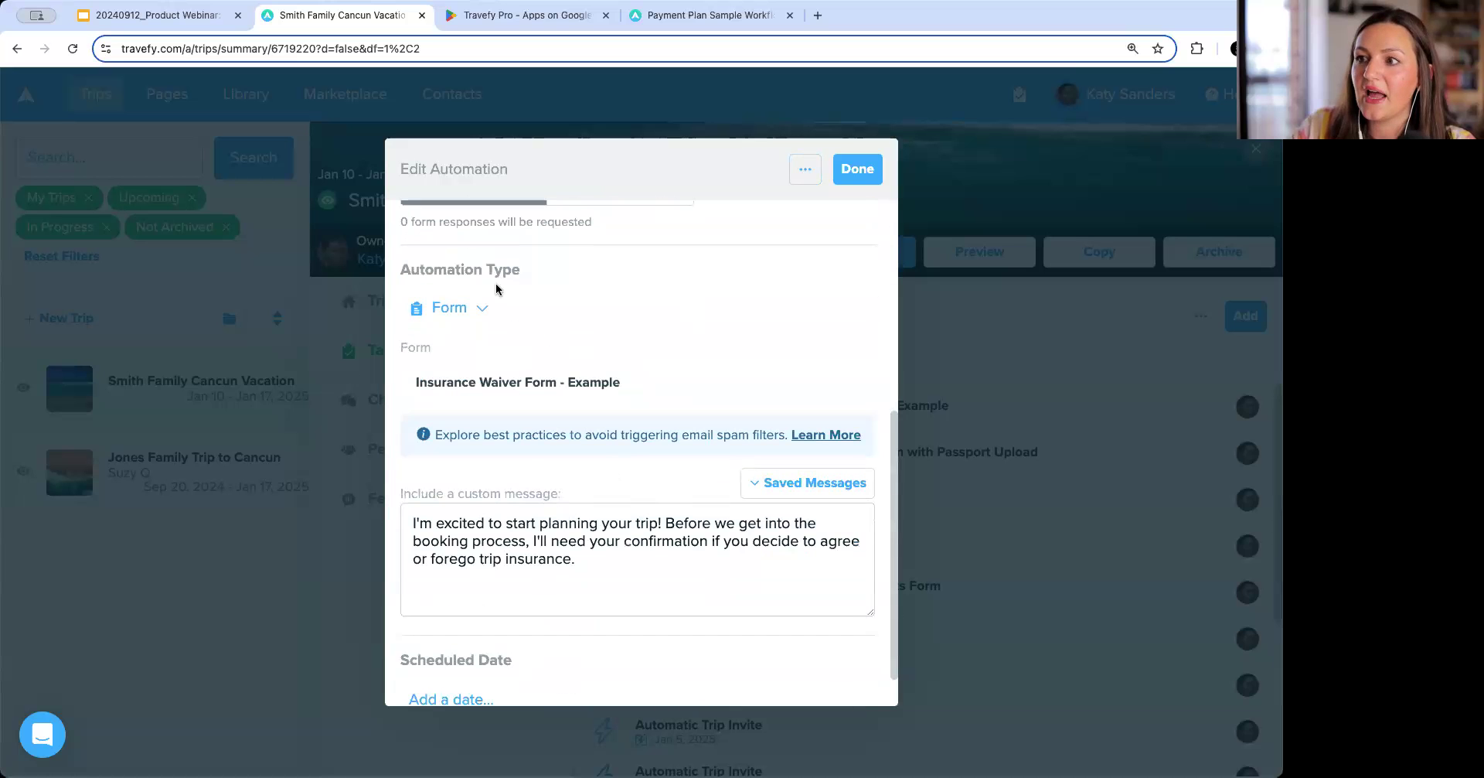
scroll(487, 623, down, 1)
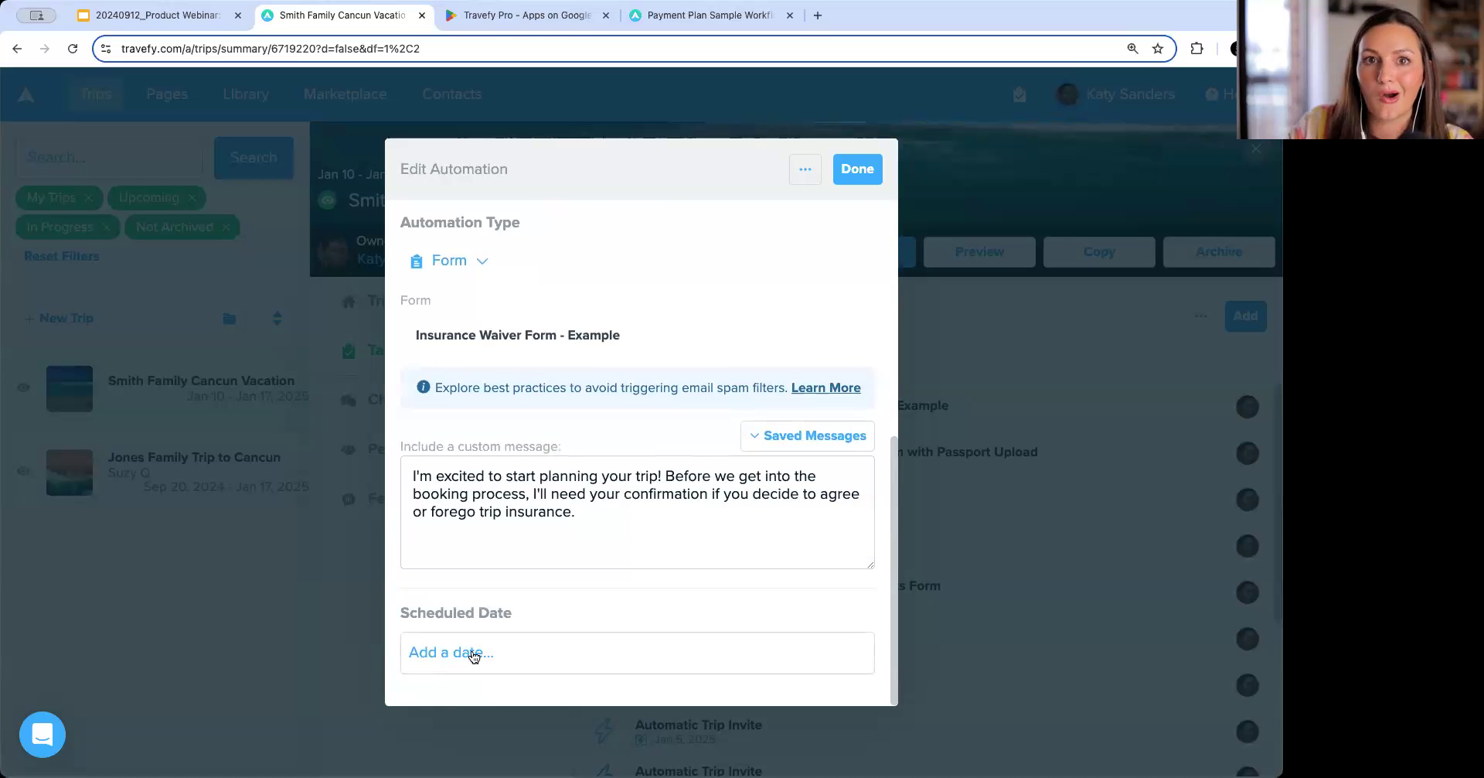
scroll(603, 465, up, 6)
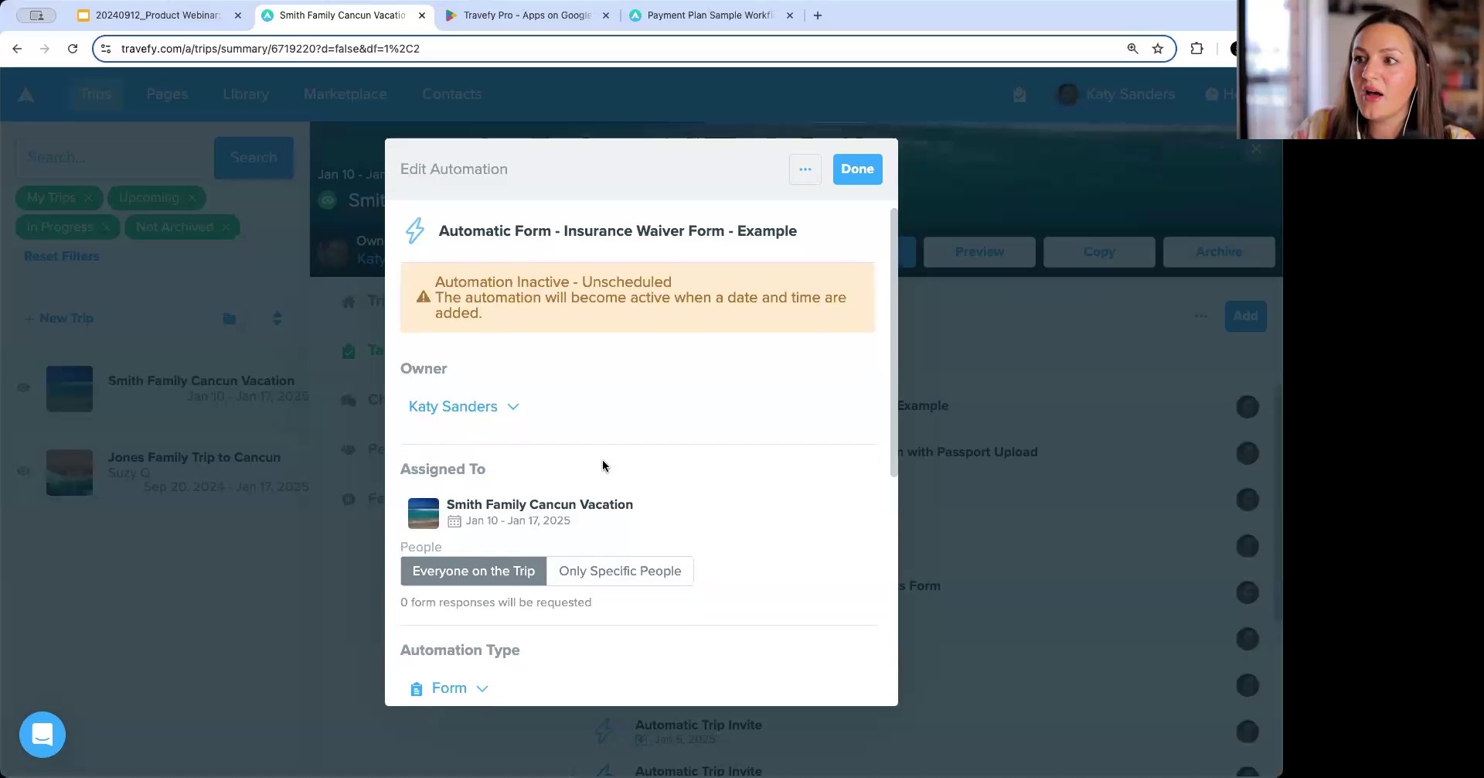
scroll(603, 466, down, 2)
click(622, 438)
click(454, 436)
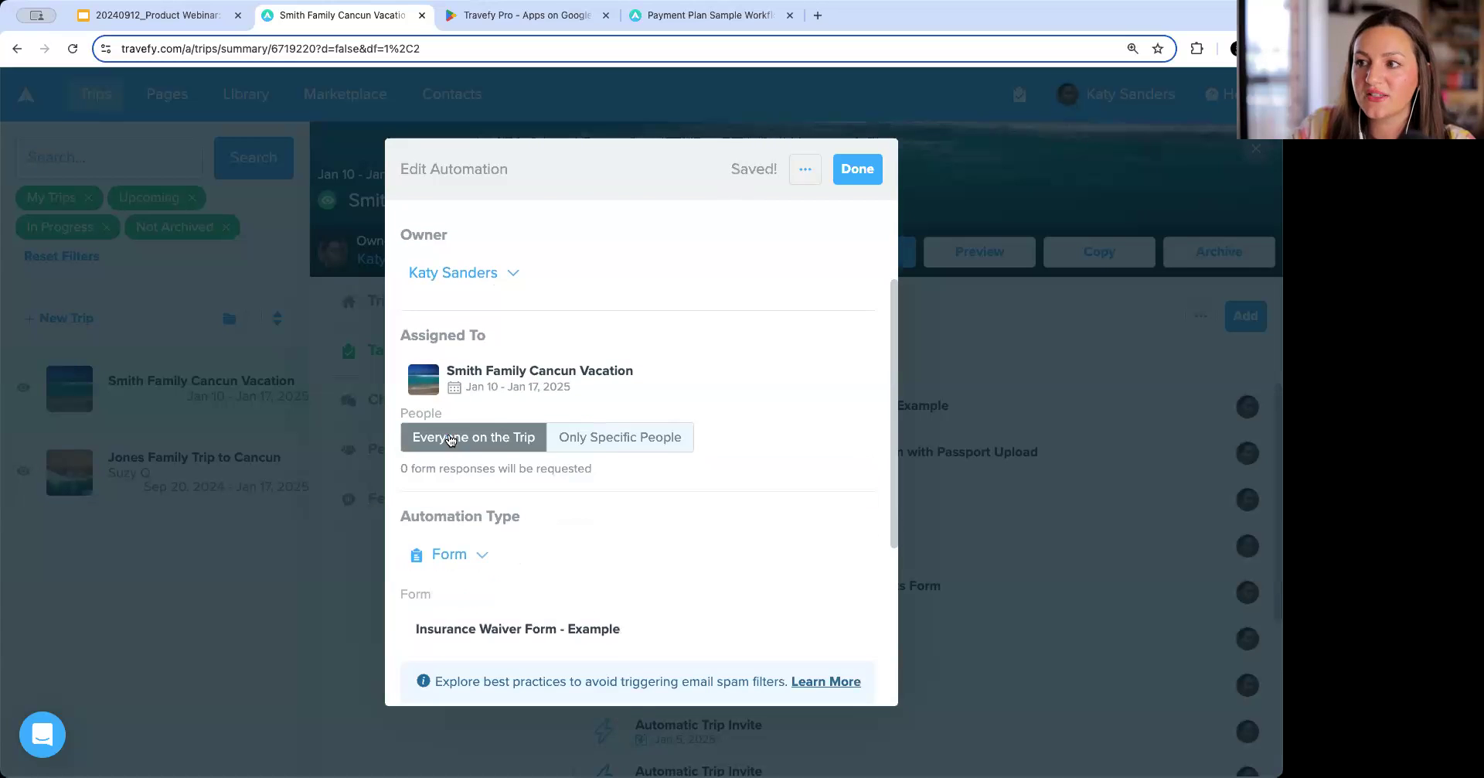
click(865, 169)
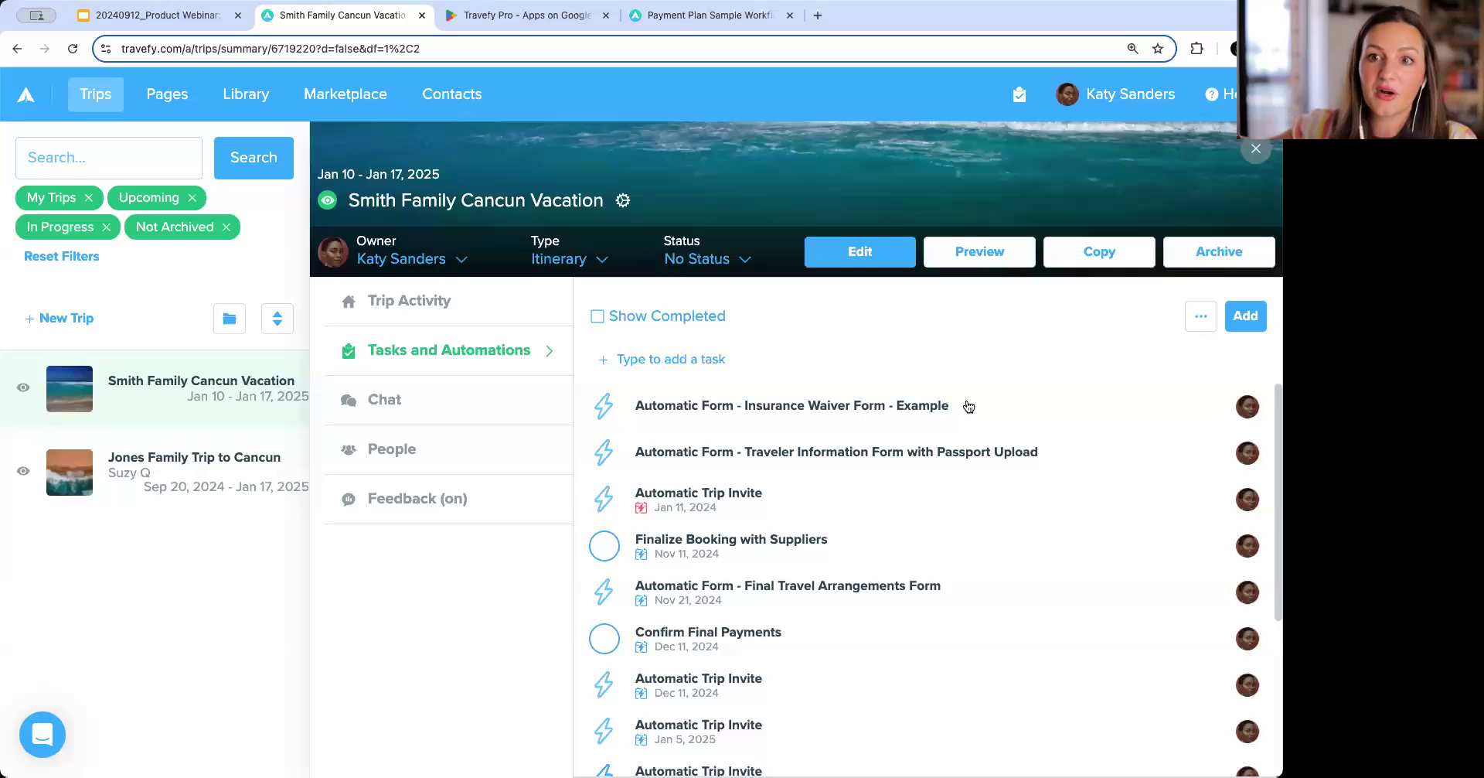
Open the Finalize Booking with Suppliers task to review its owner and due date.
click(809, 557)
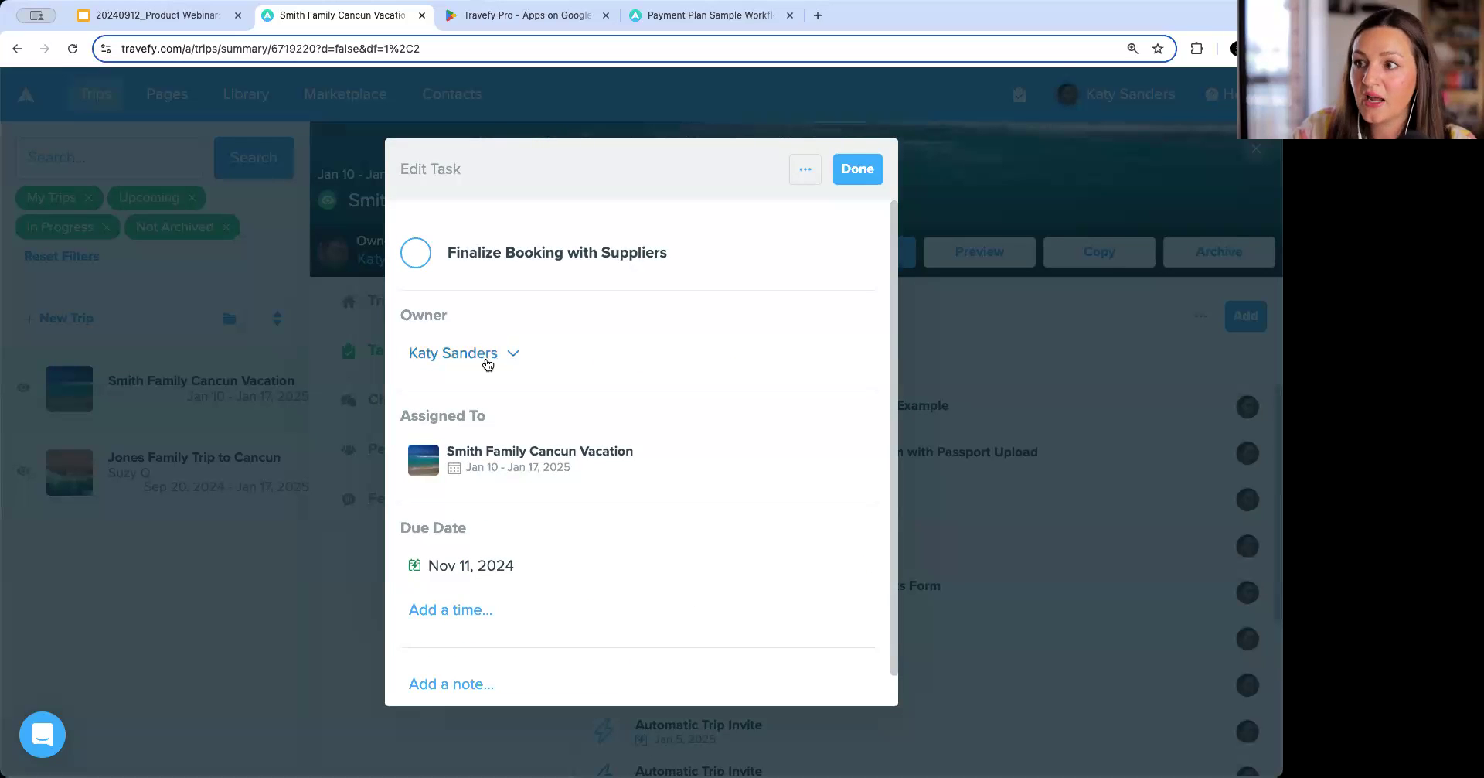
scroll(487, 364, down, 1)
scroll(785, 242, up, 1)
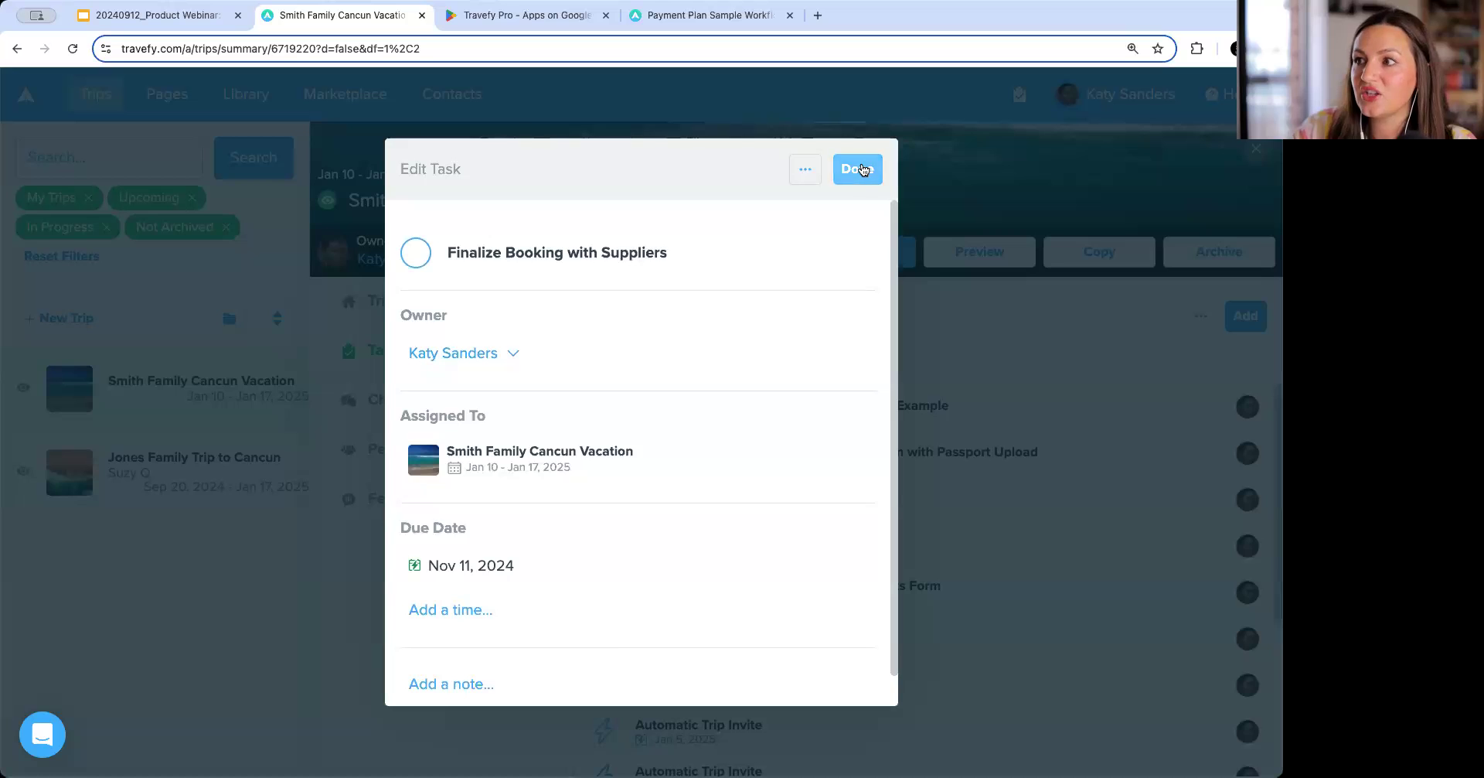
click(856, 168)
Open the first Automatic Trip Invite automation and review its recipient options.
click(839, 677)
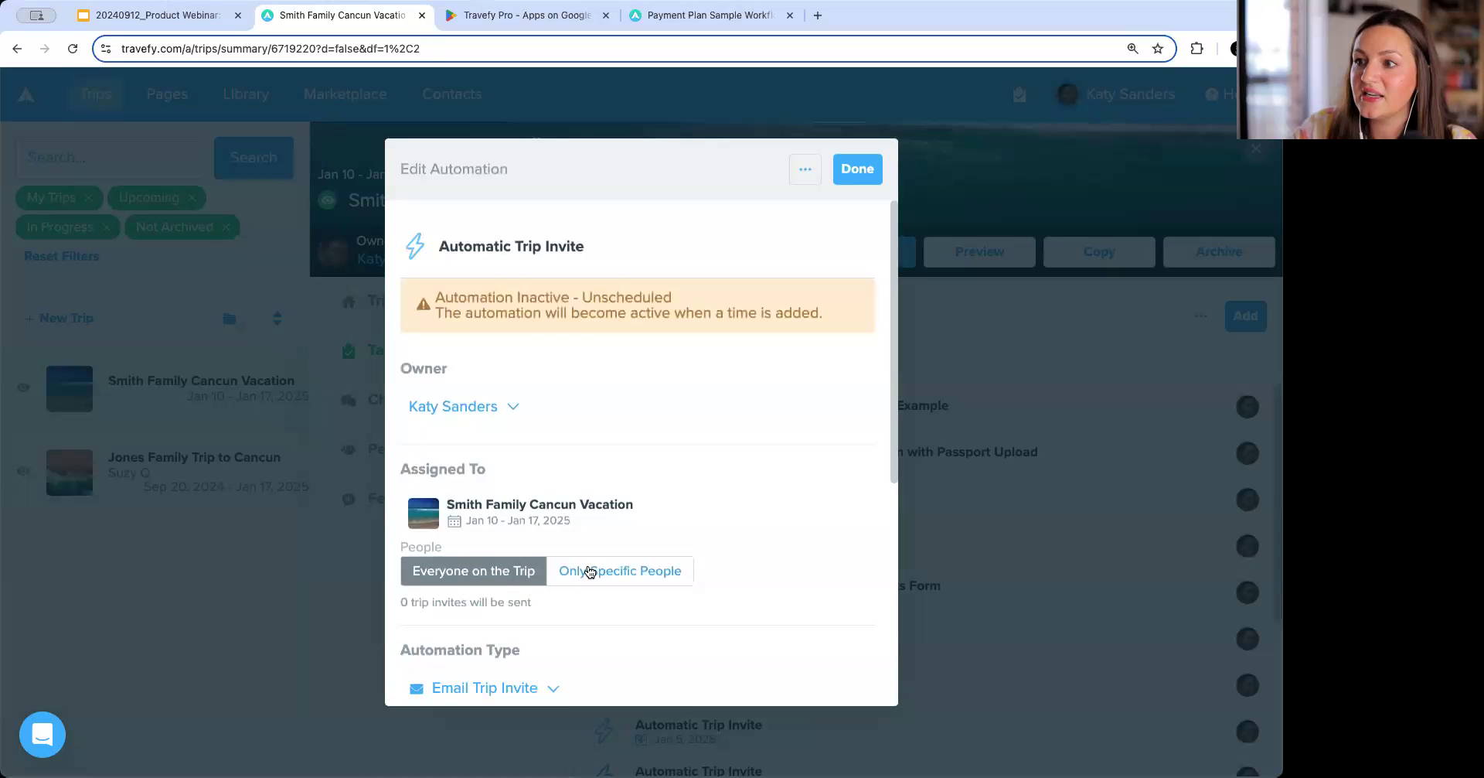
click(590, 571)
click(464, 571)
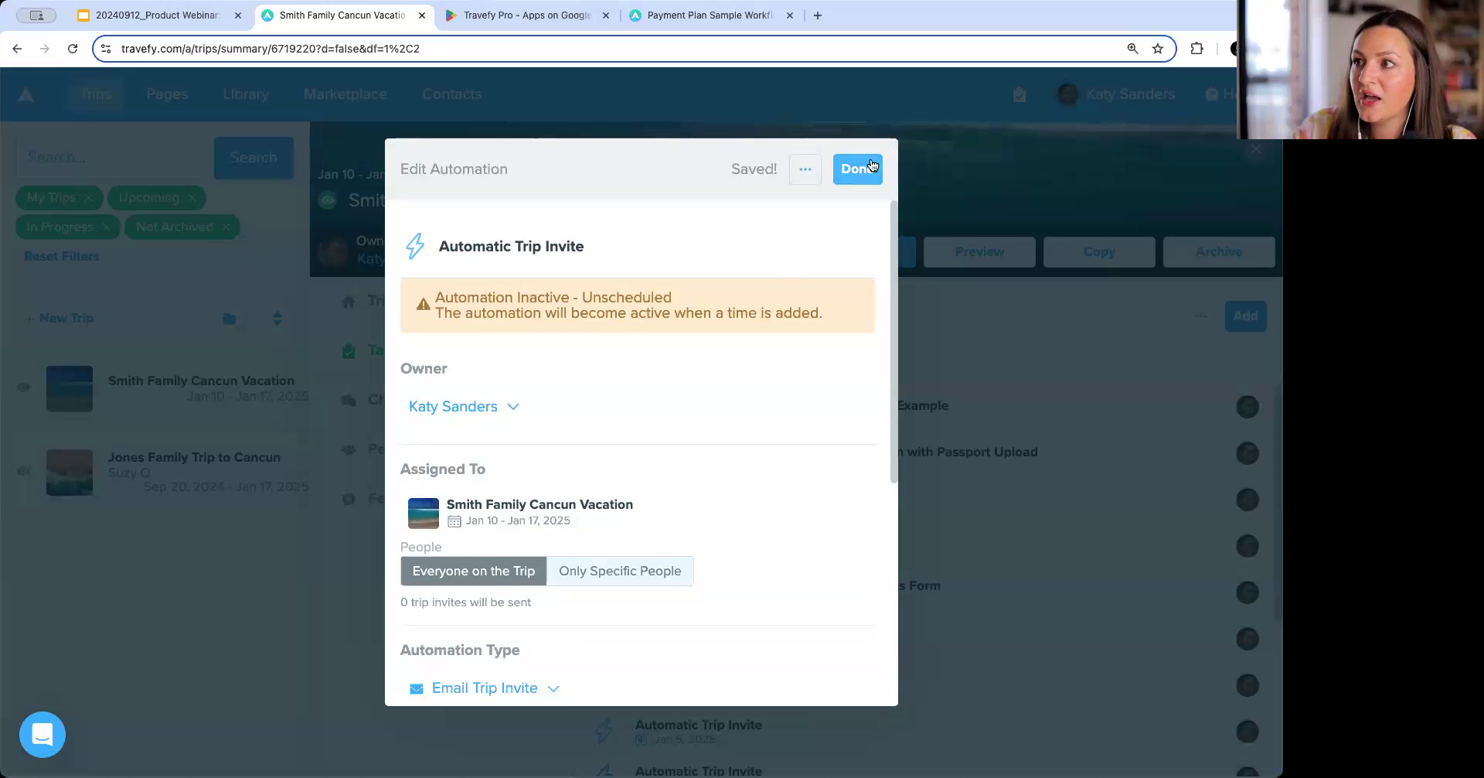
click(857, 168)
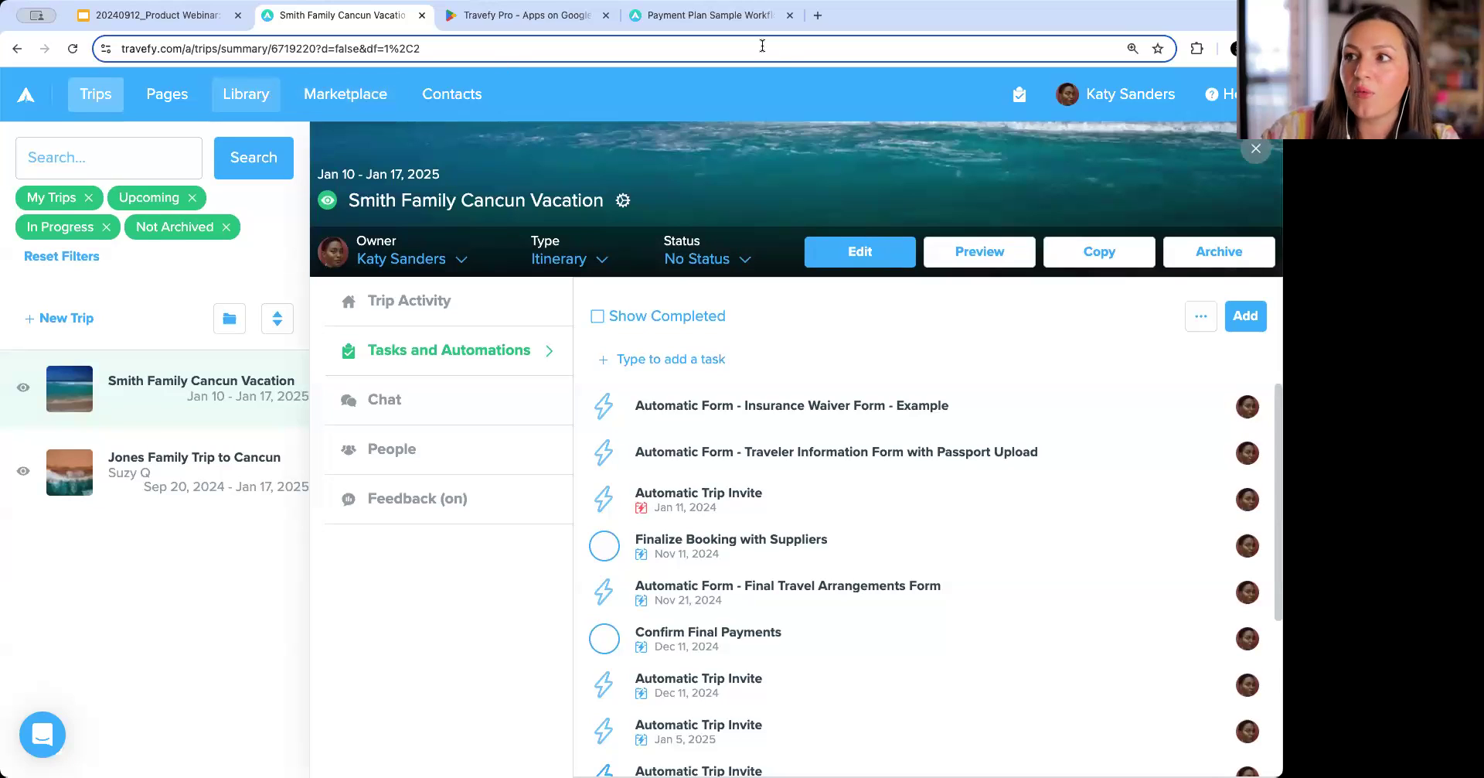
Switch to the Payment Plan Sample Workflow tab, select its page link, and return to the trip.
click(712, 17)
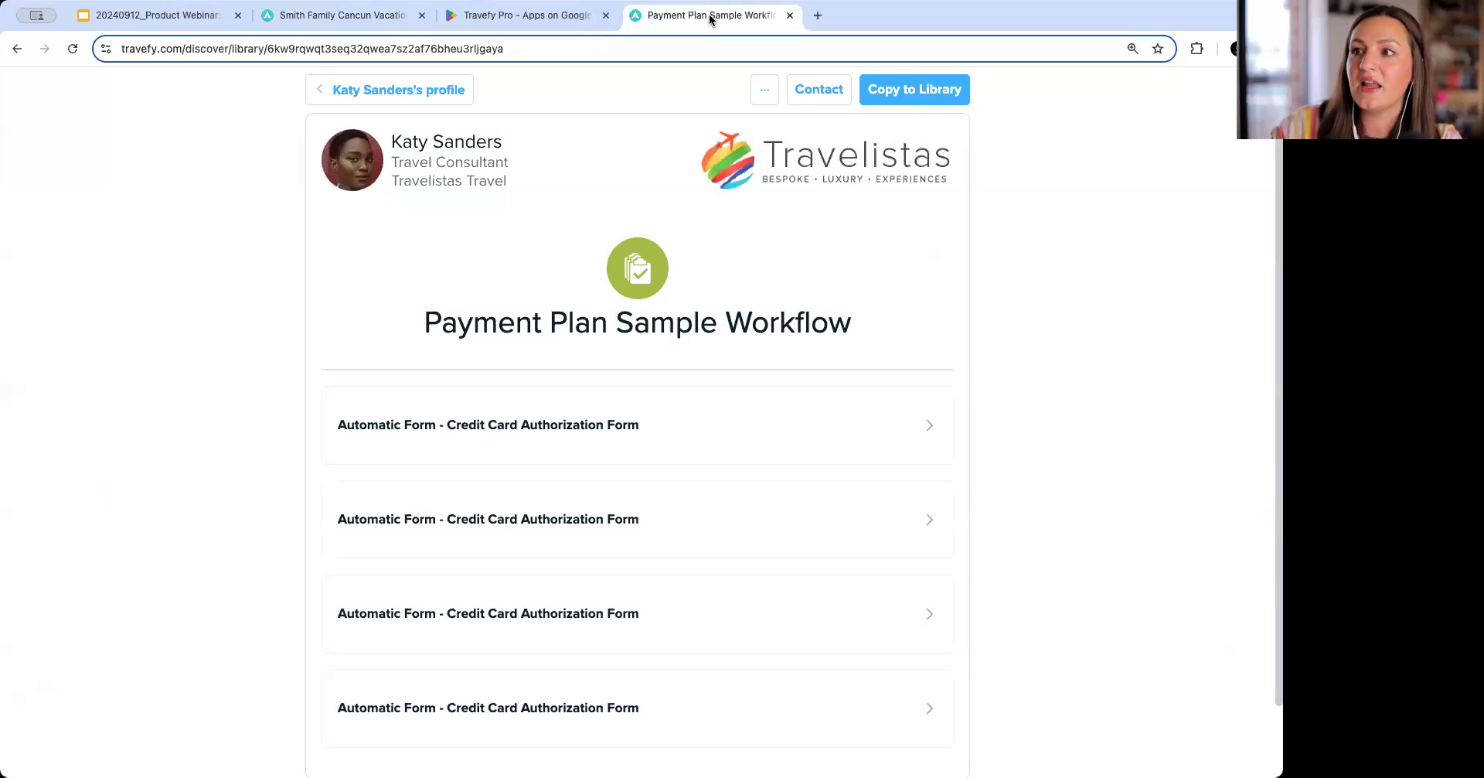
click(572, 46)
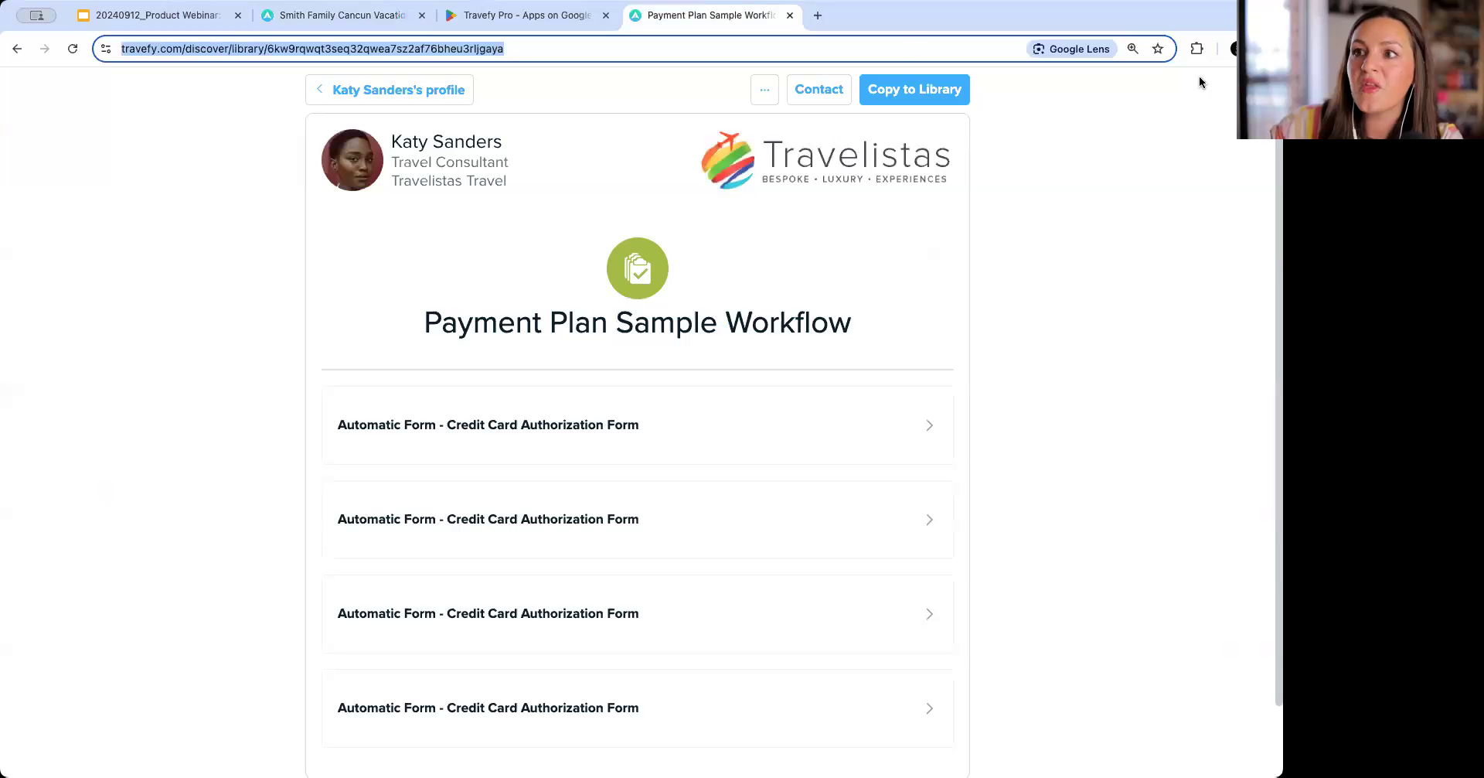
click(331, 13)
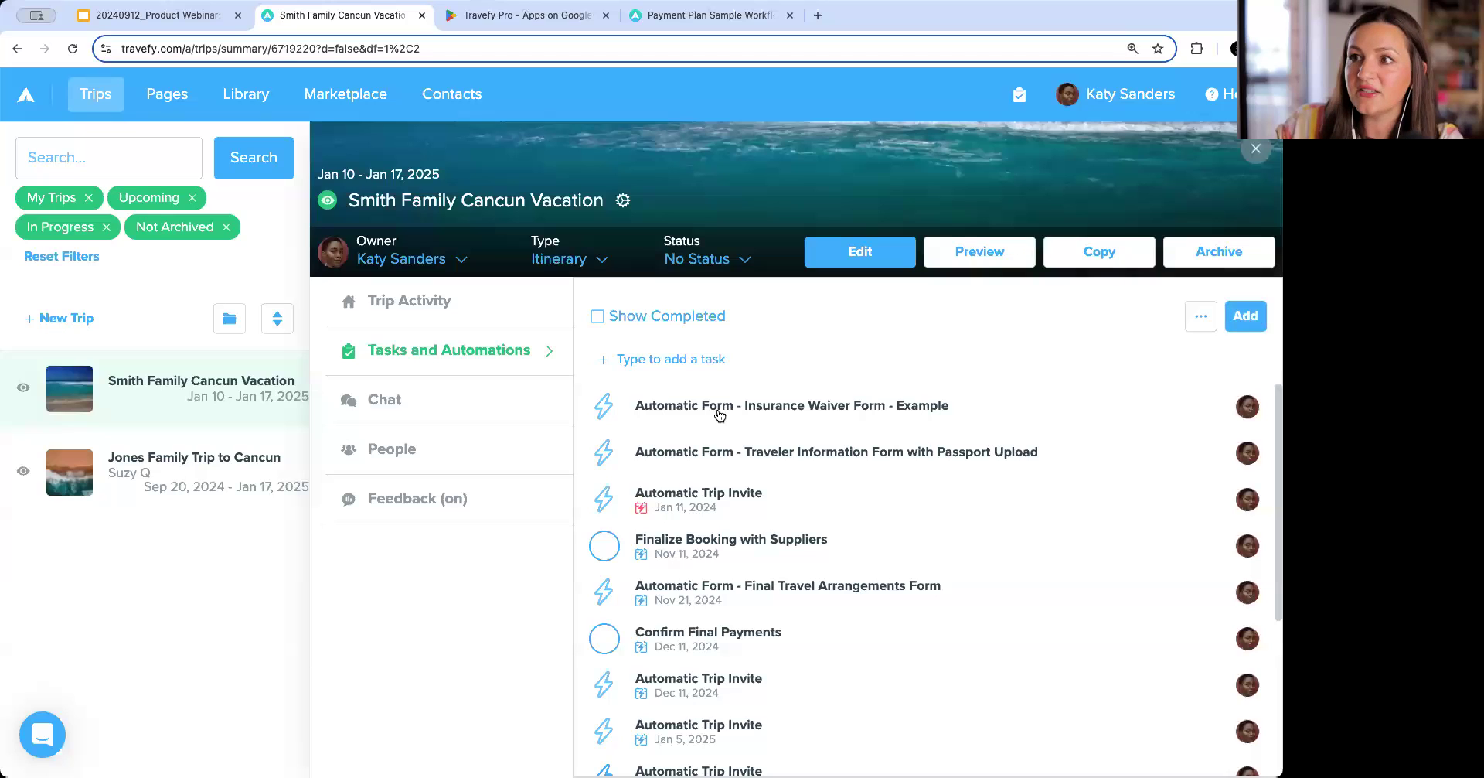
Import the Payment Plan Sample Workflow task list into the first contact's tasks.
click(458, 101)
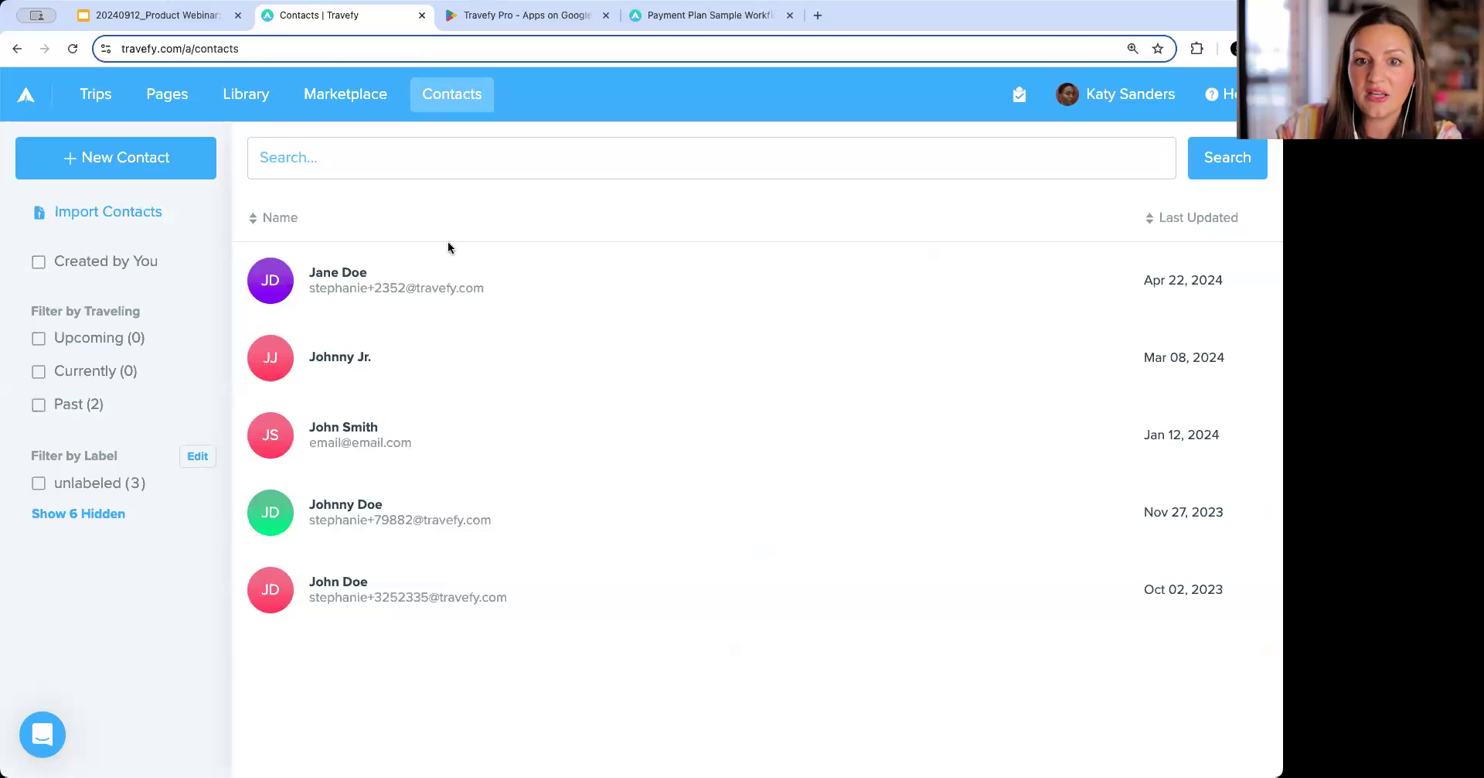
click(487, 279)
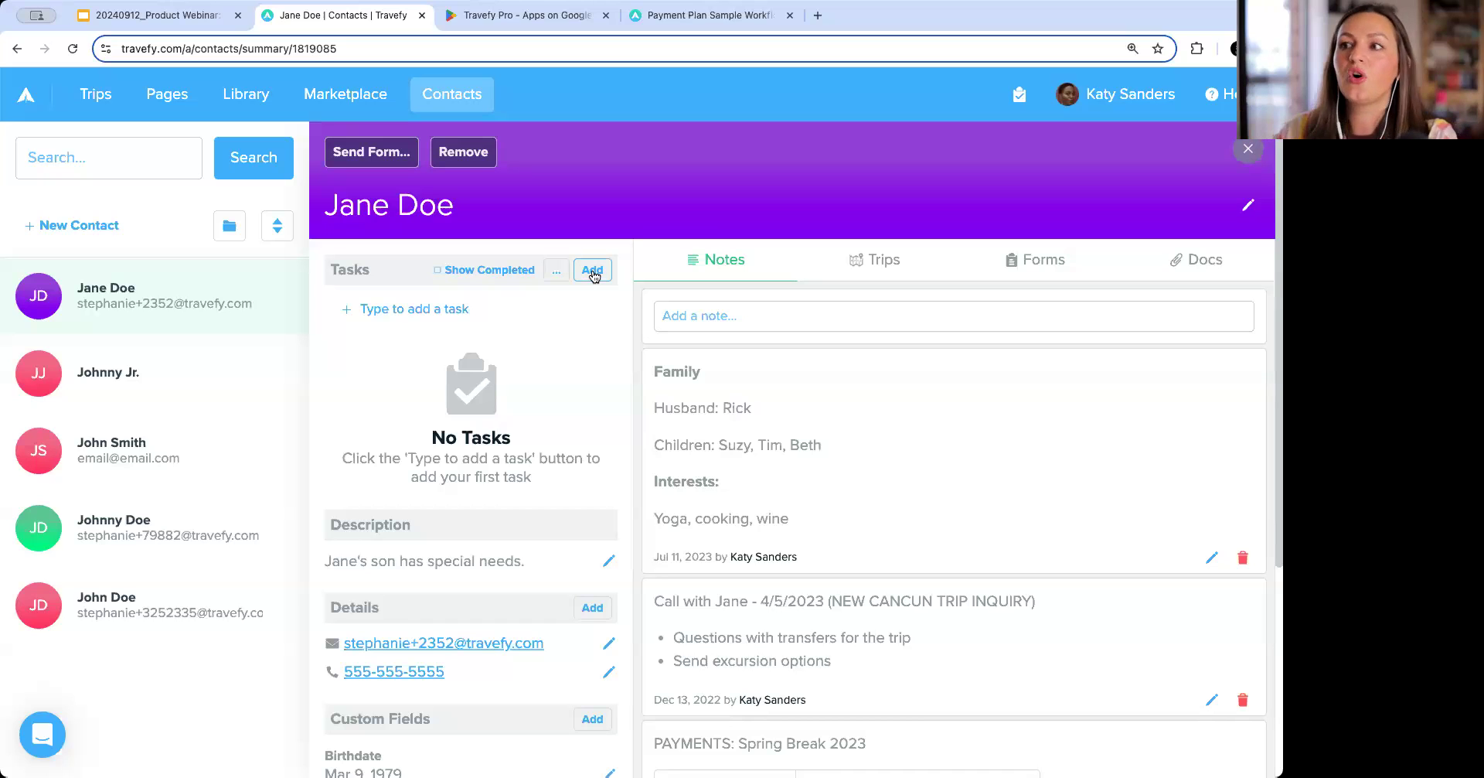
click(593, 275)
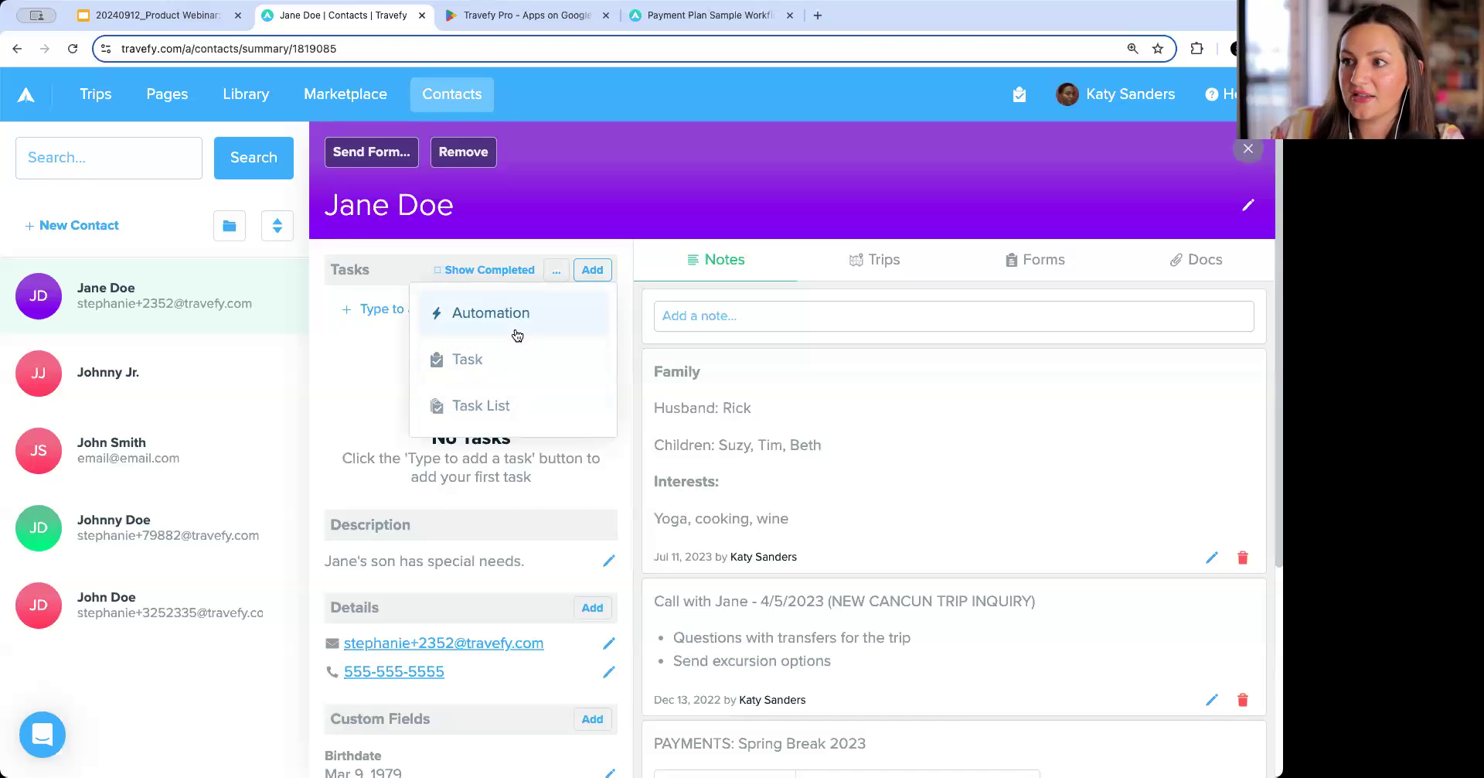
click(516, 404)
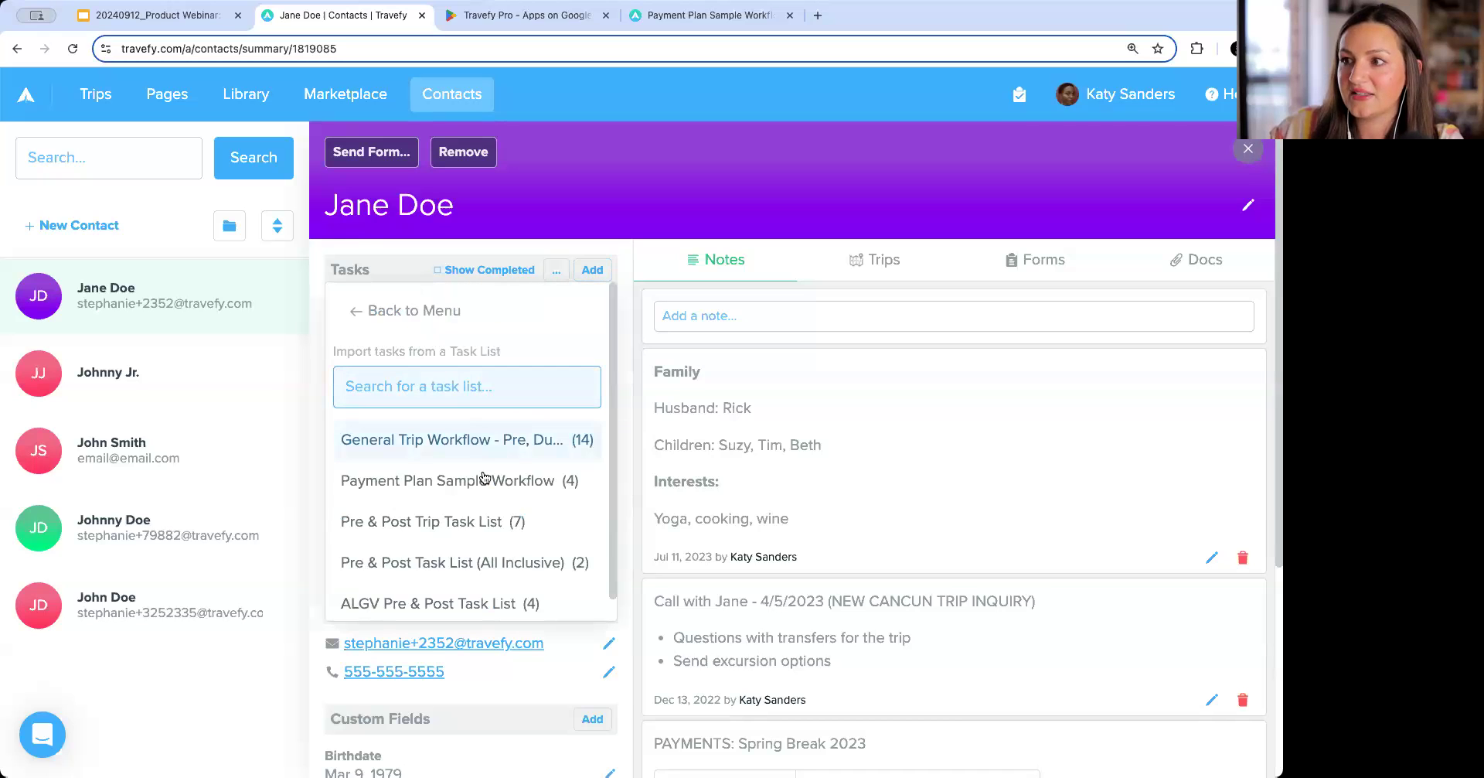
click(457, 480)
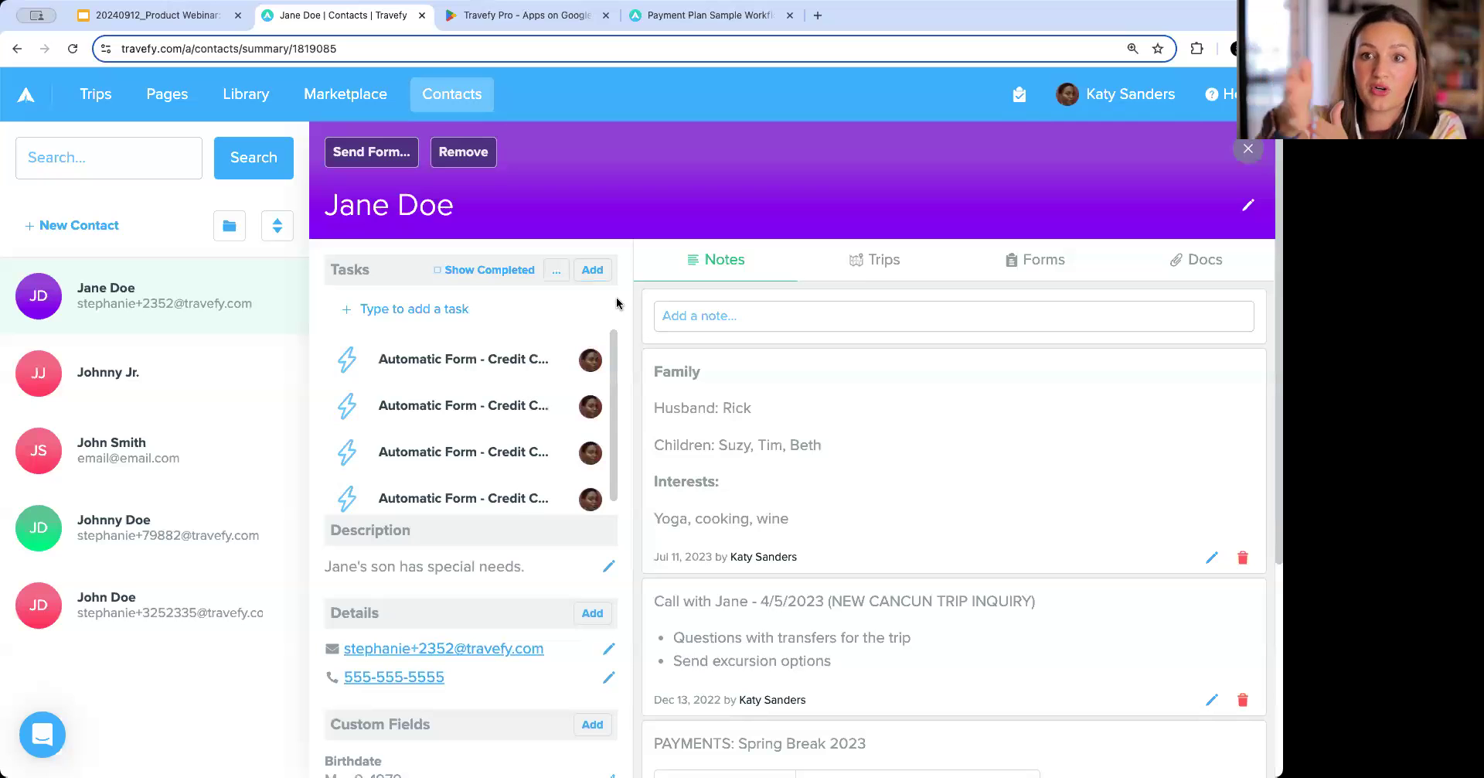
Open the full task and automation list and try its date and type filters.
click(93, 101)
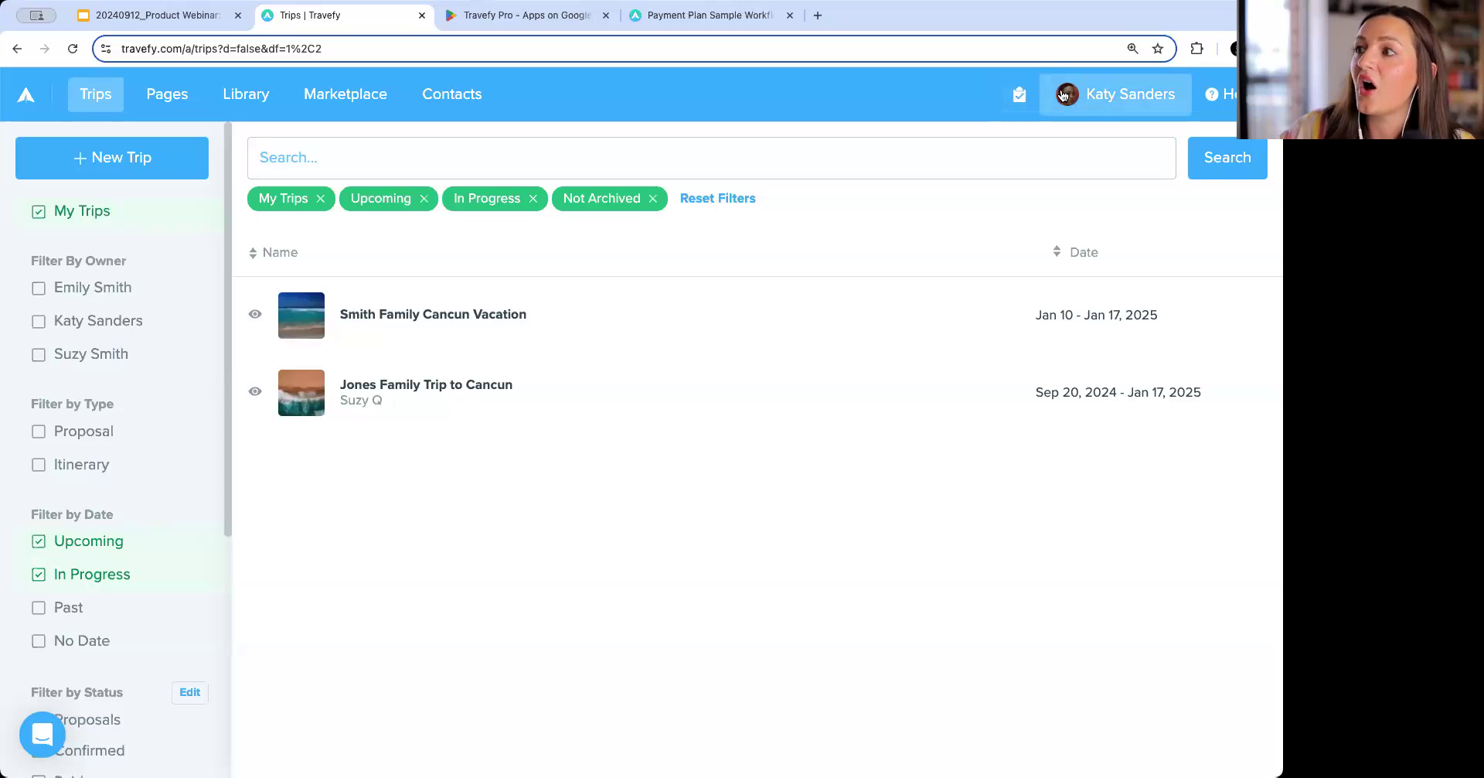
click(1021, 98)
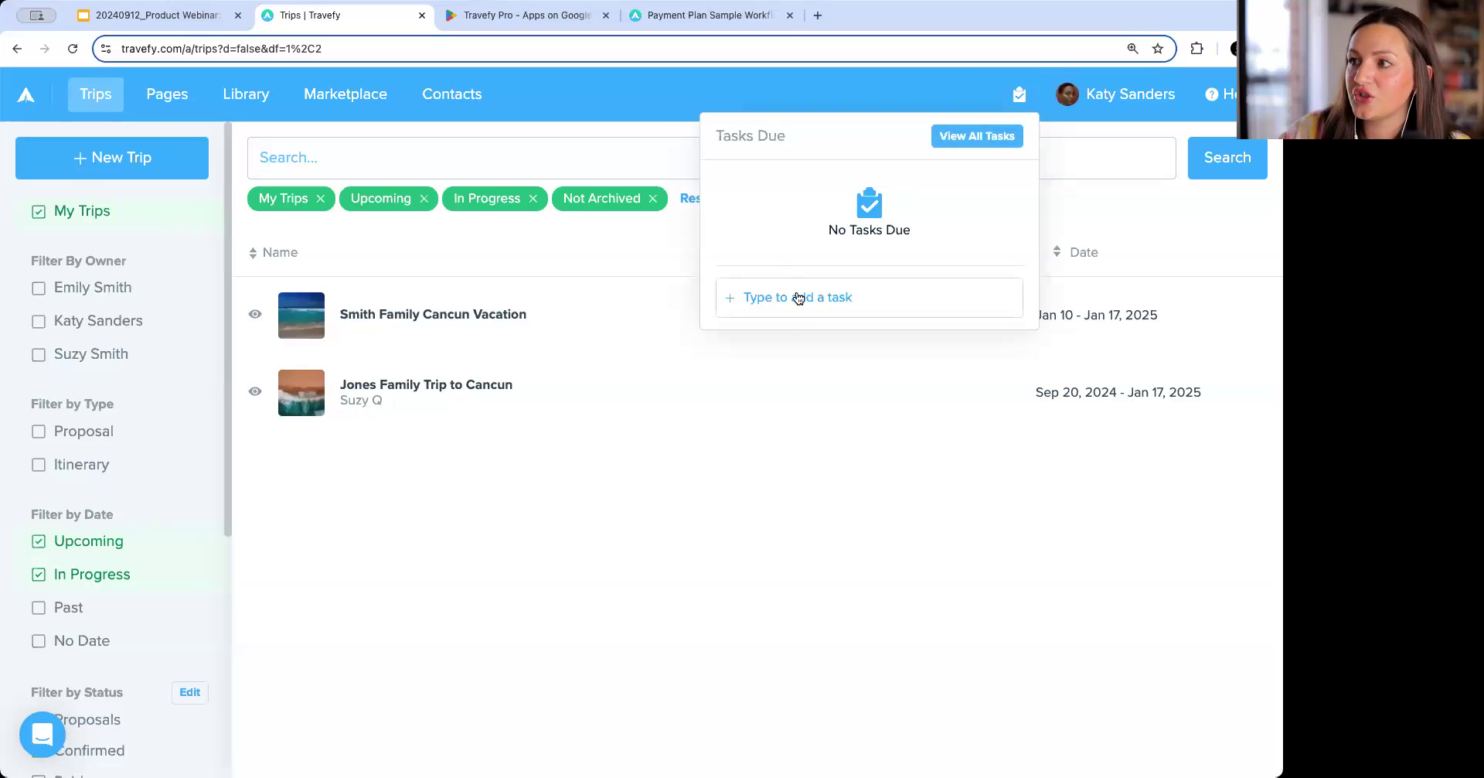
click(977, 136)
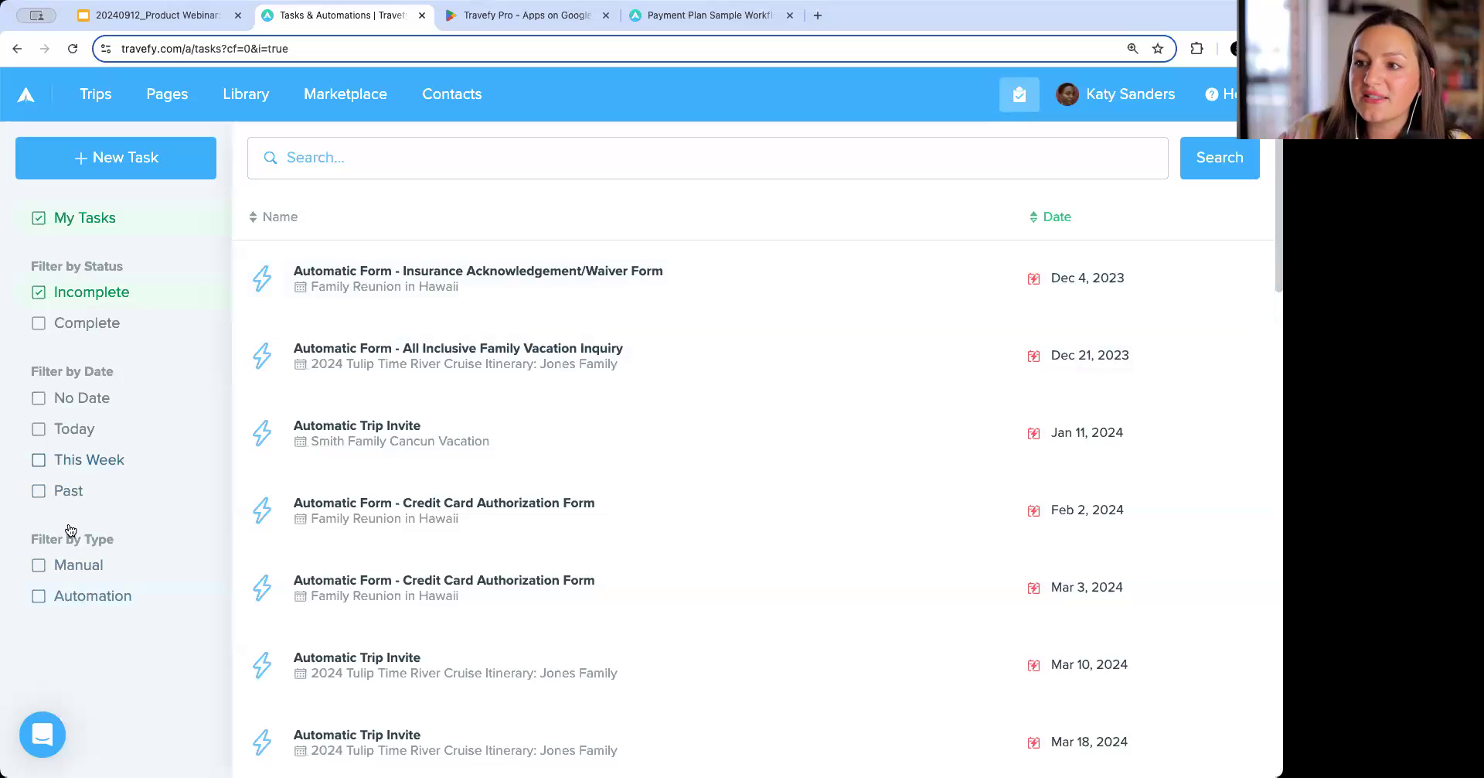
click(94, 465)
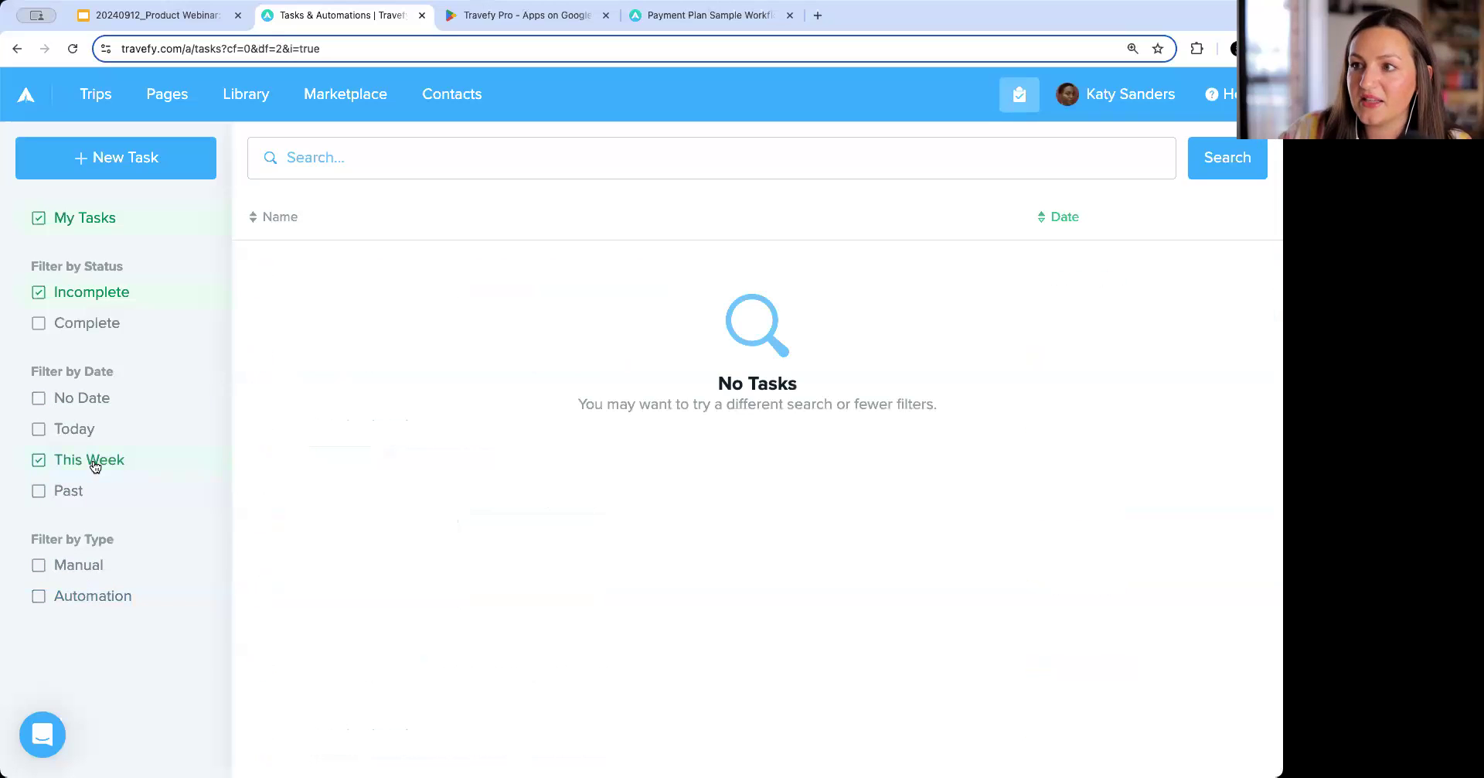
click(94, 465)
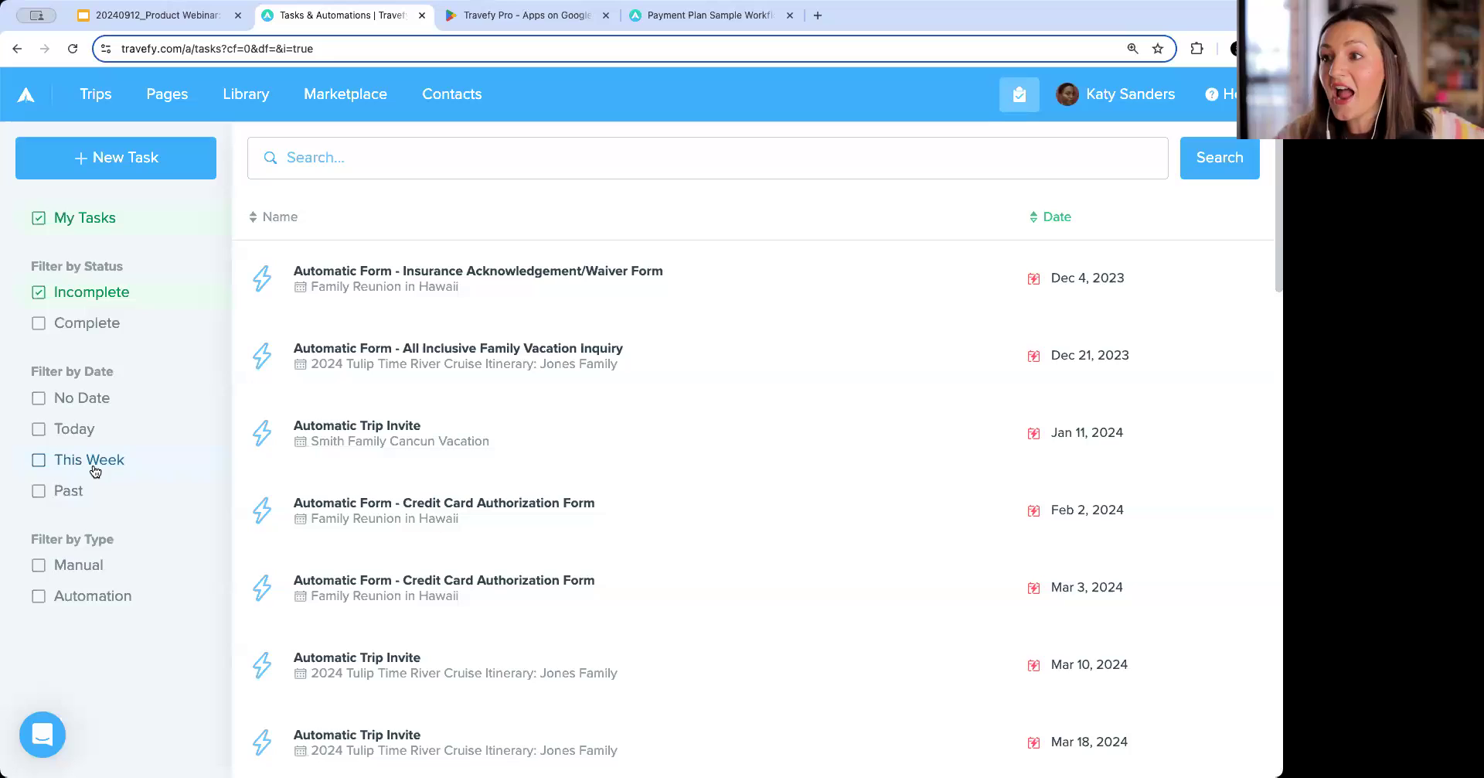
click(80, 490)
click(81, 491)
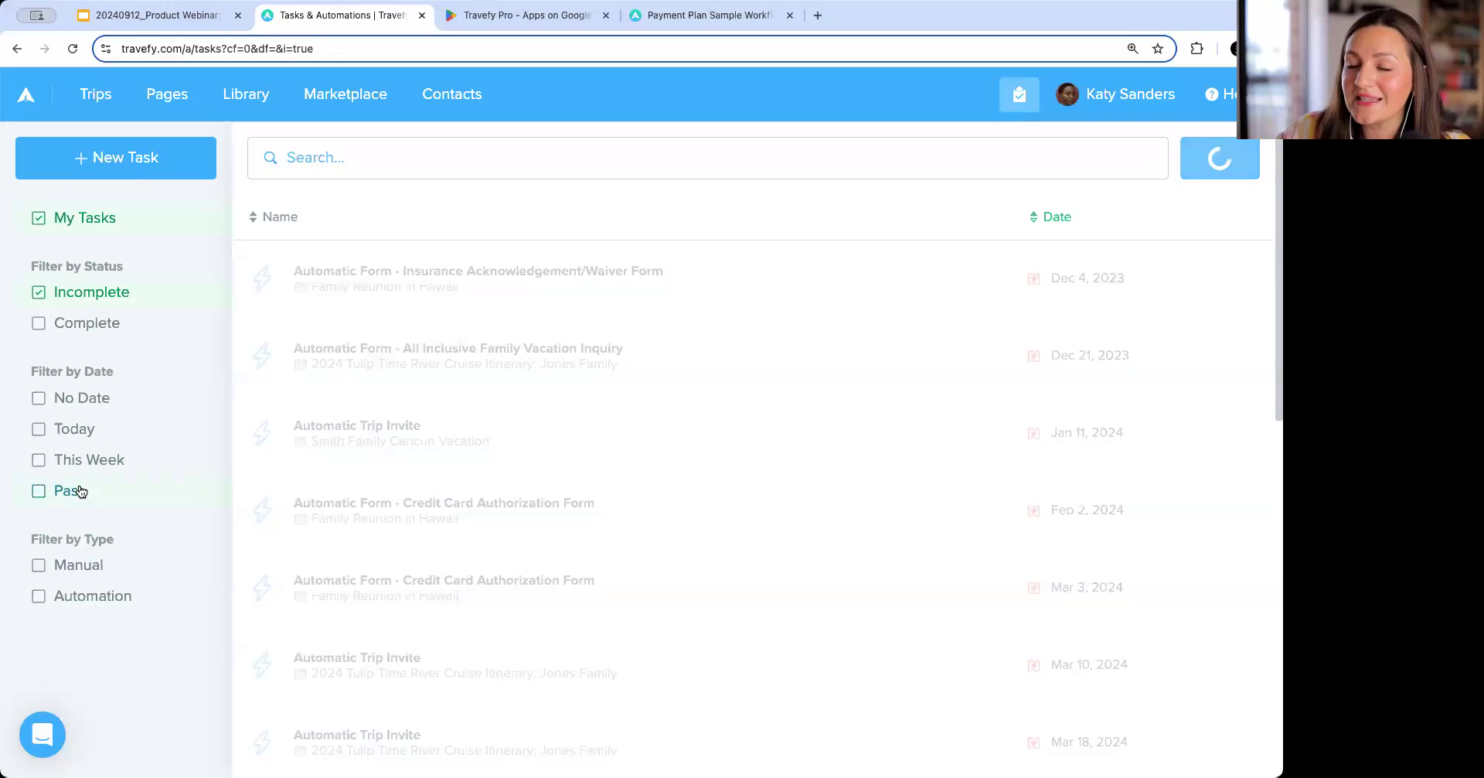
click(107, 568)
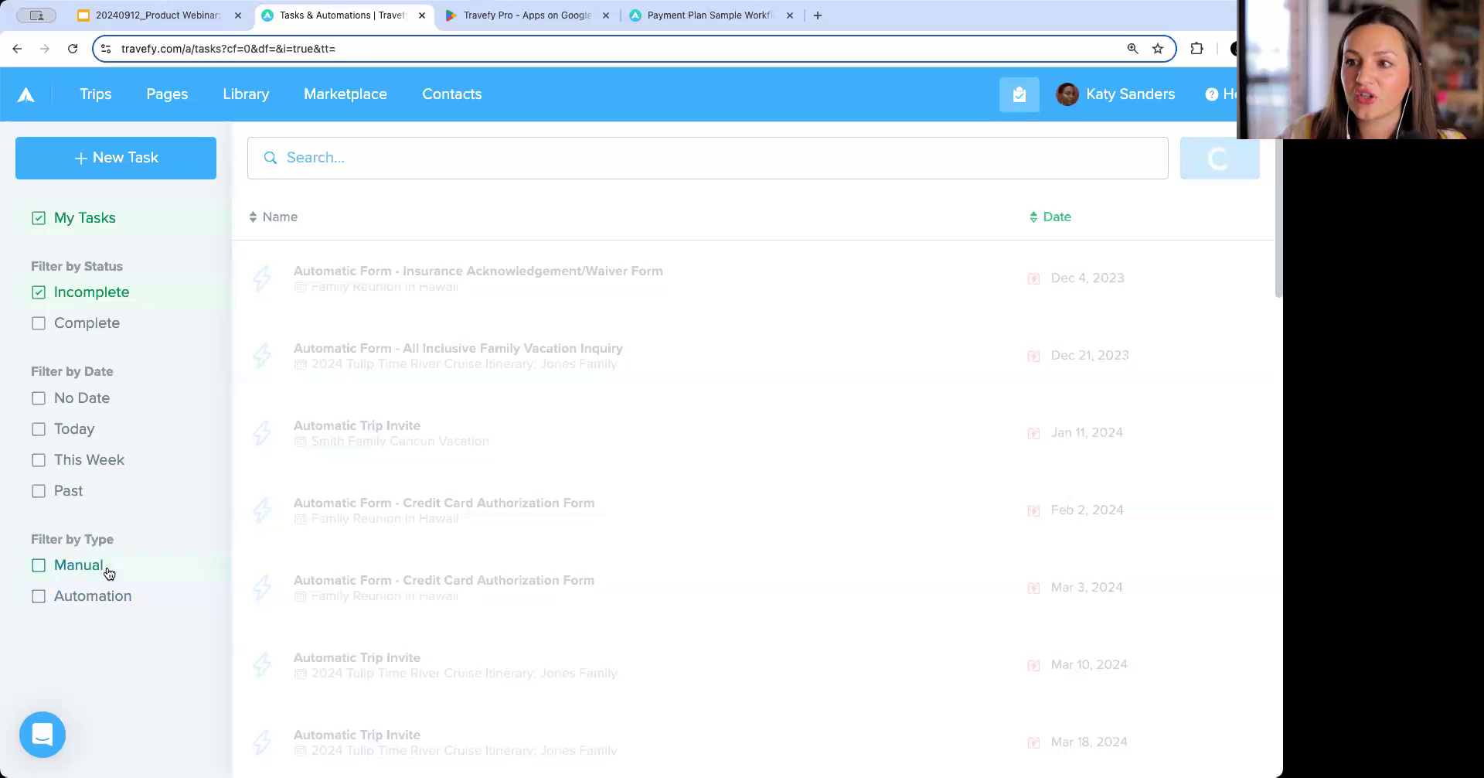
click(109, 93)
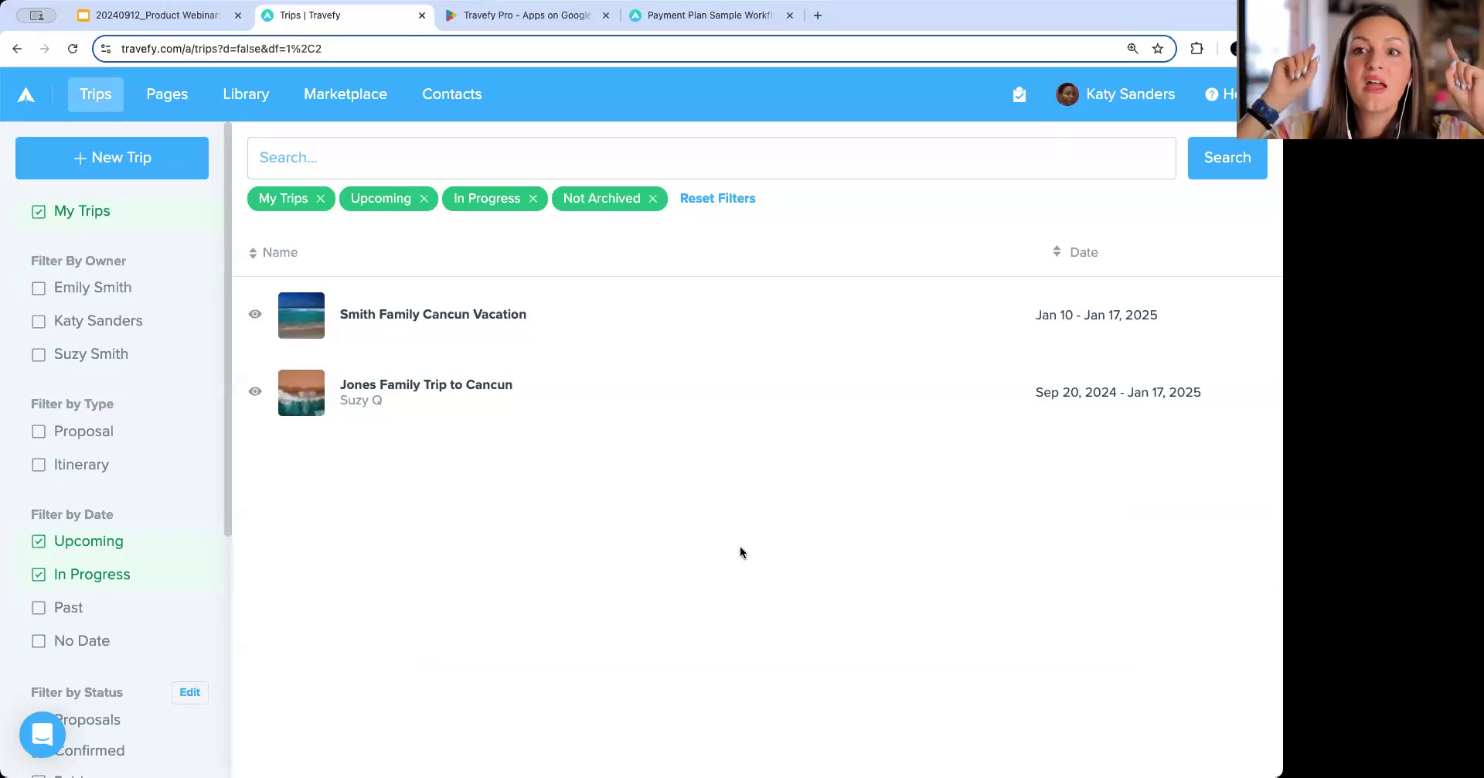
View the Travefy Pro app page in the Google Play tab.
click(550, 13)
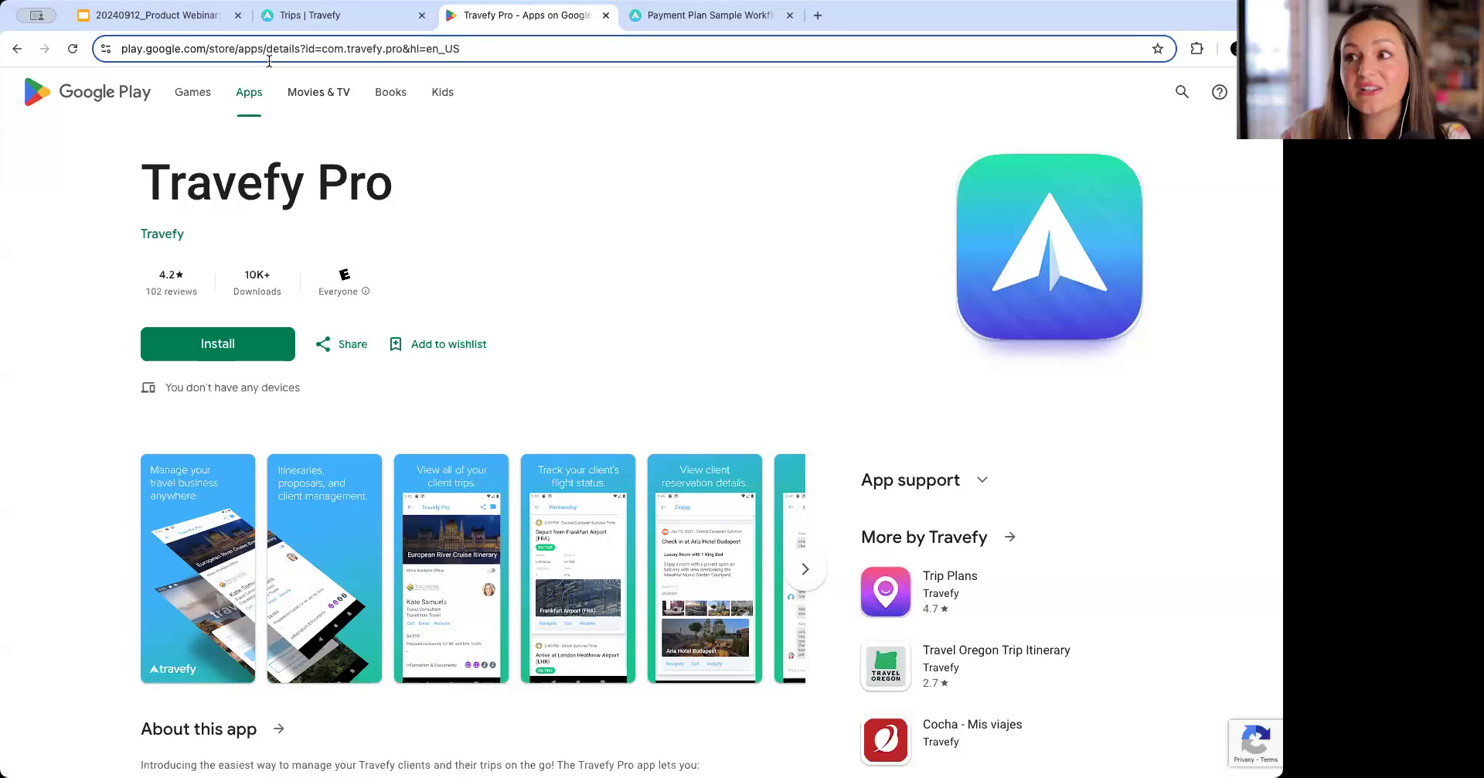
click(303, 25)
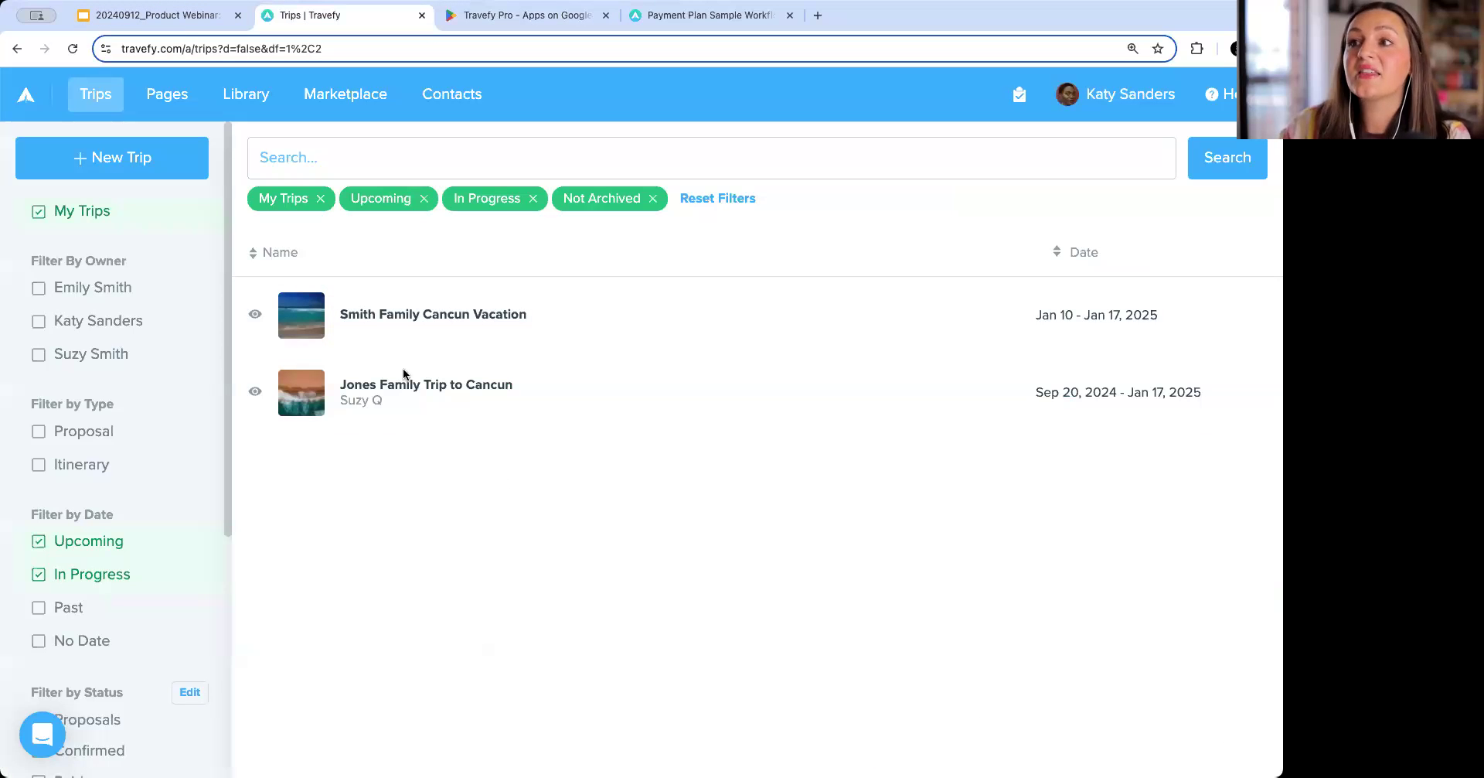
Search the Marketplace for "task list".
click(383, 110)
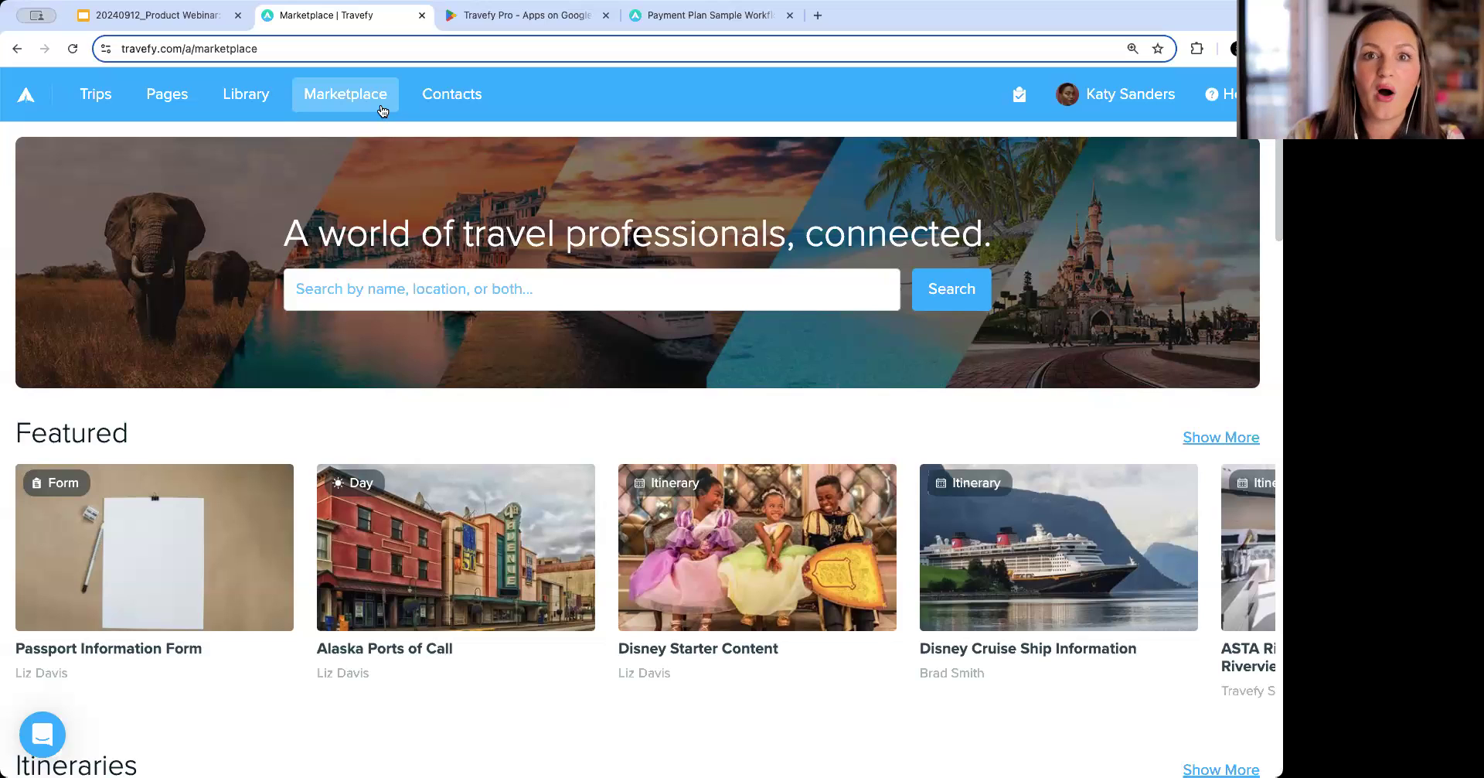
click(414, 304)
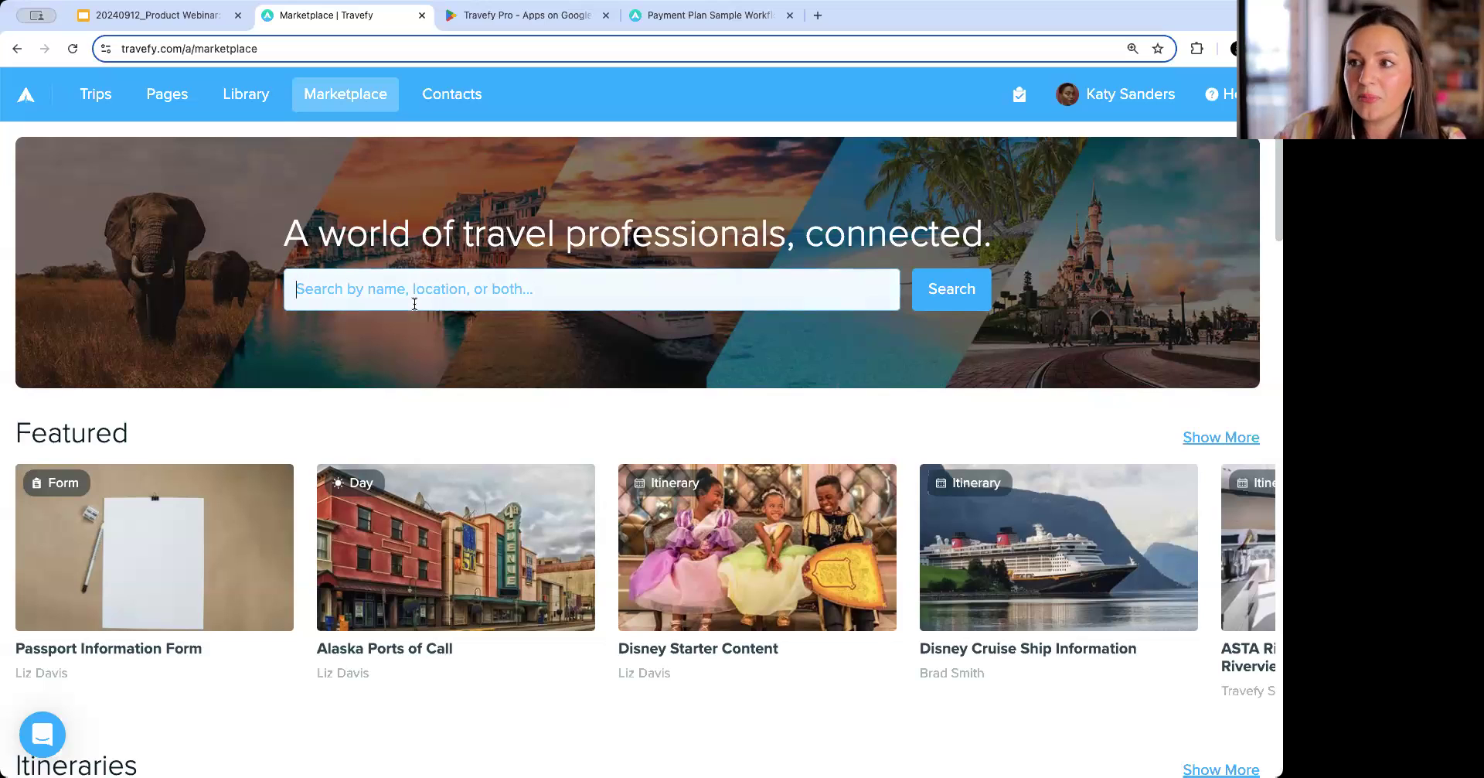
text(task list)
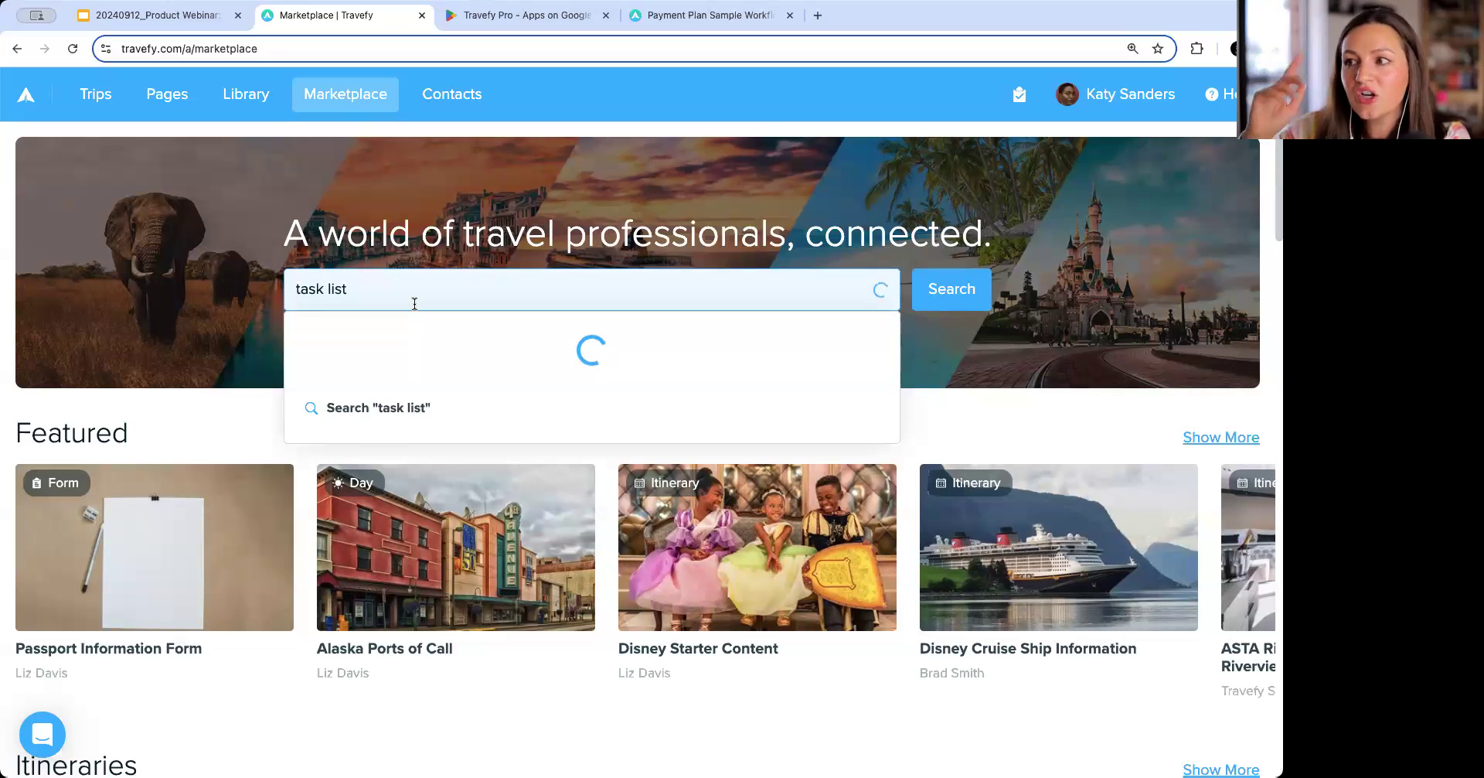
text(s)
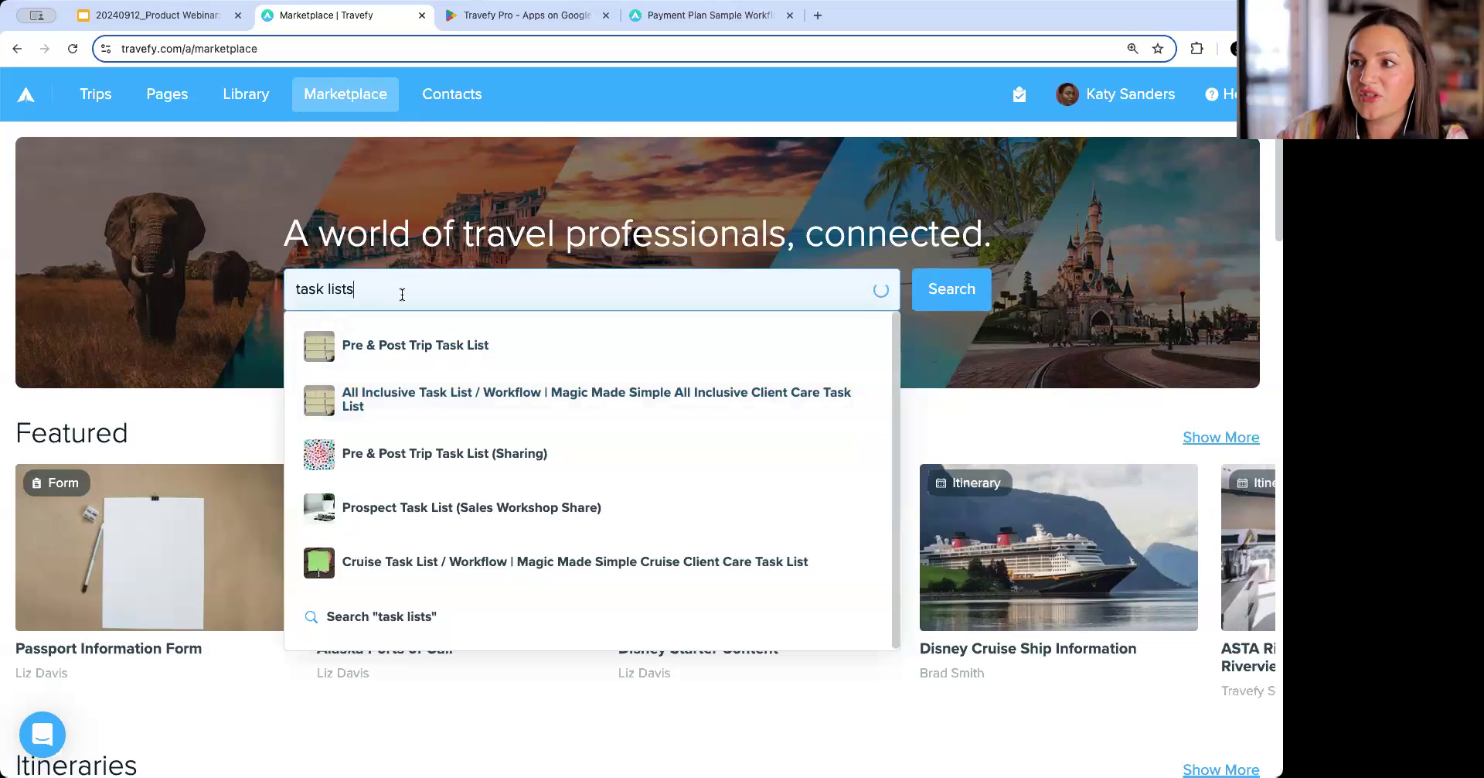
key(BackSpace)
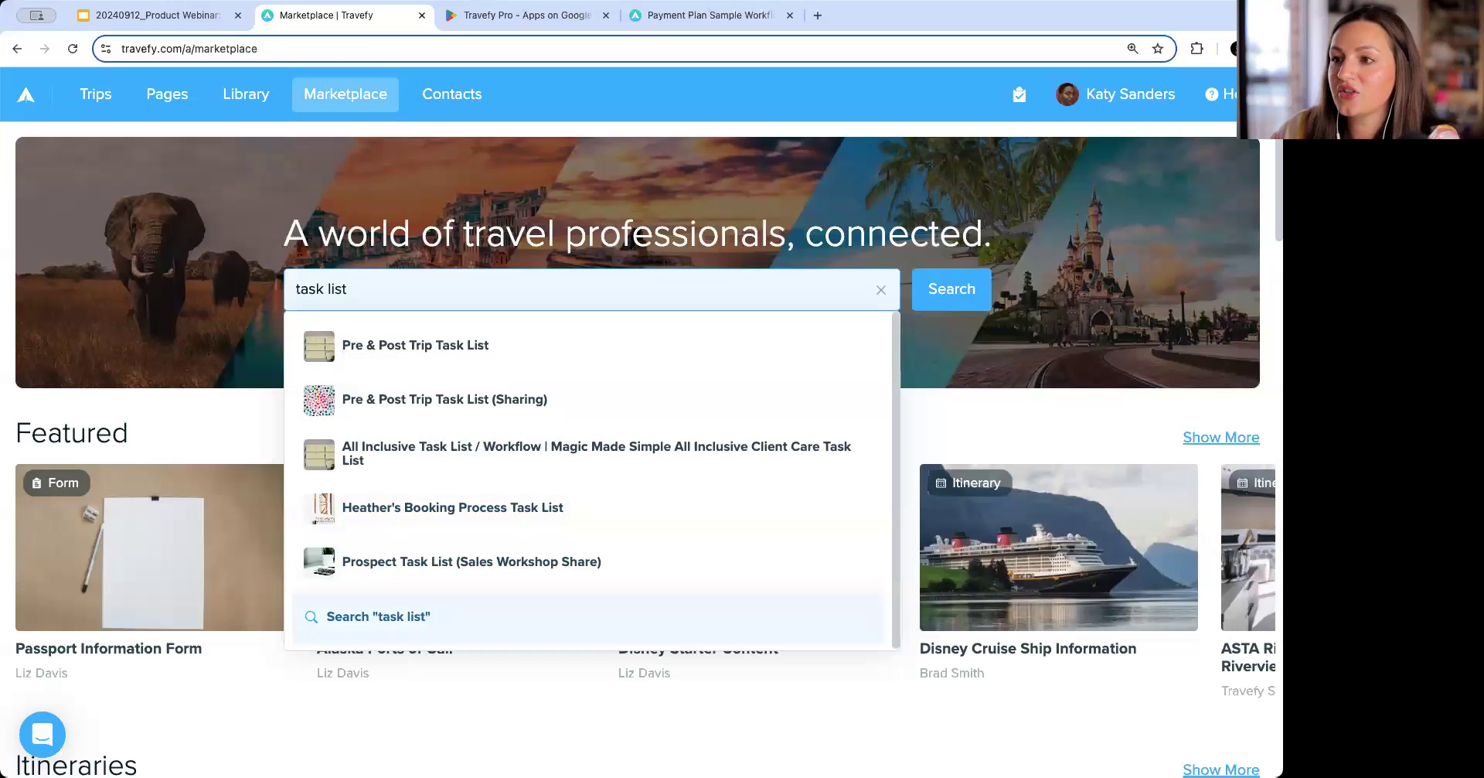
click(433, 615)
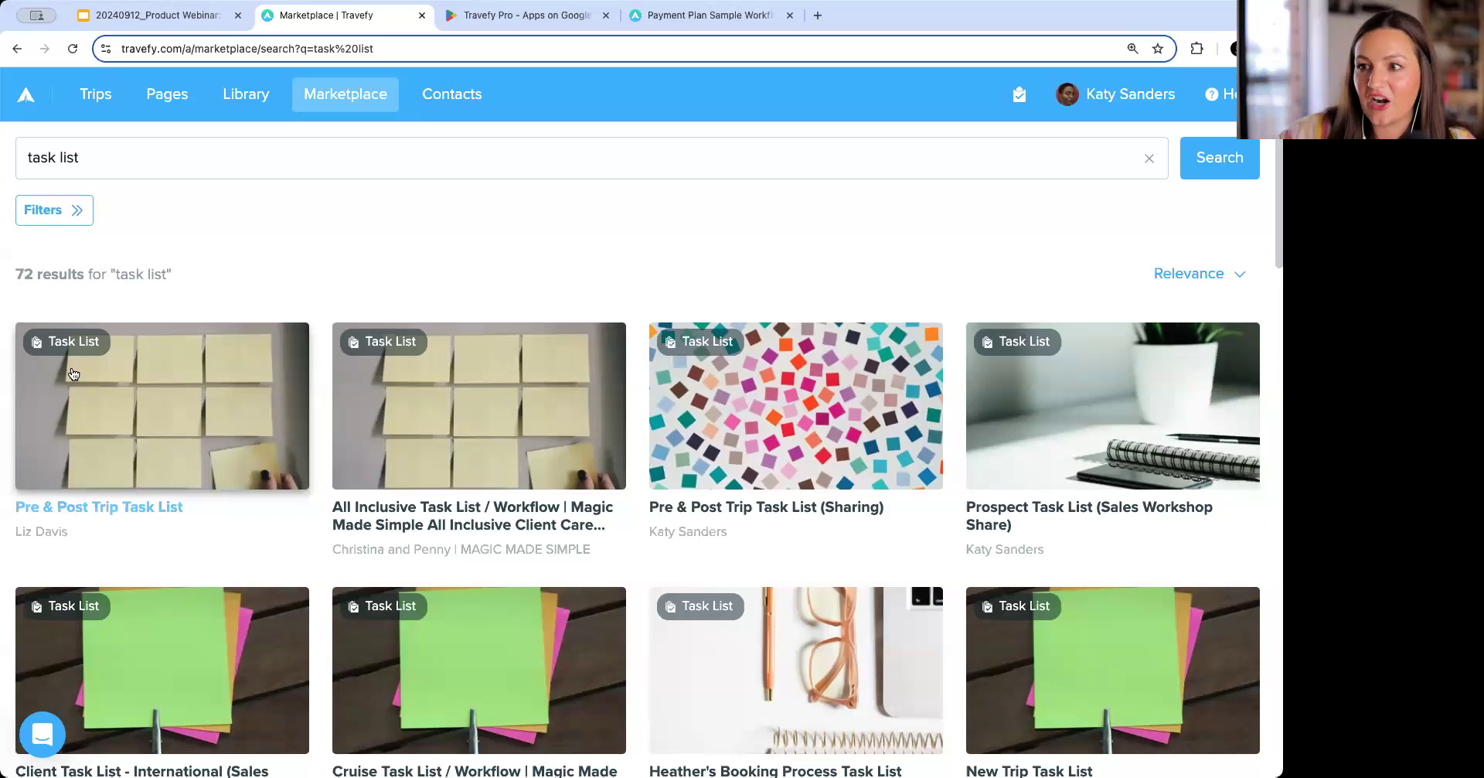
Preview the Pre & Post Trip Task List and the Prospect Task List (Sales Workshop Share) results.
click(256, 390)
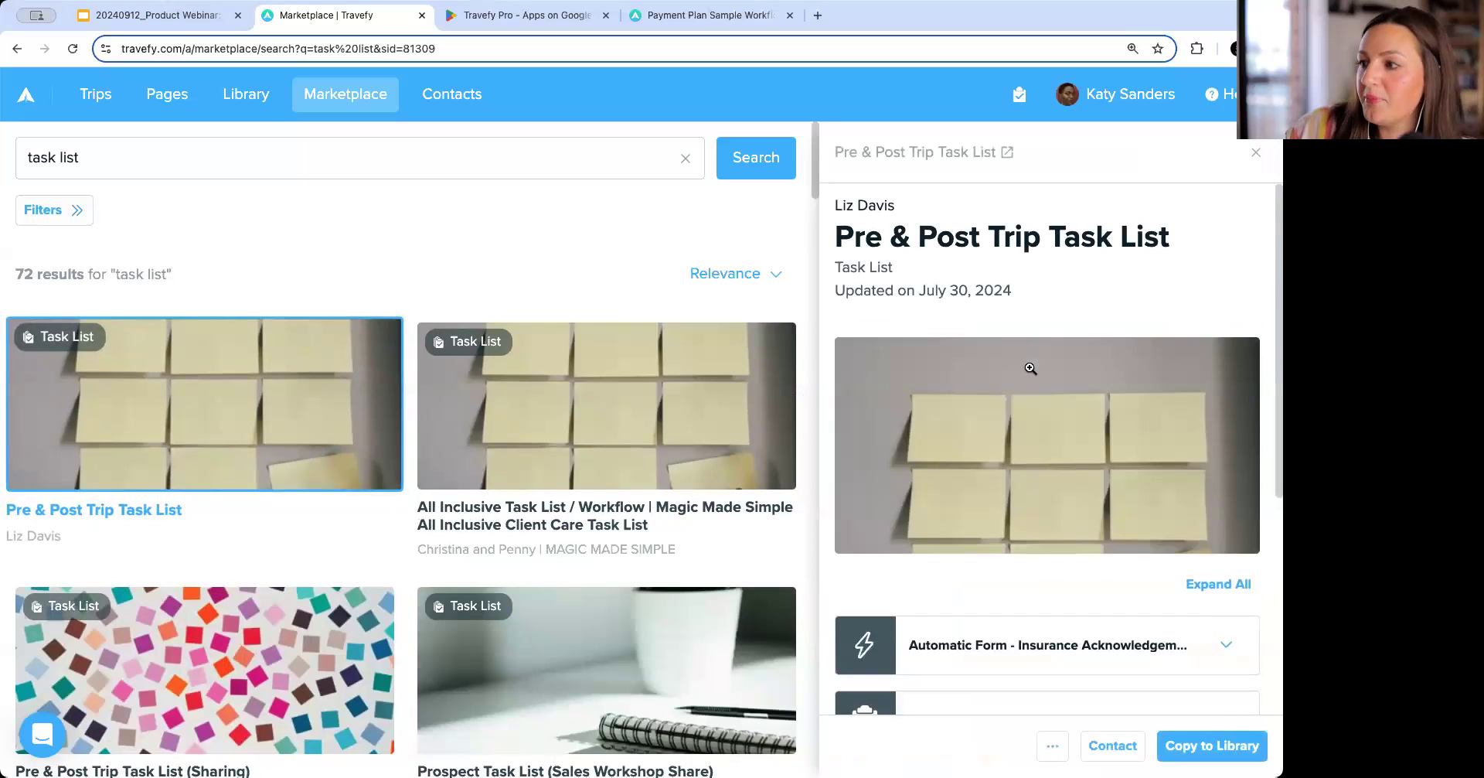
scroll(1029, 367, down, 5)
click(610, 670)
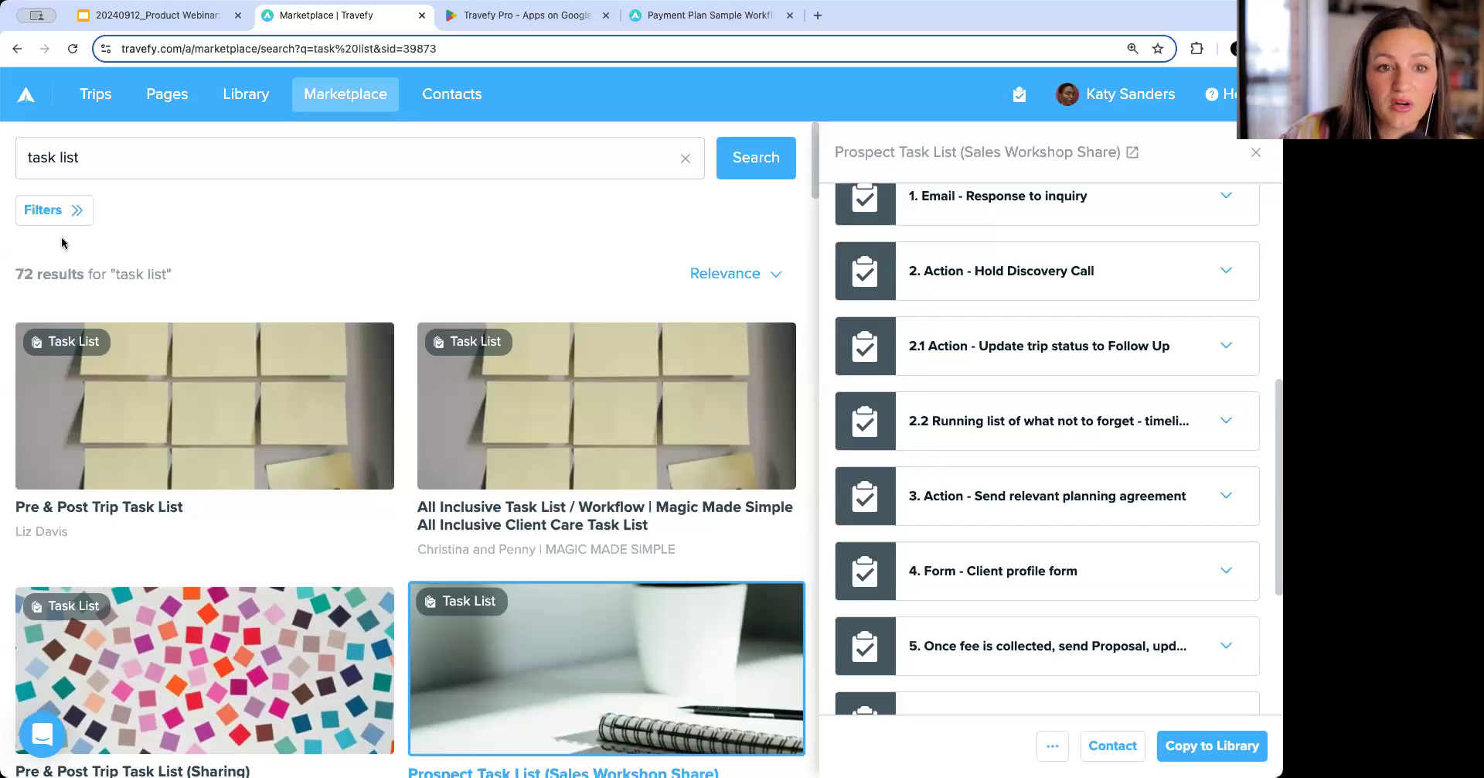
click(203, 17)
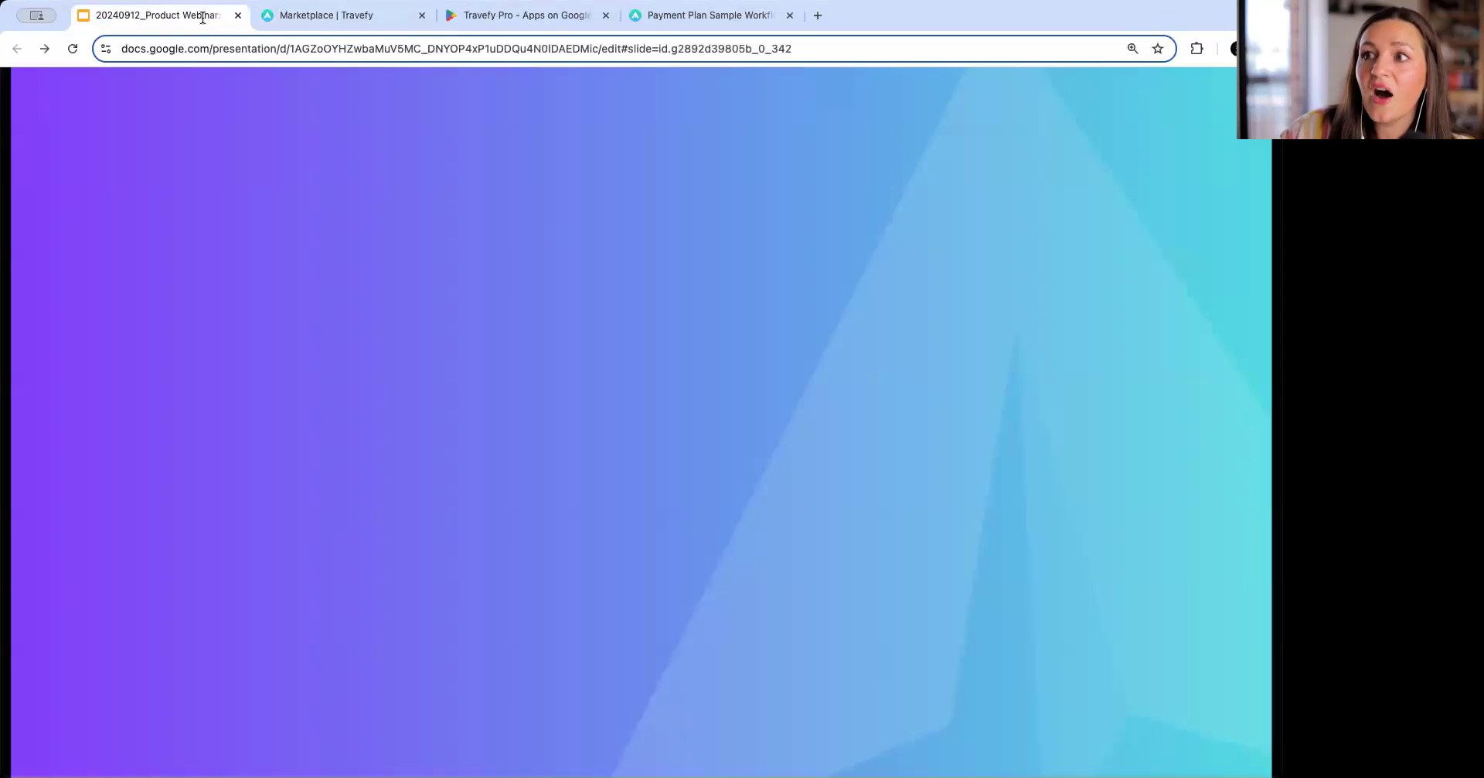
click(322, 225)
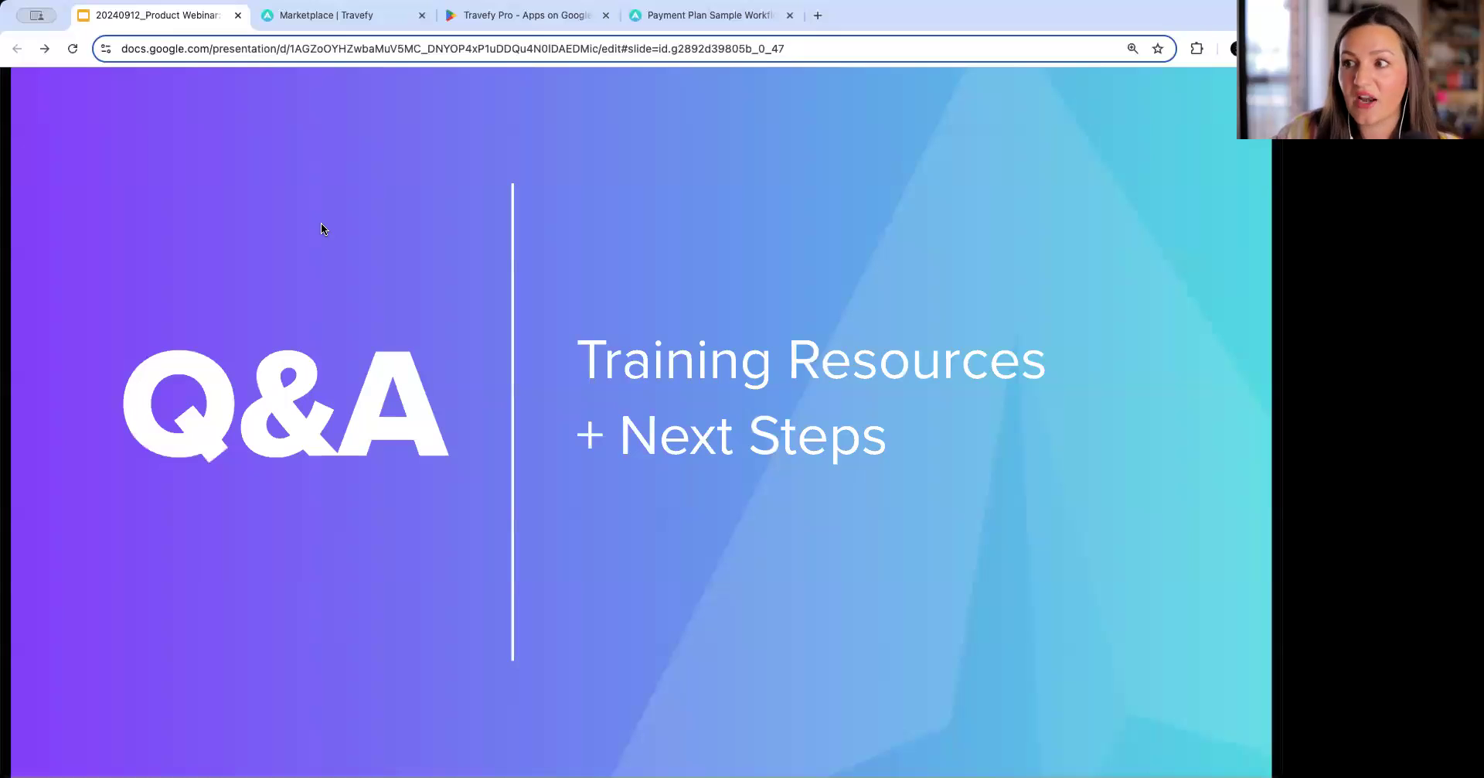
click(322, 224)
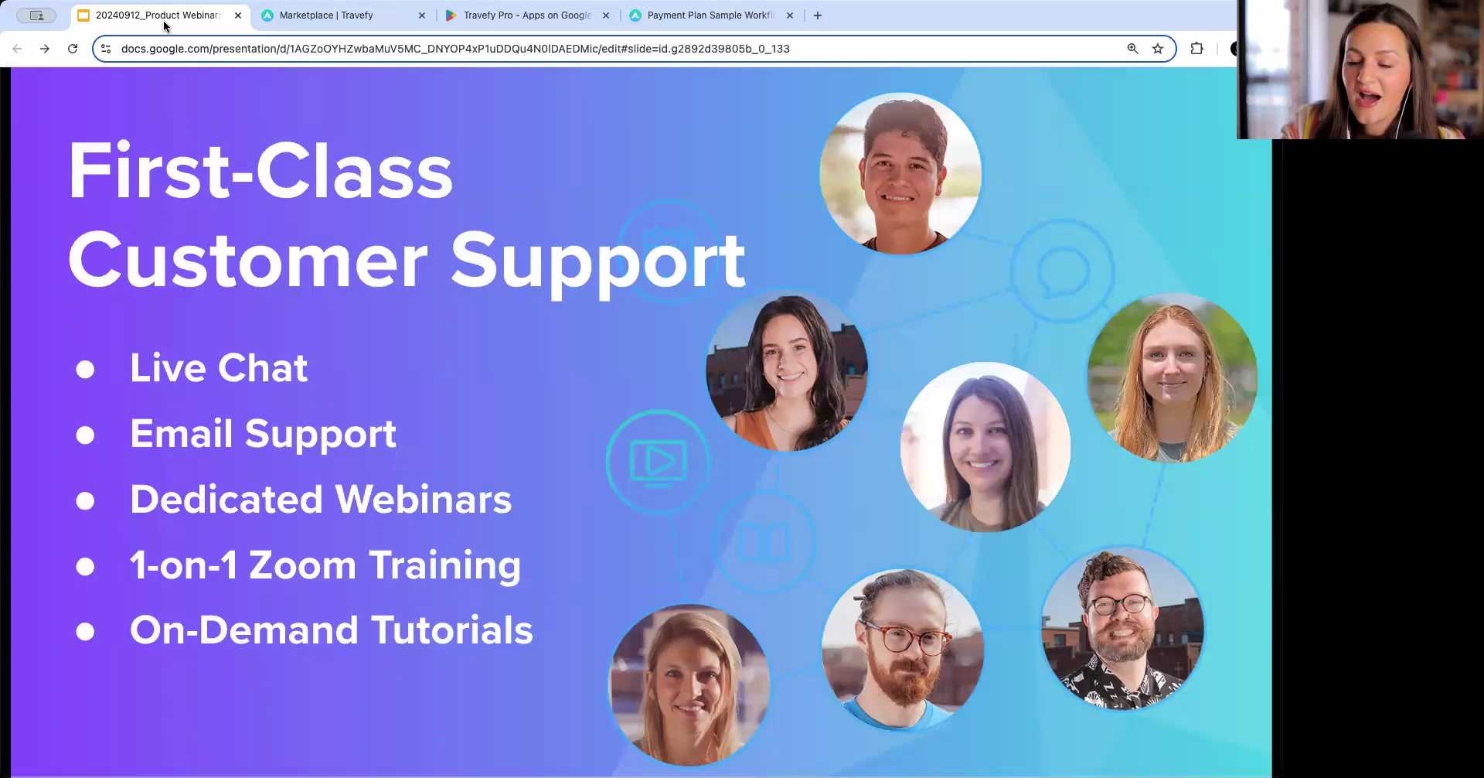
key(Right)
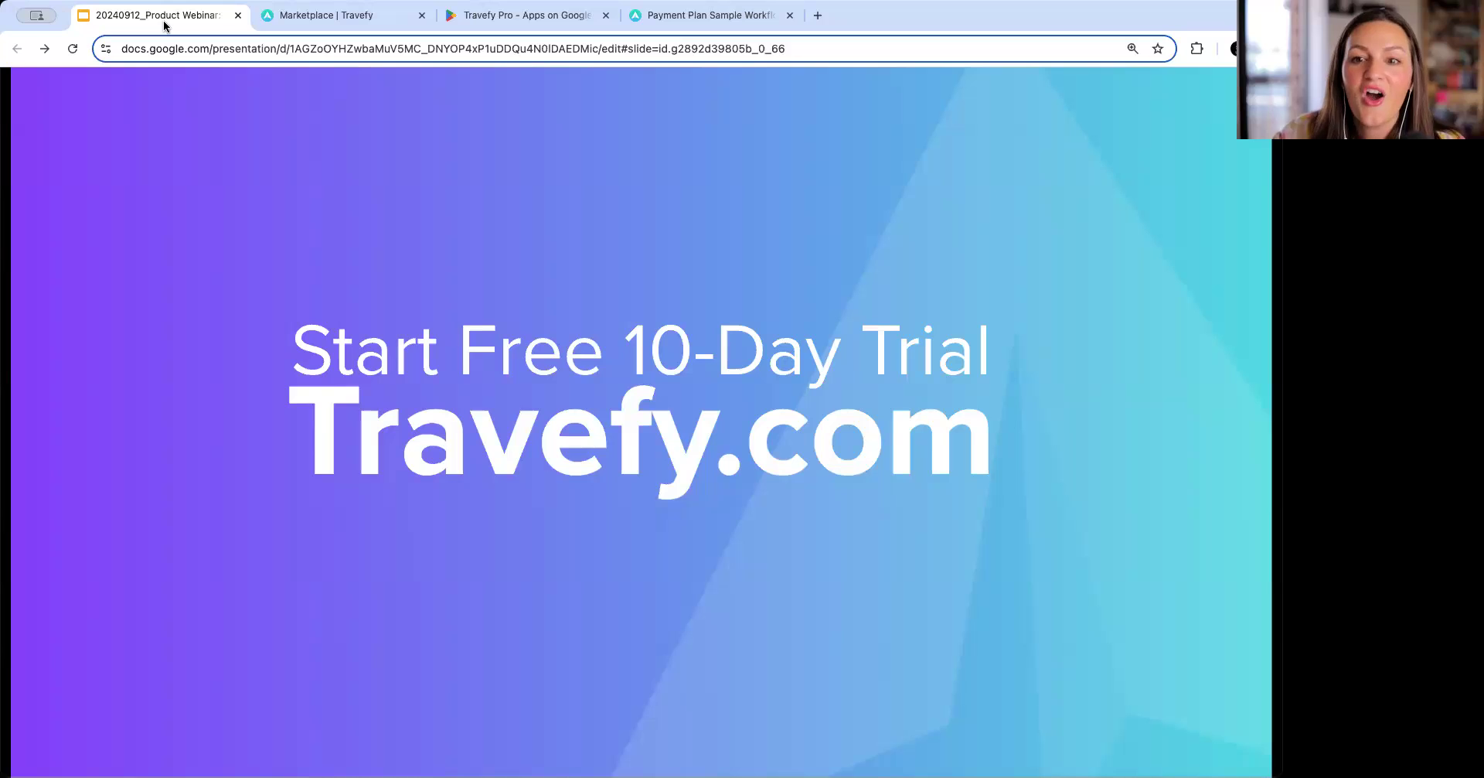
key(Right)
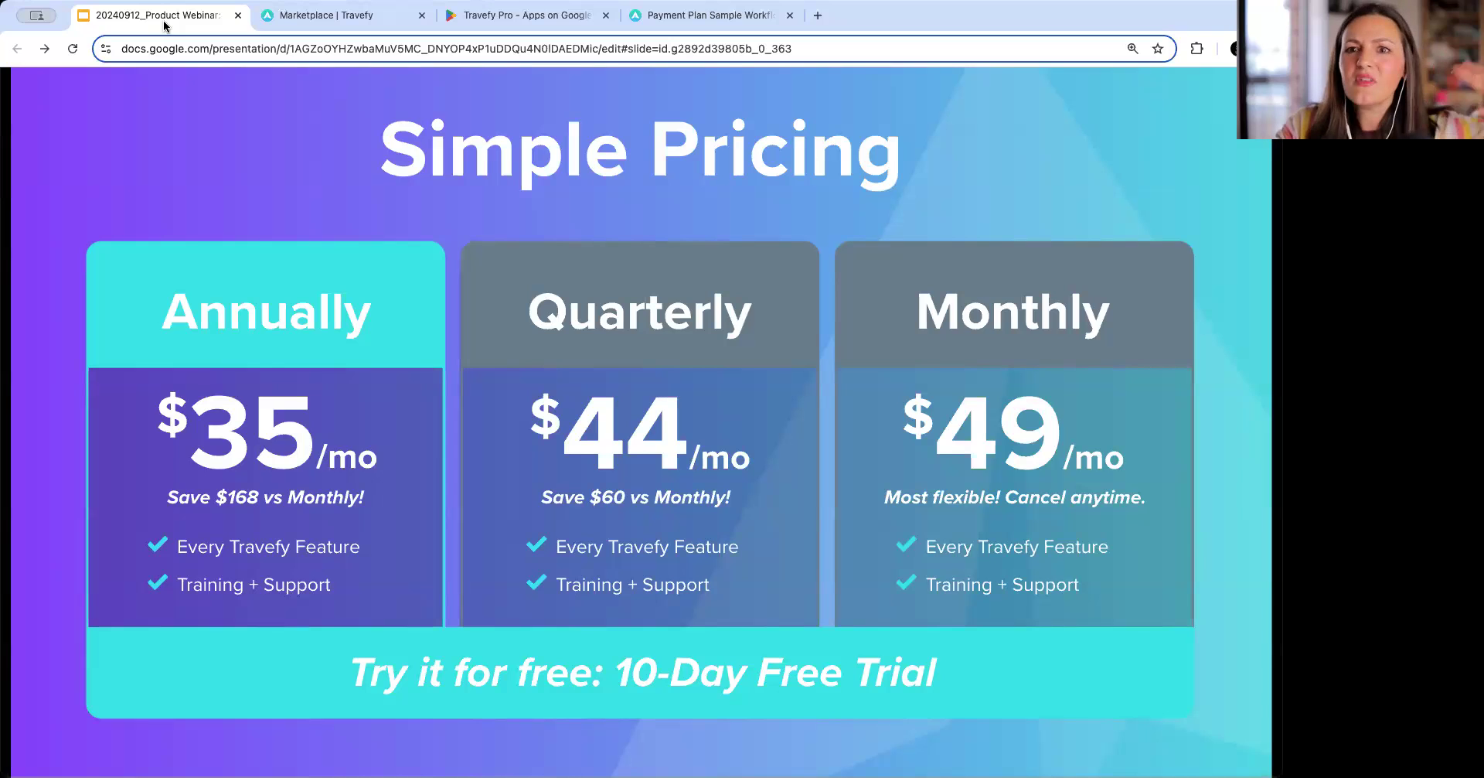
key(Right)
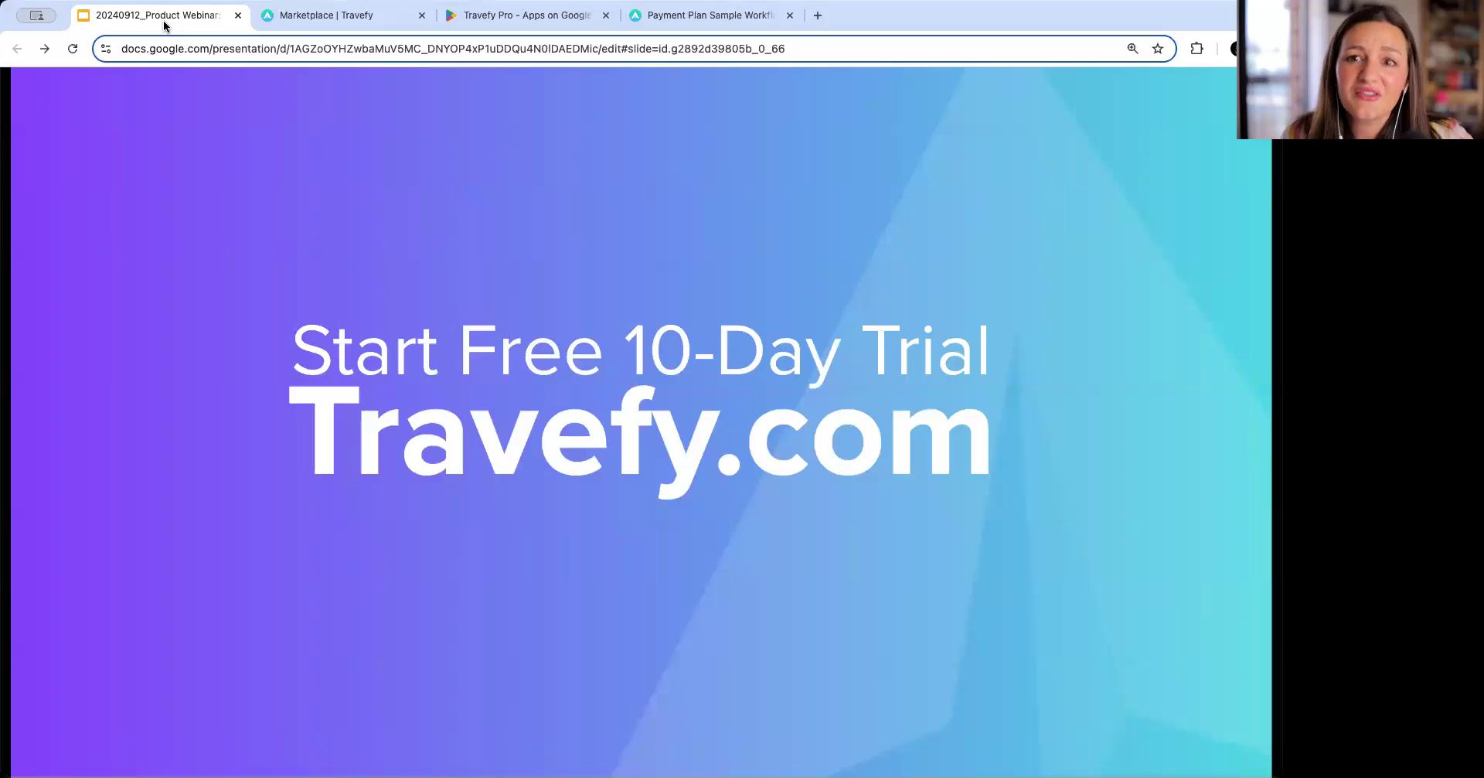
key(Left)
key(Left)
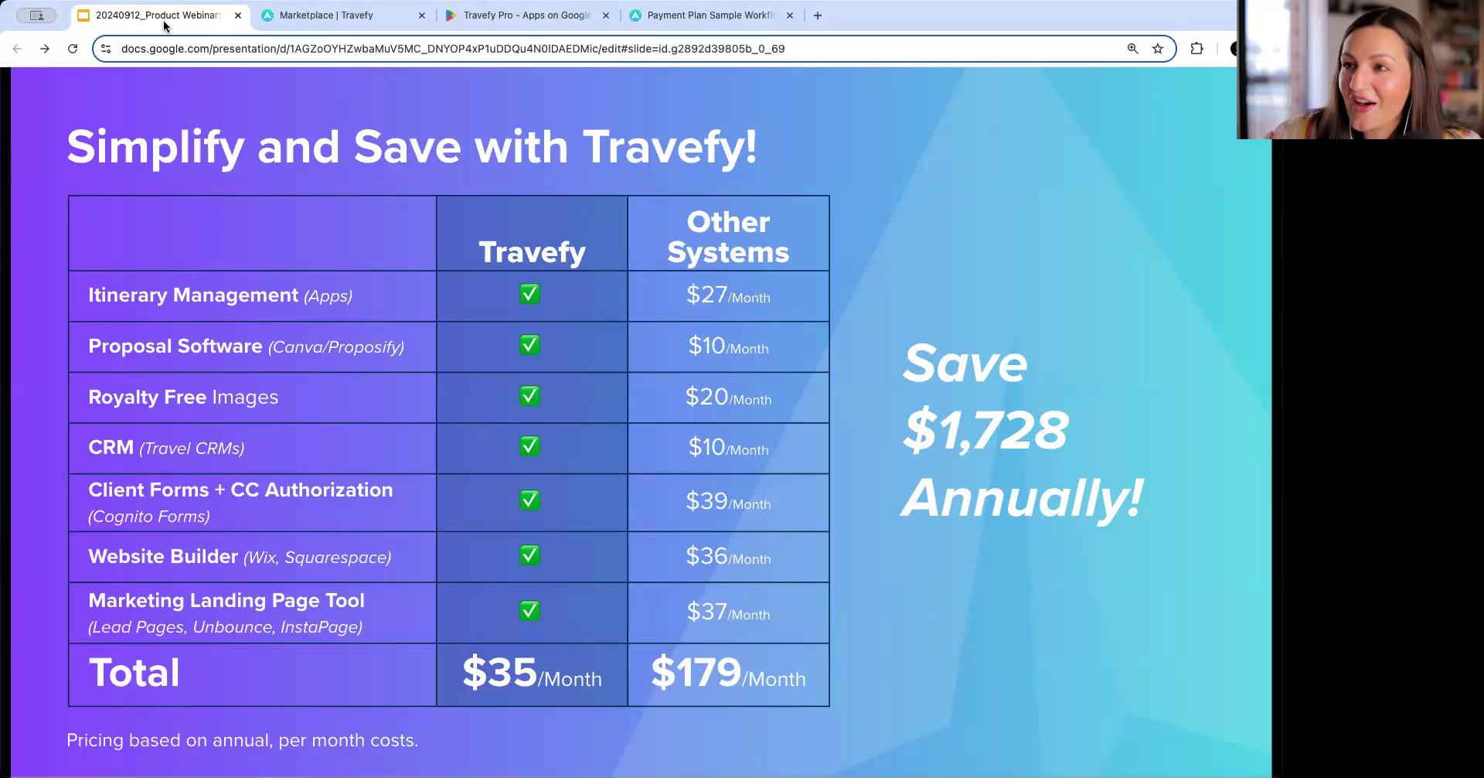
Open the General Trip Workflow - Pre, During, Post task list in the Library and remove the Automatic Invoice's scheduled date.
click(332, 15)
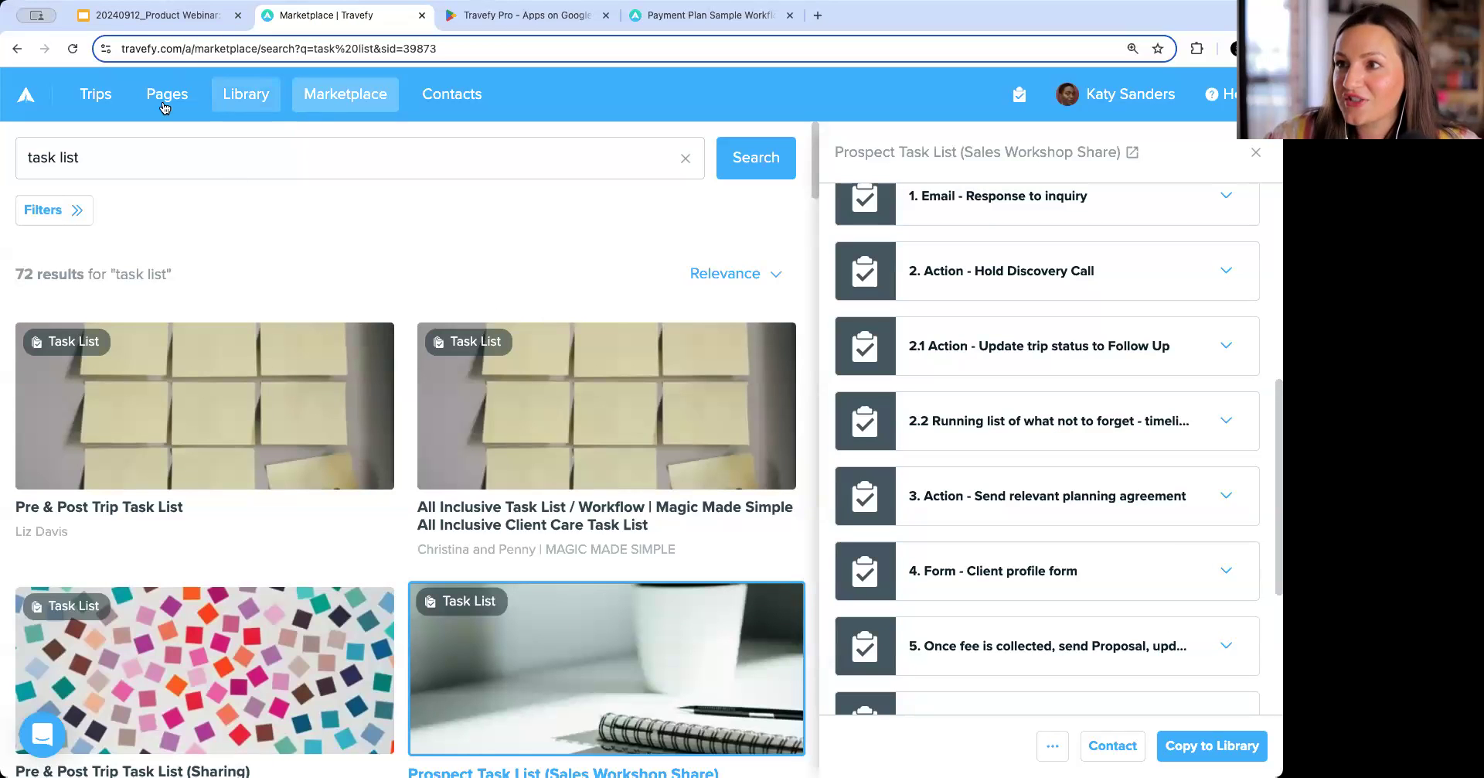
click(94, 97)
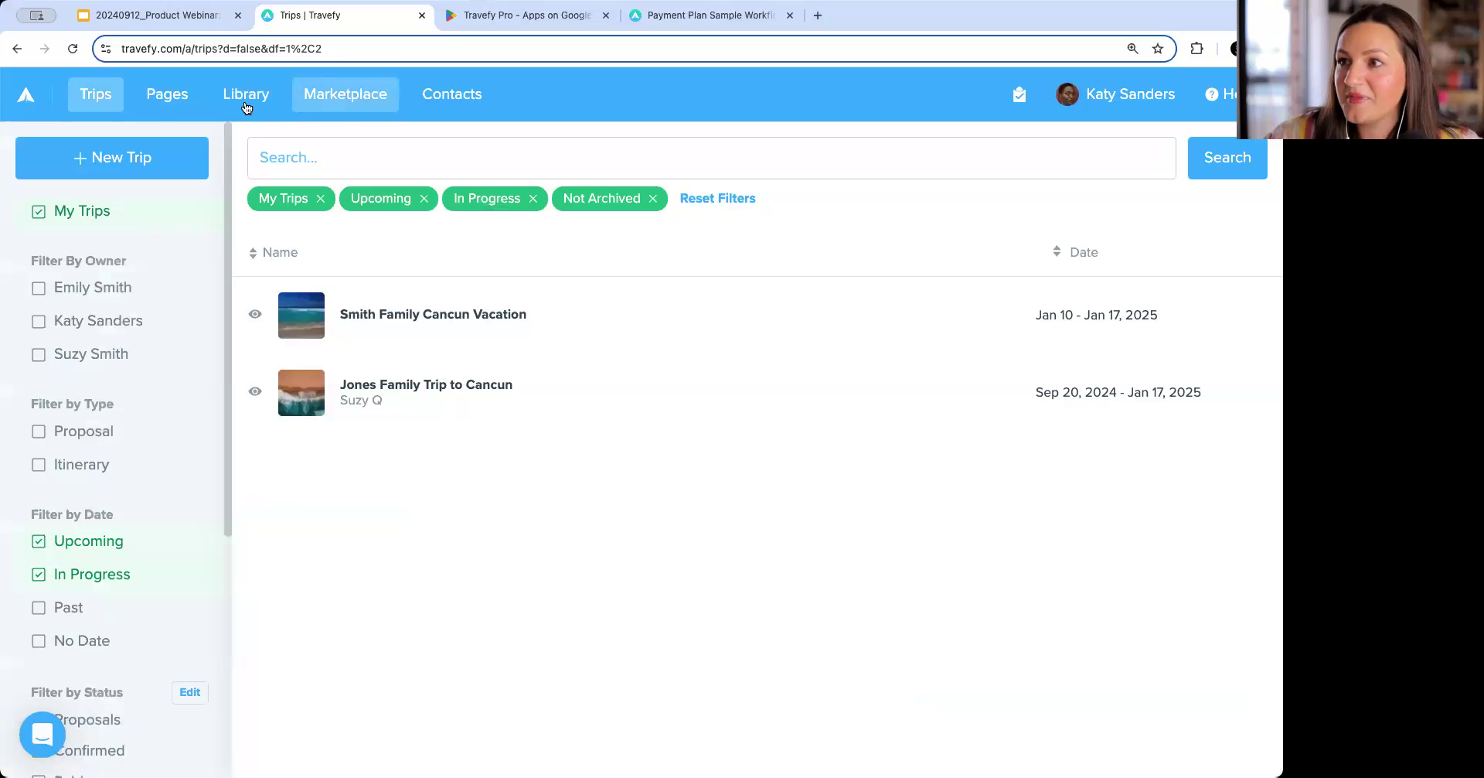
click(245, 96)
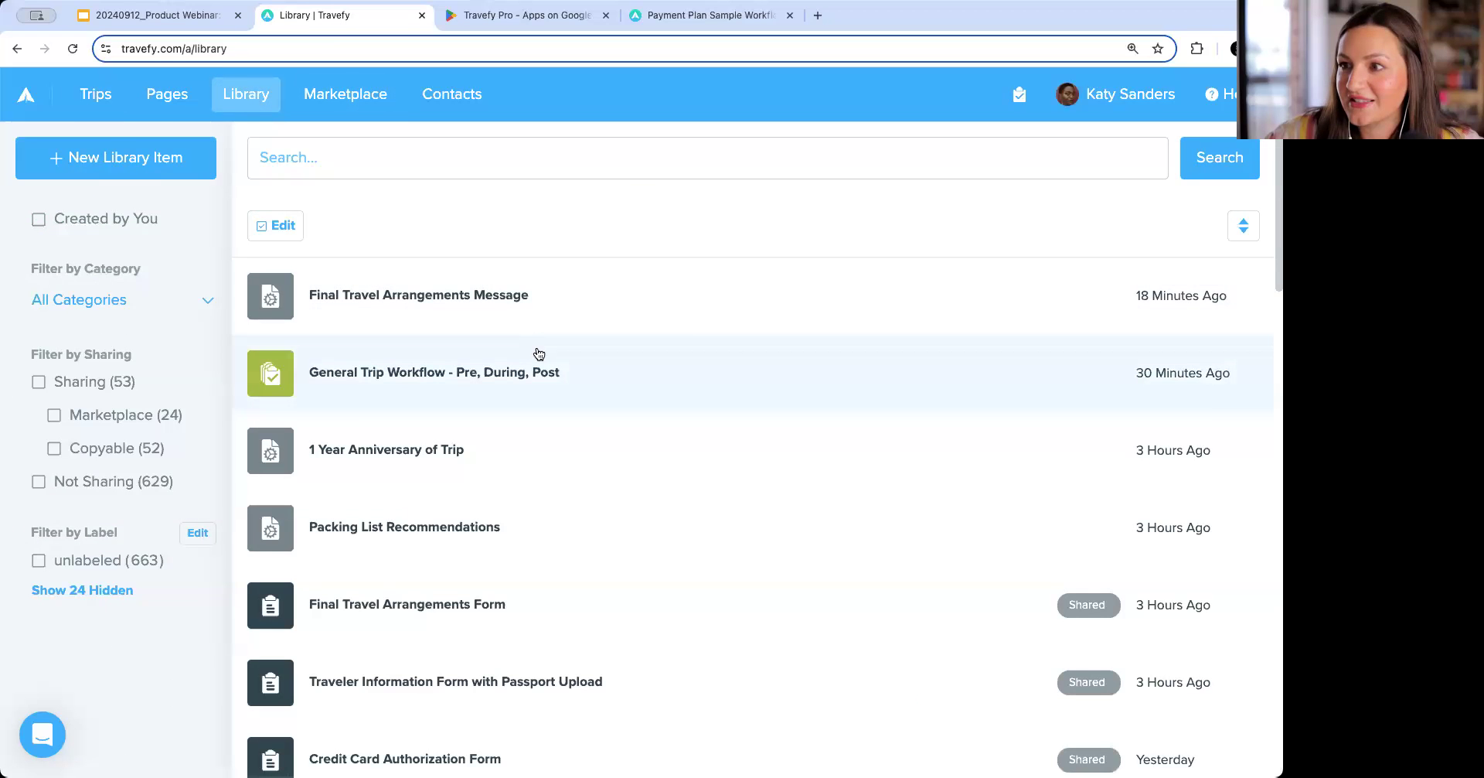
click(828, 368)
scroll(1111, 439, down, 1)
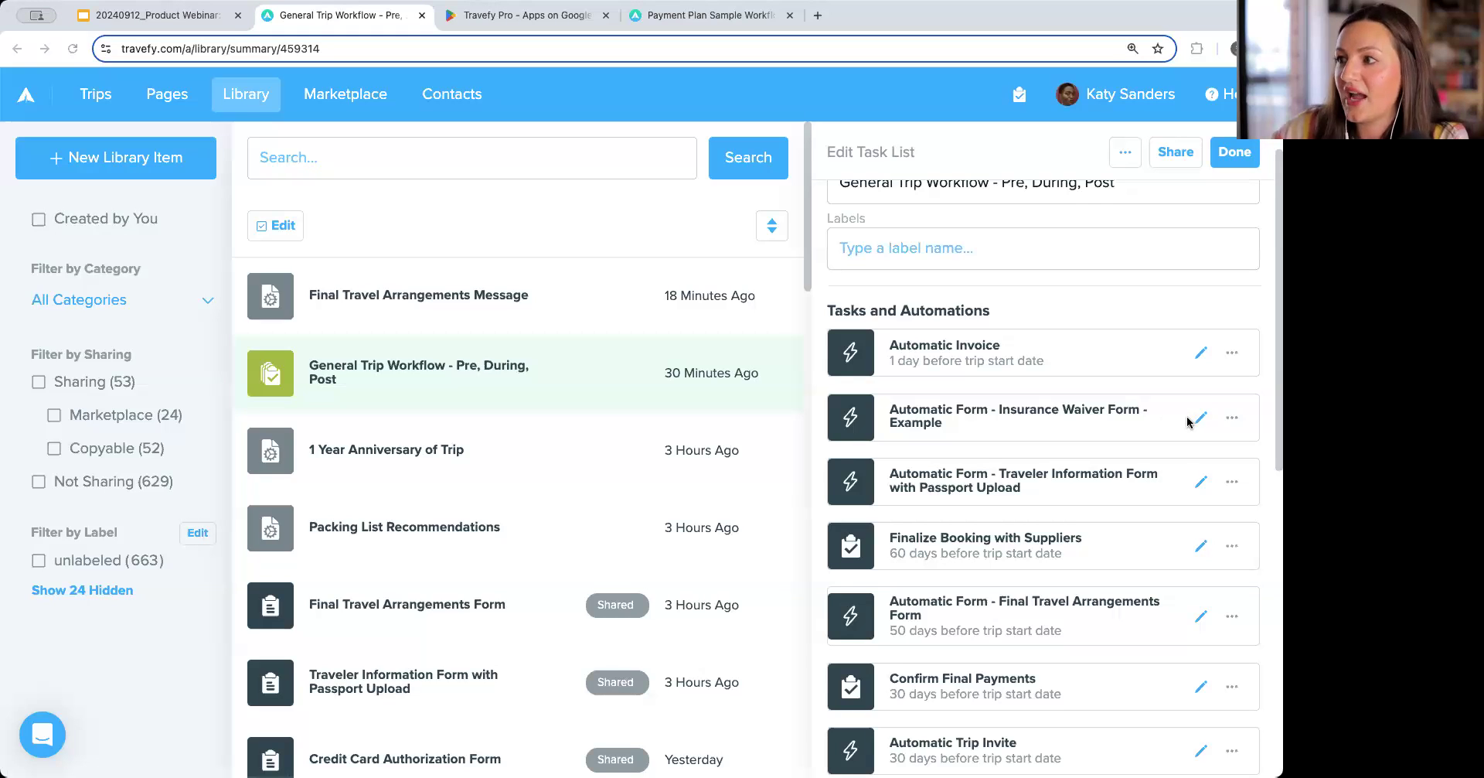
scroll(1183, 480, down, 1)
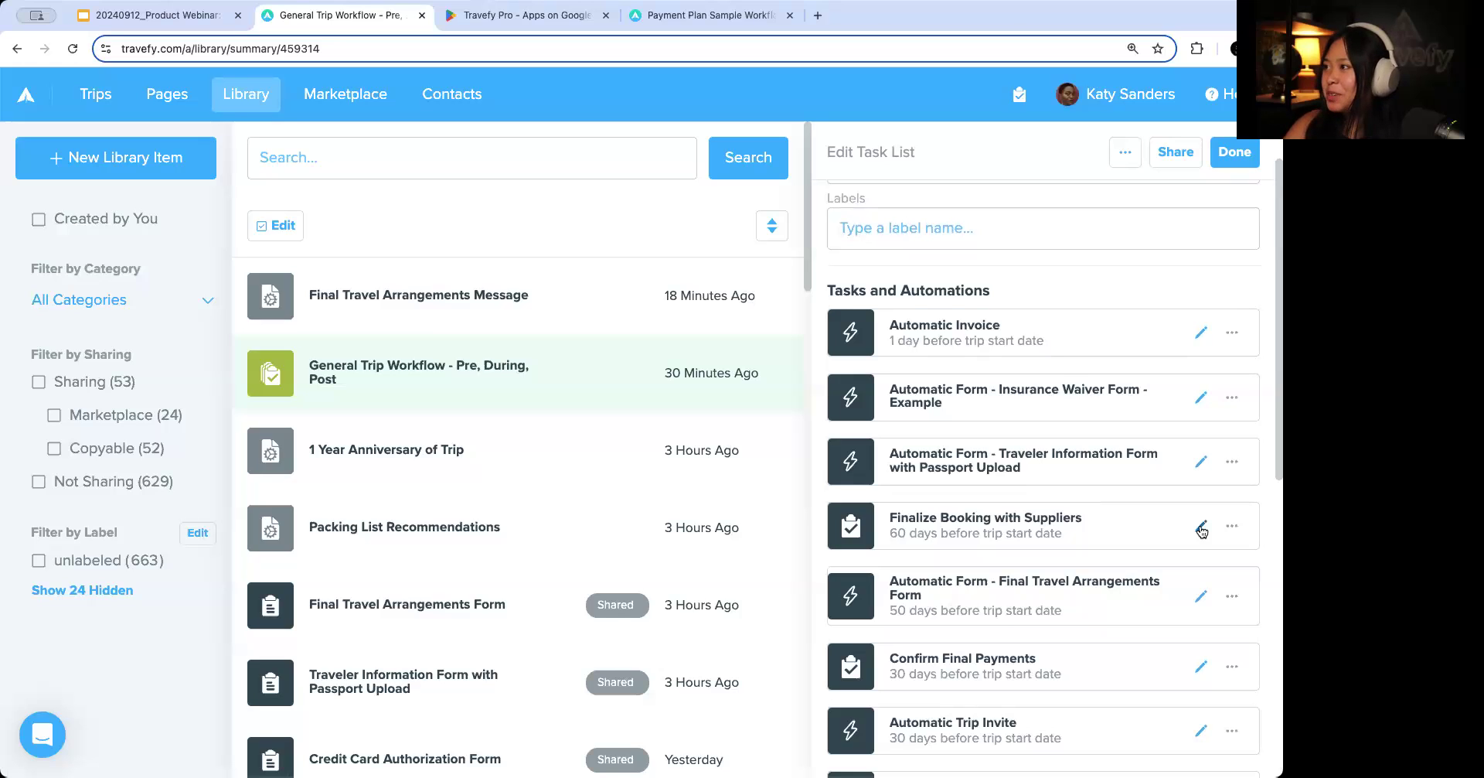
click(1199, 336)
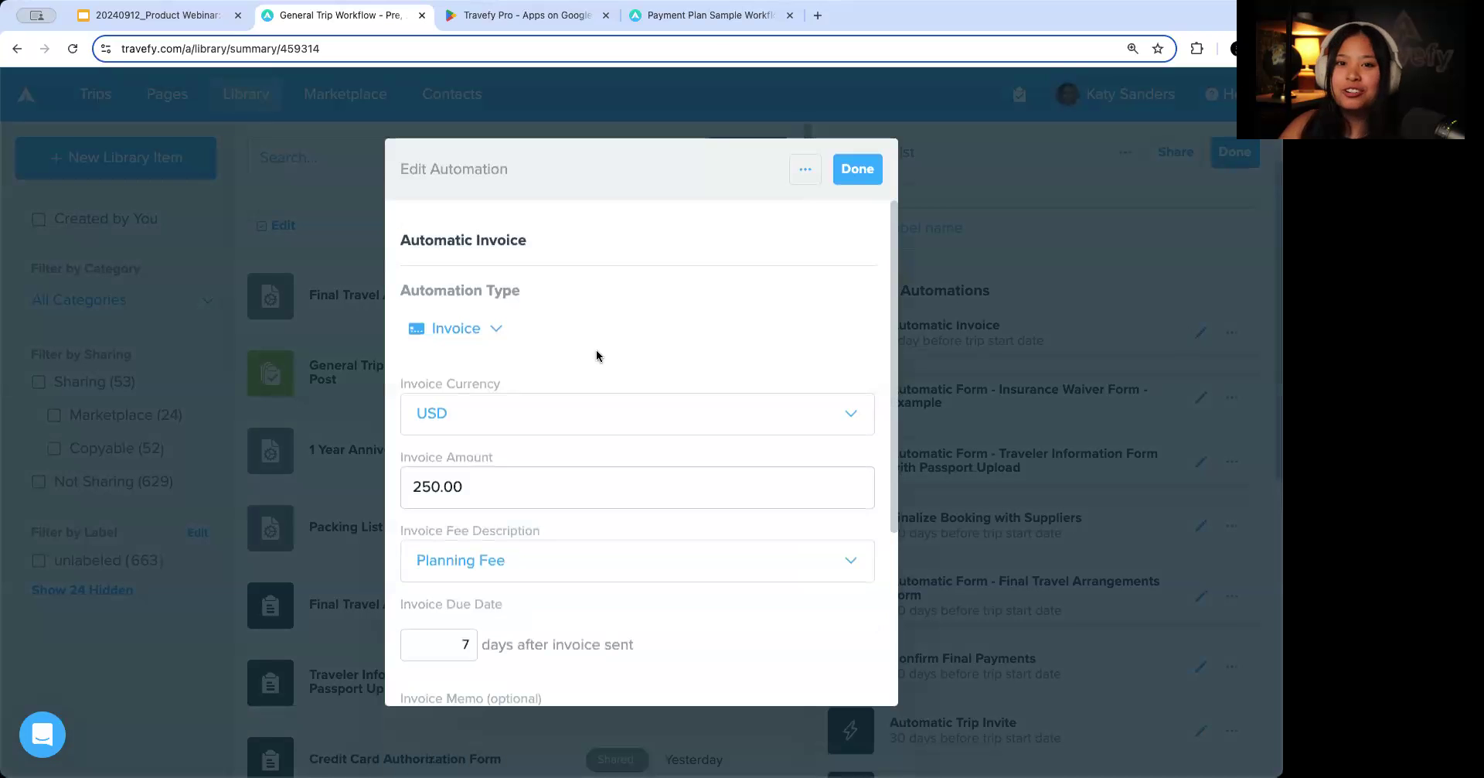
scroll(526, 665, down, 5)
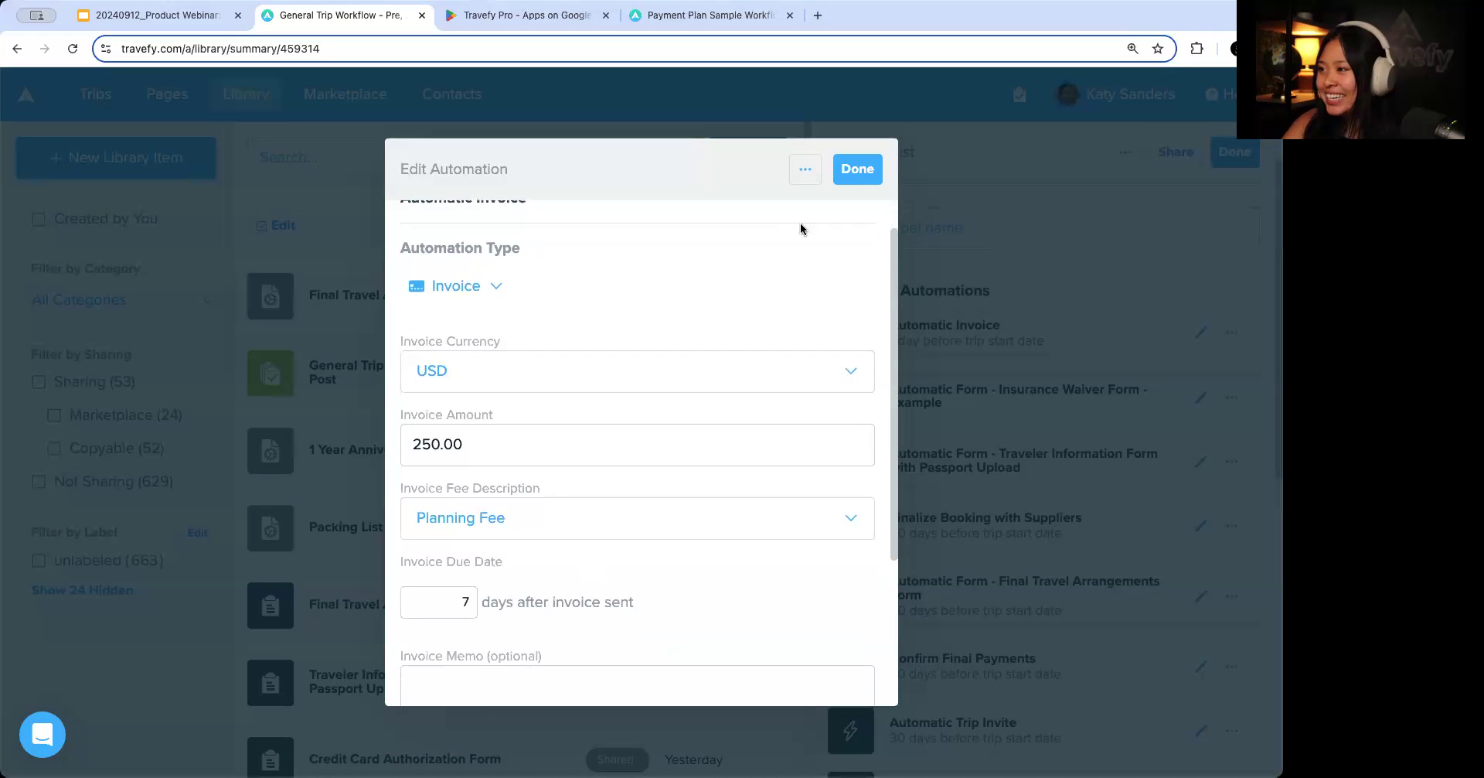
click(858, 597)
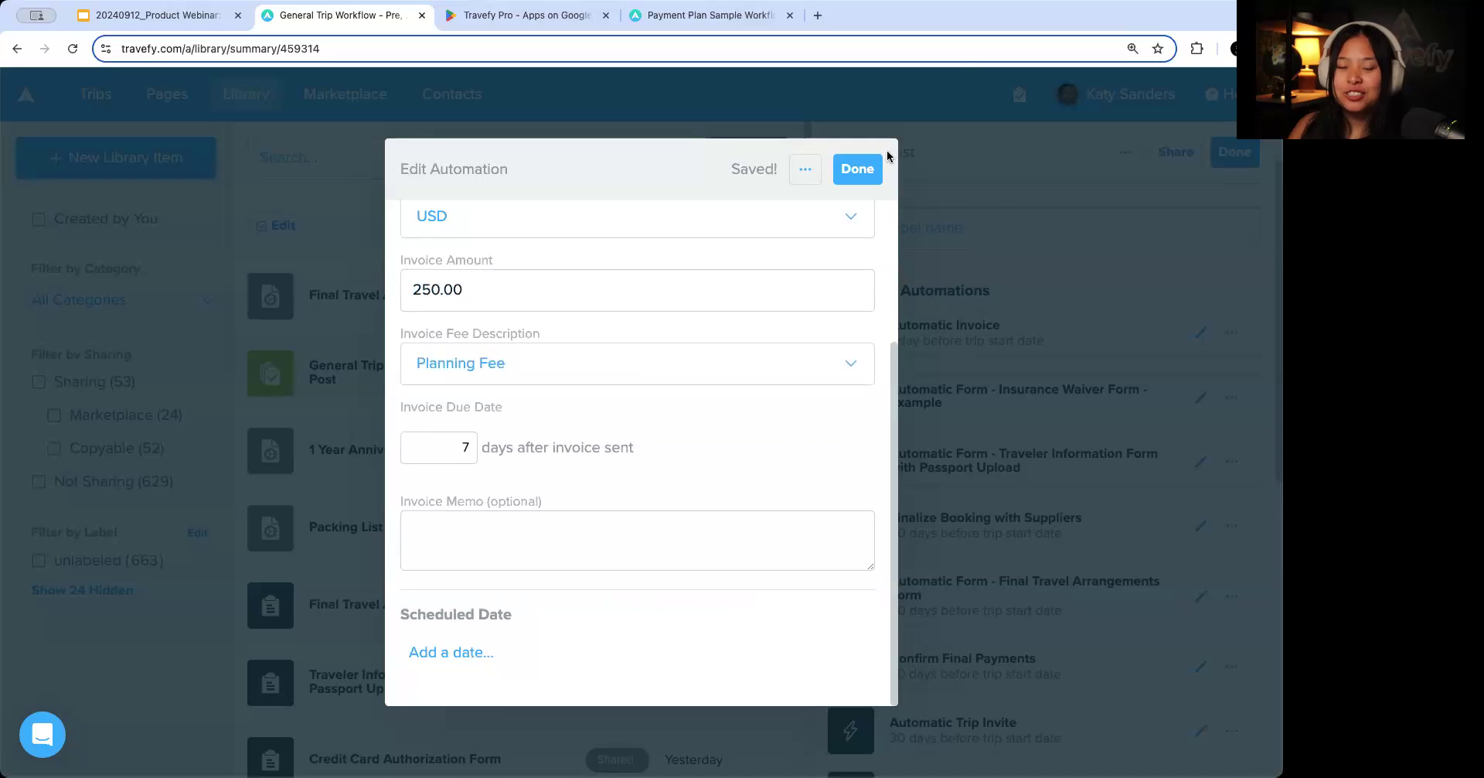
click(916, 209)
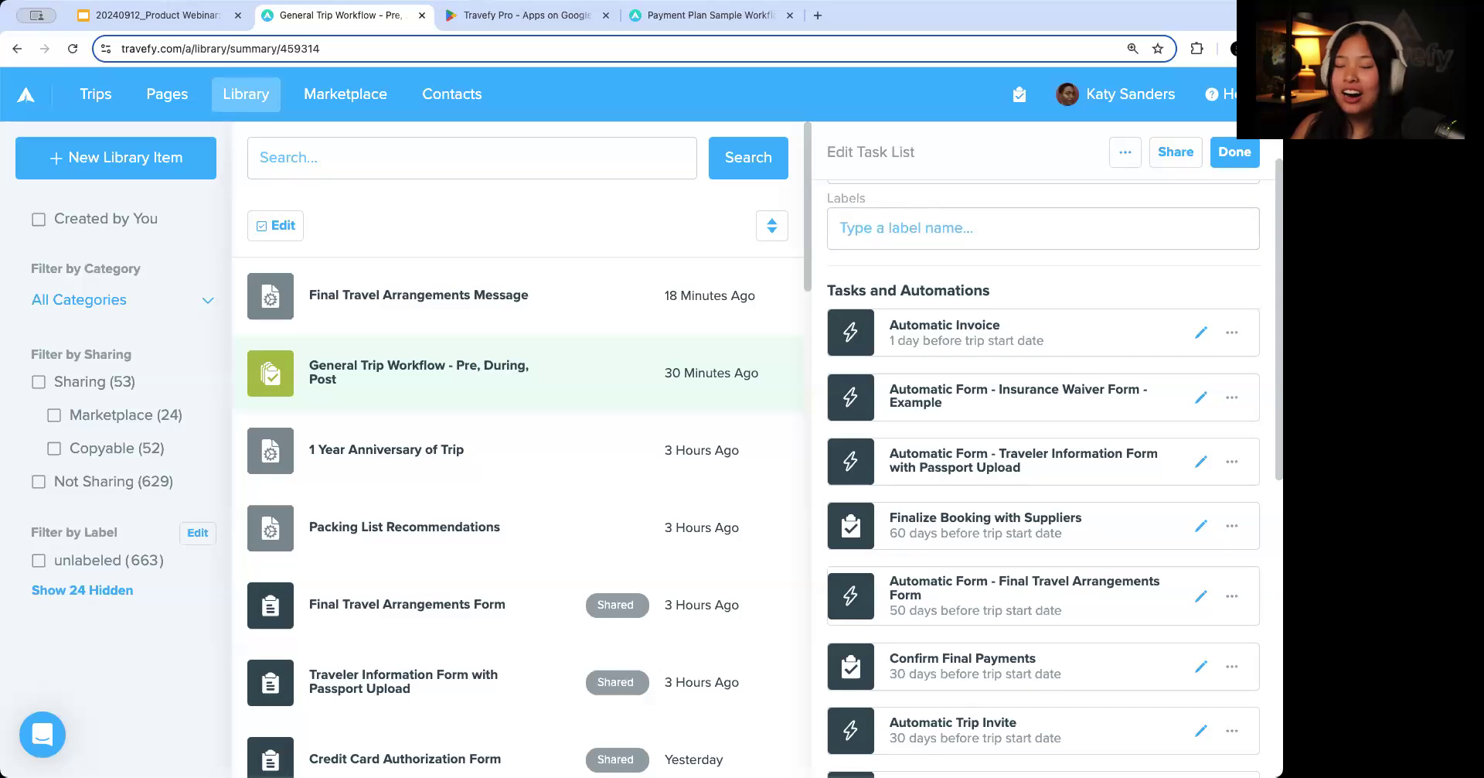
Reopen the Automatic Invoice automation, remove its scheduled date again and finish editing it.
click(1200, 334)
scroll(666, 589, down, 5)
scroll(680, 592, up, 4)
scroll(719, 593, down, 4)
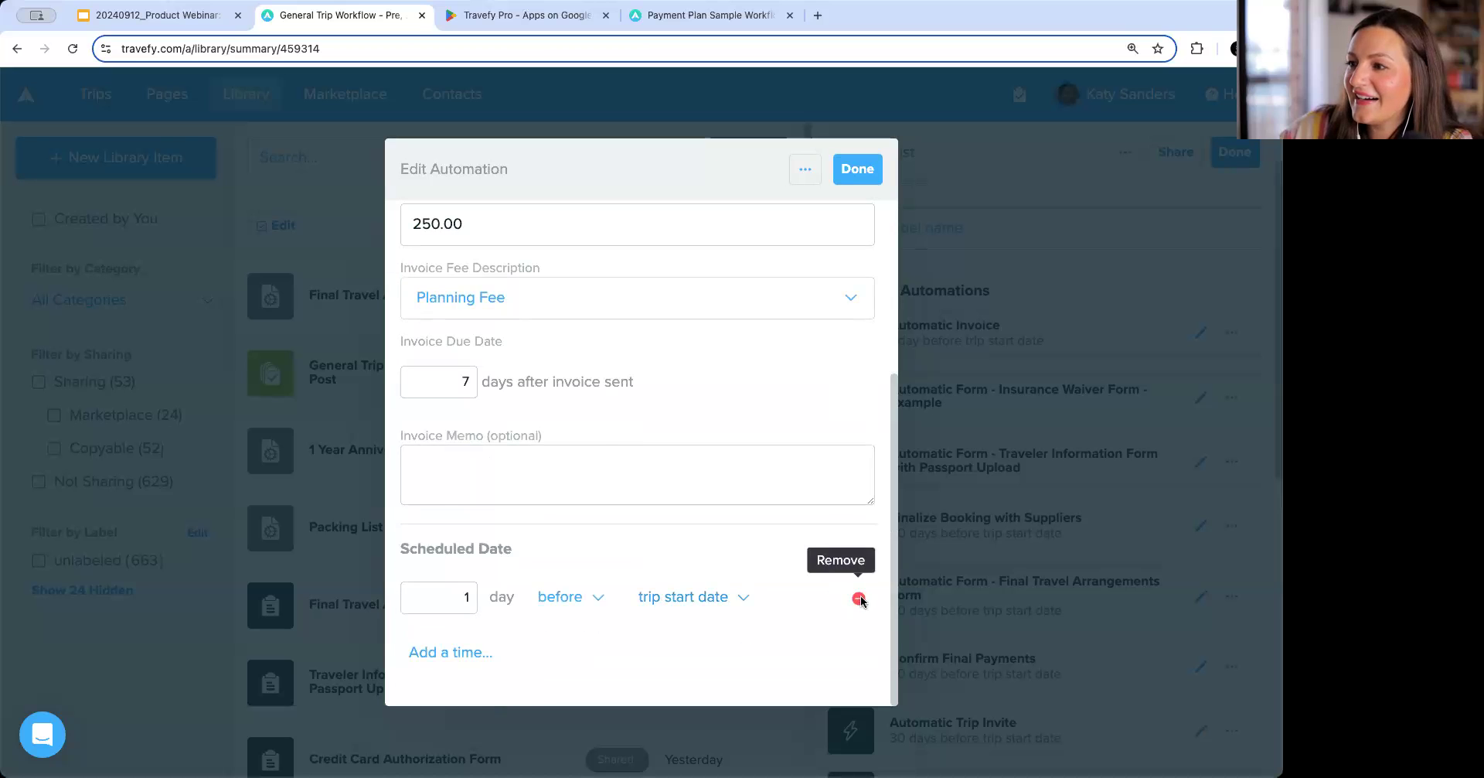
click(858, 598)
click(853, 168)
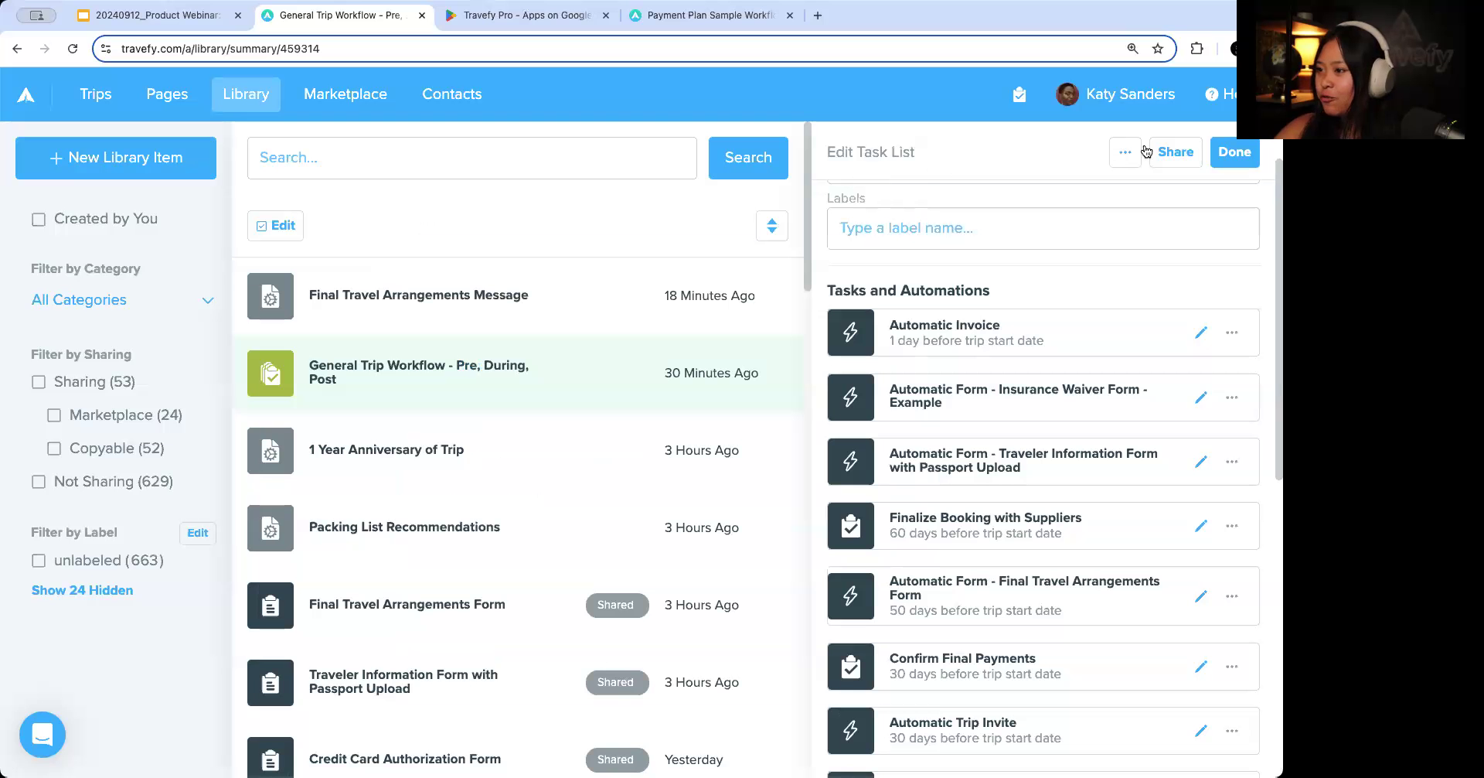
Share the General Trip Workflow task list as a library template to the web.
click(1175, 155)
click(1059, 202)
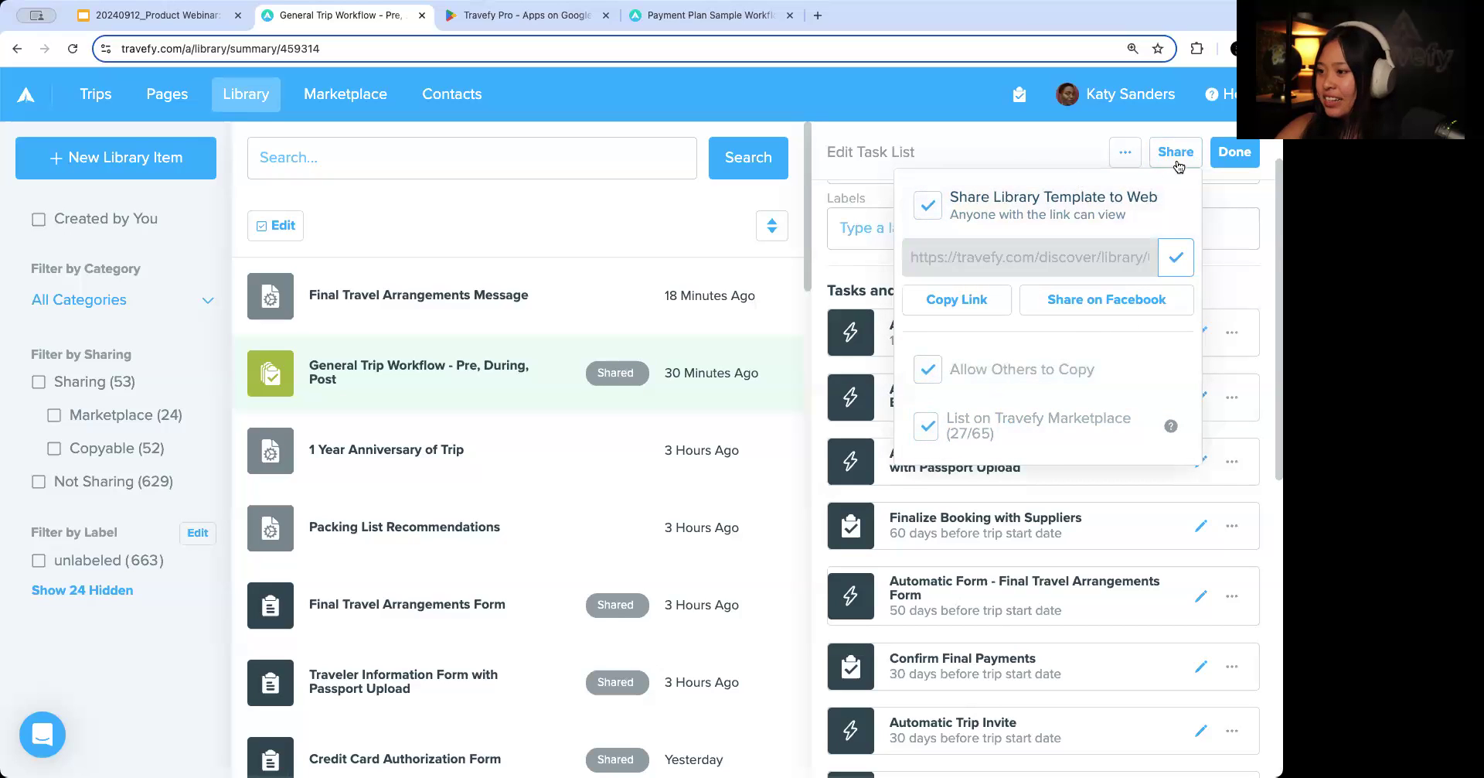
click(1023, 149)
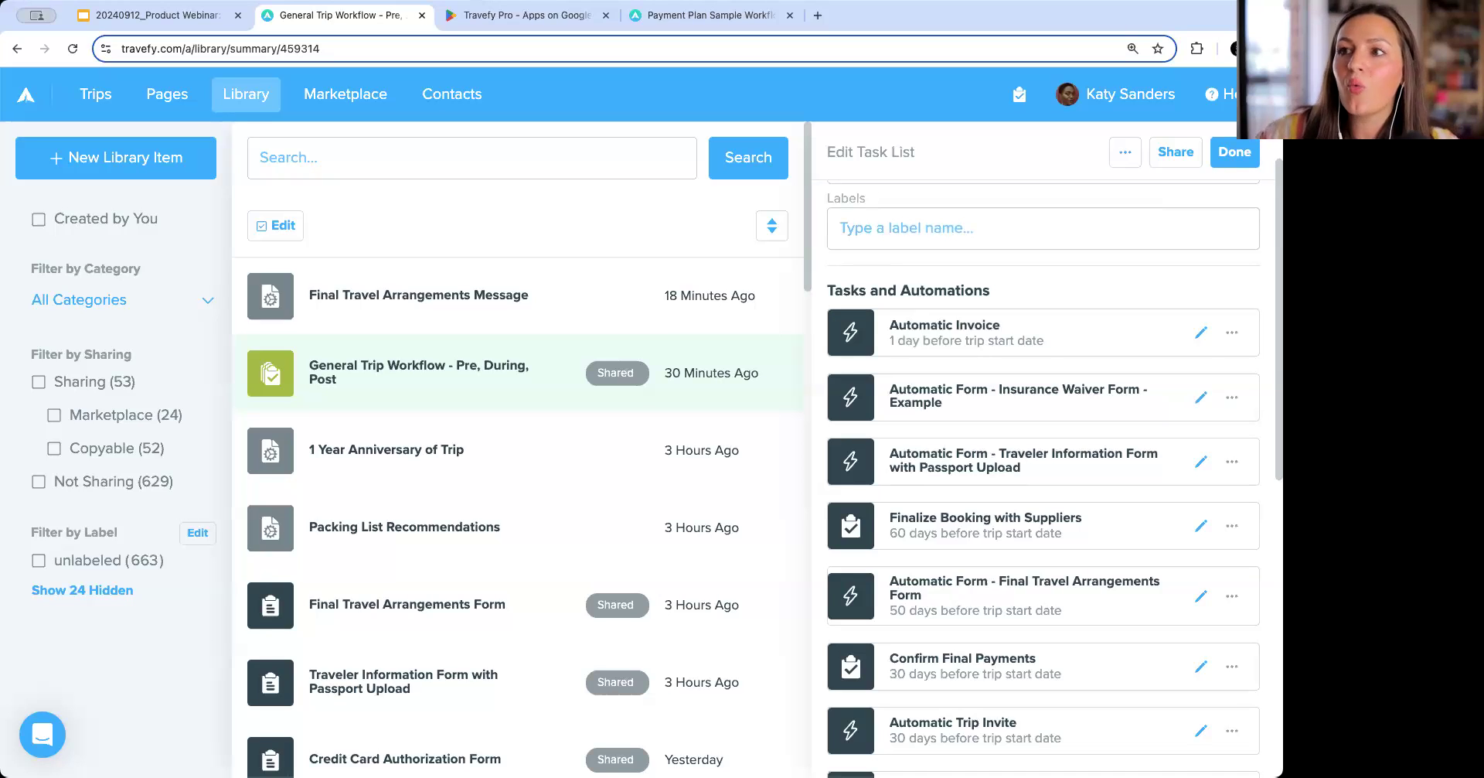
Open the Smith Family Cancun Vacation trip and view its Information & Documents section.
click(95, 92)
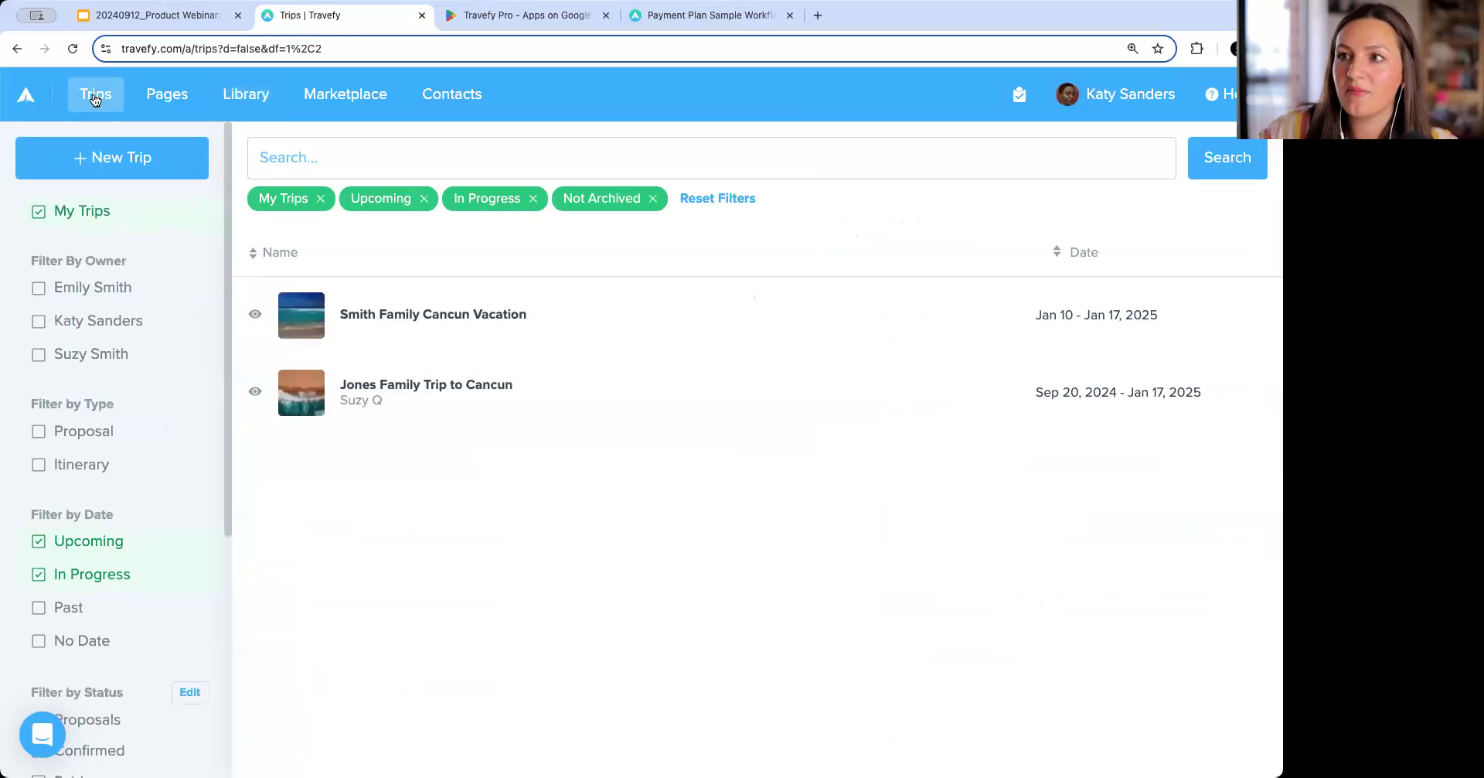
click(462, 316)
click(843, 254)
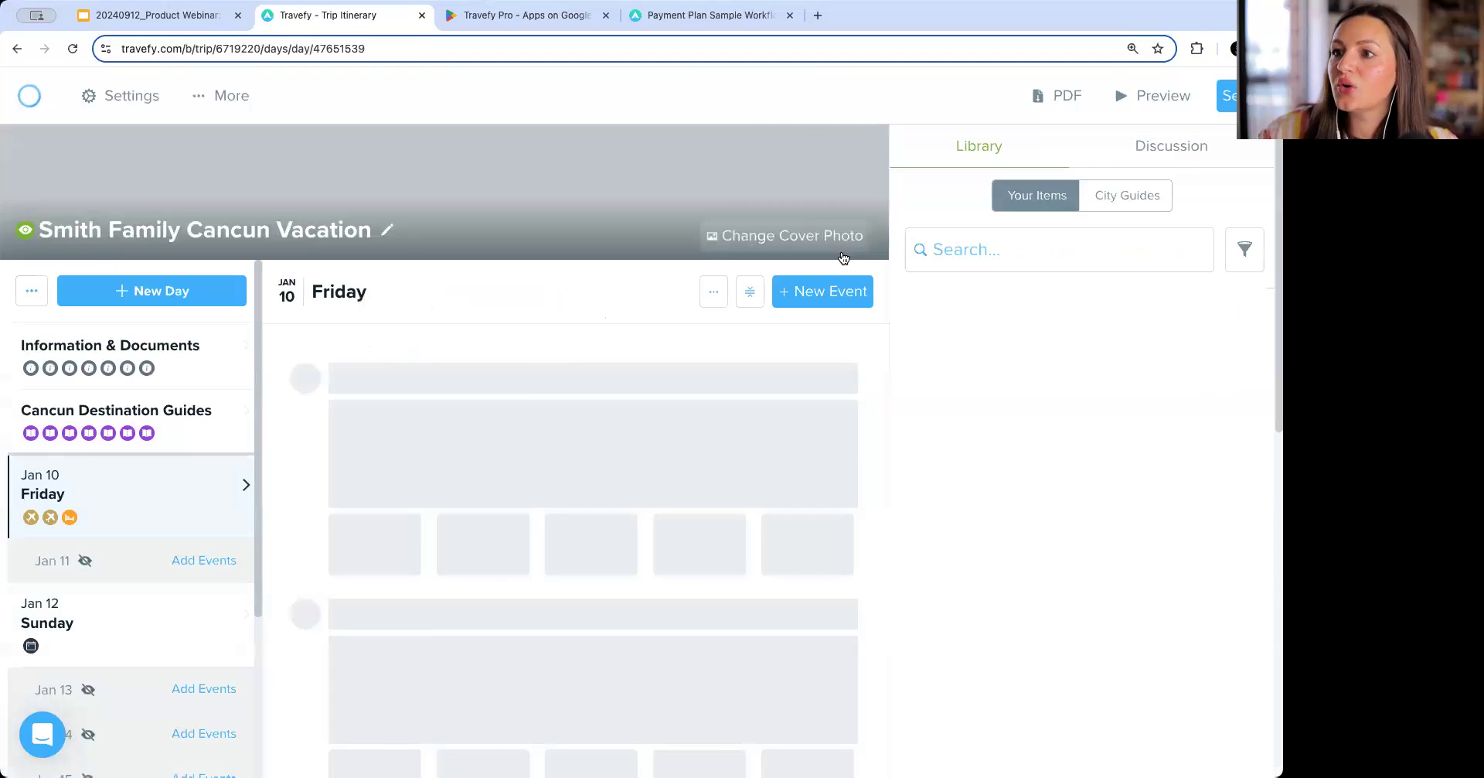
click(28, 344)
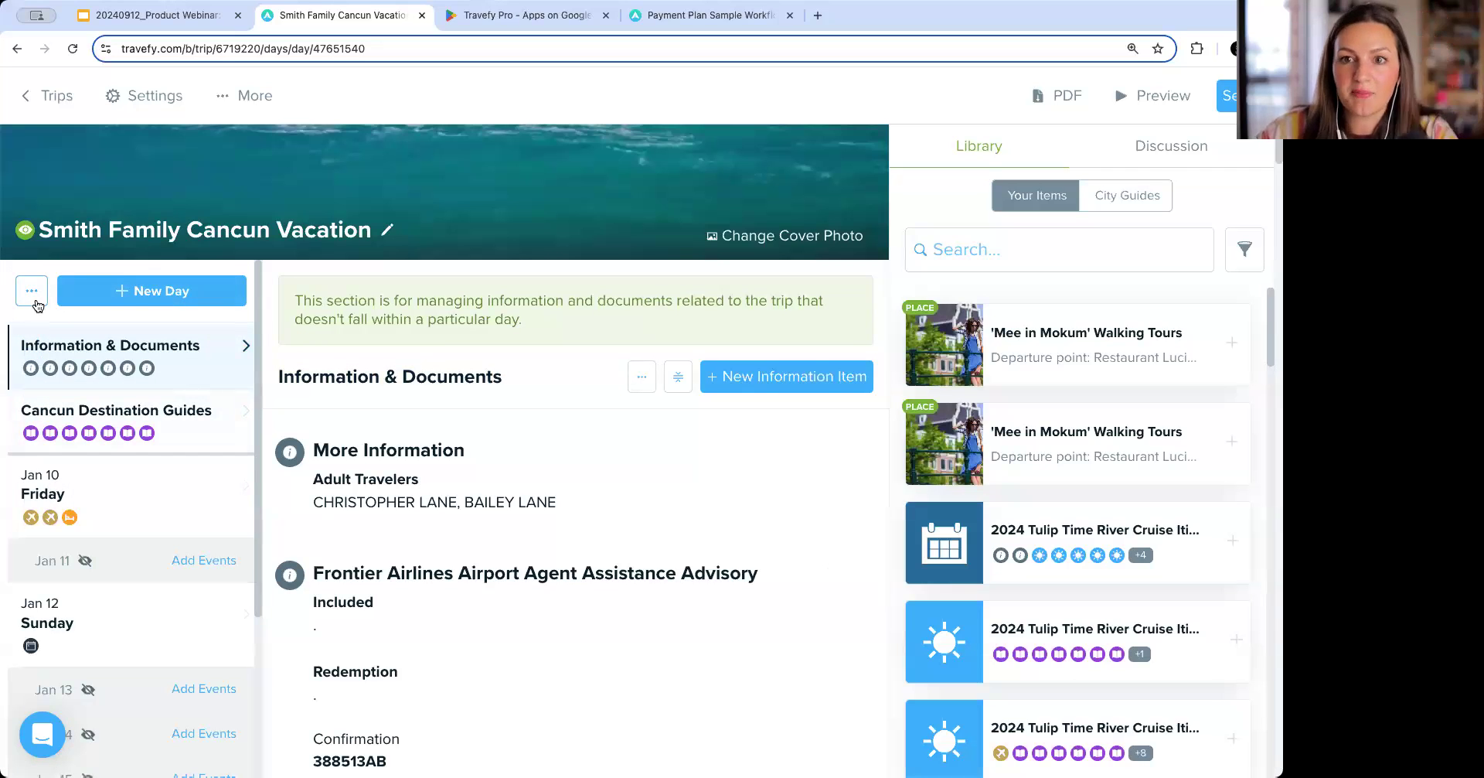
Return to the Library and reopen the General Trip Workflow - Pre, During, Post task list.
click(48, 106)
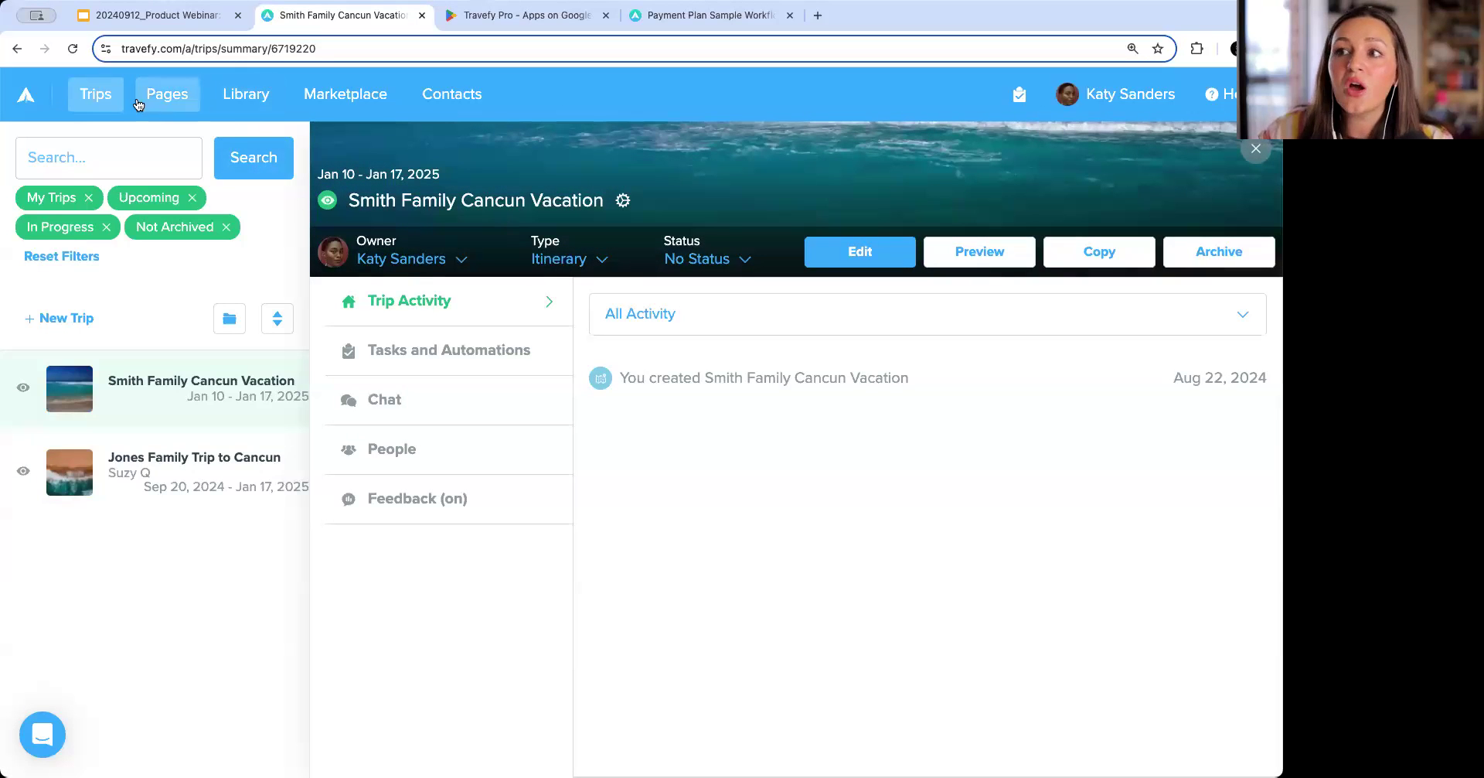
click(107, 102)
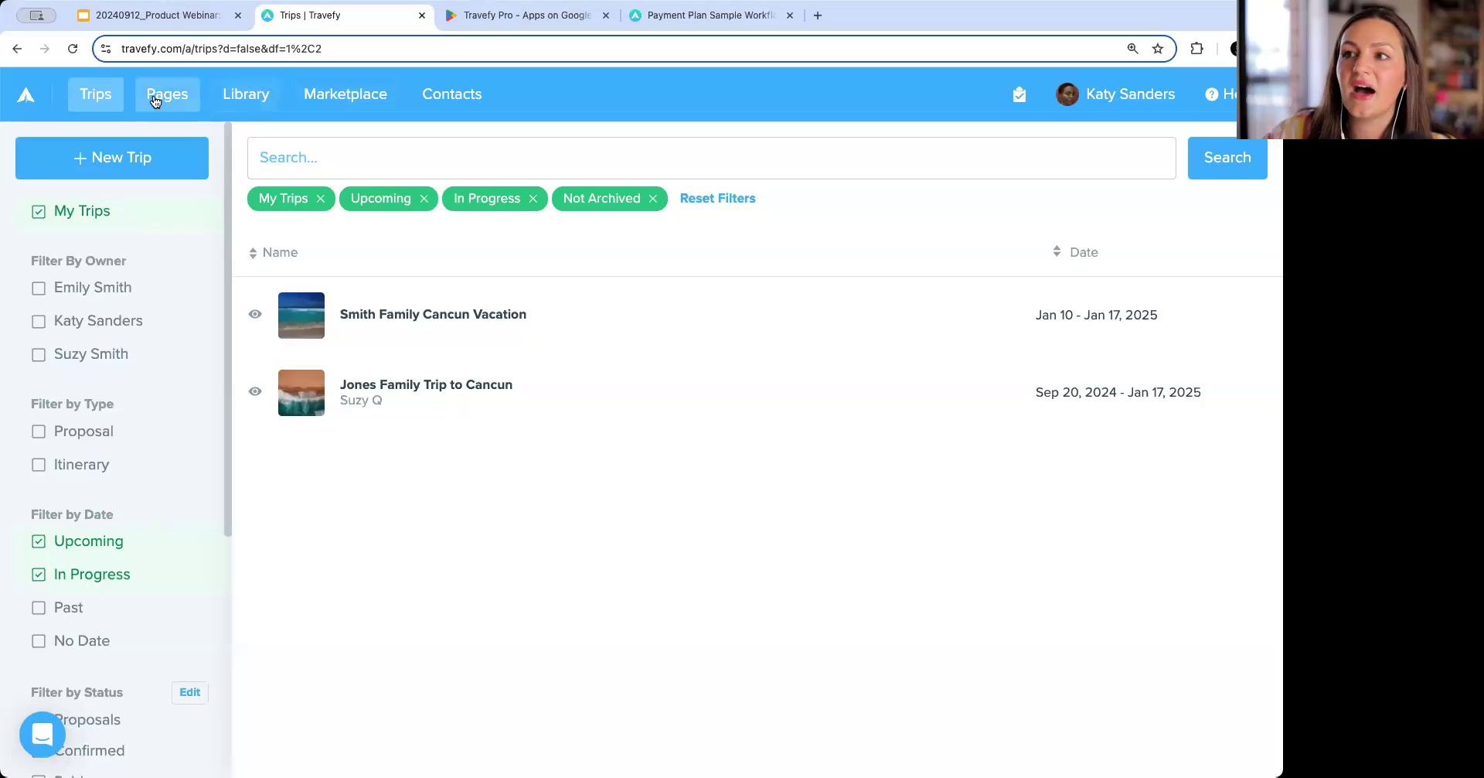
click(242, 94)
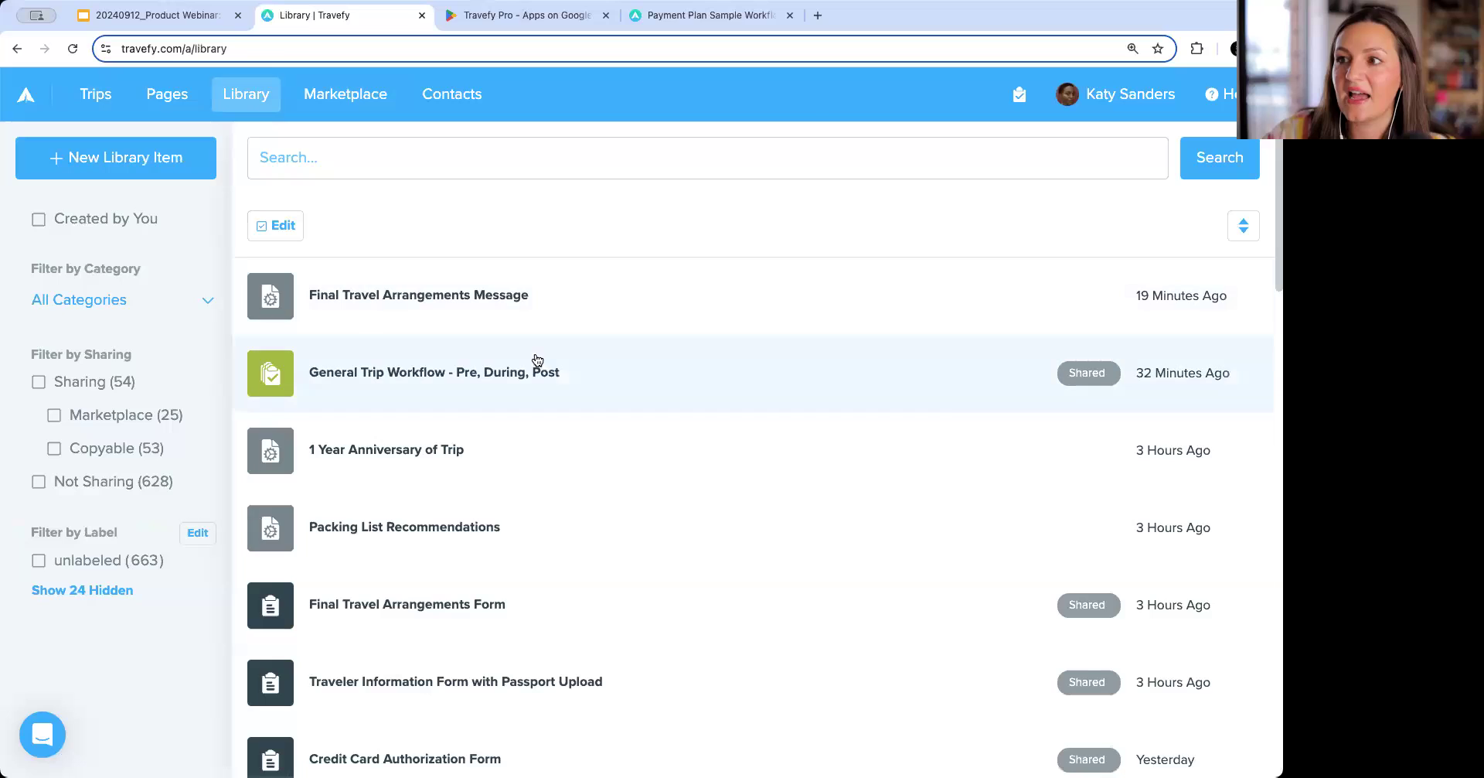
click(537, 360)
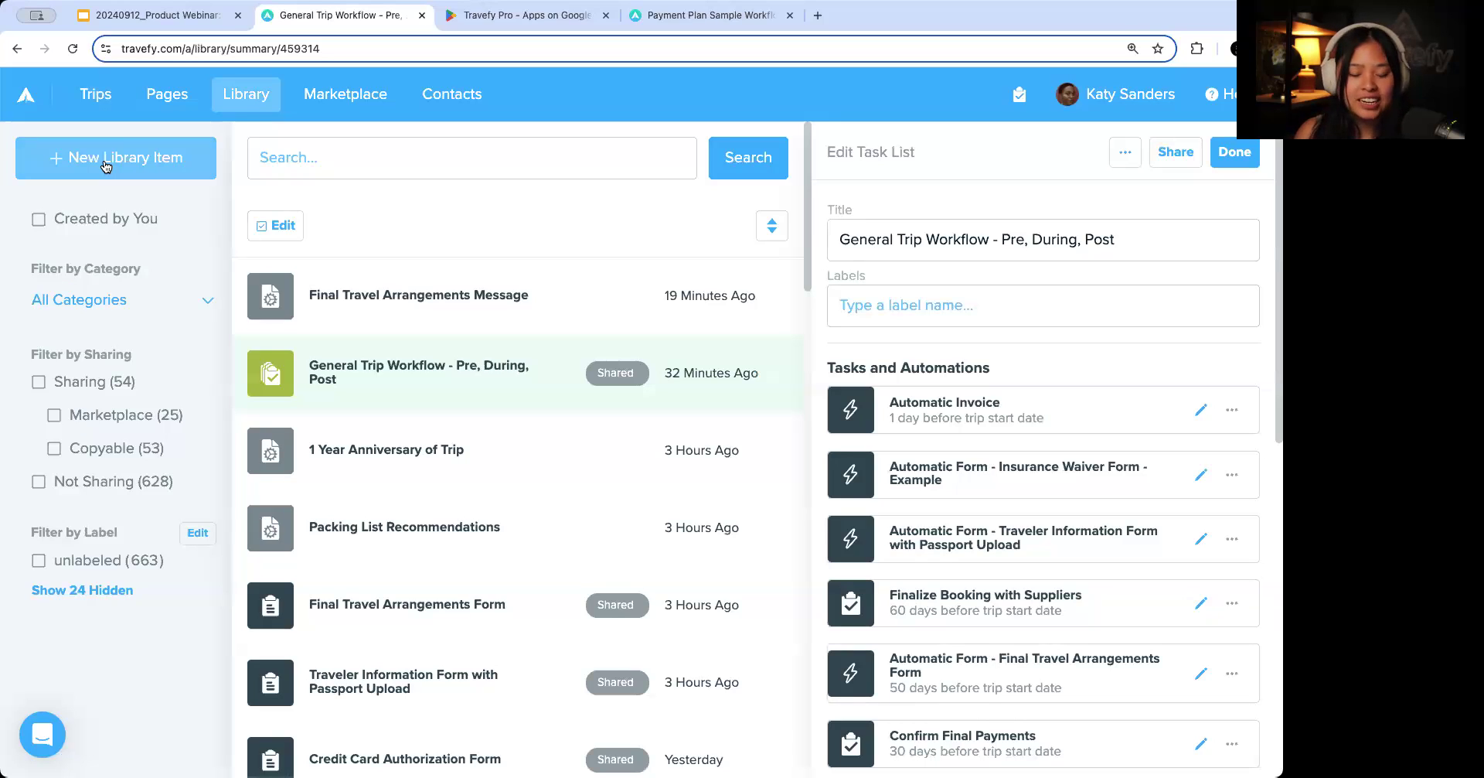
Open the Smith Family Cancun Vacation trip and view its Tasks and Automations section.
click(95, 93)
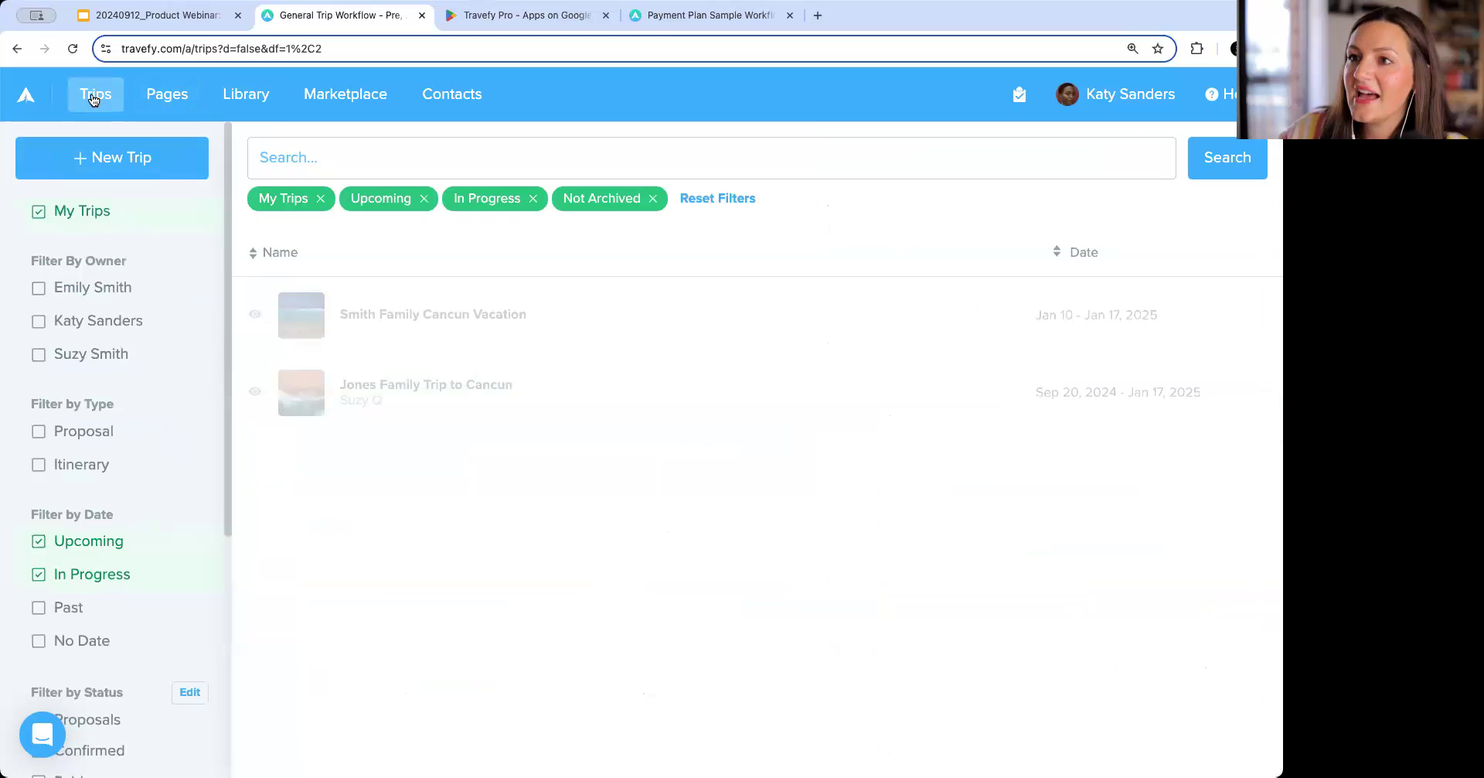
click(515, 299)
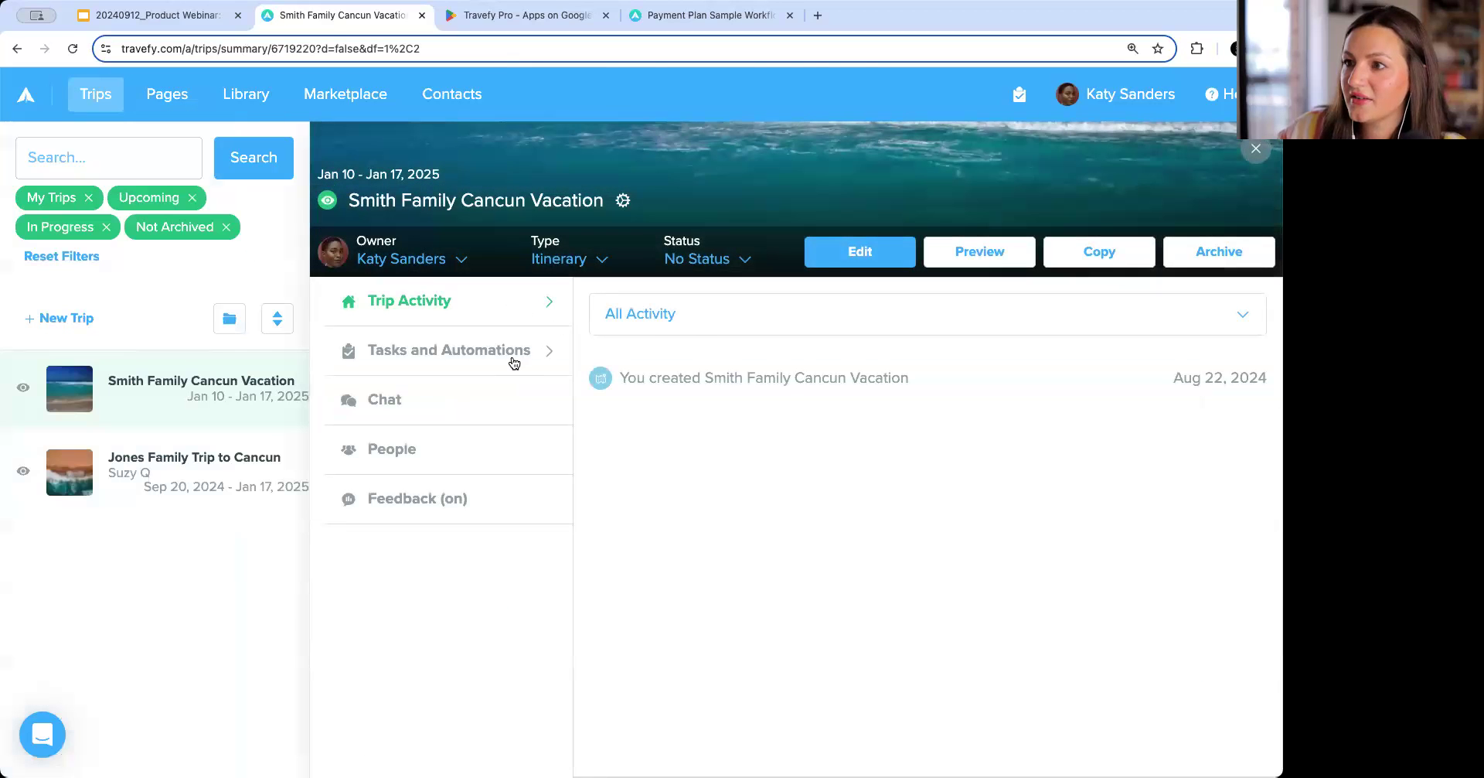
click(513, 356)
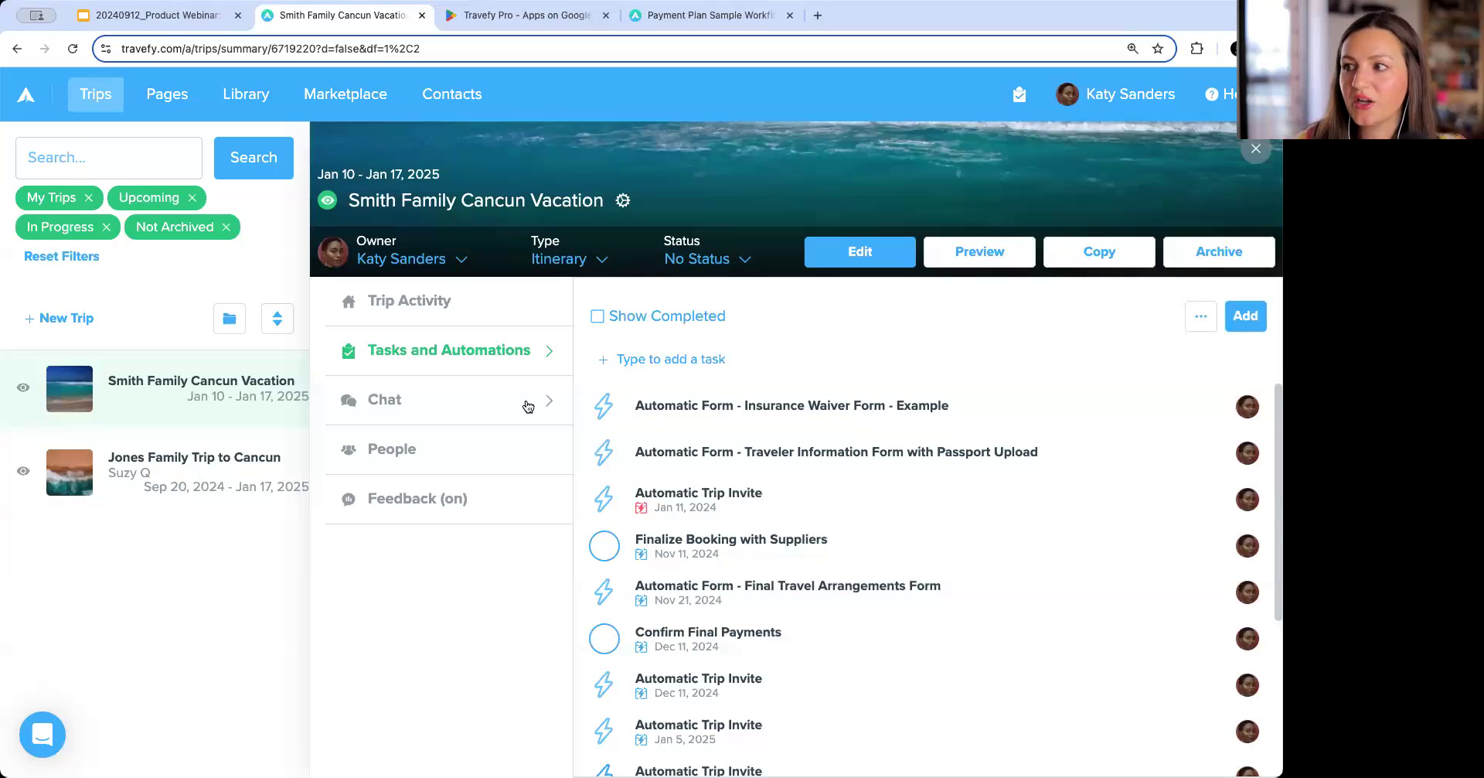
Try adding a new automation assigned to only specific people, review its automation types, and delete it.
click(1251, 327)
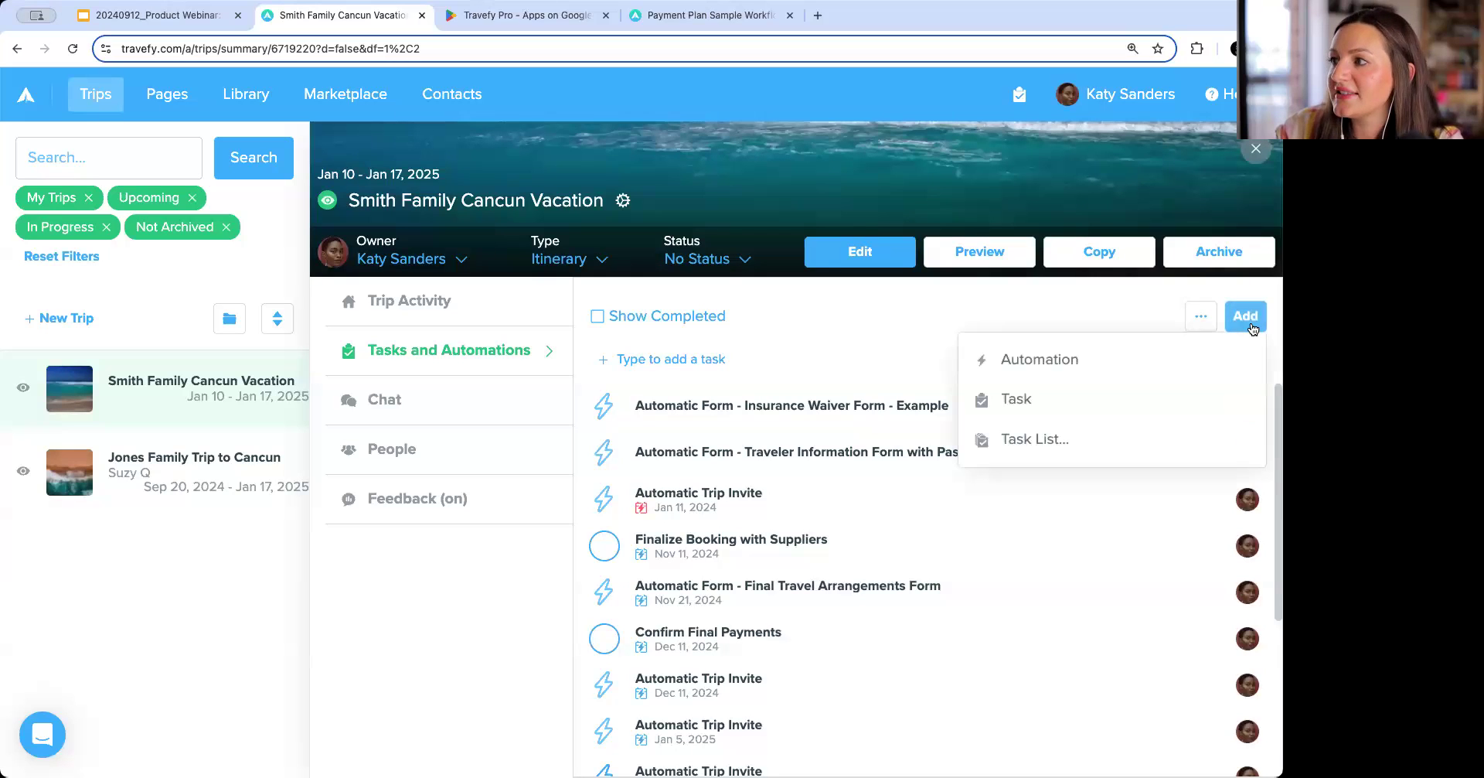
click(1111, 369)
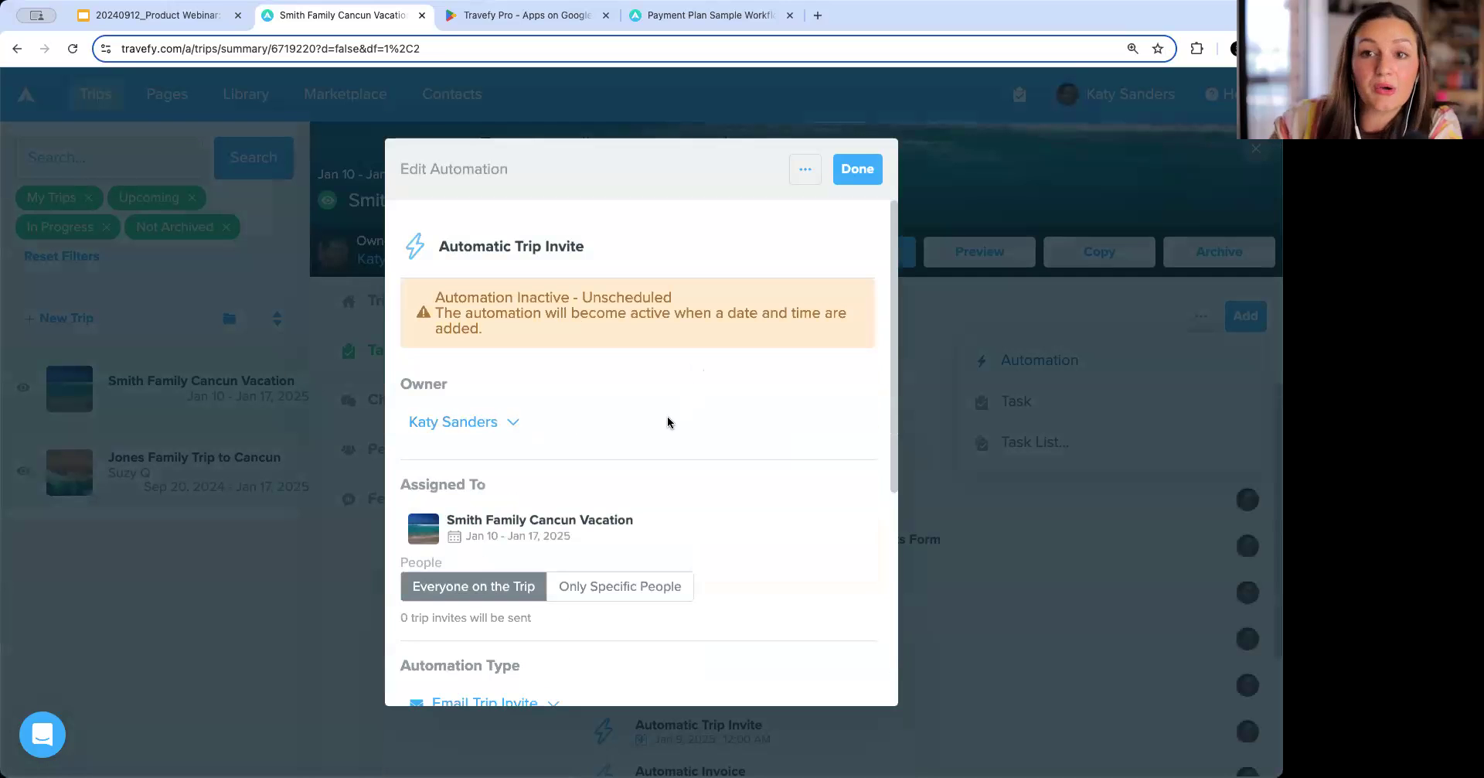
click(638, 590)
scroll(641, 594, down, 3)
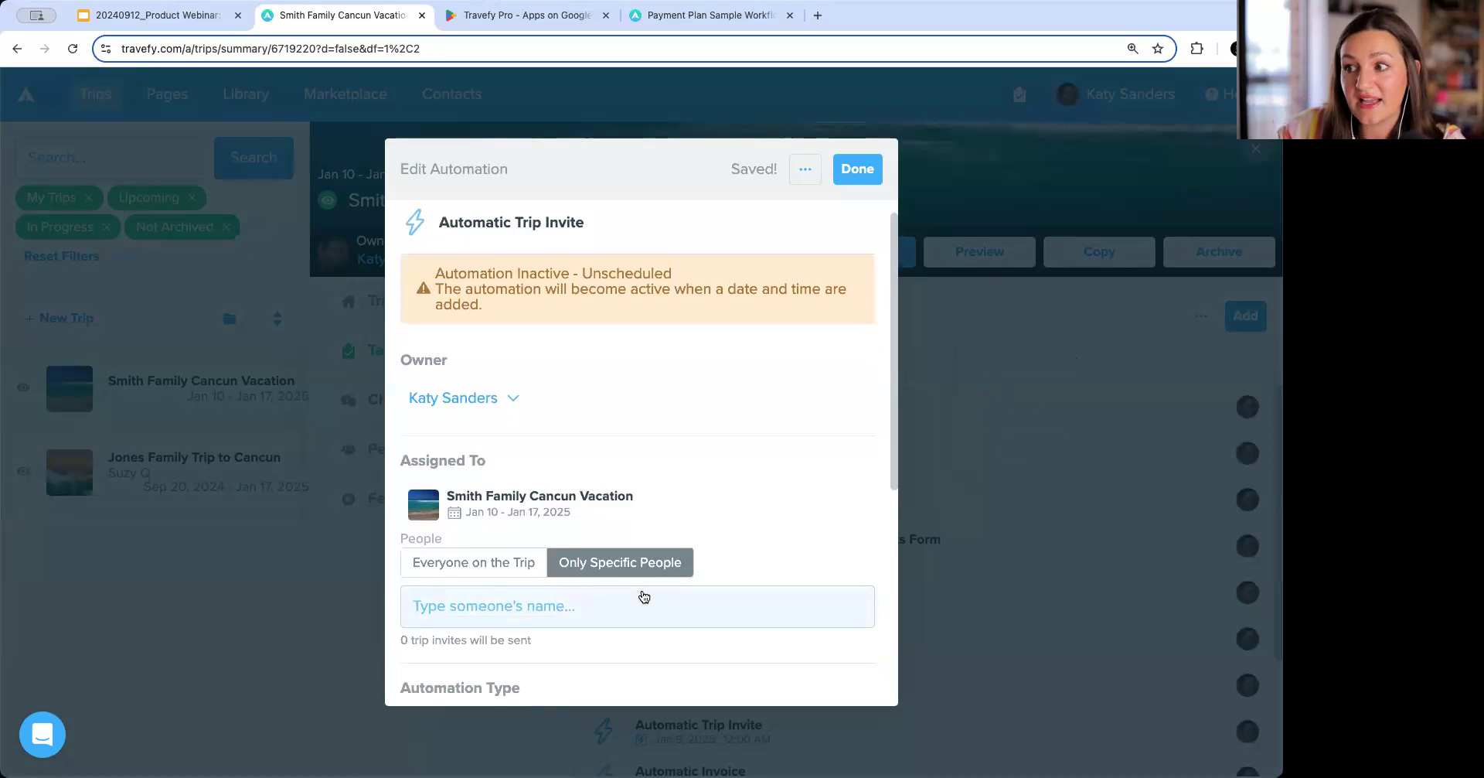
click(527, 612)
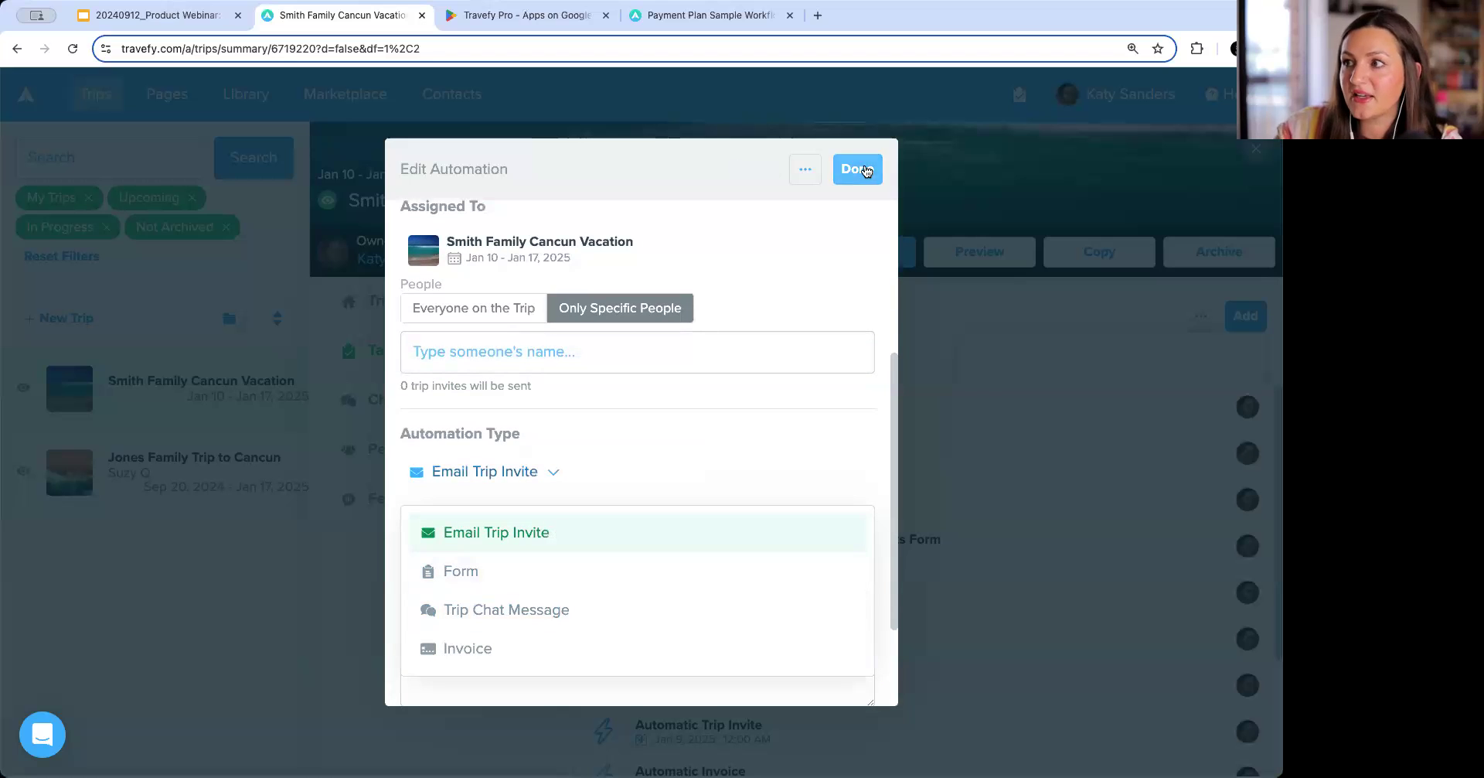
click(797, 182)
click(726, 289)
Try adding a new task to the trip, opening its note field, and delete it.
click(1242, 317)
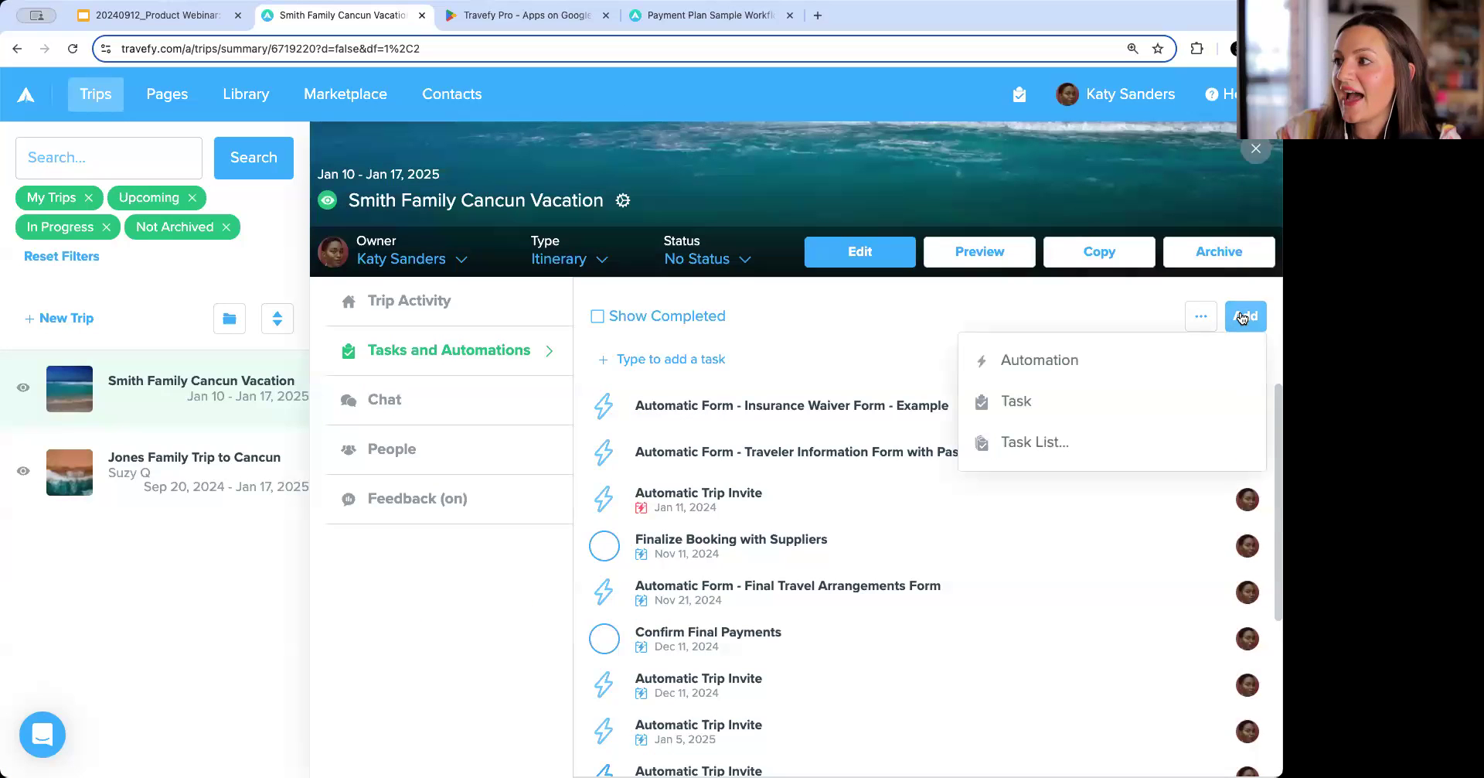
click(1071, 407)
click(479, 255)
triple_click(478, 259)
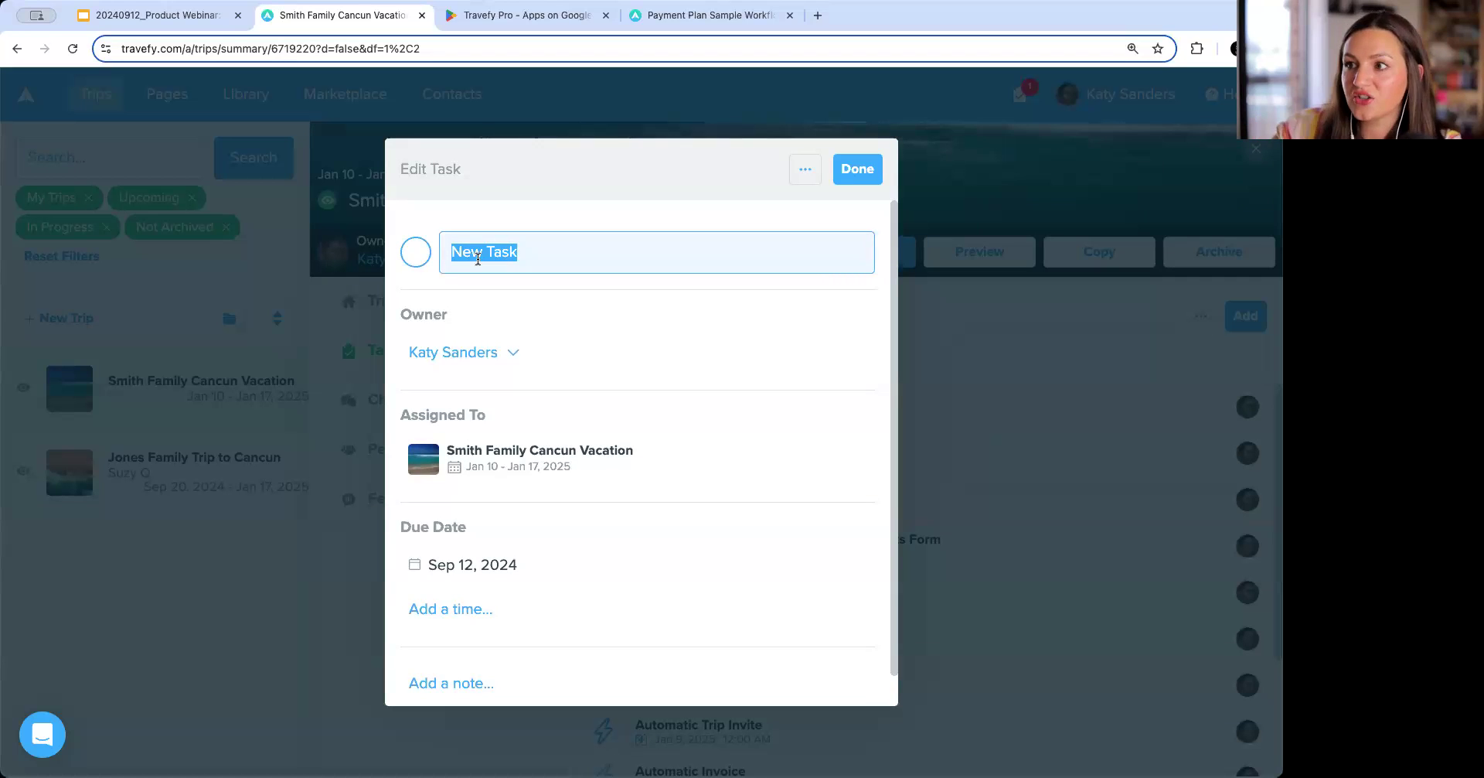
scroll(458, 652, down, 1)
click(487, 653)
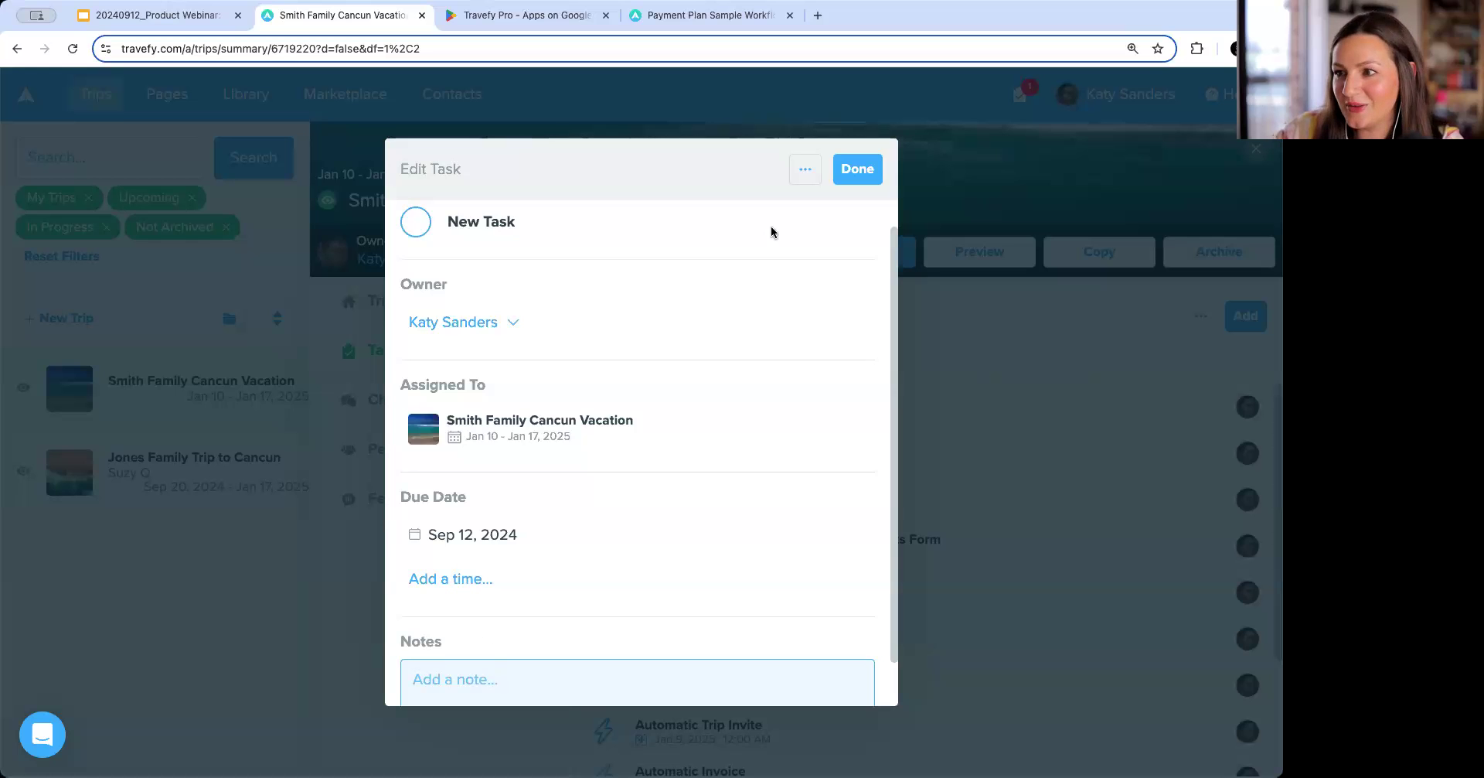
click(804, 172)
click(769, 251)
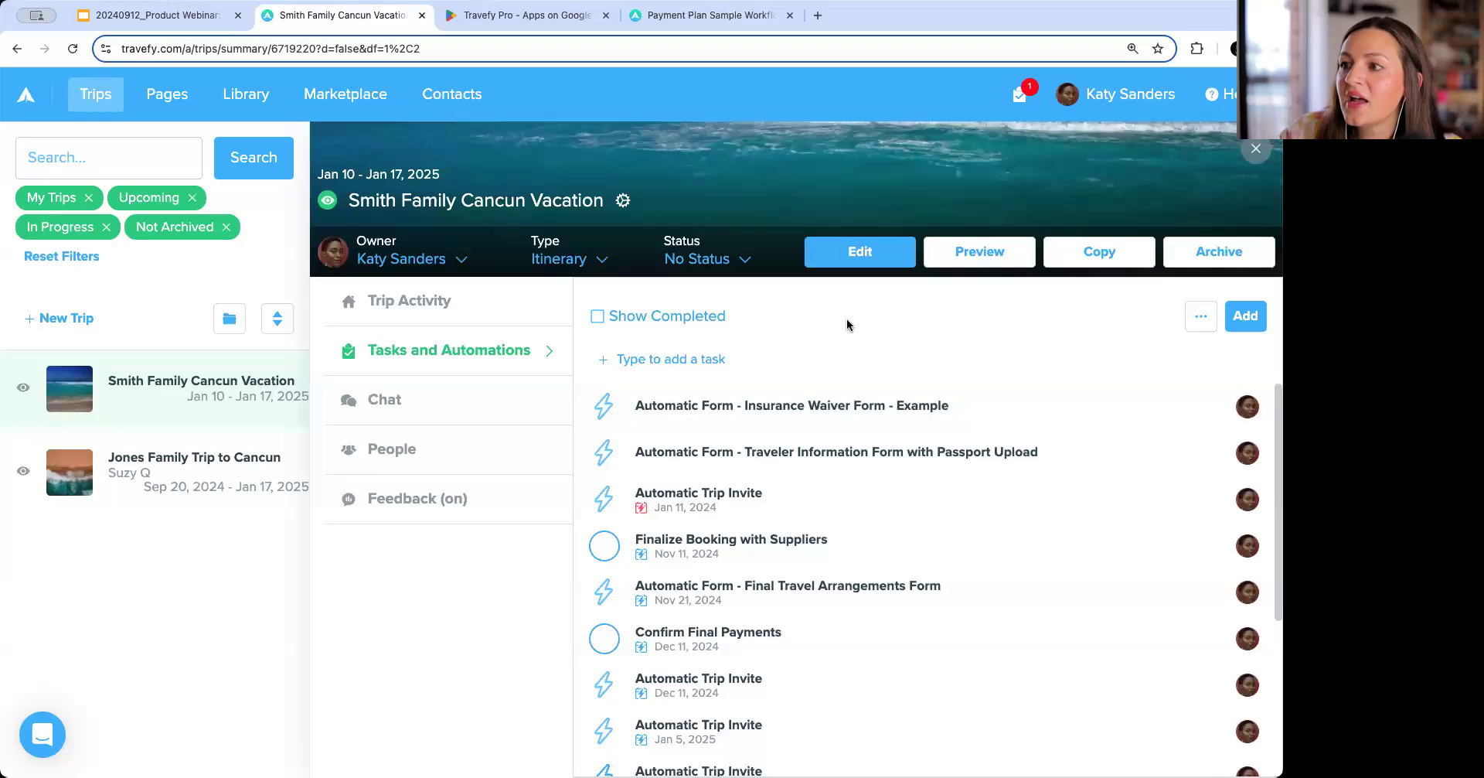
View the options available for the trip's task list.
click(1200, 318)
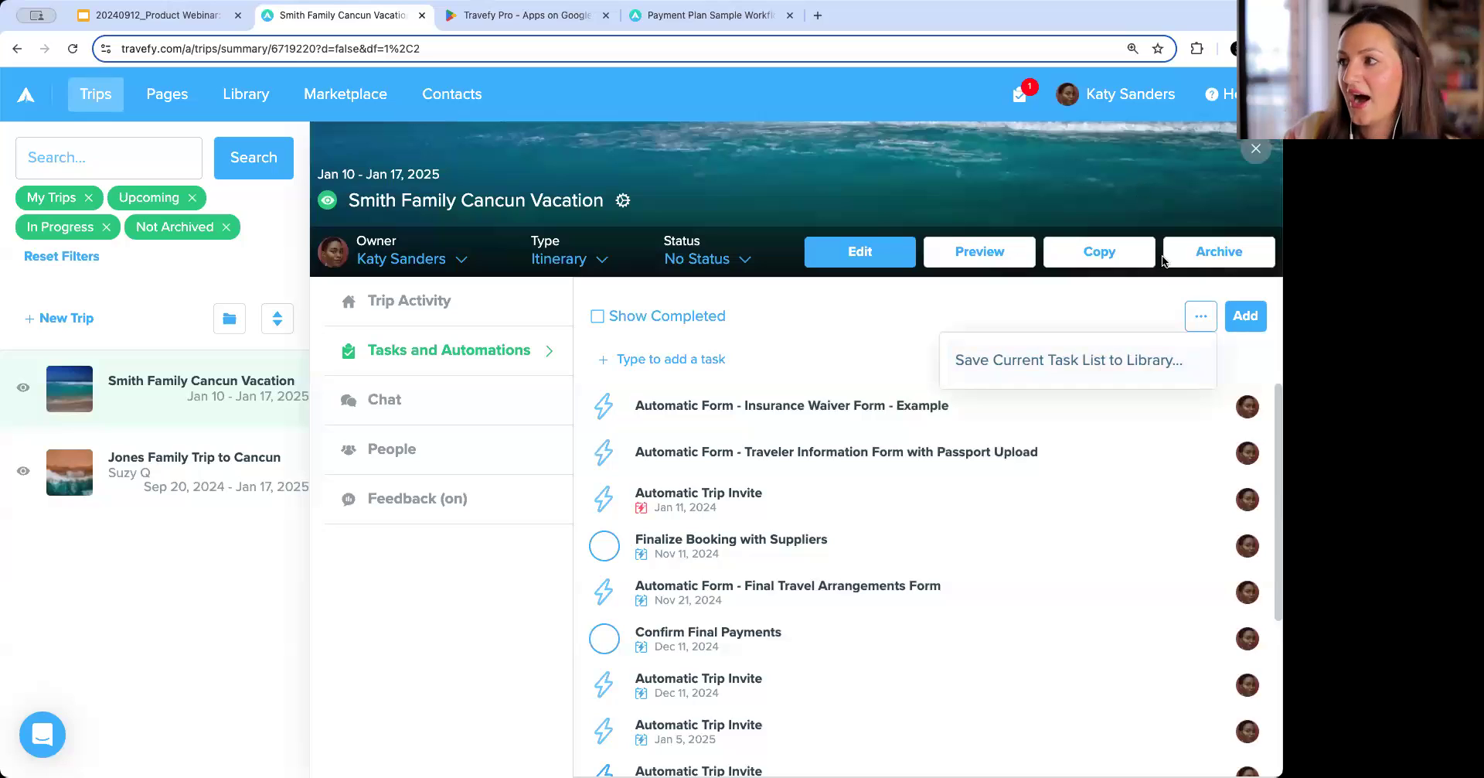
click(1201, 316)
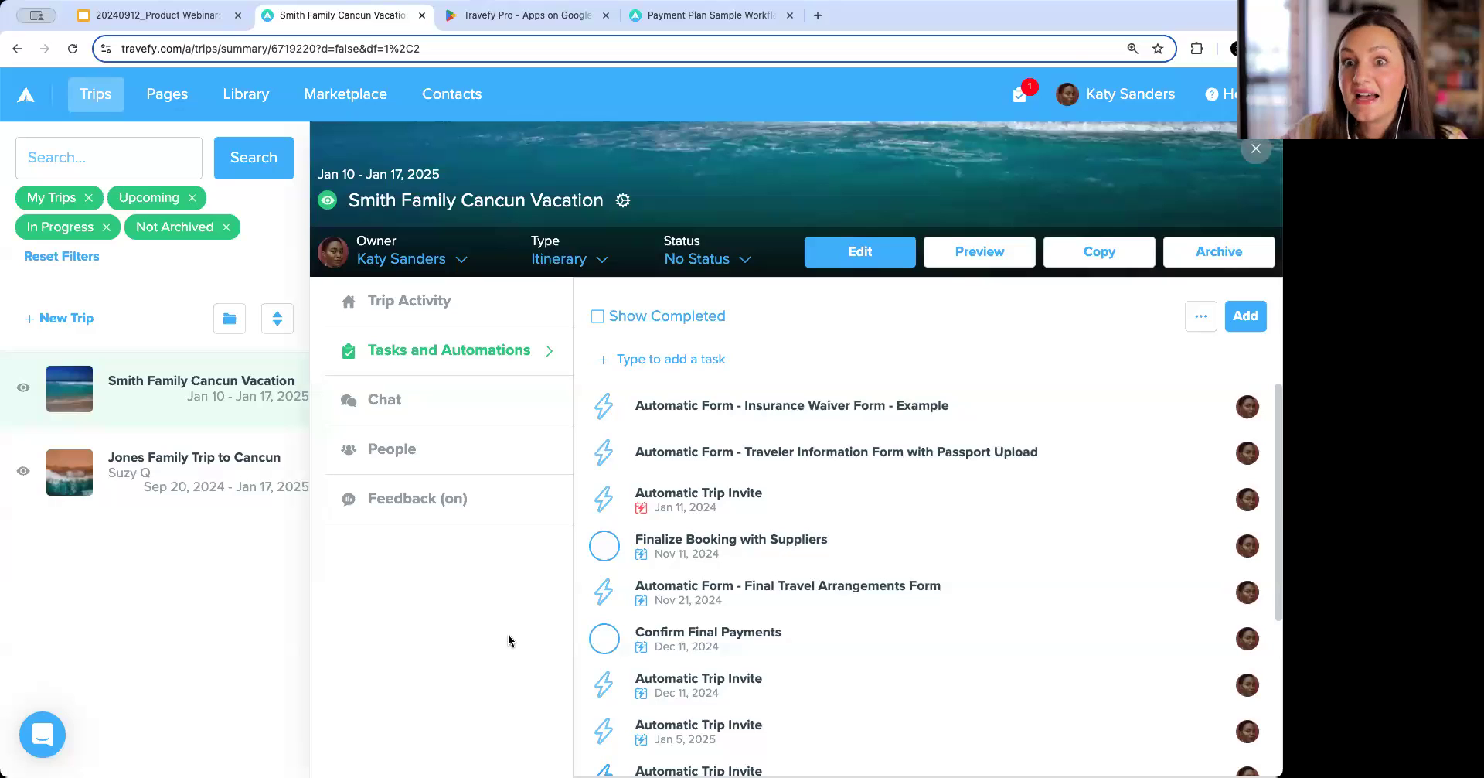
From the Tasks Due panel, start a quick task titled "Call AMA Waterways about booking".
click(1019, 104)
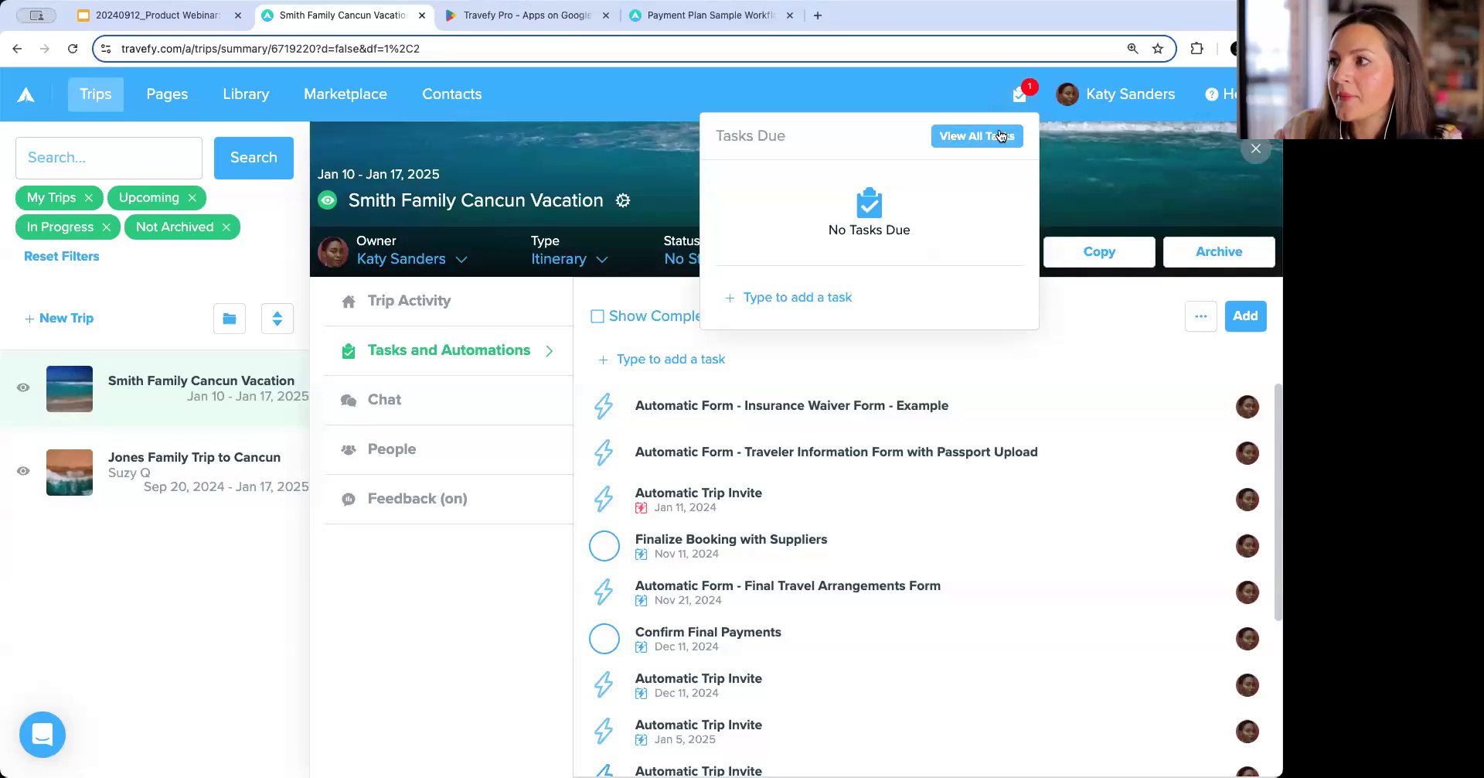
click(1019, 93)
click(1019, 93)
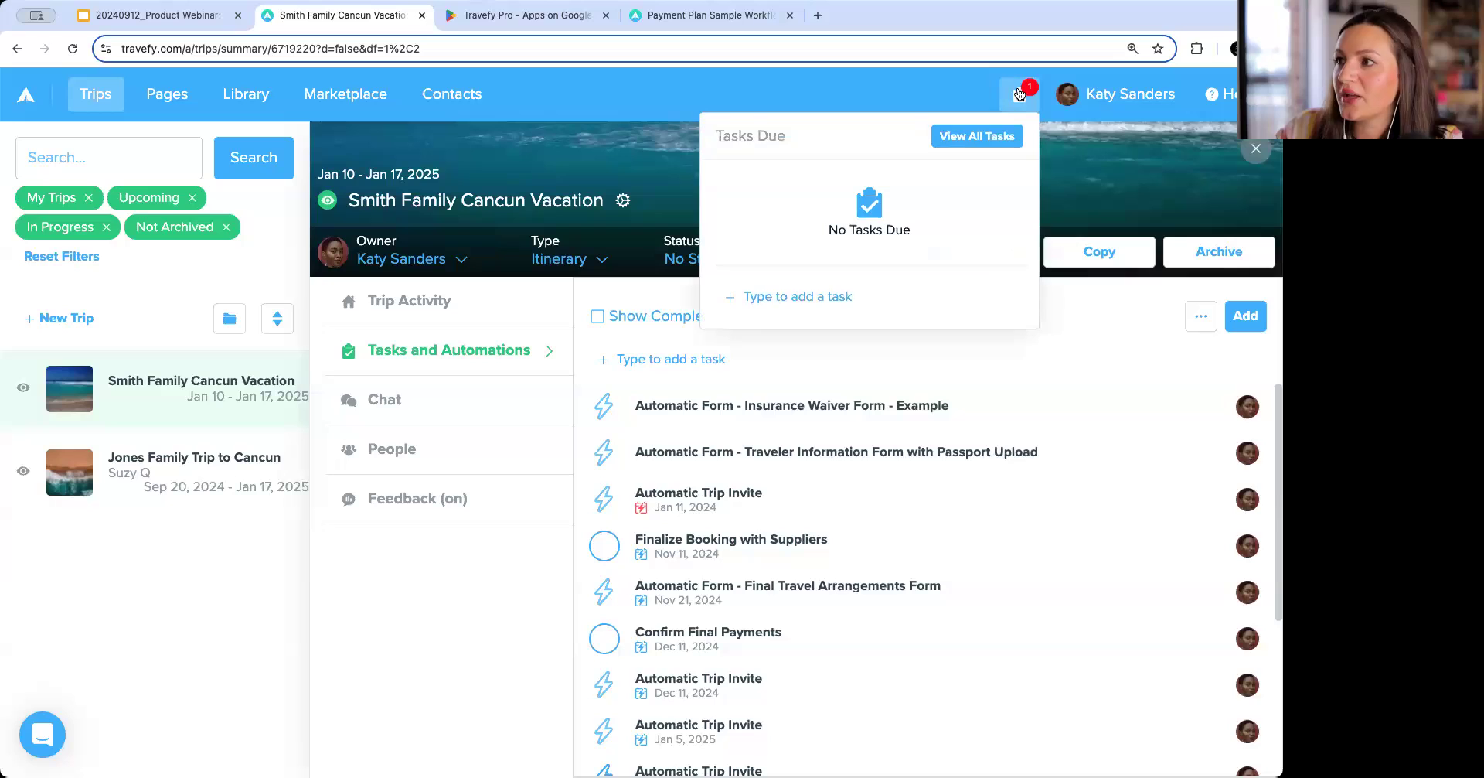
click(814, 304)
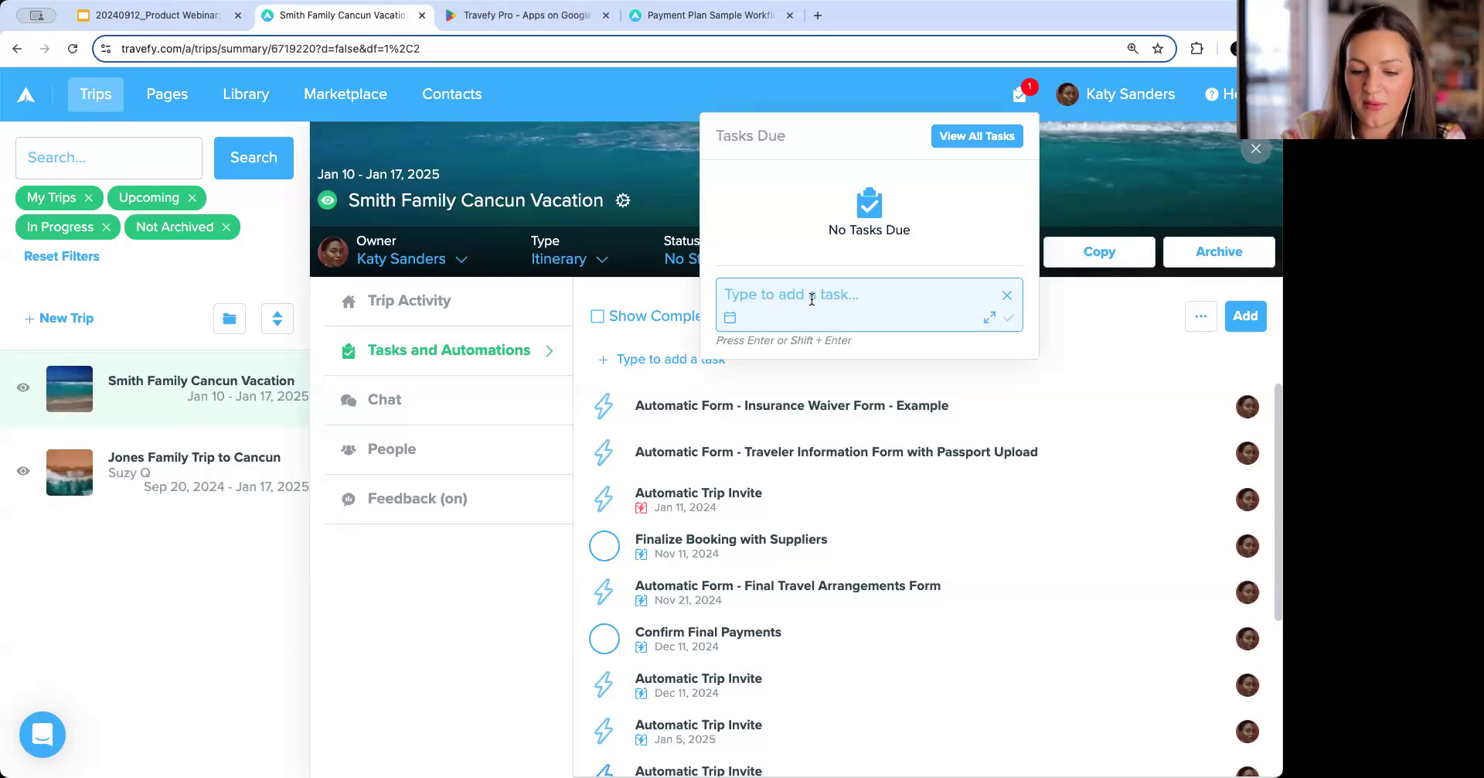
text(Call AMA Waterwq)
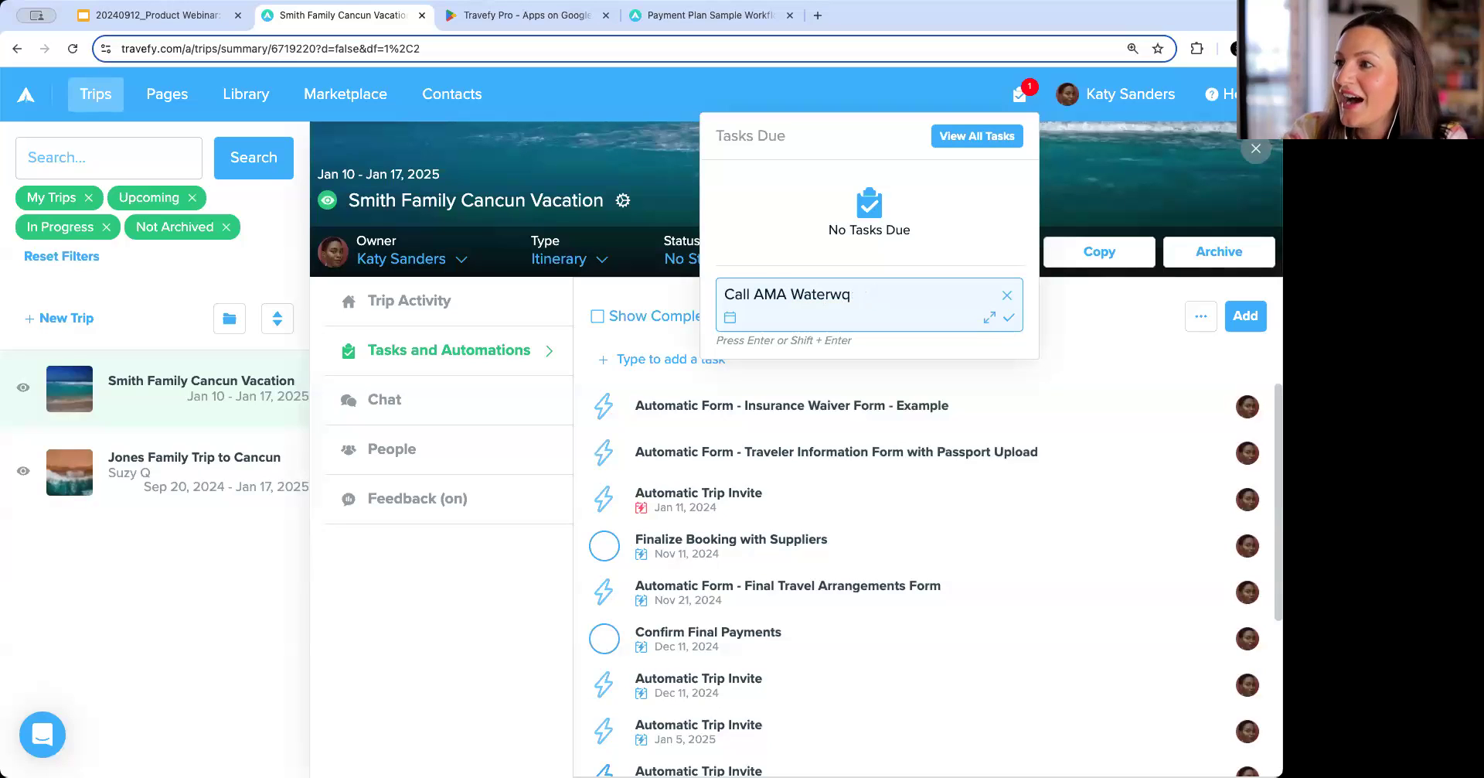
key(BackSpace)
text(ays about boooing)
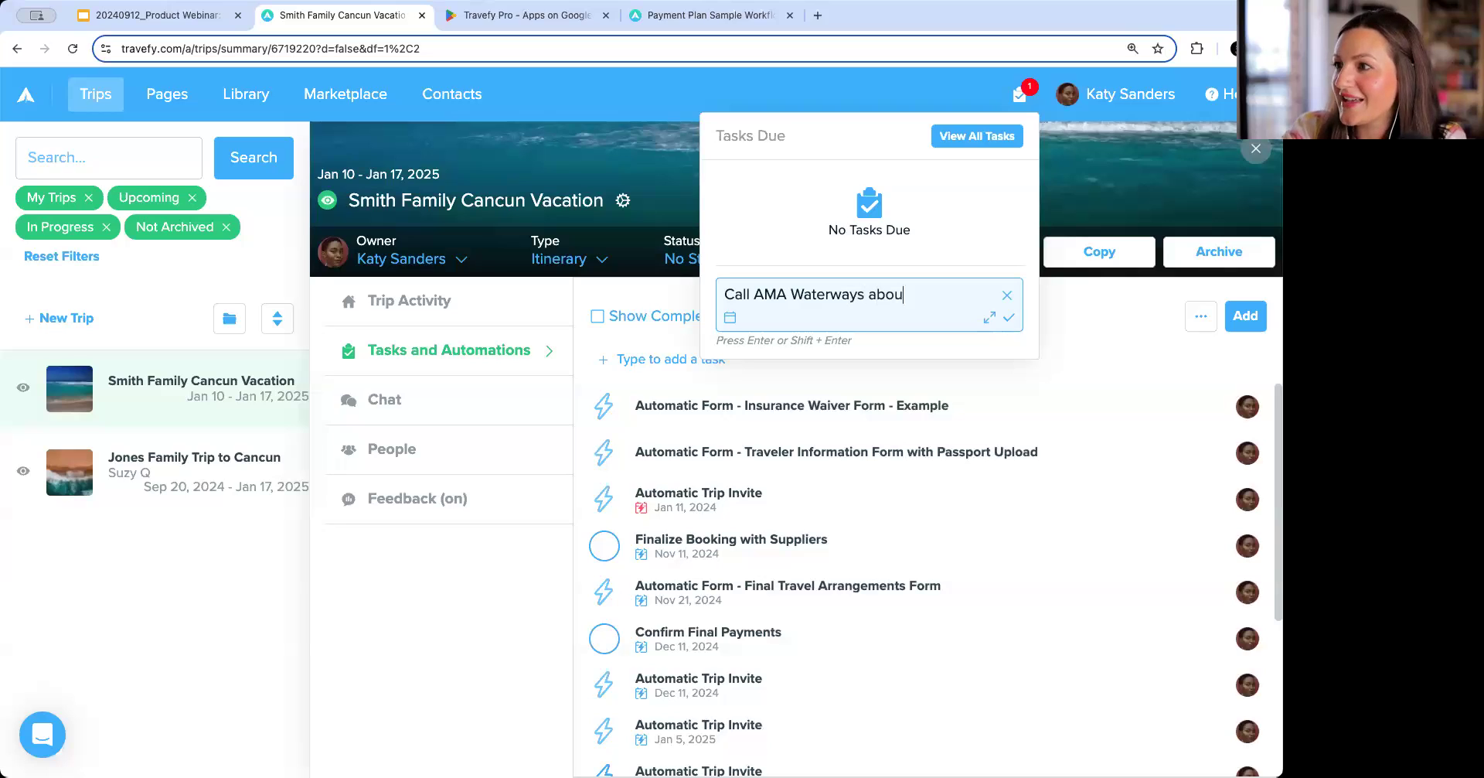
key(BackSpace)
key(BackSpace)
key(BackSpace)
key(BackSpace)
text(king)
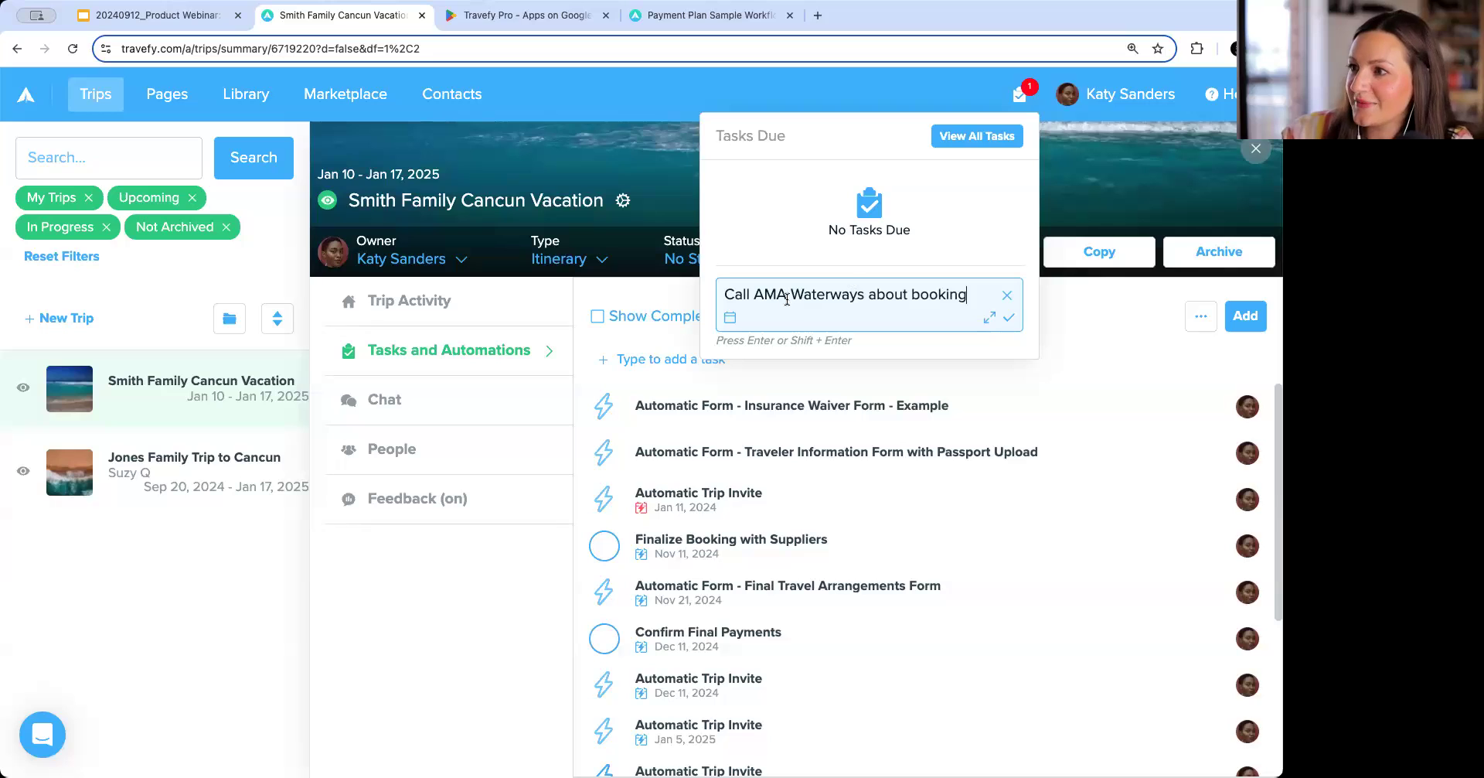
Set the quick task's due date to Sep 13 at 9:15 AM and save it.
click(733, 318)
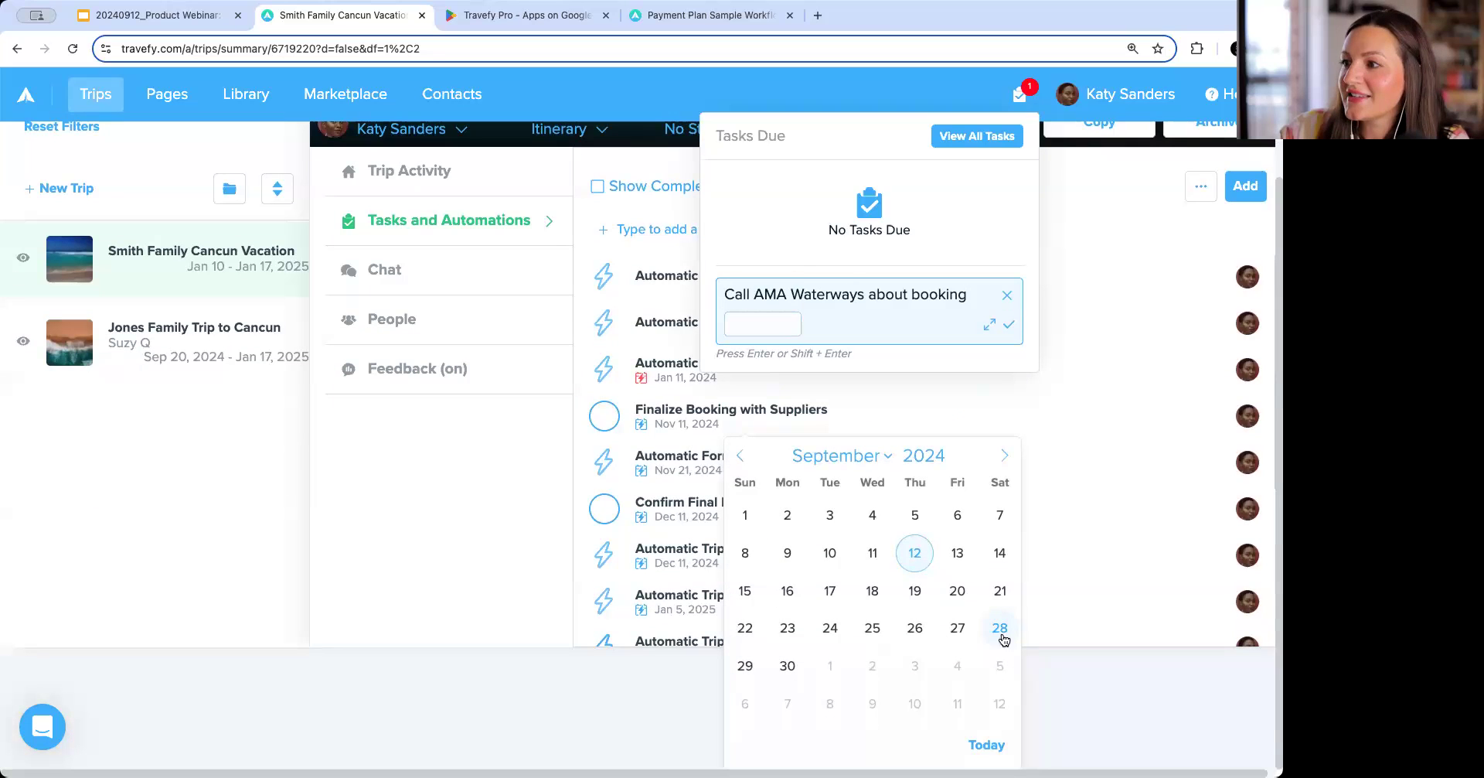
click(964, 557)
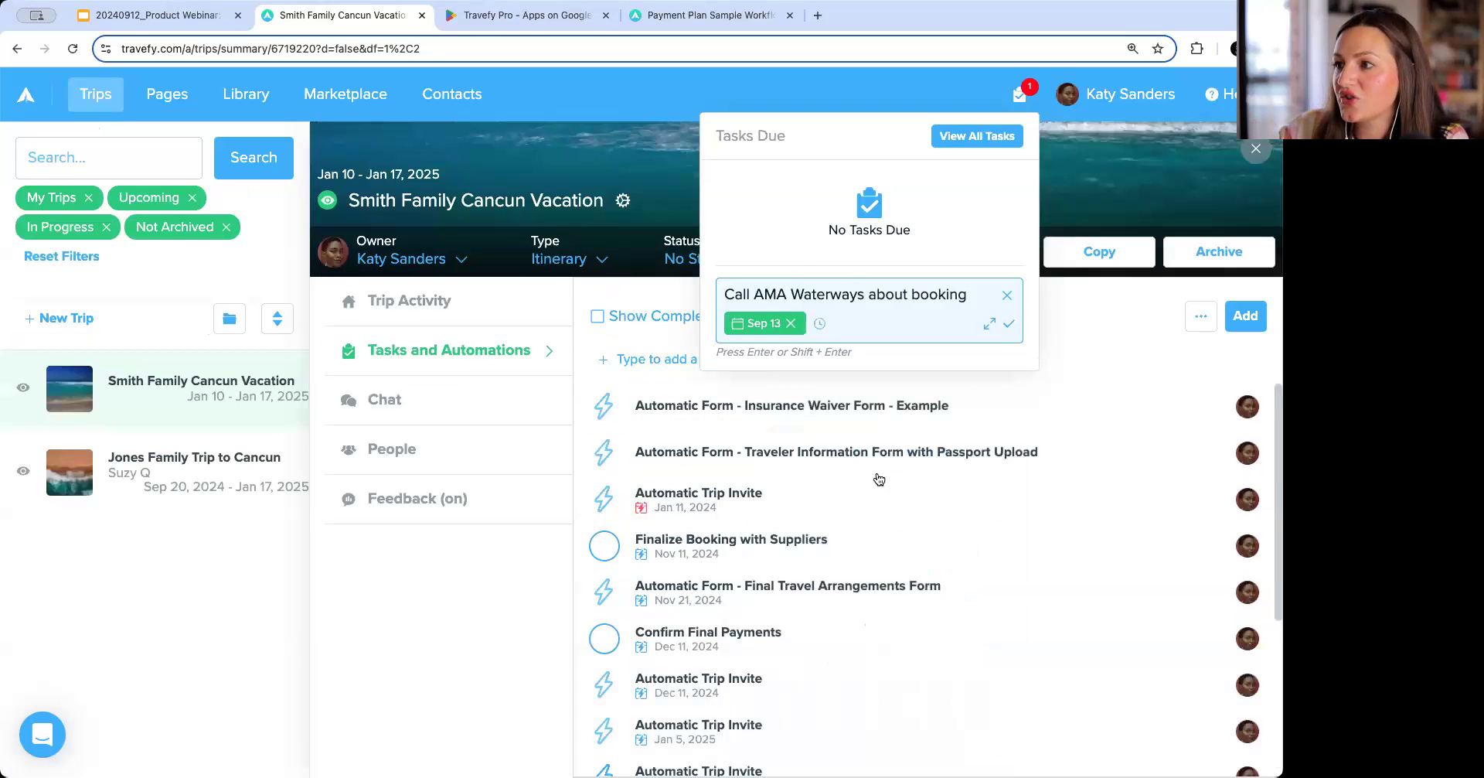
click(821, 324)
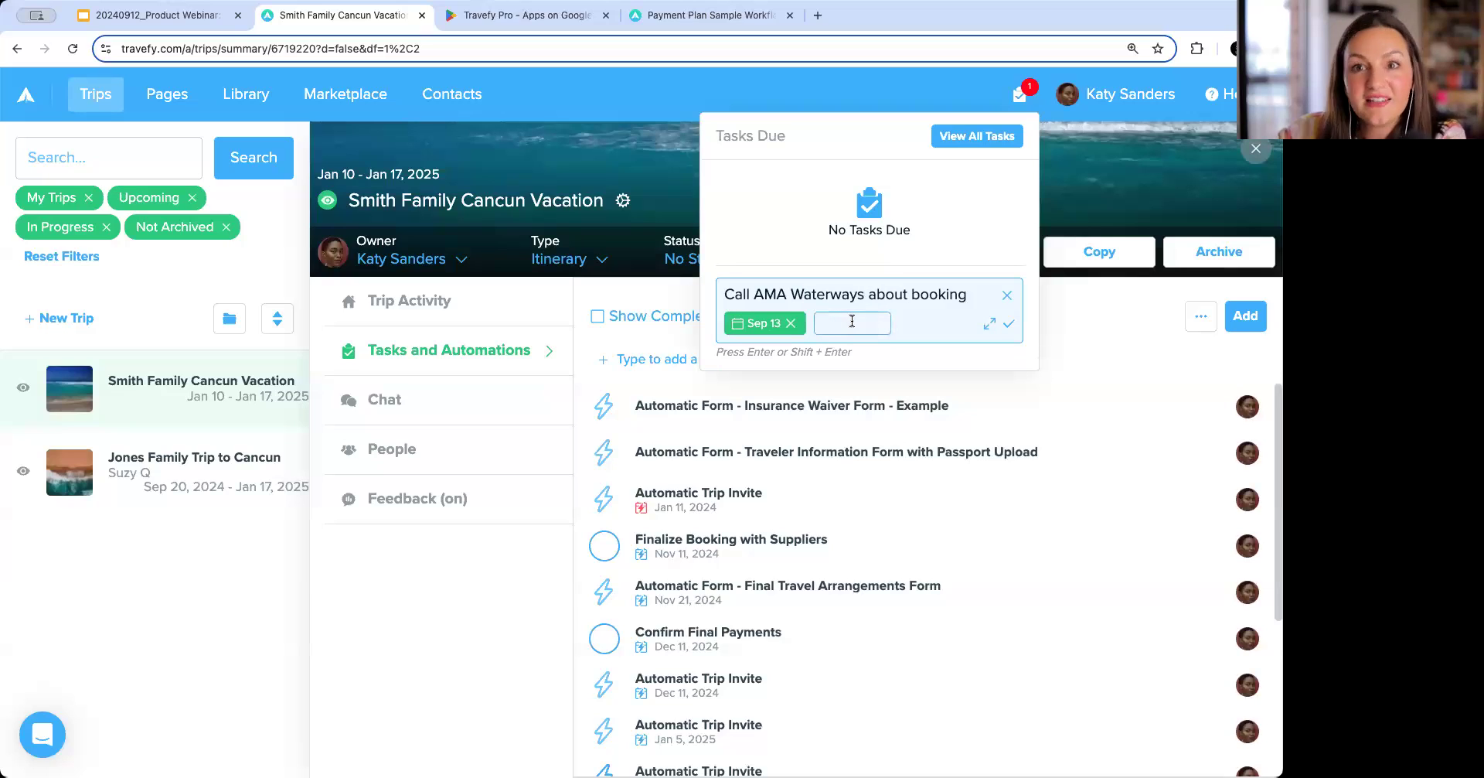
text(9)
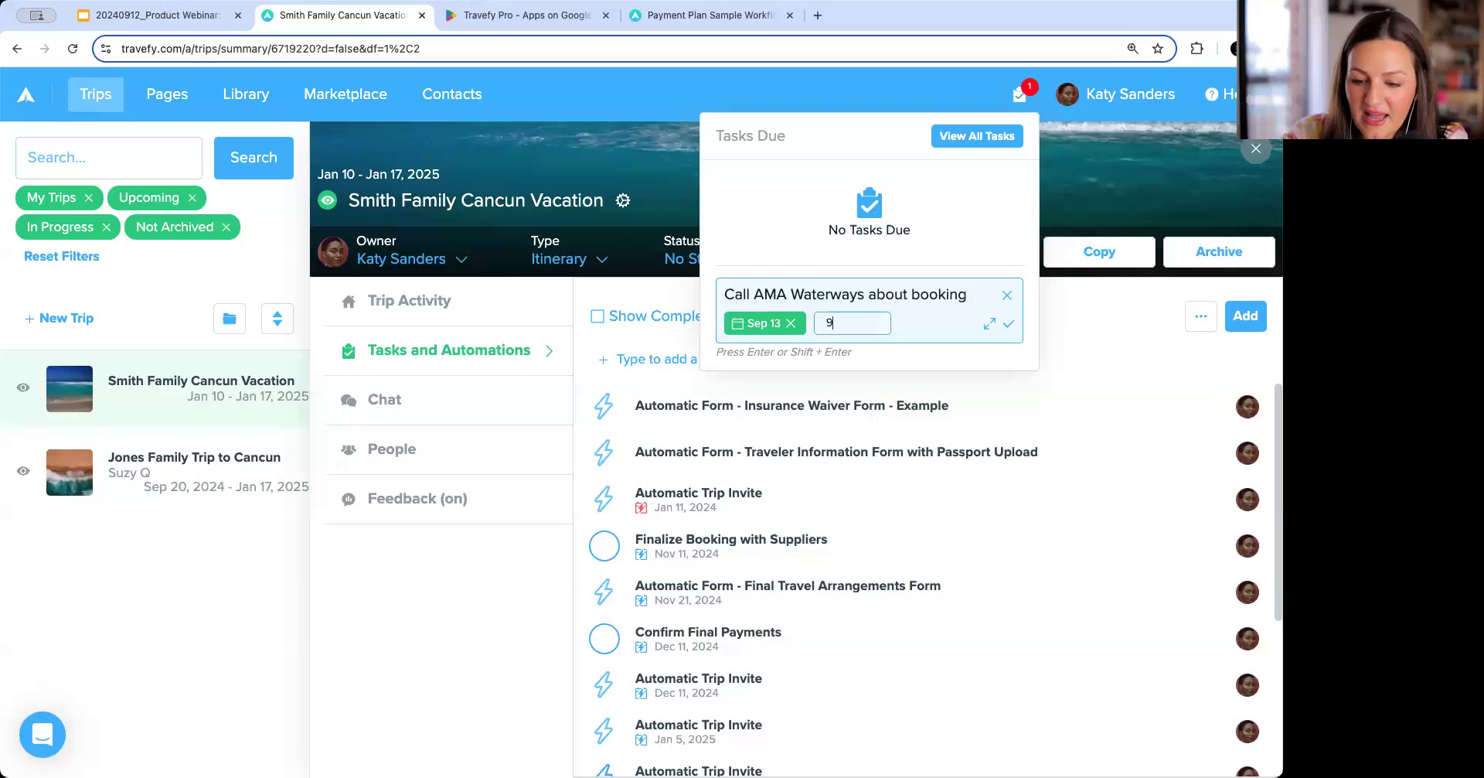
text(:15 am)
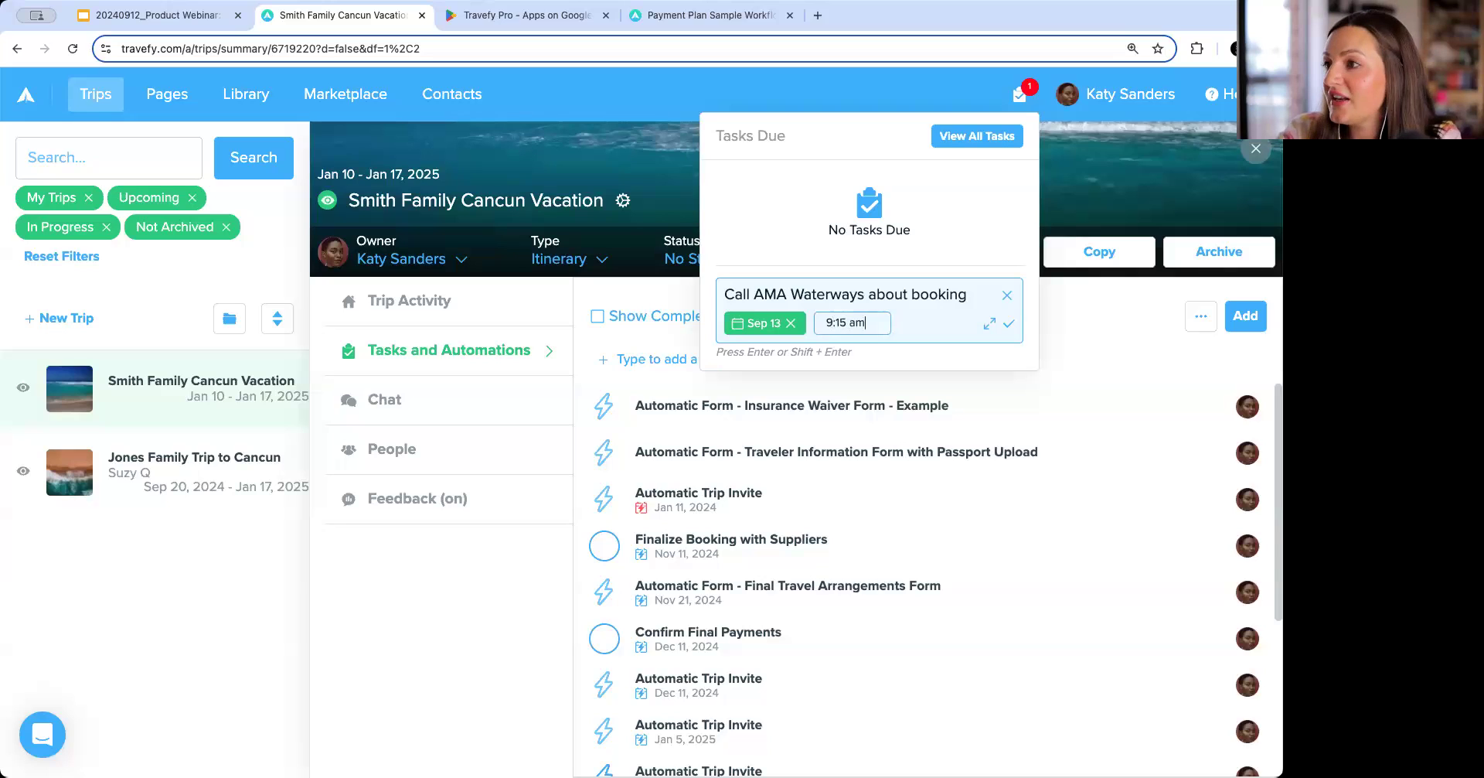
click(1009, 323)
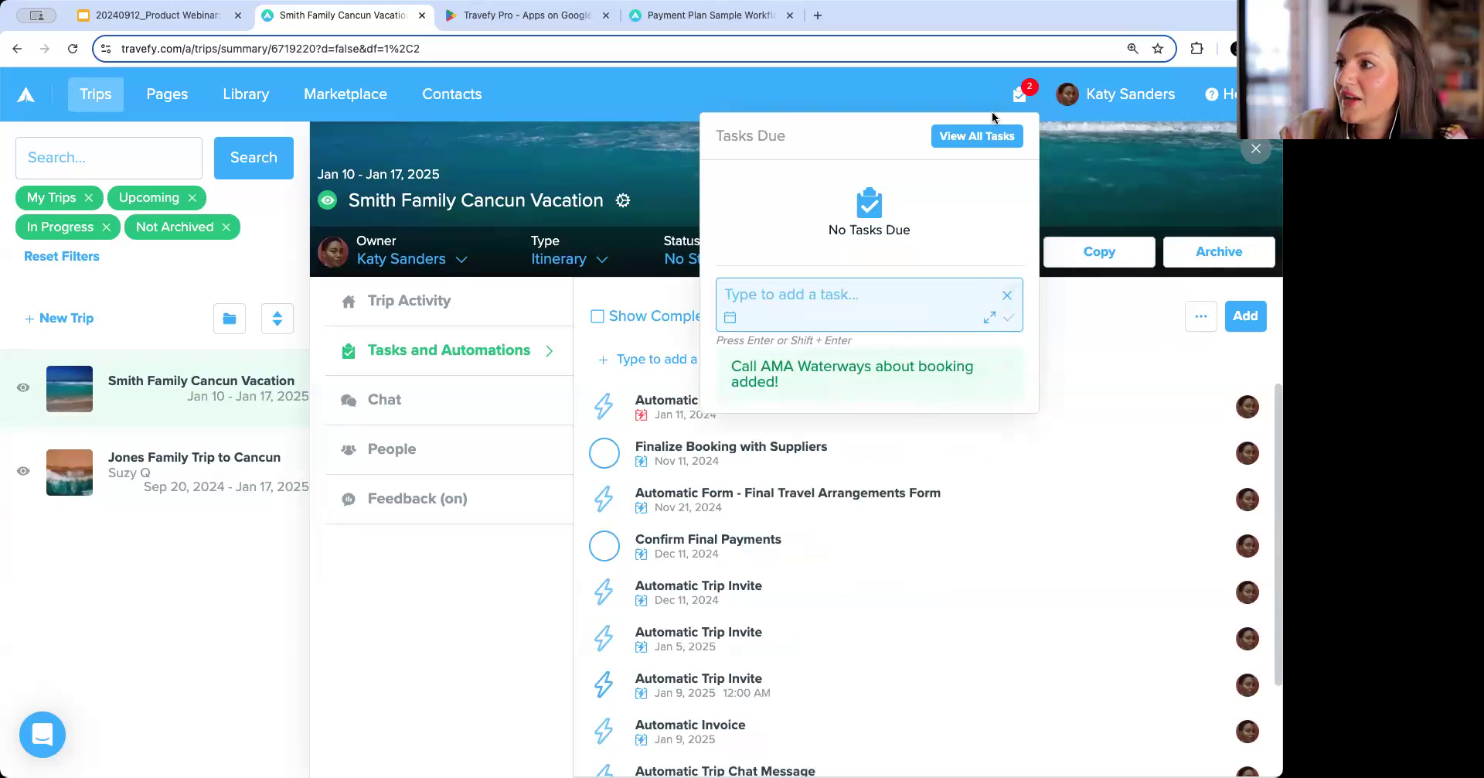
Try adding another new task to the trip with a due time, then delete it.
click(1017, 110)
click(1017, 111)
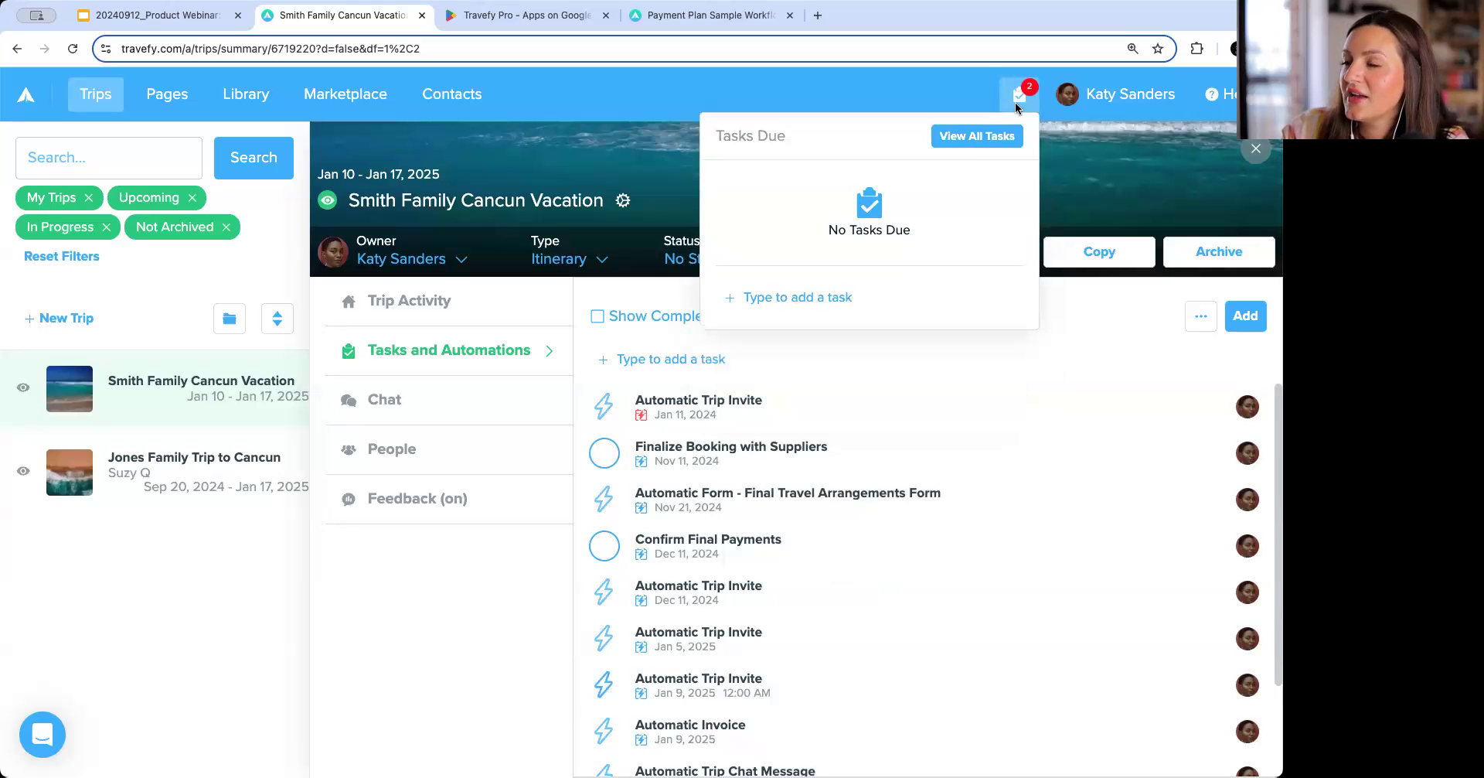
click(1245, 317)
click(1159, 410)
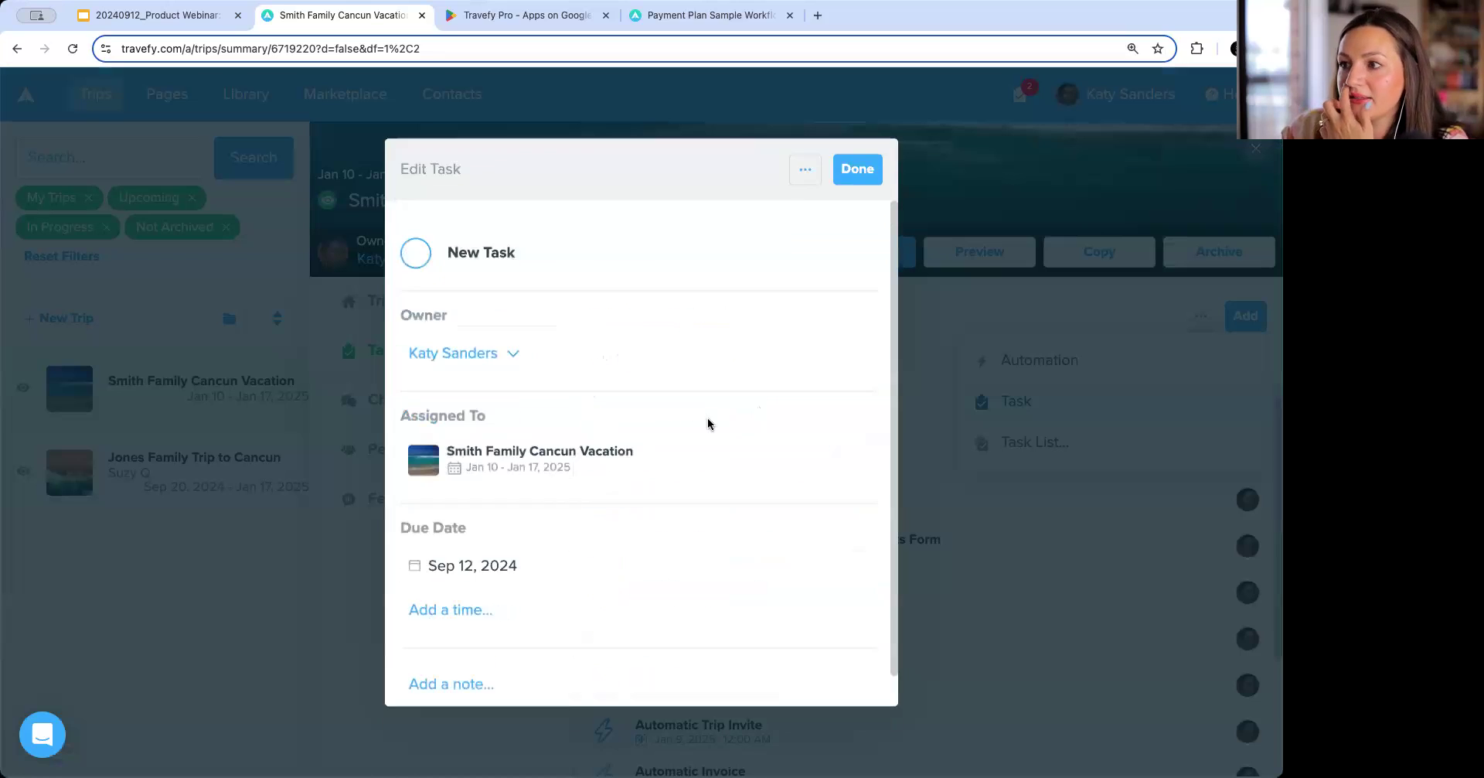
click(497, 611)
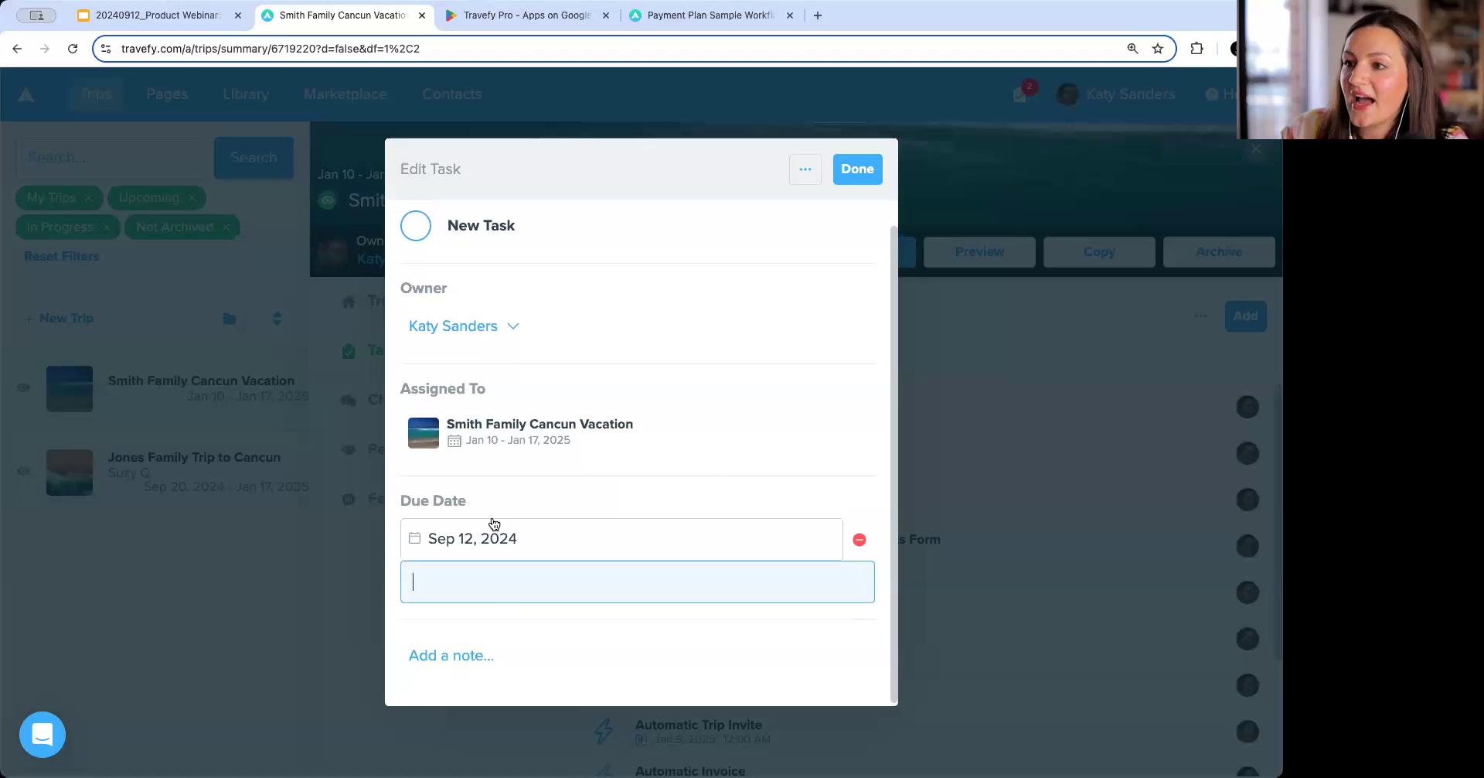
click(490, 533)
click(712, 458)
click(532, 577)
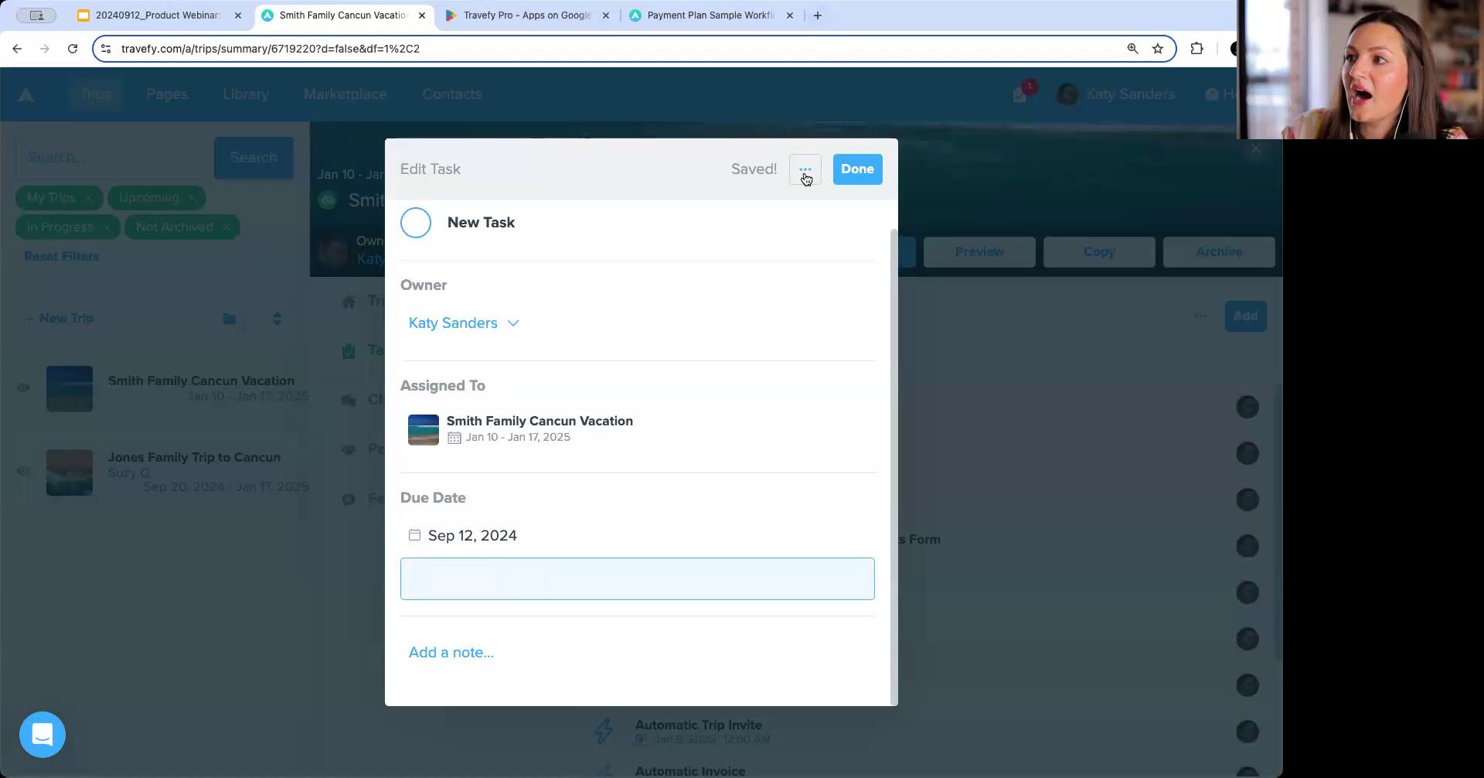
click(806, 170)
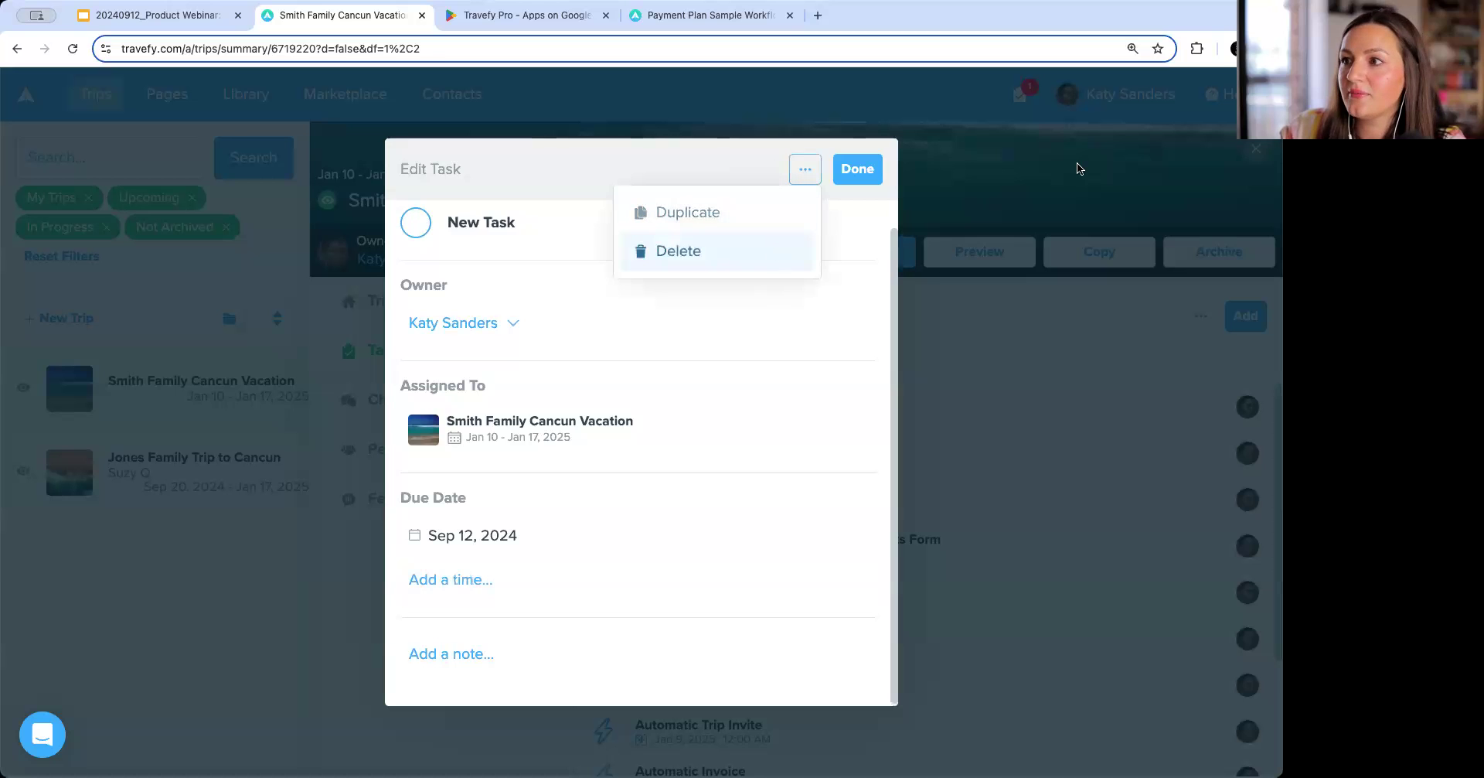
click(777, 253)
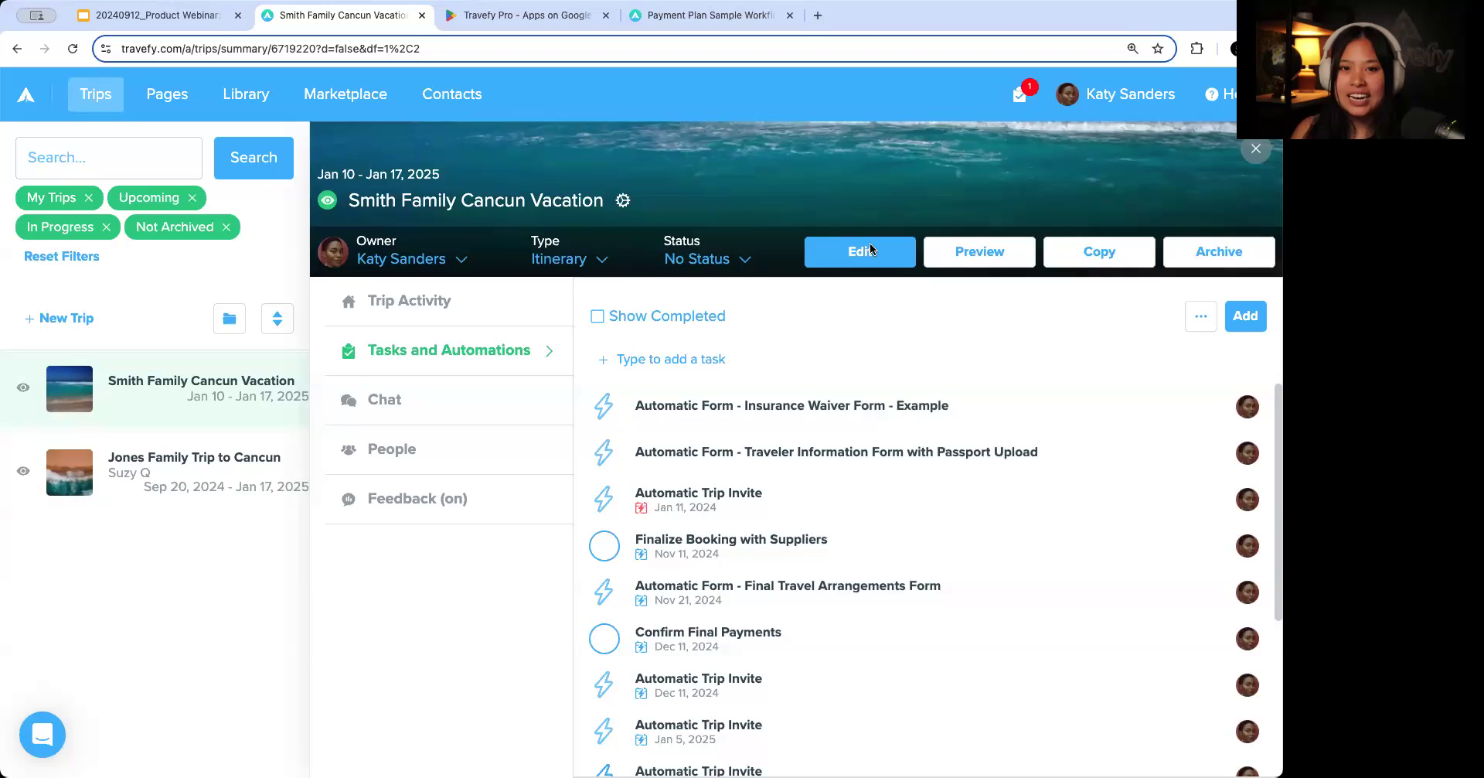
Go back to the General Trip Workflow - Pre, During, Post task list in the Library and review its final automations.
click(244, 95)
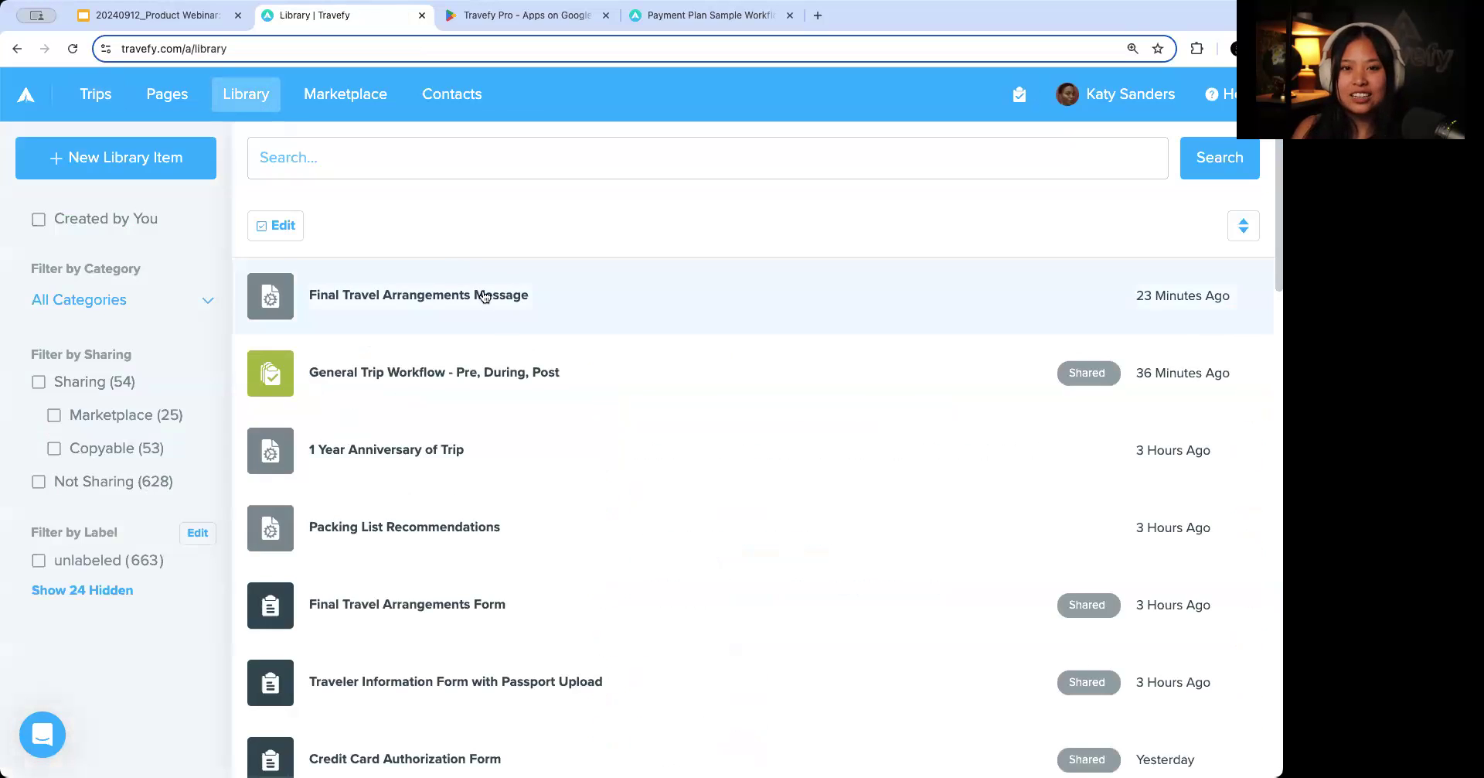
click(514, 382)
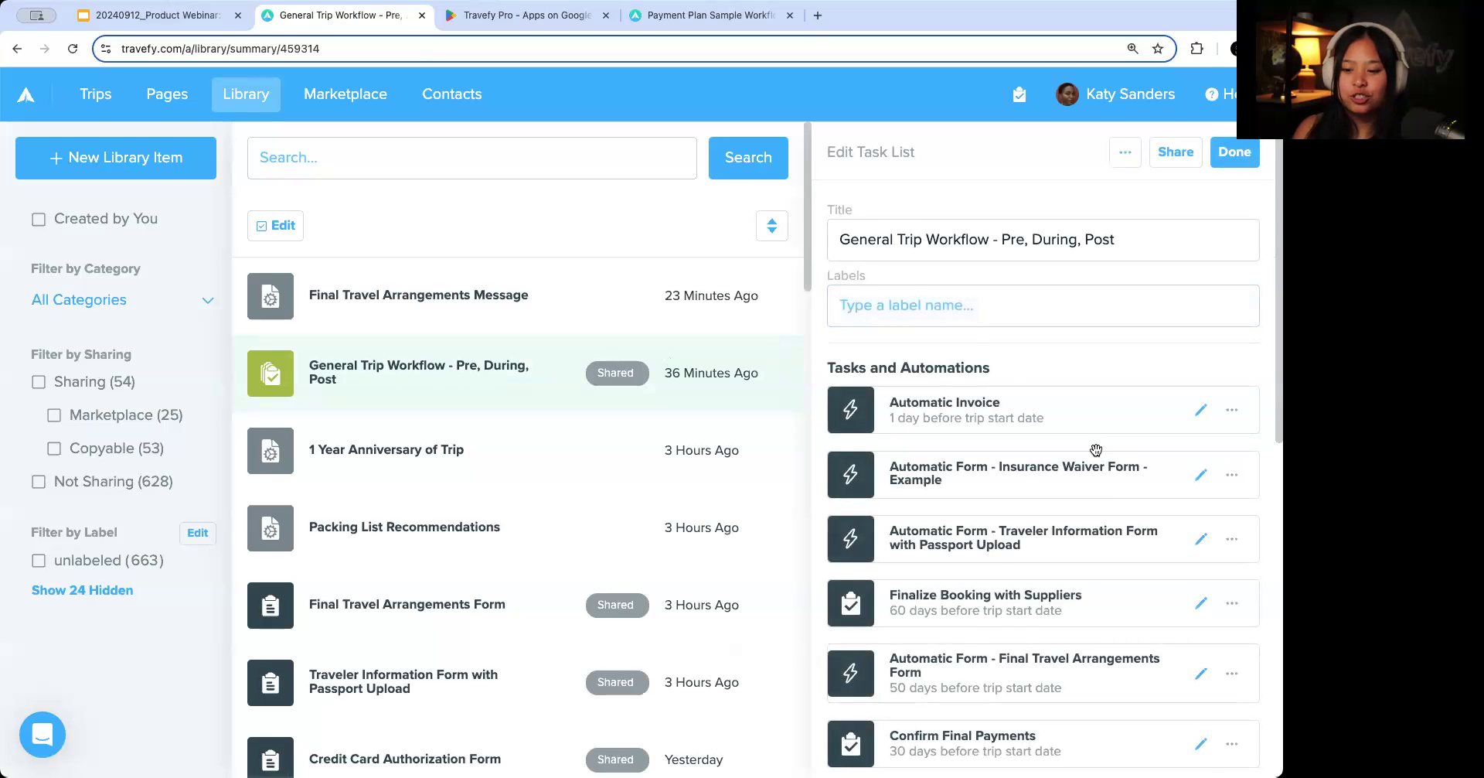
scroll(1096, 450, down, 10)
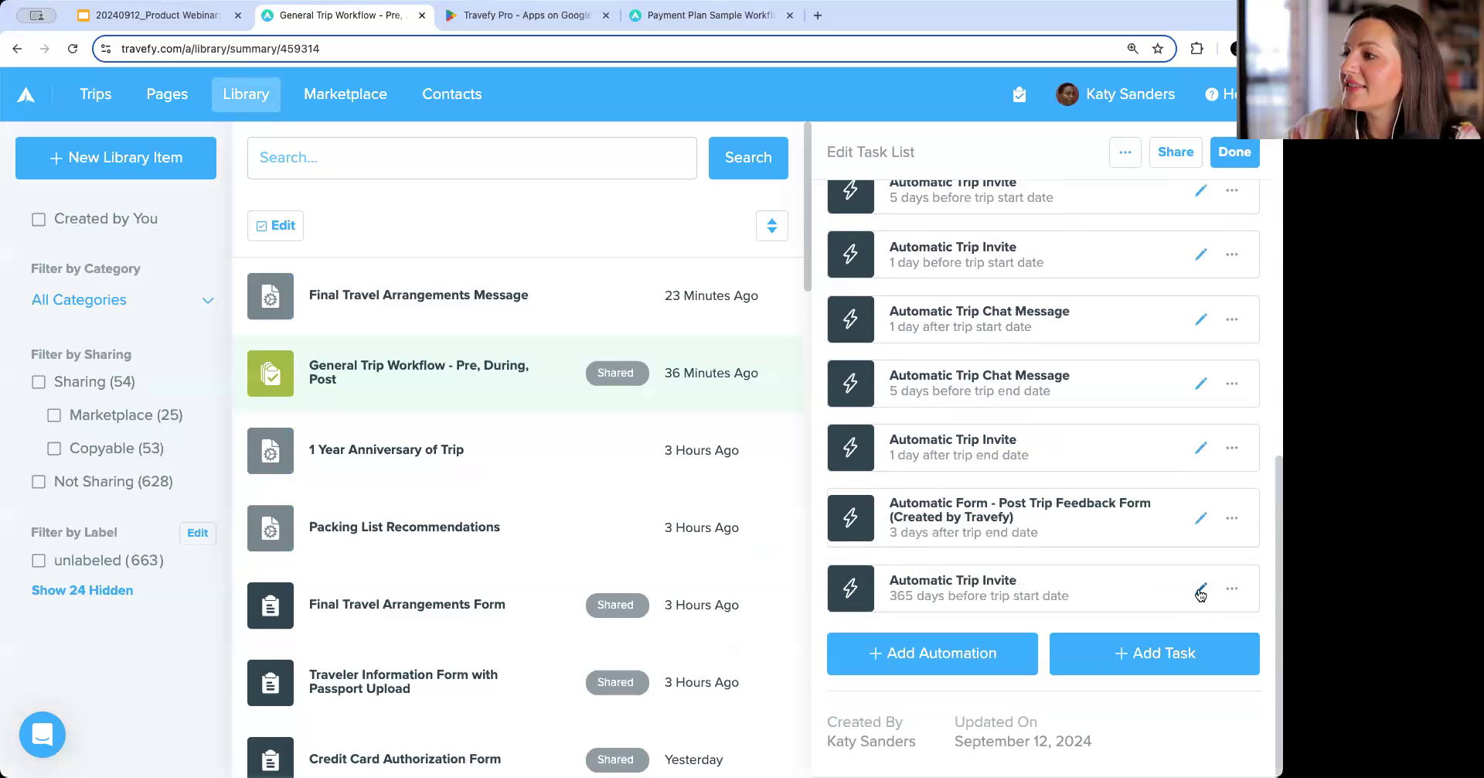
click(1201, 591)
scroll(680, 637, down, 2)
click(582, 594)
click(583, 597)
click(849, 172)
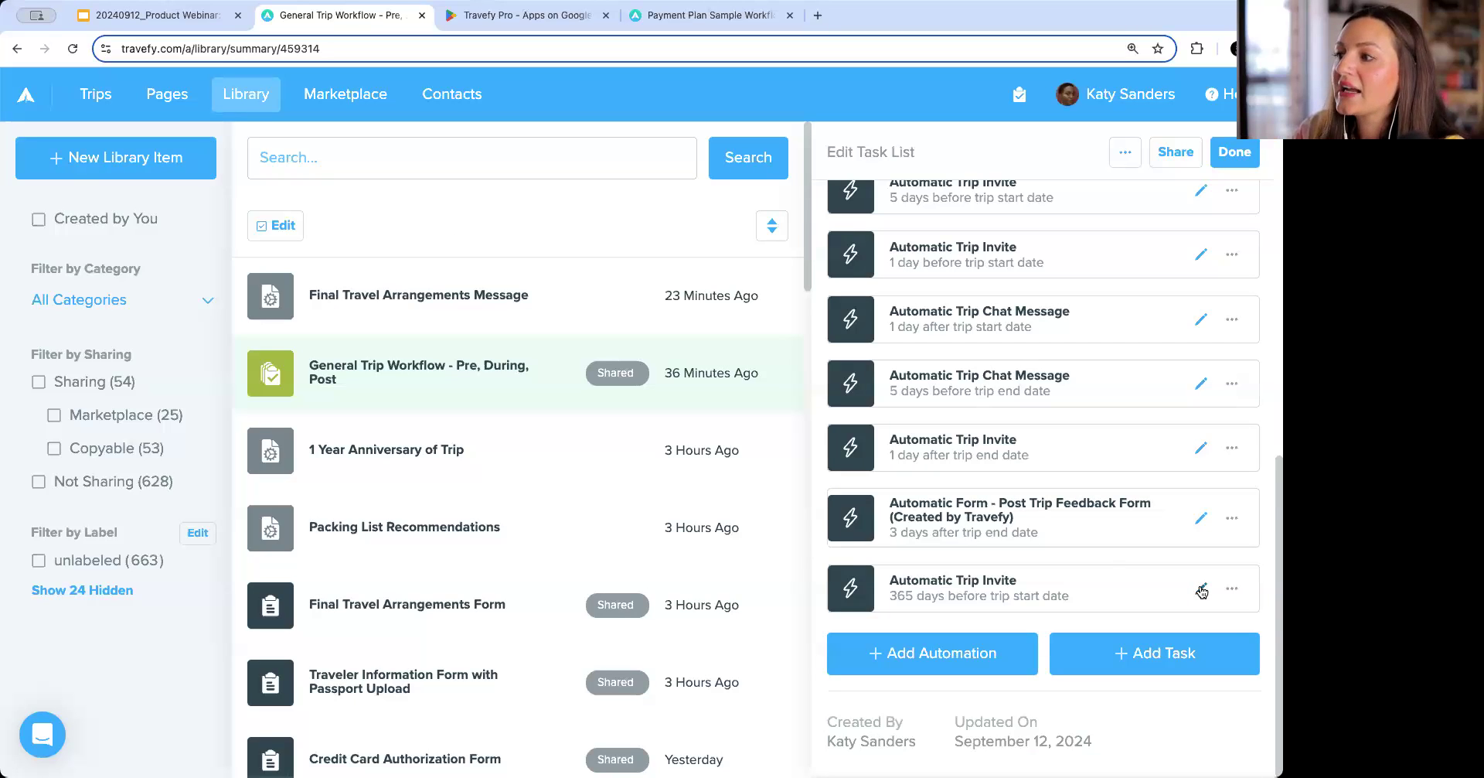
Change the final Automatic Trip Invite to 365 days after the trip start date and close the task list.
click(1201, 588)
scroll(637, 550, down, 5)
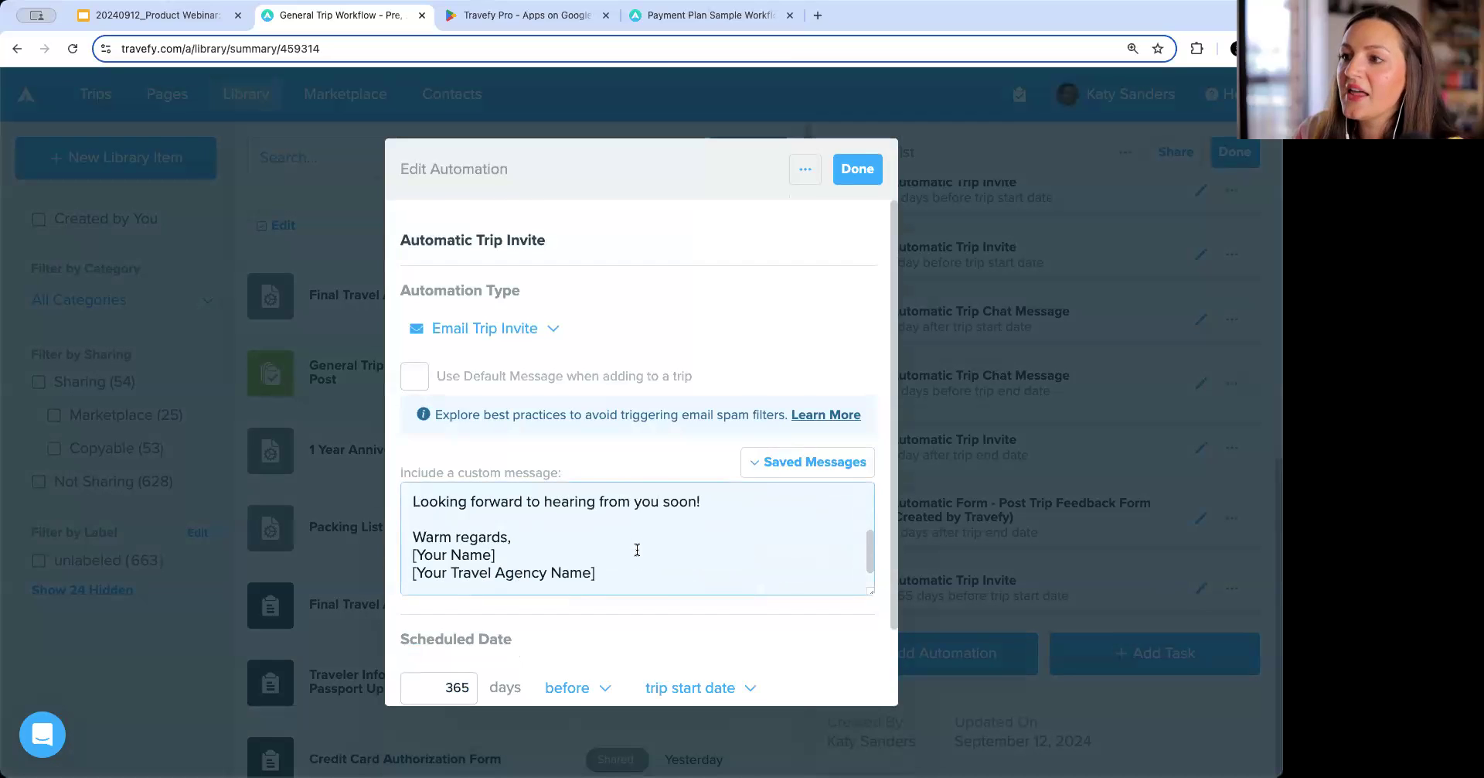
scroll(637, 549, down, 3)
click(591, 598)
click(577, 682)
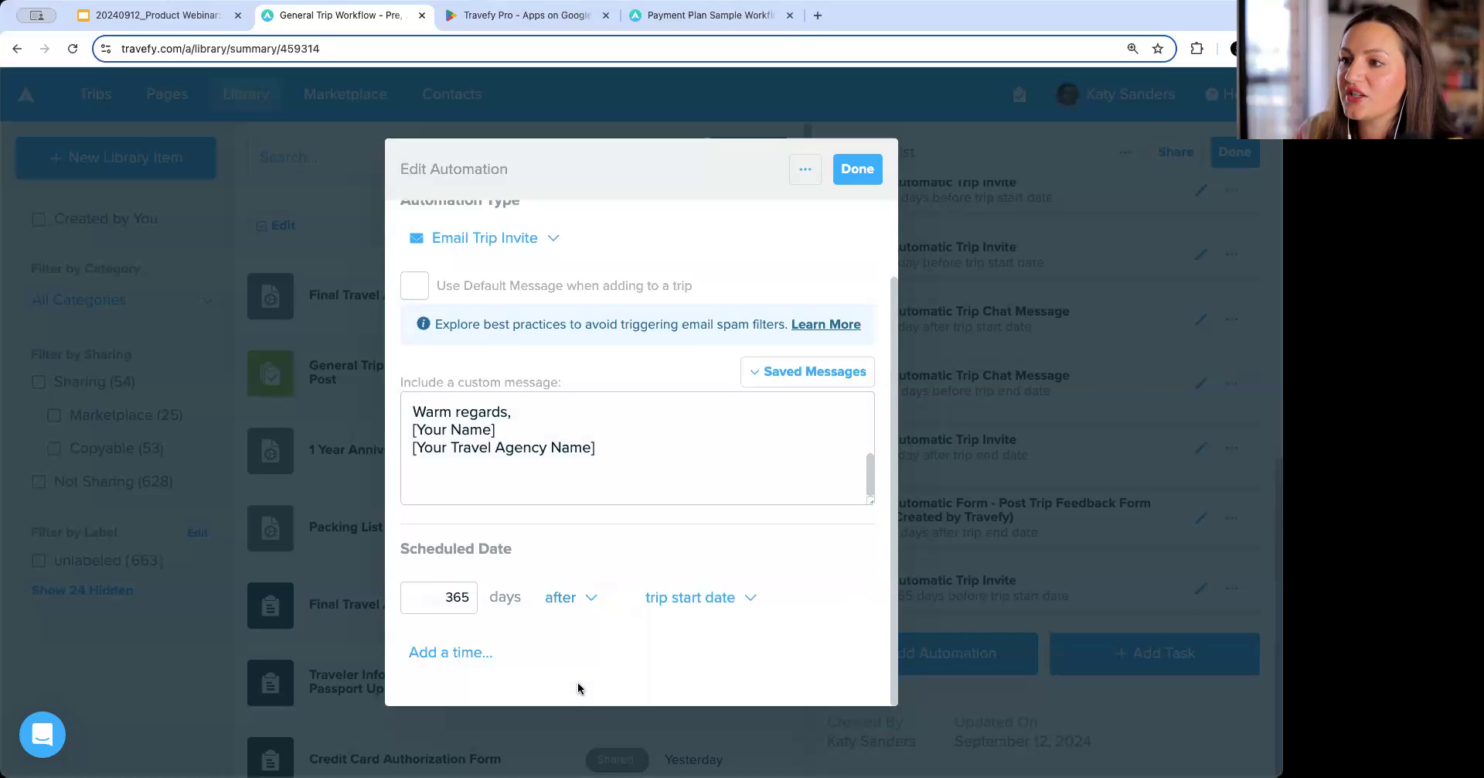
click(856, 168)
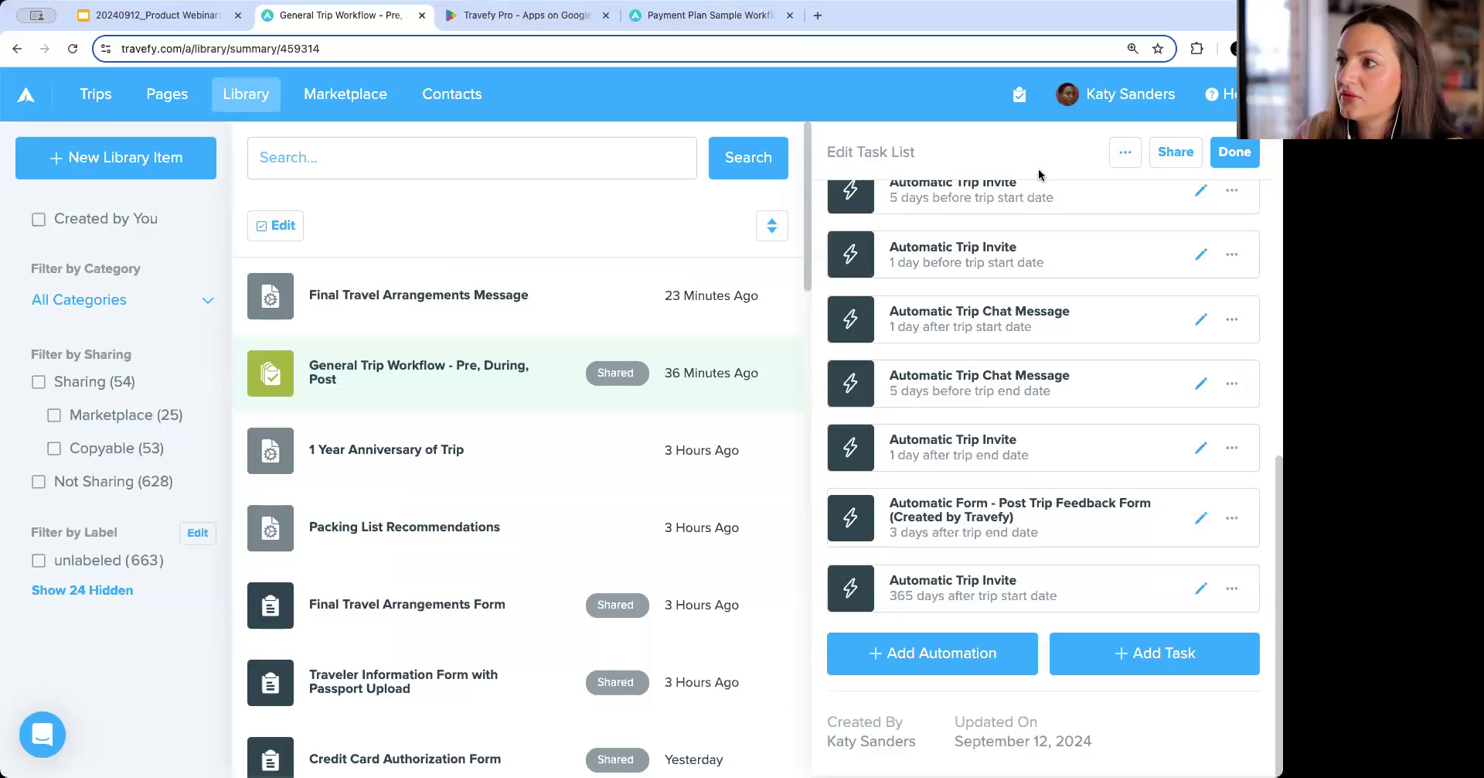
click(1246, 164)
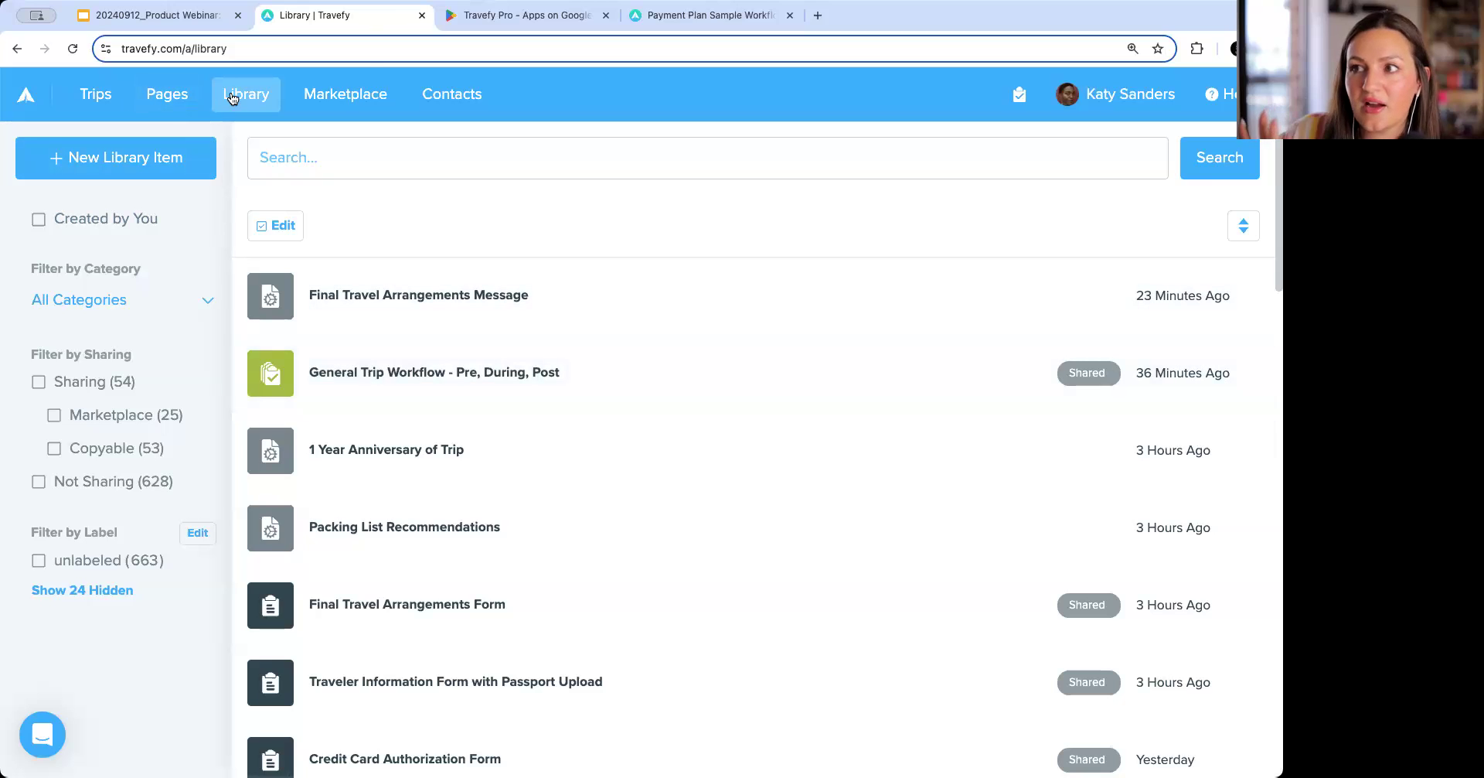
Add a task titled "Check to see if app is downloaded" to the Smith Family Cancun Vacation trip.
click(95, 93)
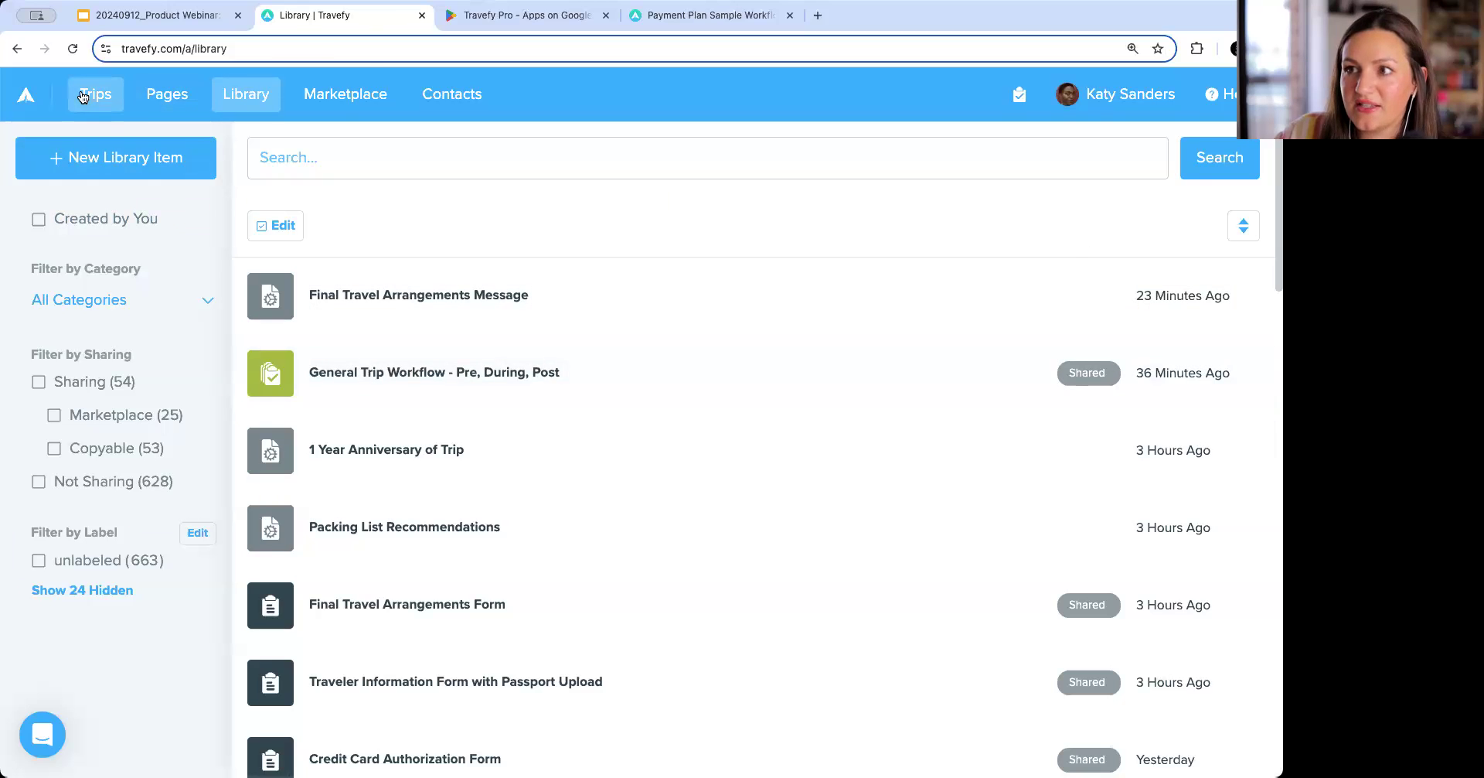
click(530, 320)
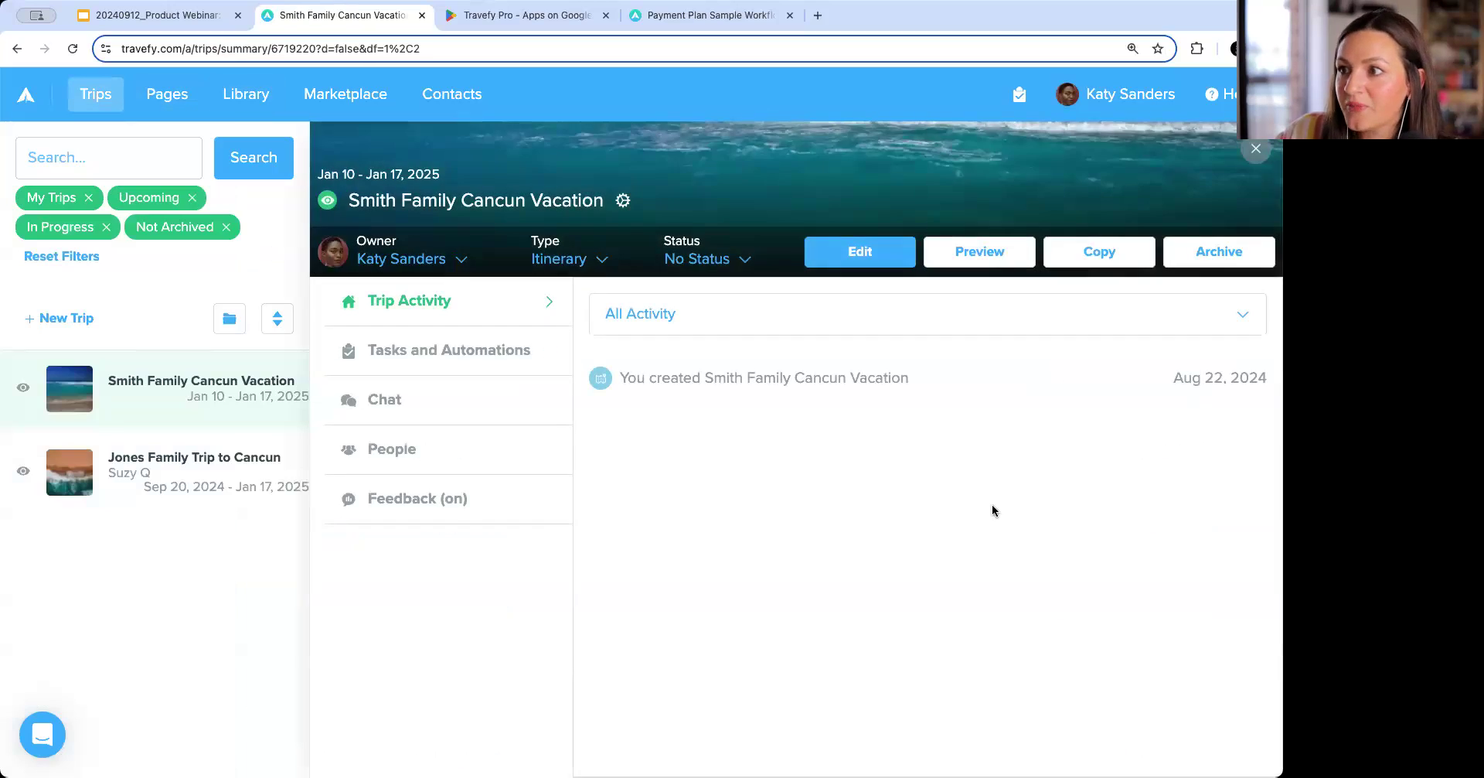
click(477, 352)
scroll(1009, 519, down, 2)
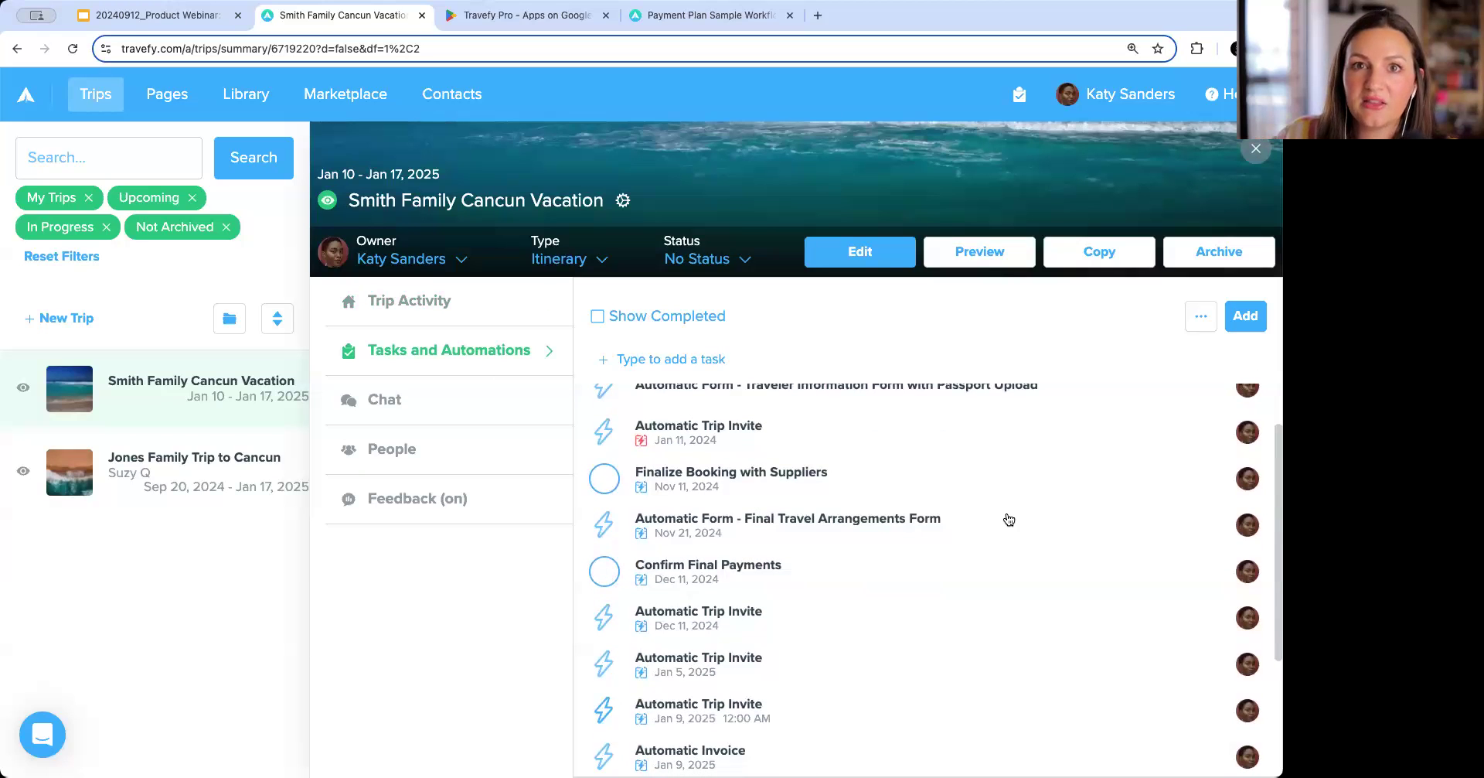
scroll(1008, 519, down, 3)
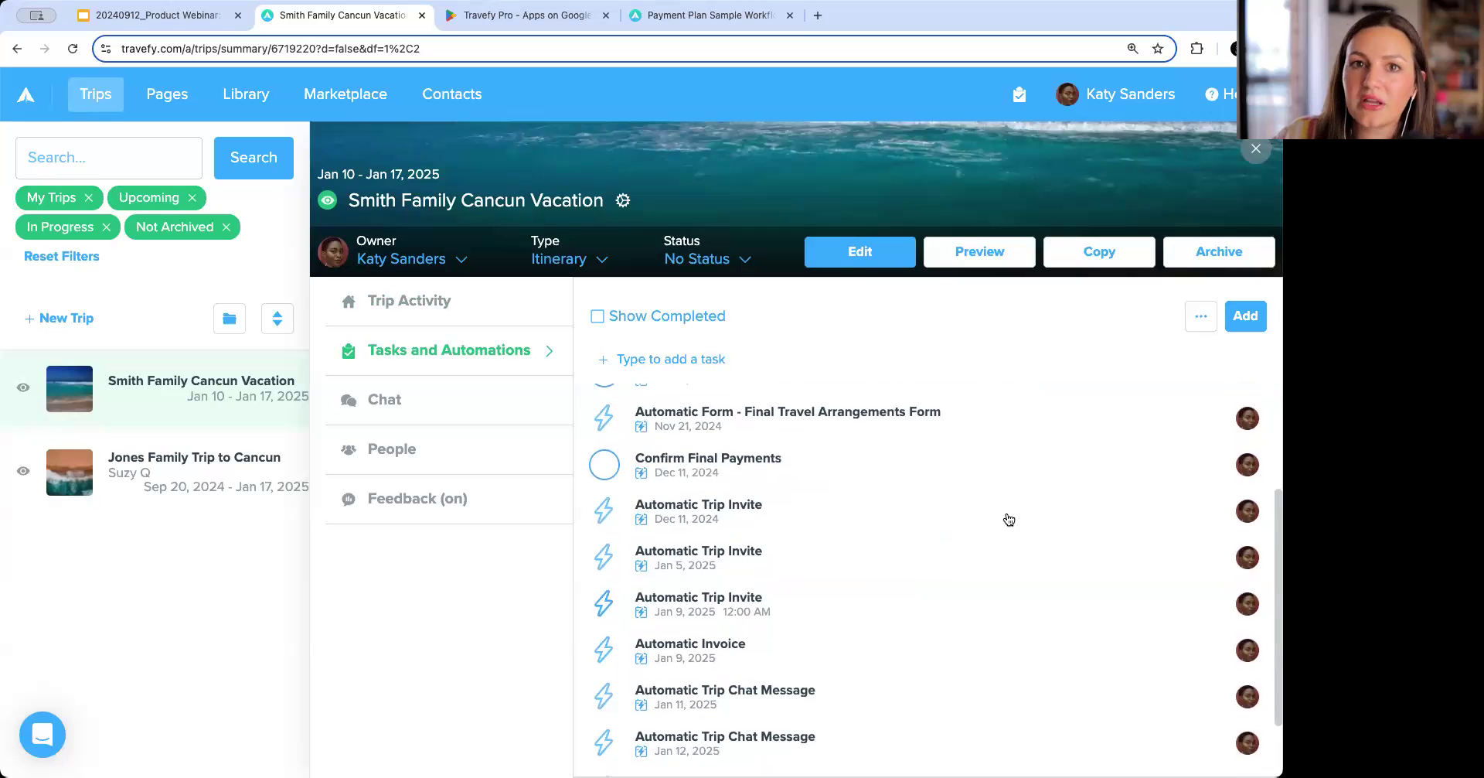
click(1243, 317)
click(1005, 401)
click(577, 255)
text(Check to s)
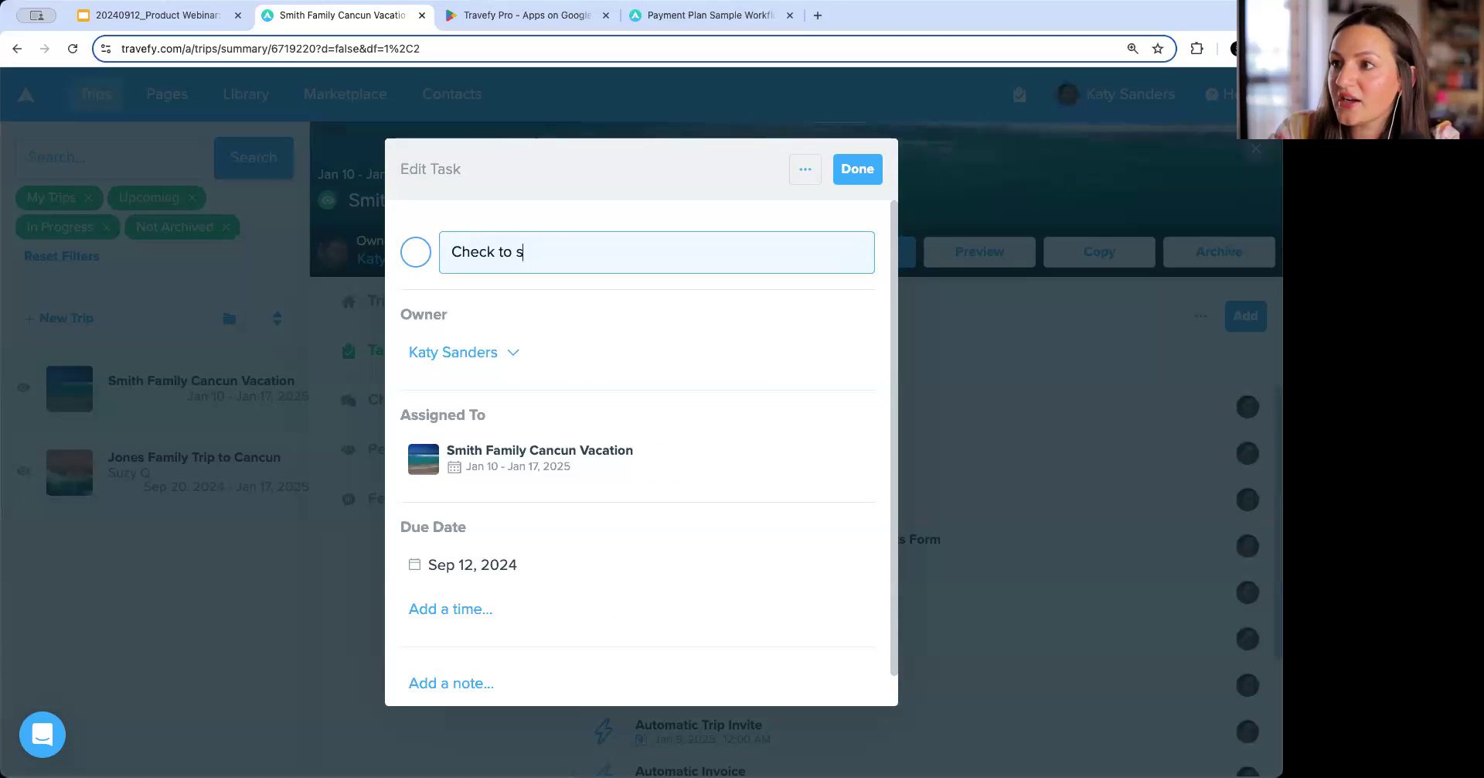
text(ee if app is downloaded)
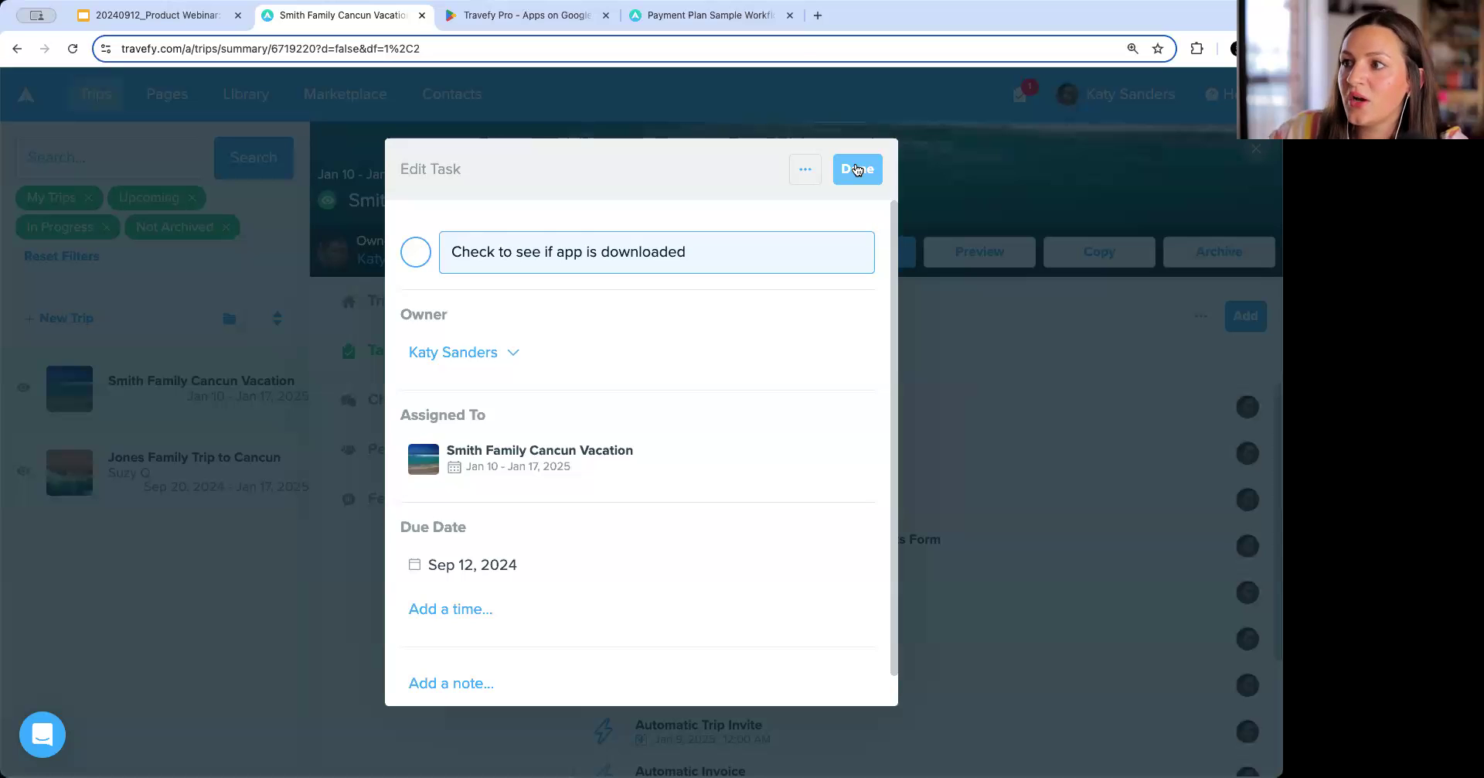
click(857, 170)
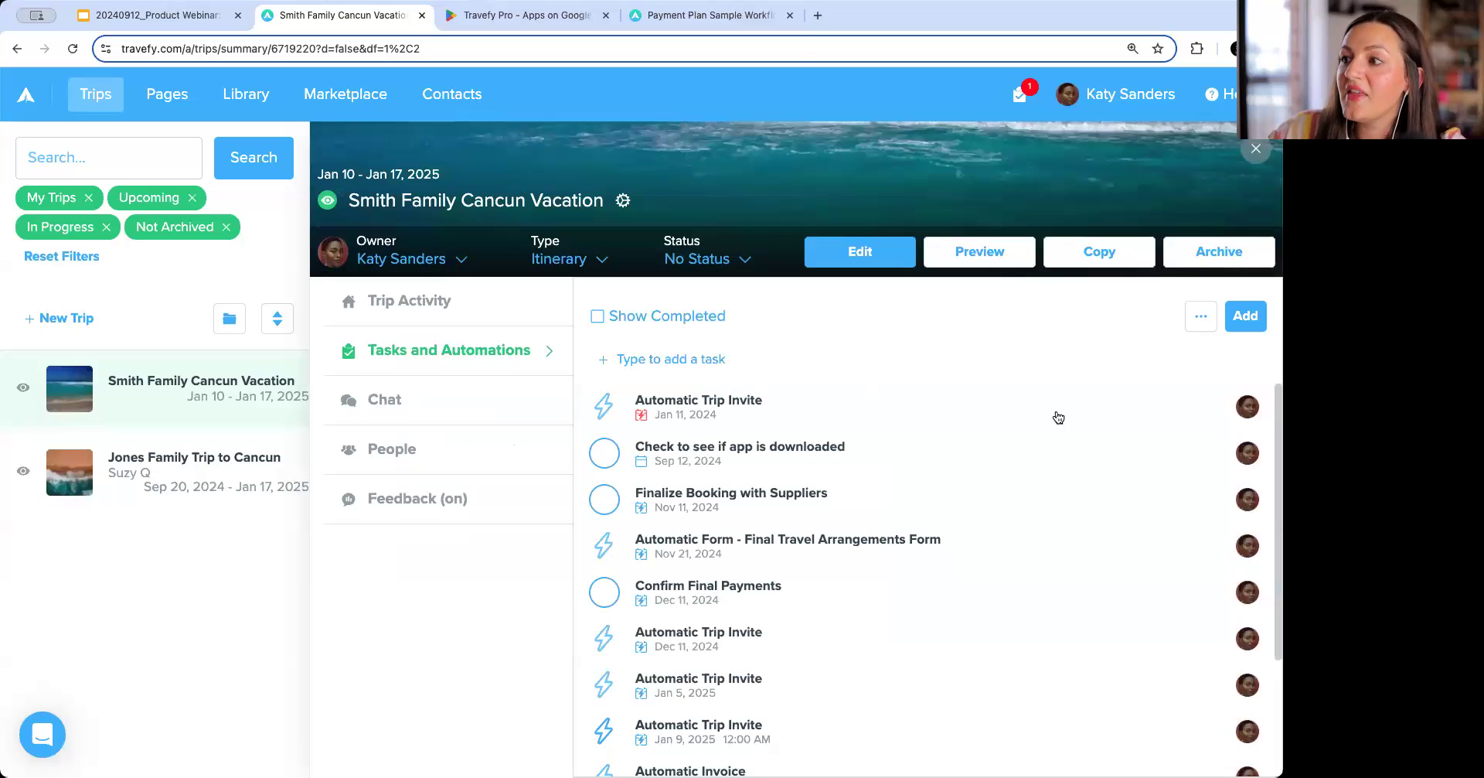
Browse the trip's Trip Activity, People, and Tasks and Automations sections.
click(475, 301)
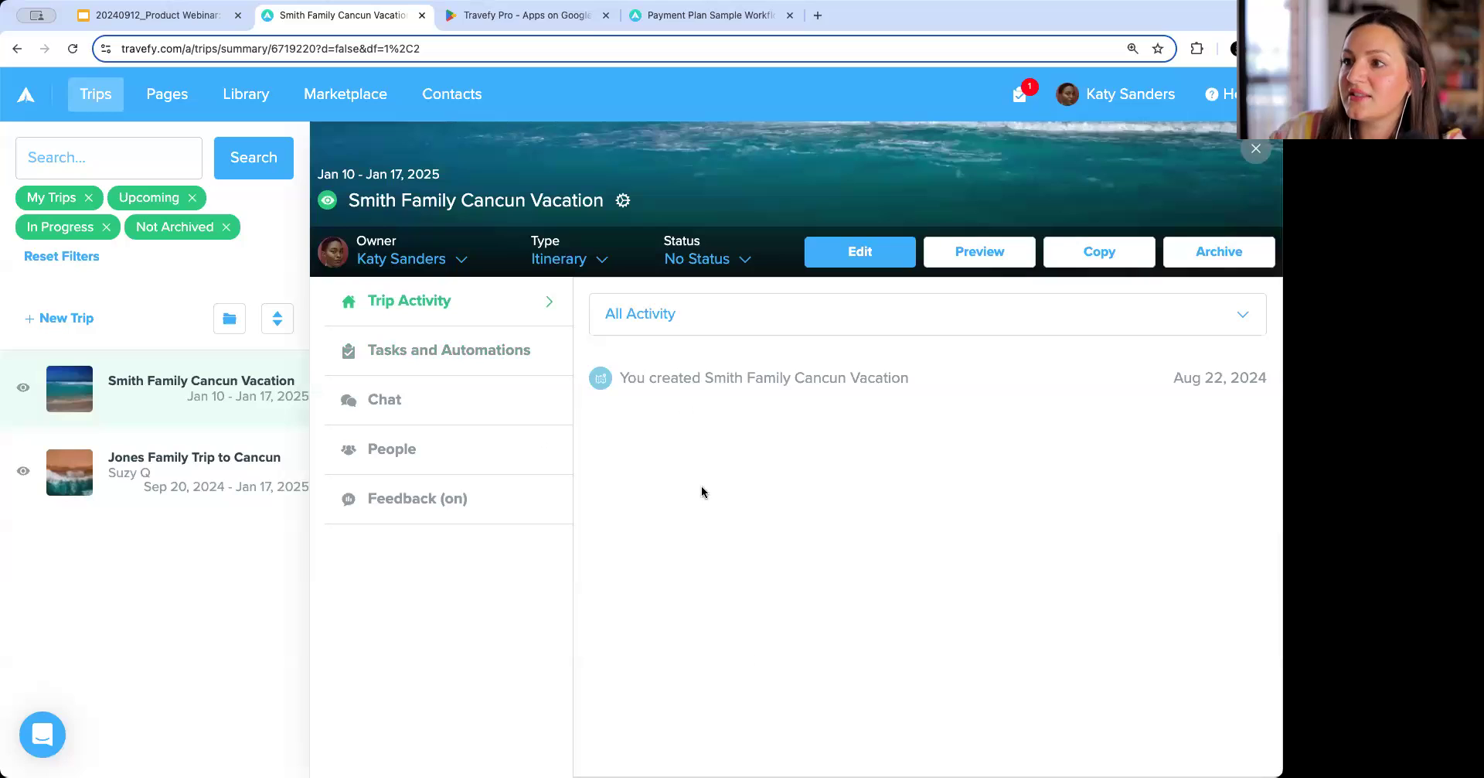
click(466, 458)
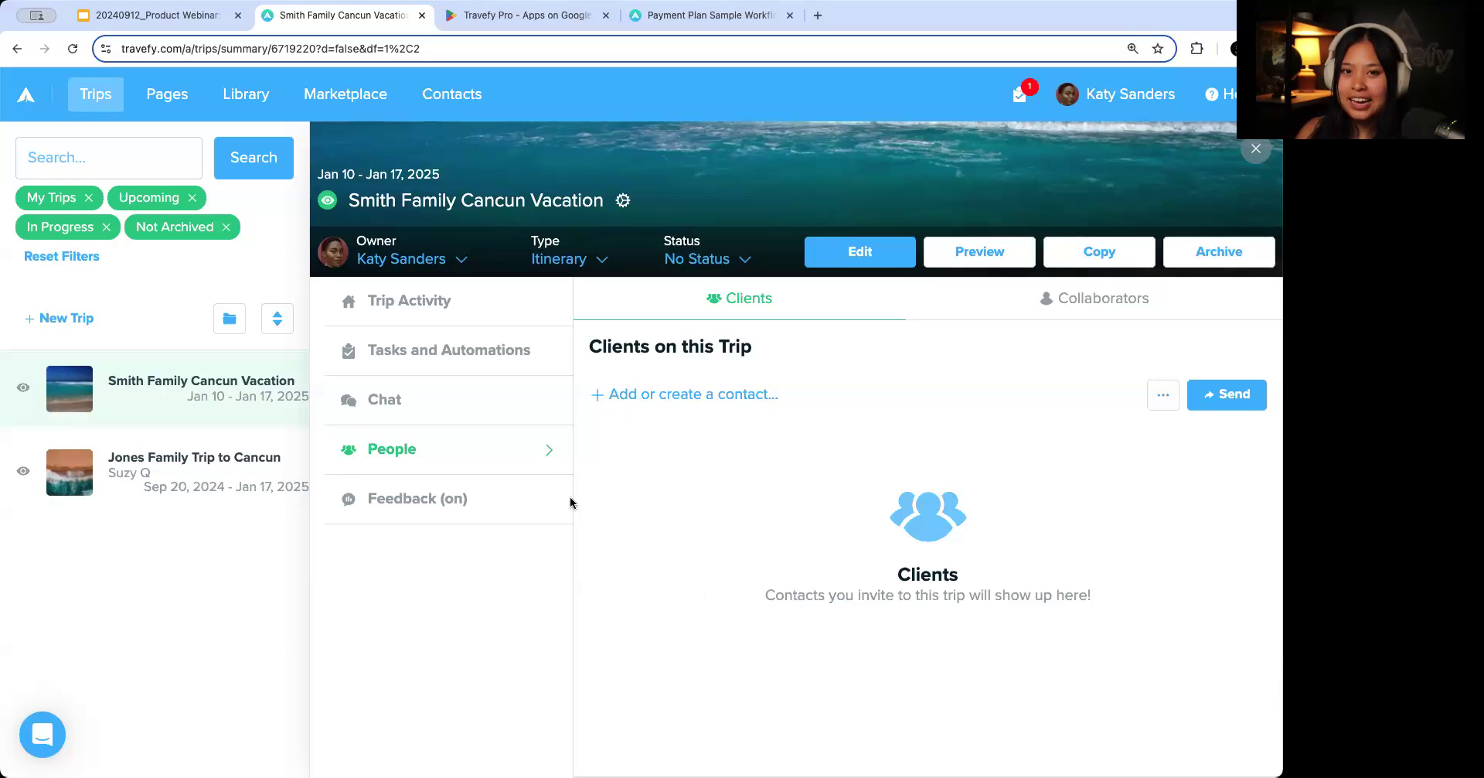
click(487, 342)
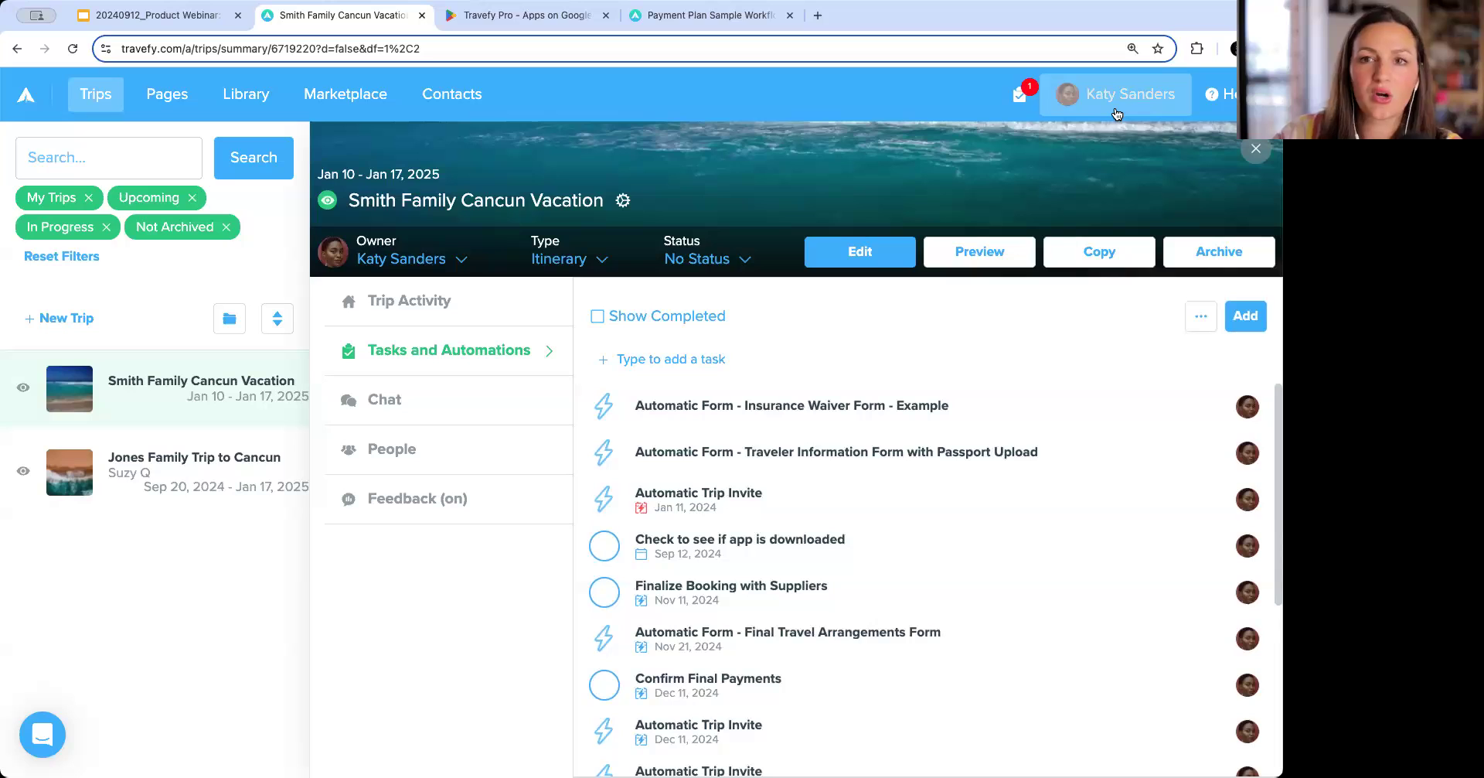
Search the Library for "feedback" and review the questions of the Post Trip Feedback Form (Created by Travefy).
click(246, 94)
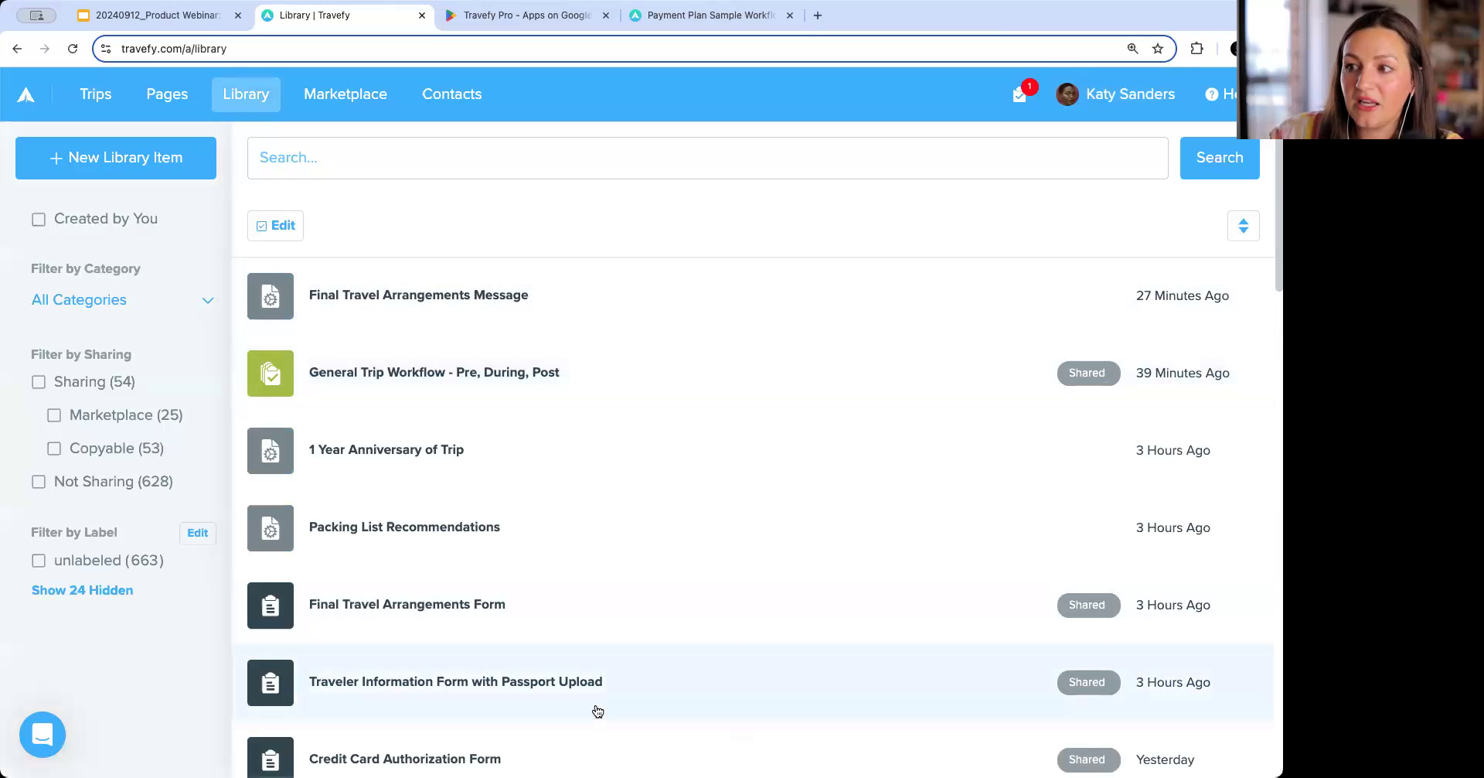
scroll(573, 627, down, 2)
scroll(575, 628, down, 1)
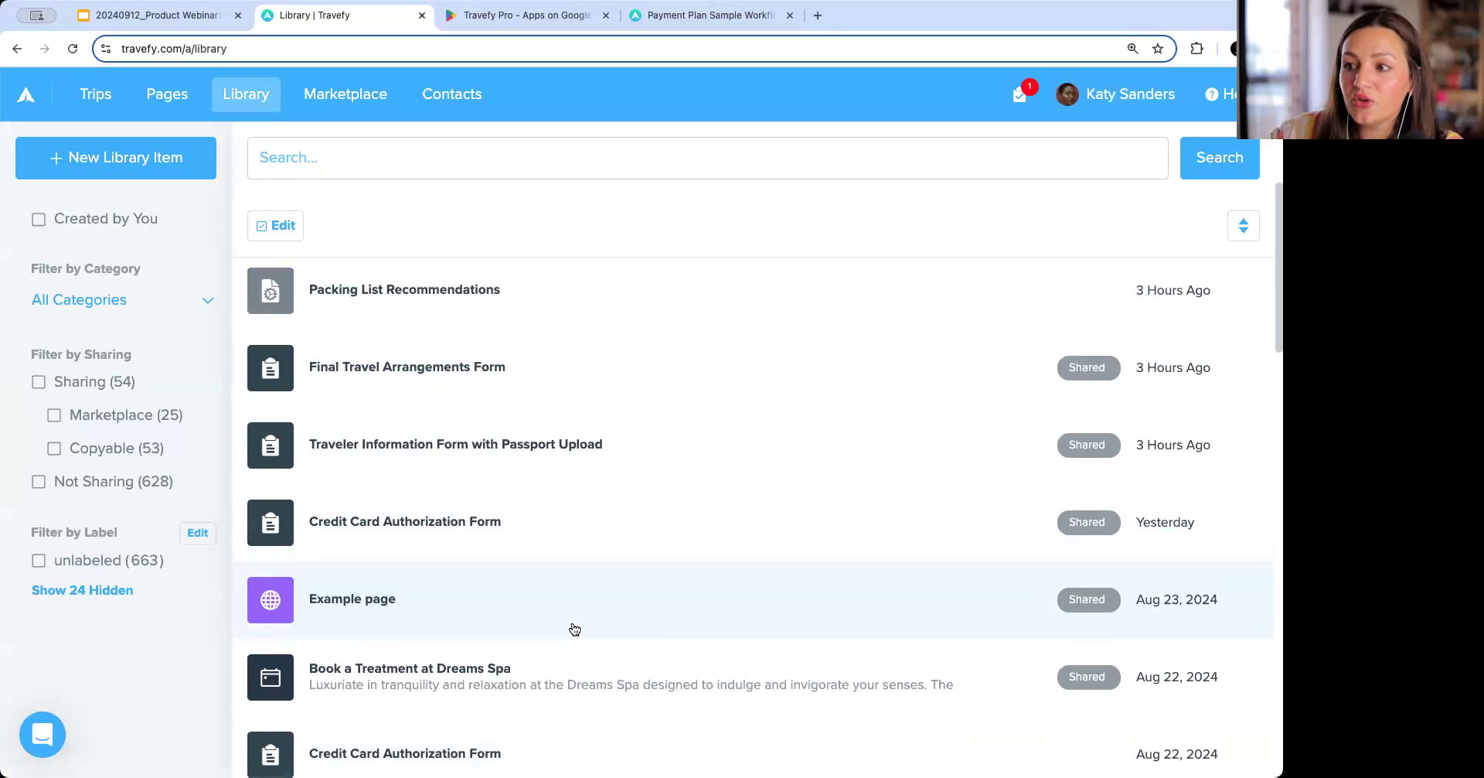
scroll(574, 628, up, 3)
click(442, 156)
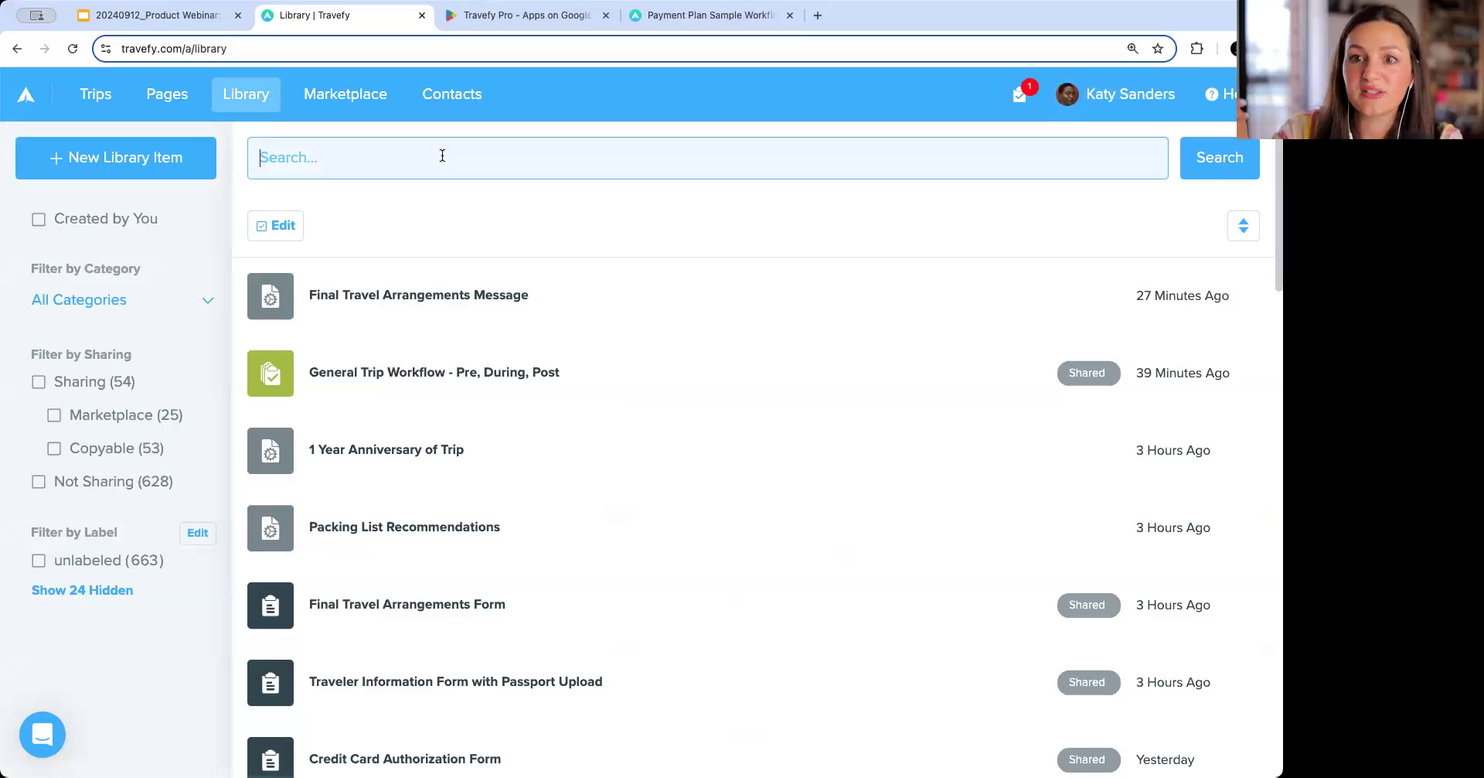
text(feedback)
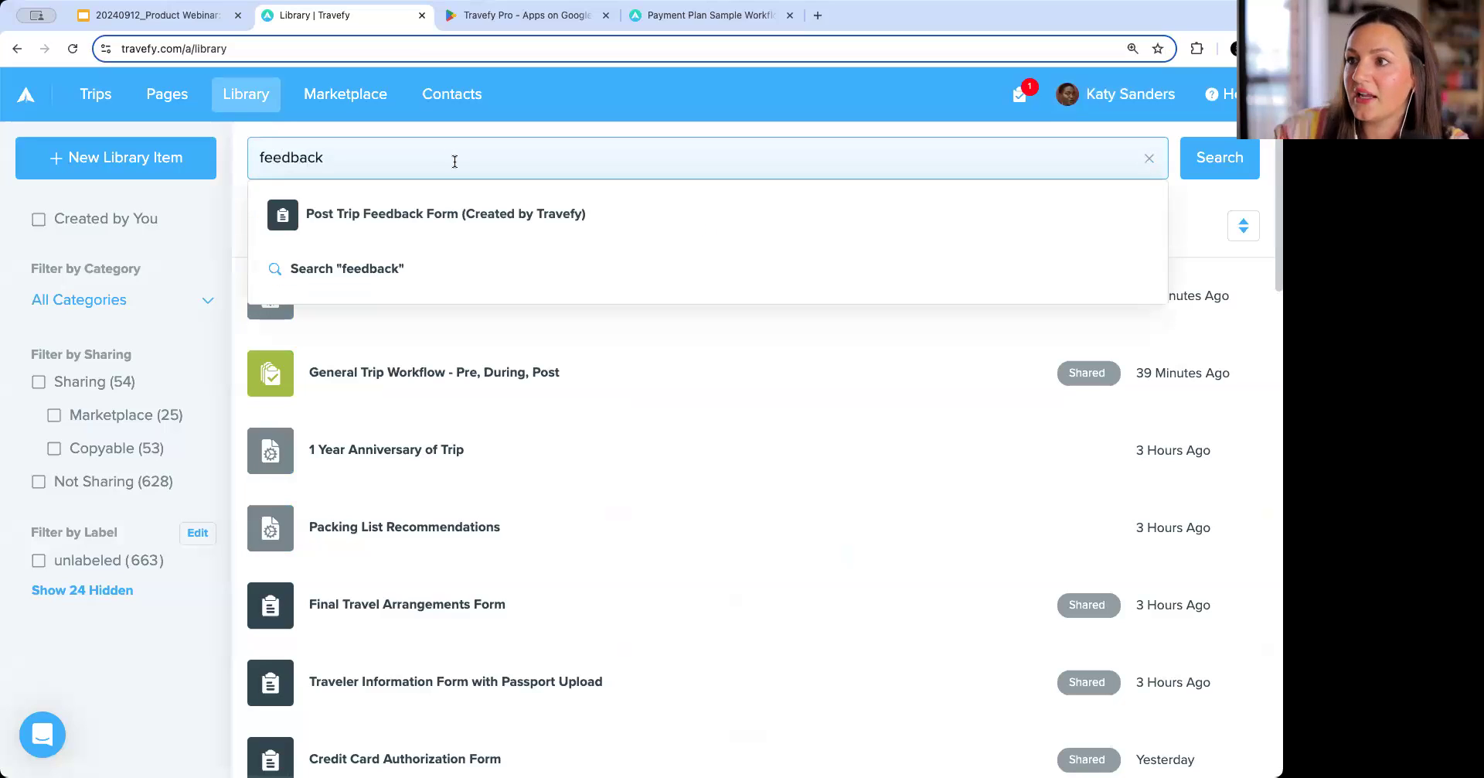
click(486, 208)
scroll(683, 358, down, 3)
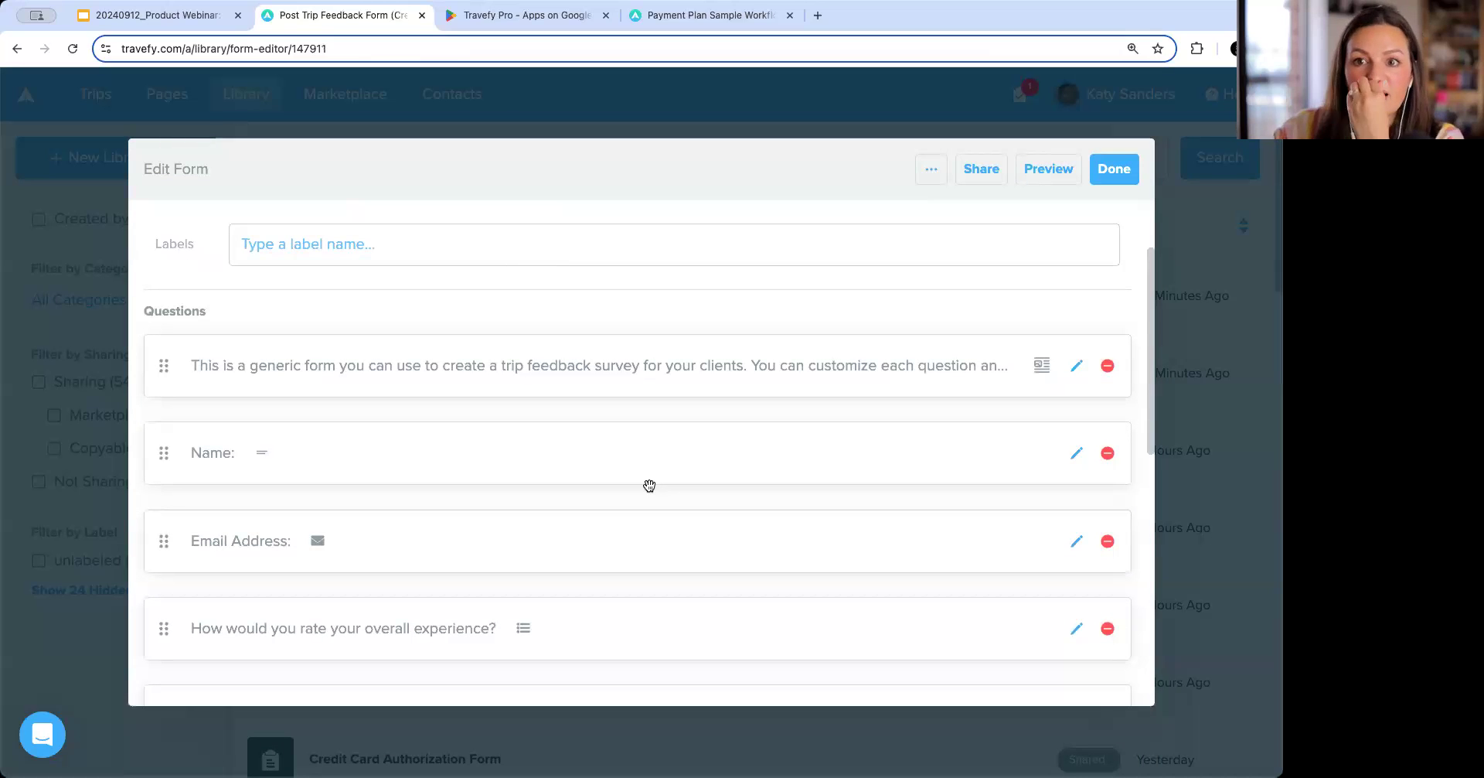
scroll(650, 485, down, 5)
scroll(650, 485, up, 2)
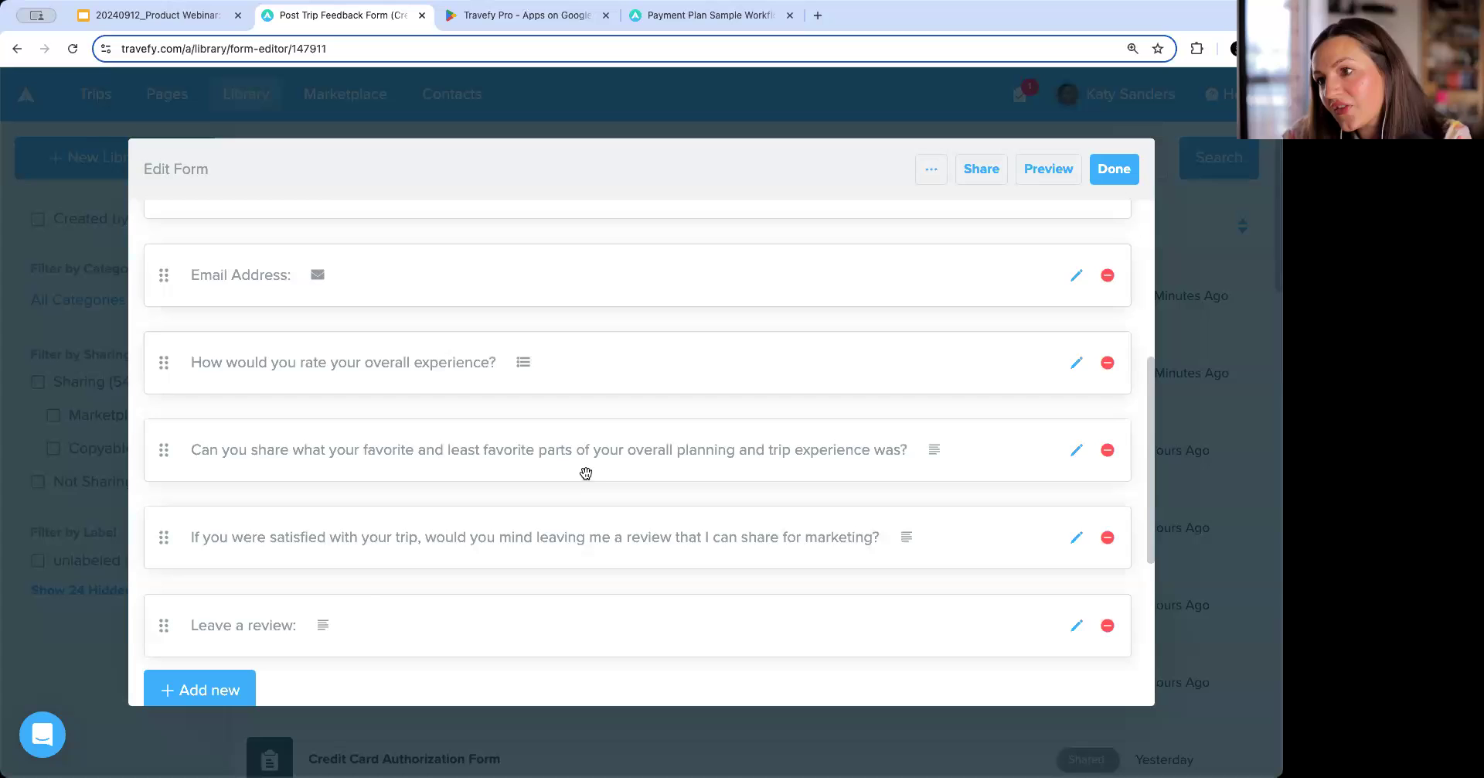
scroll(415, 623, down, 2)
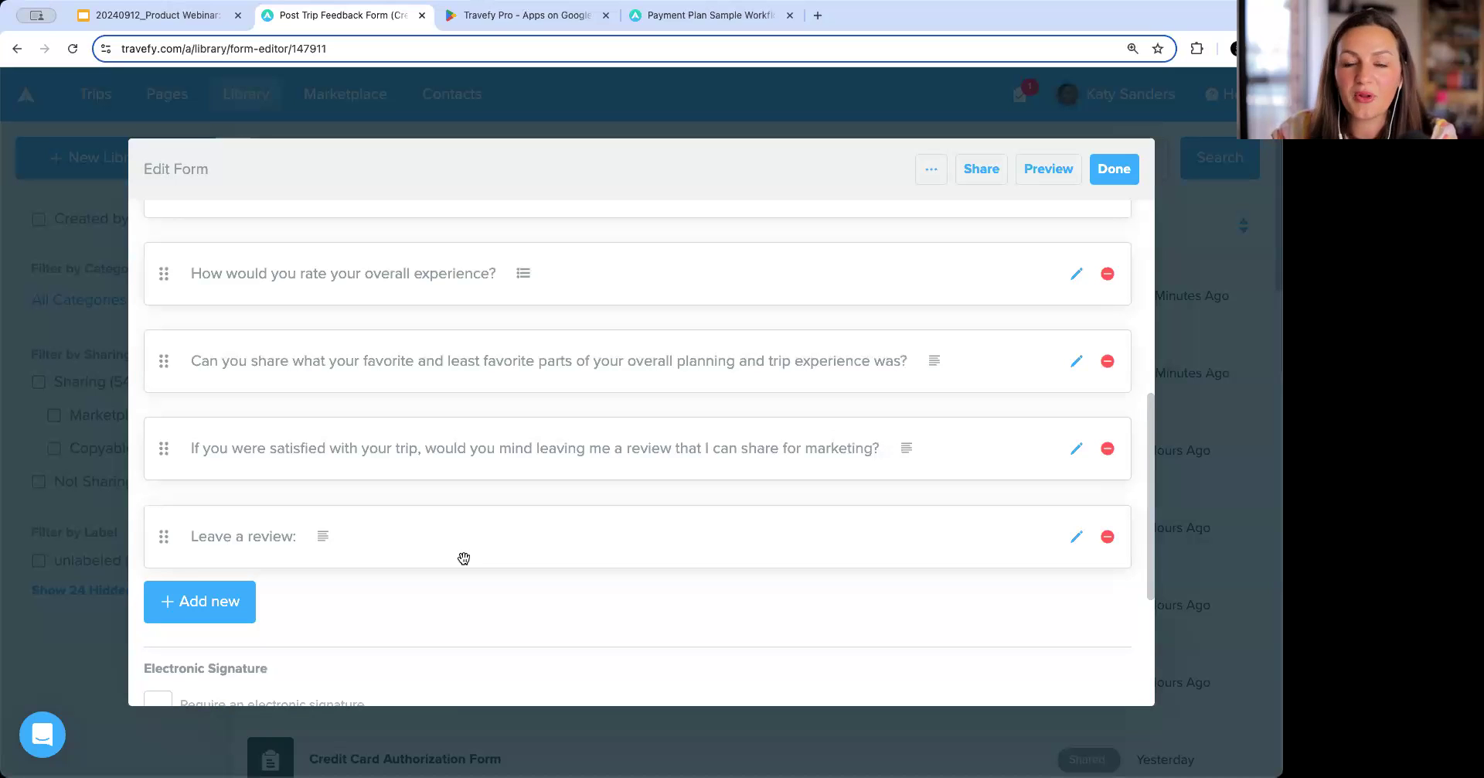
scroll(464, 559, up, 10)
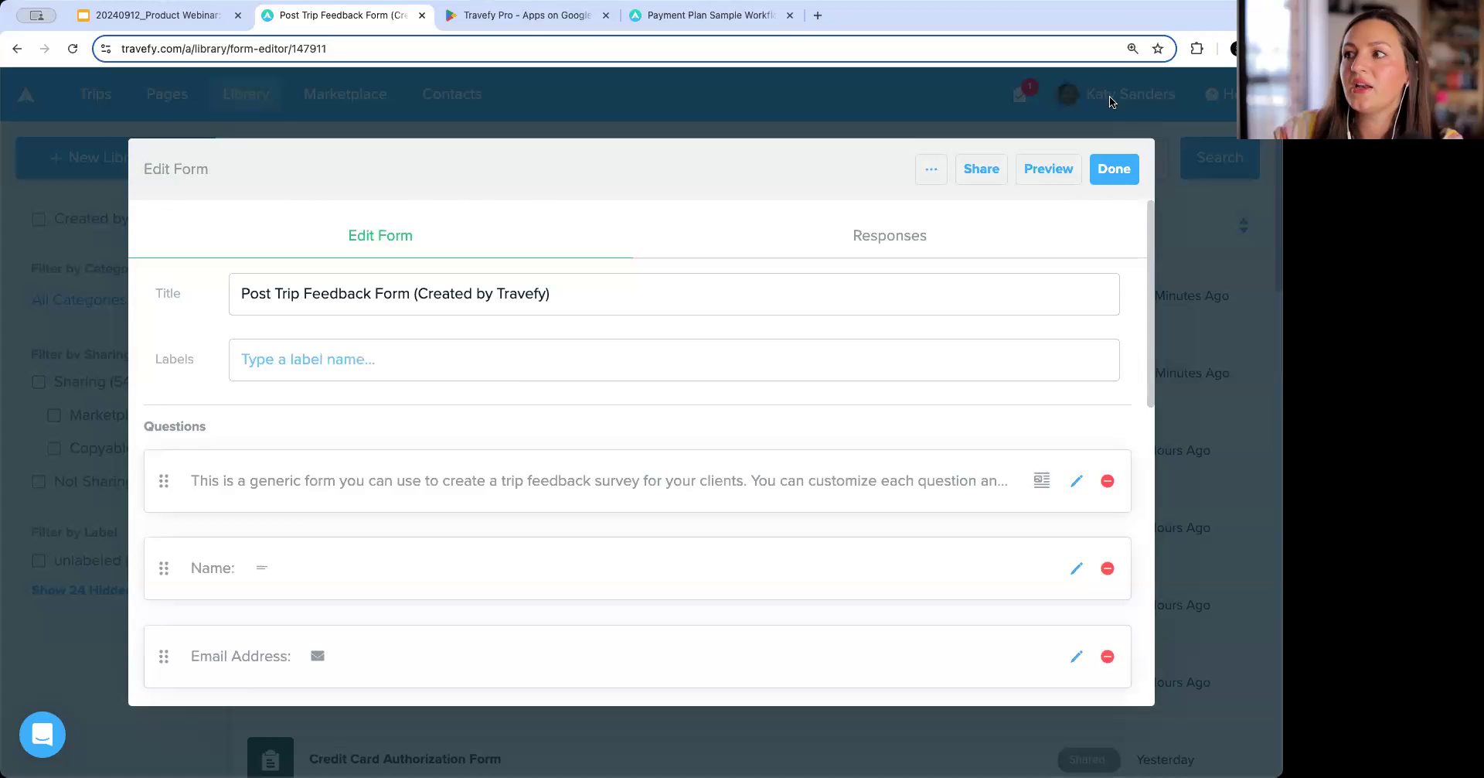
click(1112, 170)
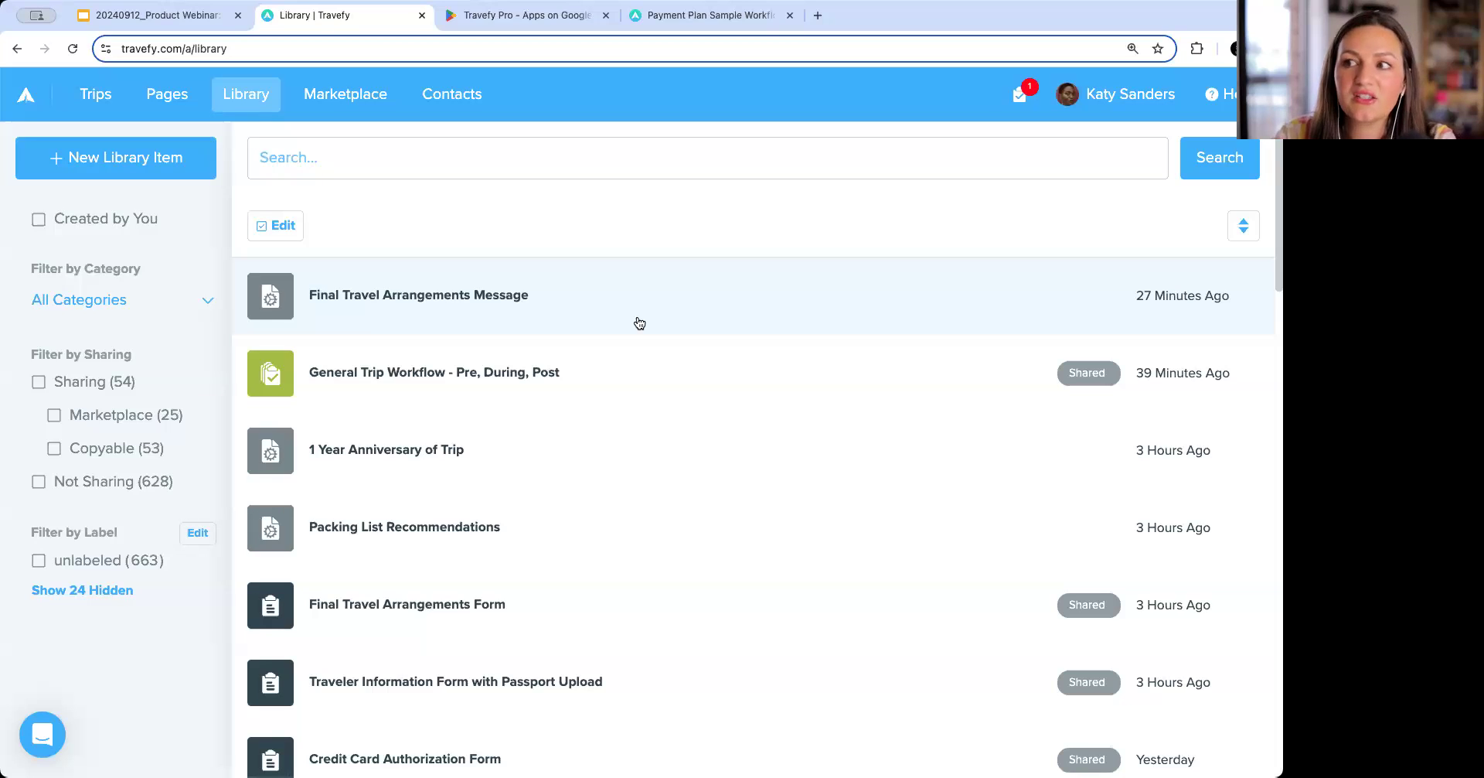
Reopen the General Trip Workflow - Pre, During, Post task list and review its automations.
click(646, 365)
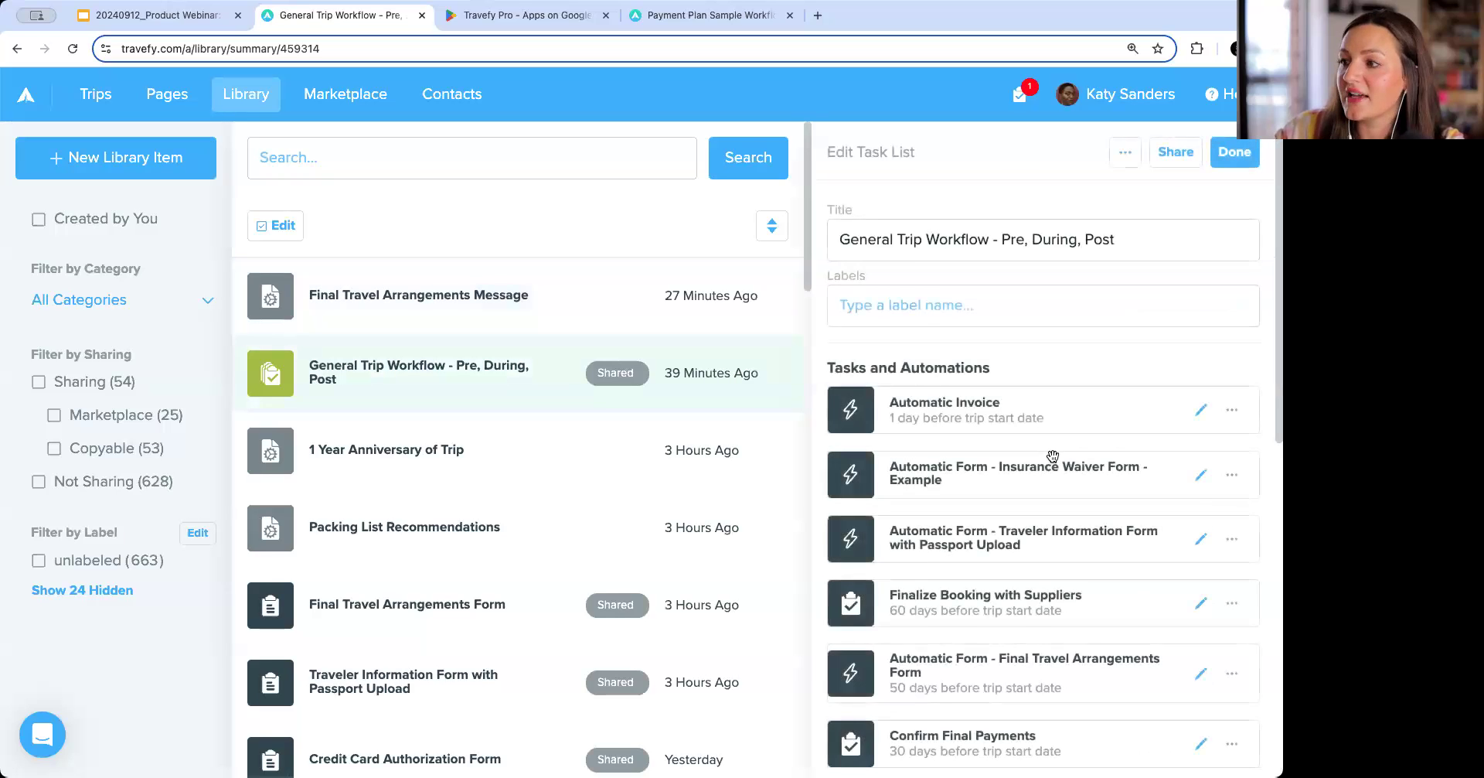
scroll(1052, 456, down, 10)
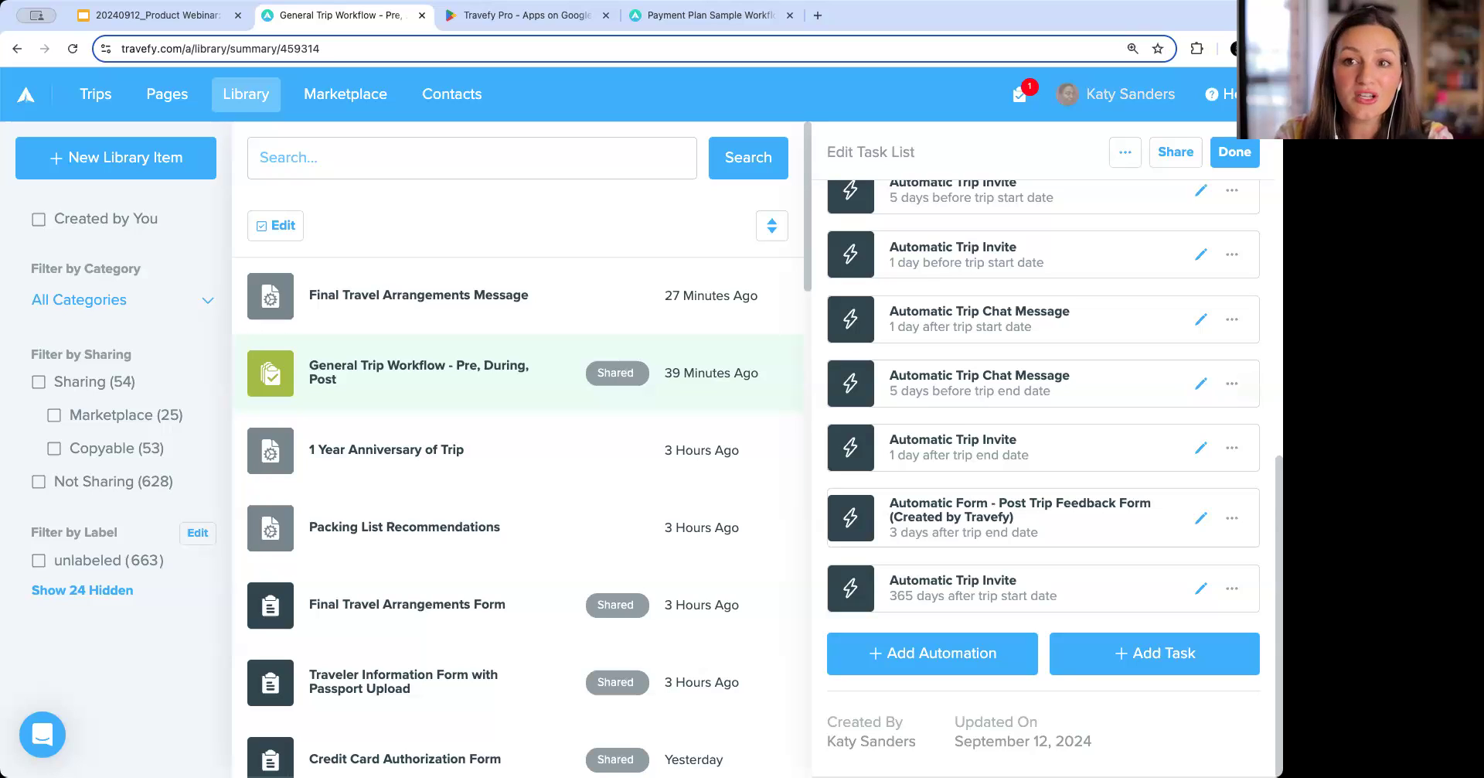
click(1235, 151)
Open the Smith Family Cancun Vacation trip settings and set its visibility to Hidden.
click(90, 99)
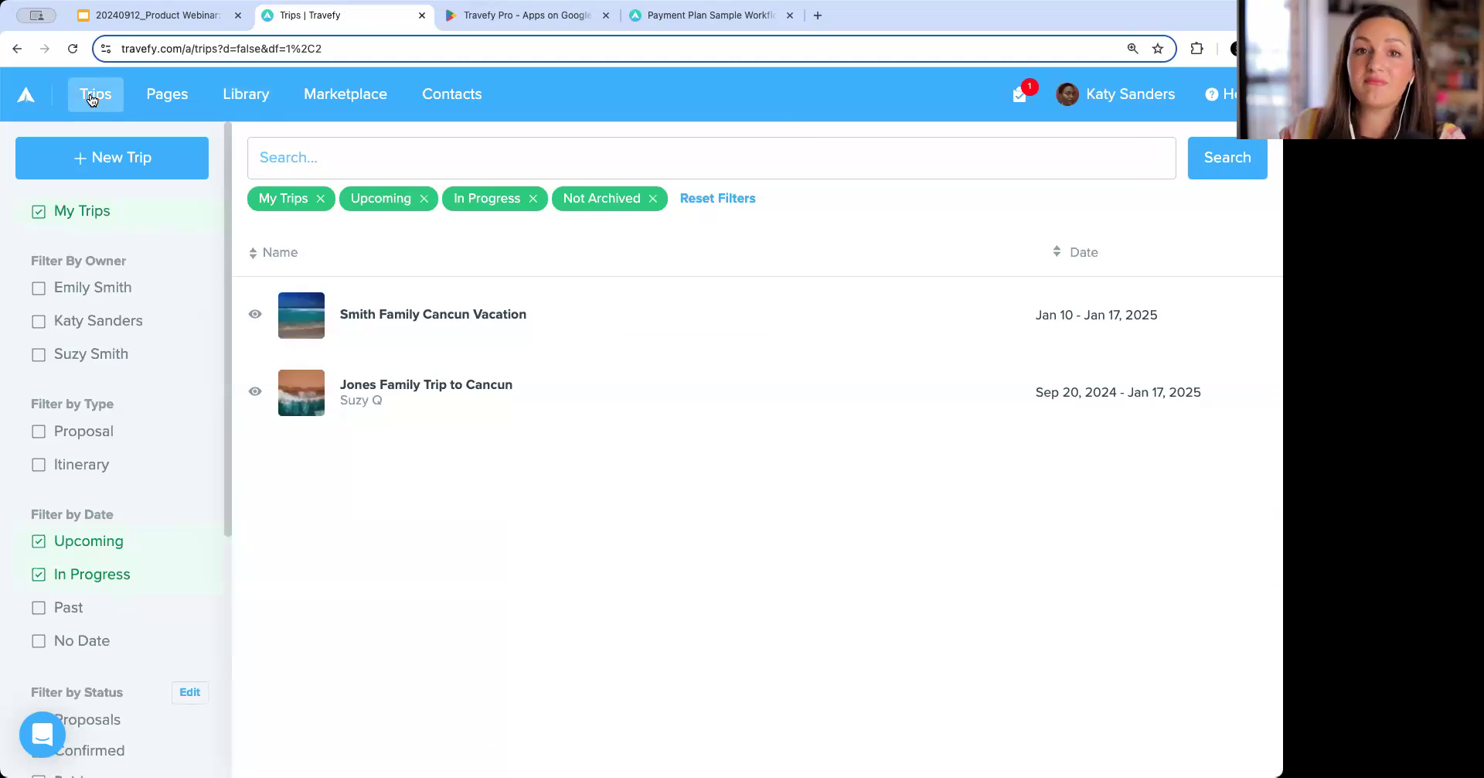
click(693, 330)
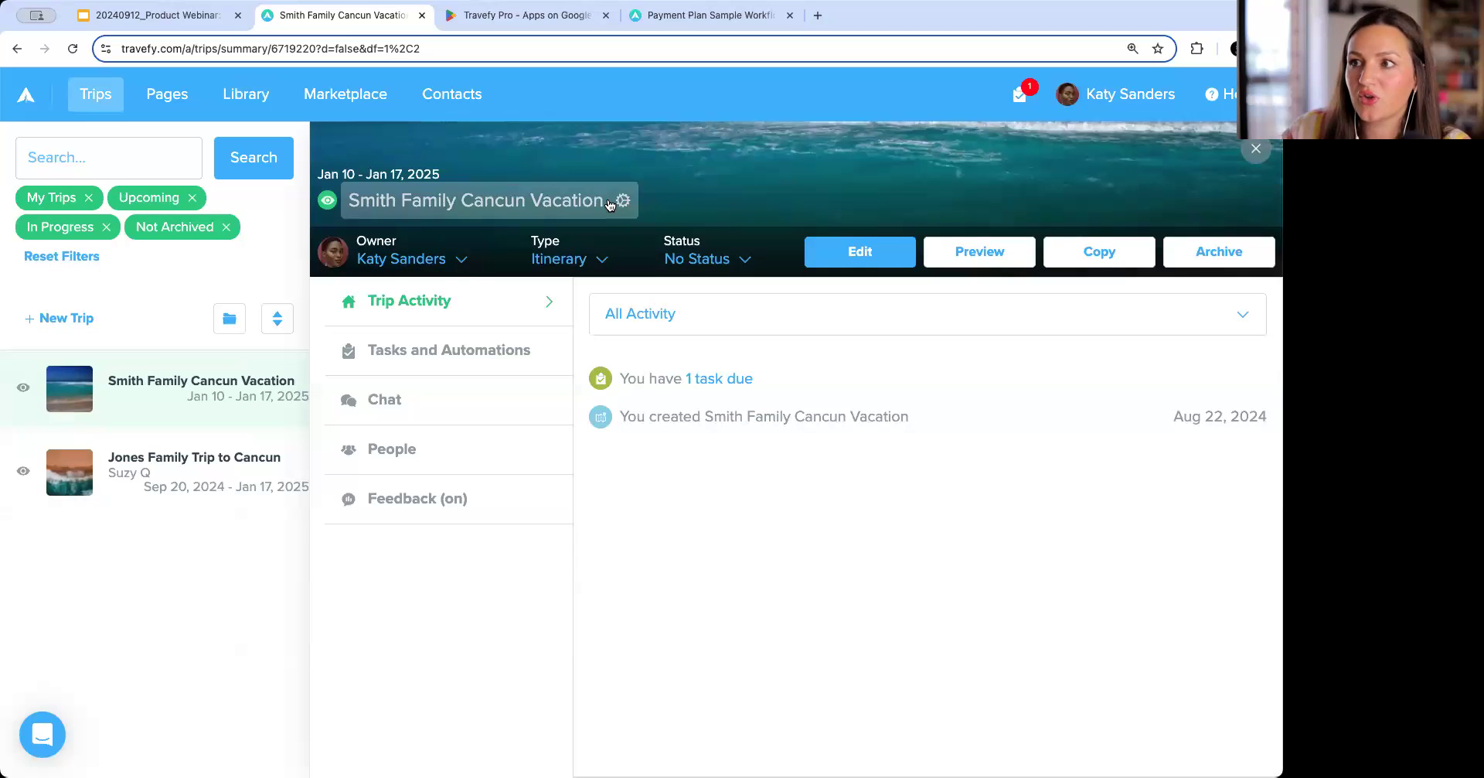
click(610, 204)
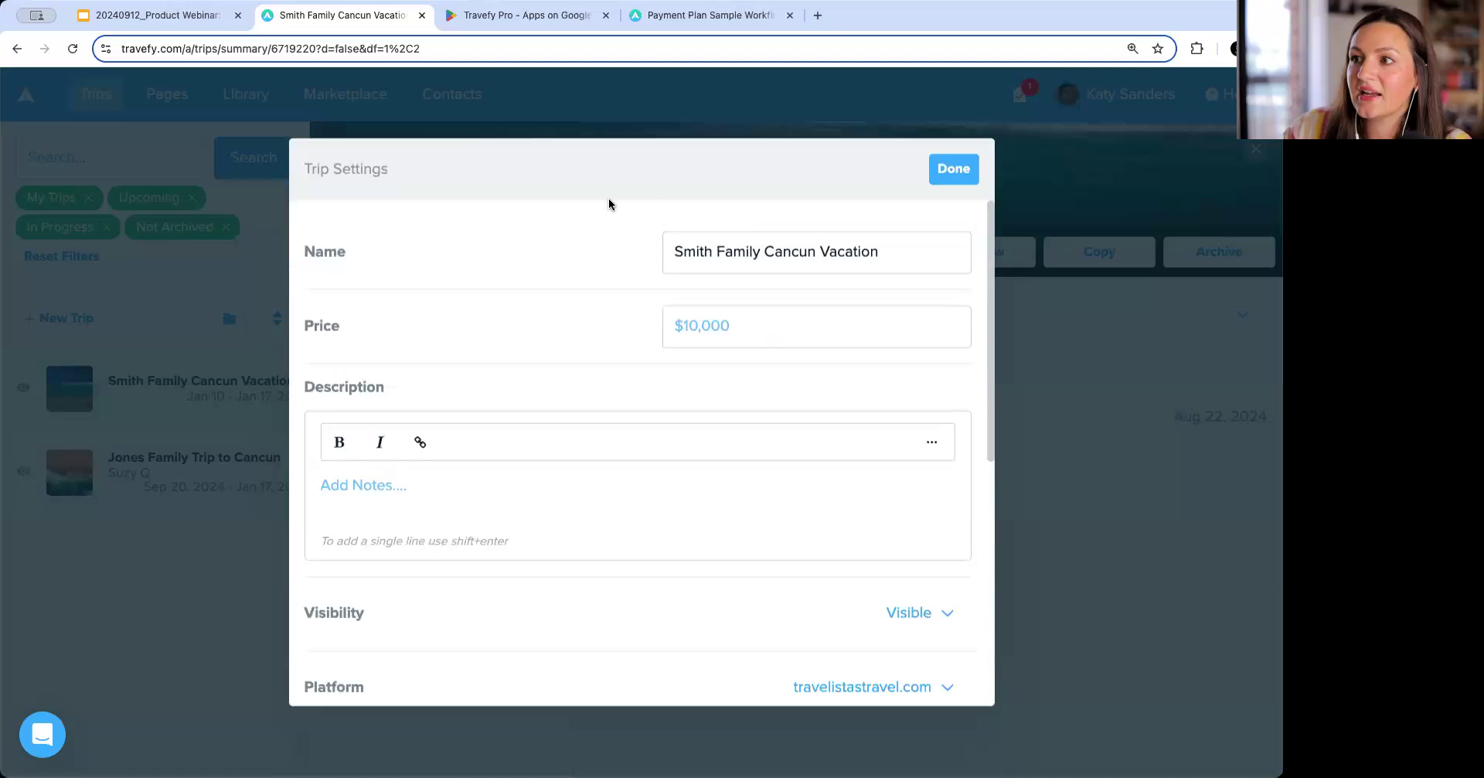
scroll(633, 547, down, 2)
click(932, 533)
click(878, 628)
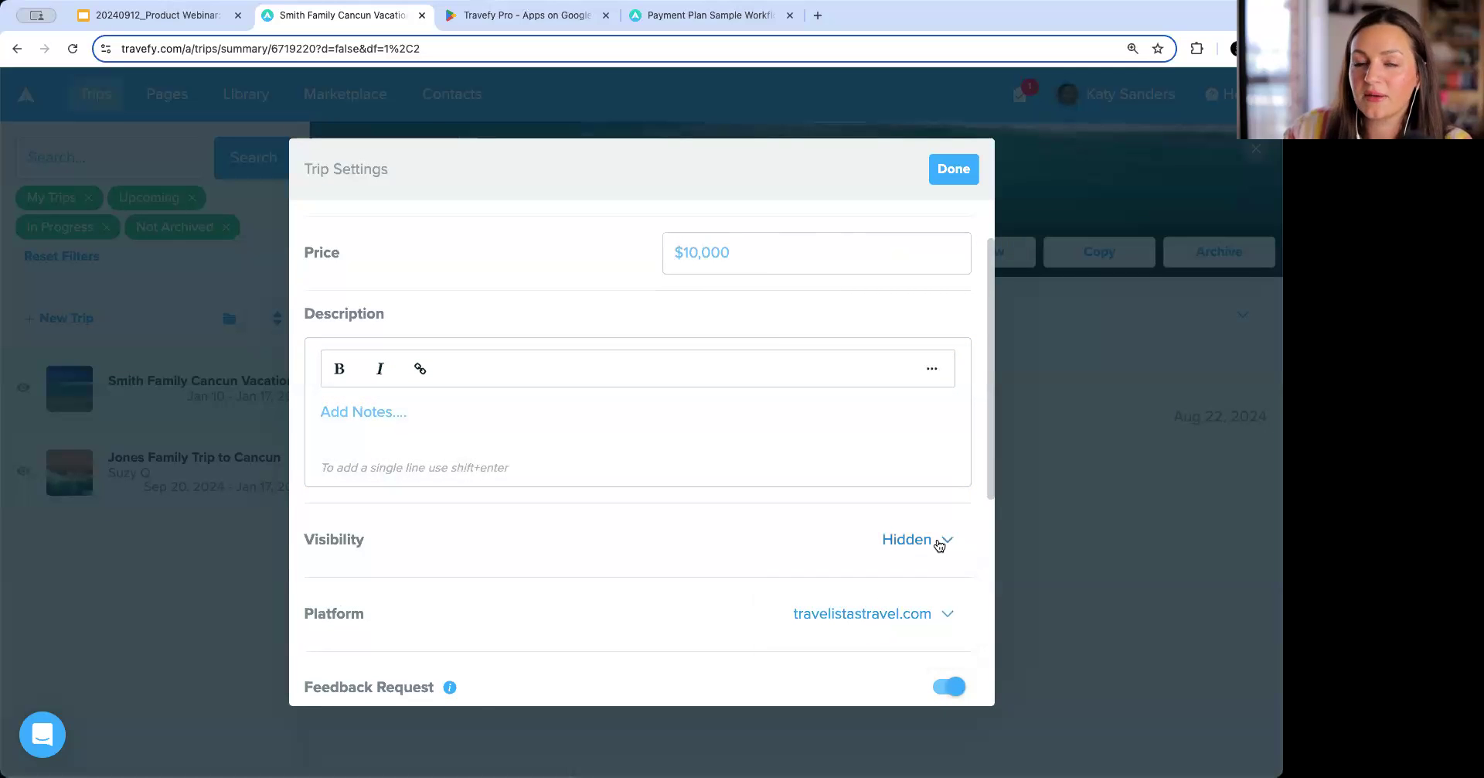
Set the trip's visibility back to Visible and close the trip settings.
scroll(940, 545, up, 1)
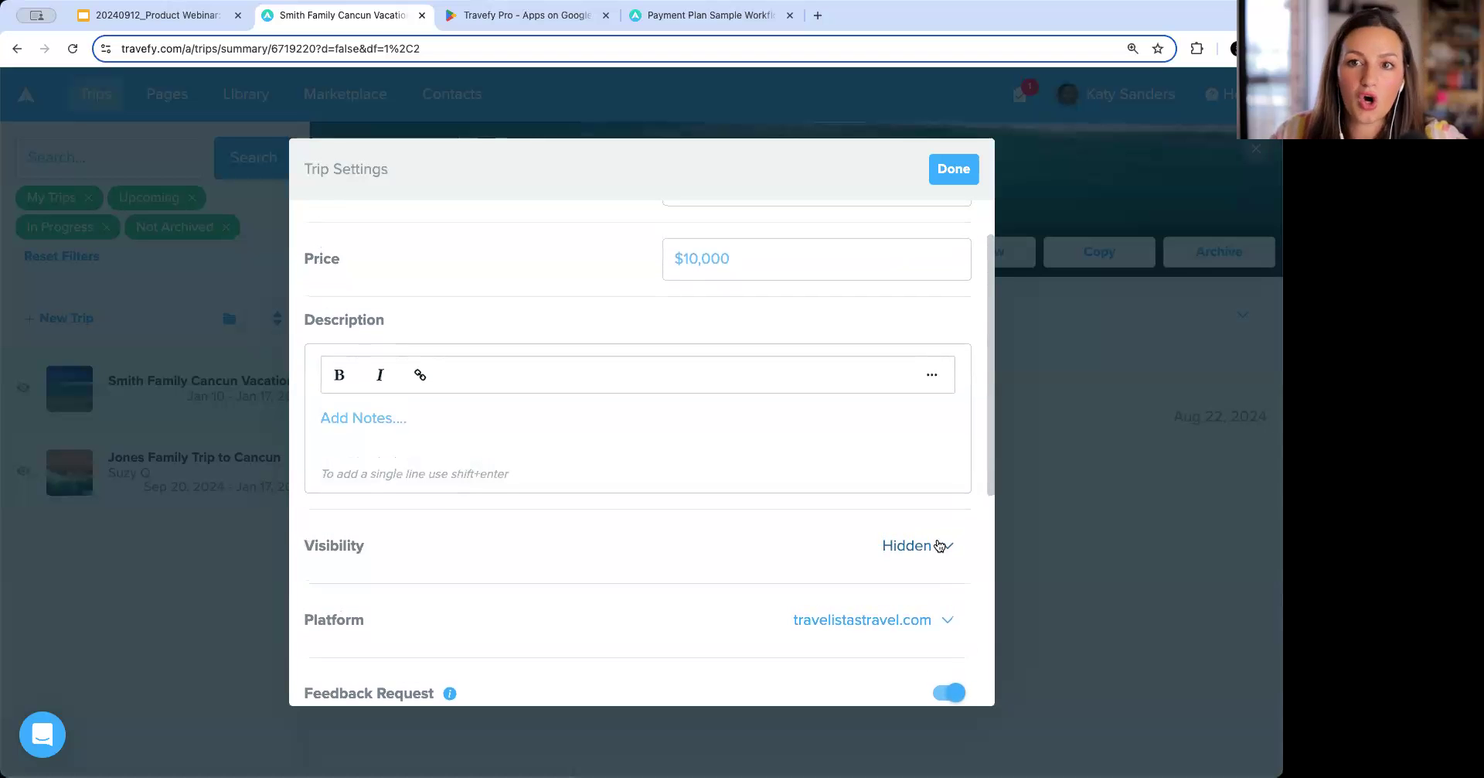
scroll(939, 546, up, 1)
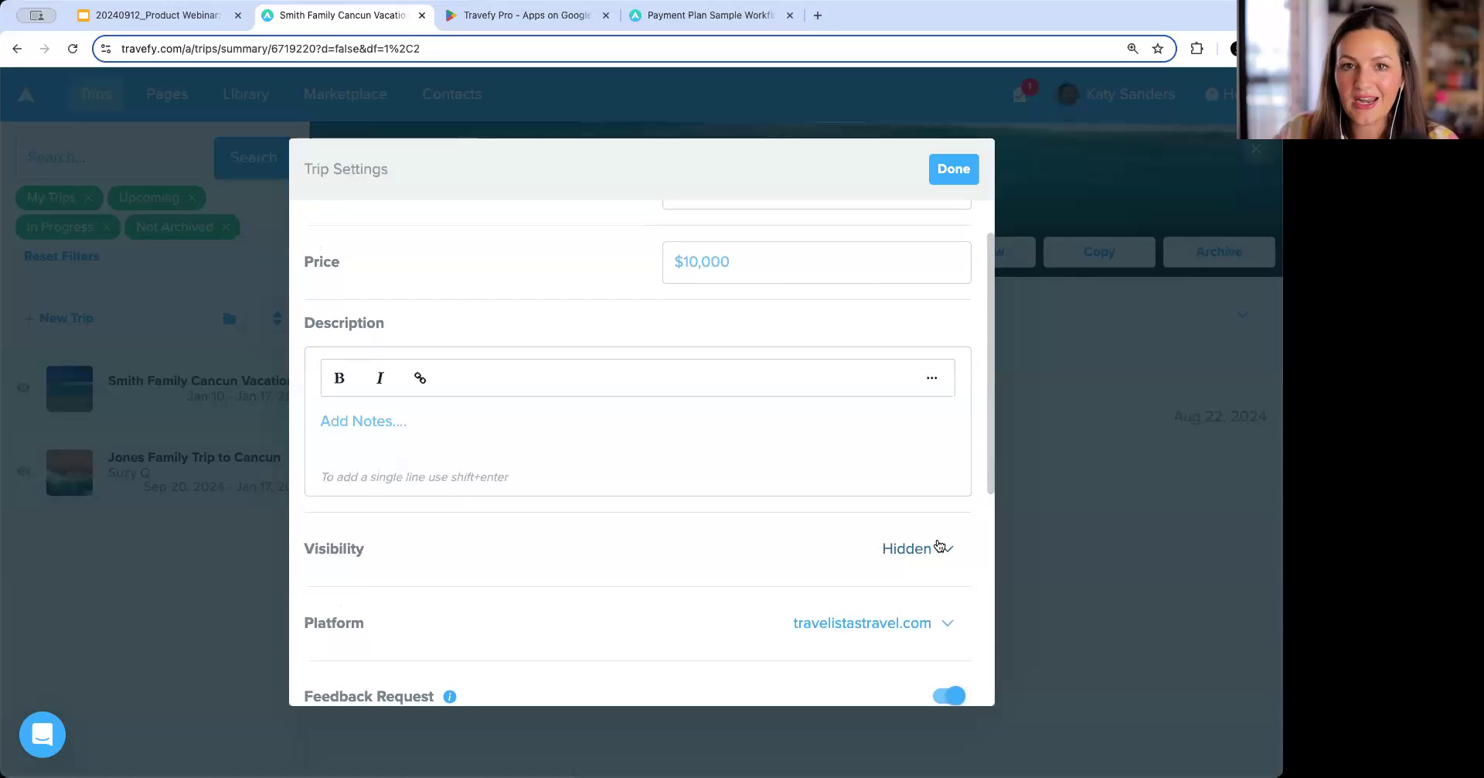
click(940, 545)
click(894, 599)
click(954, 168)
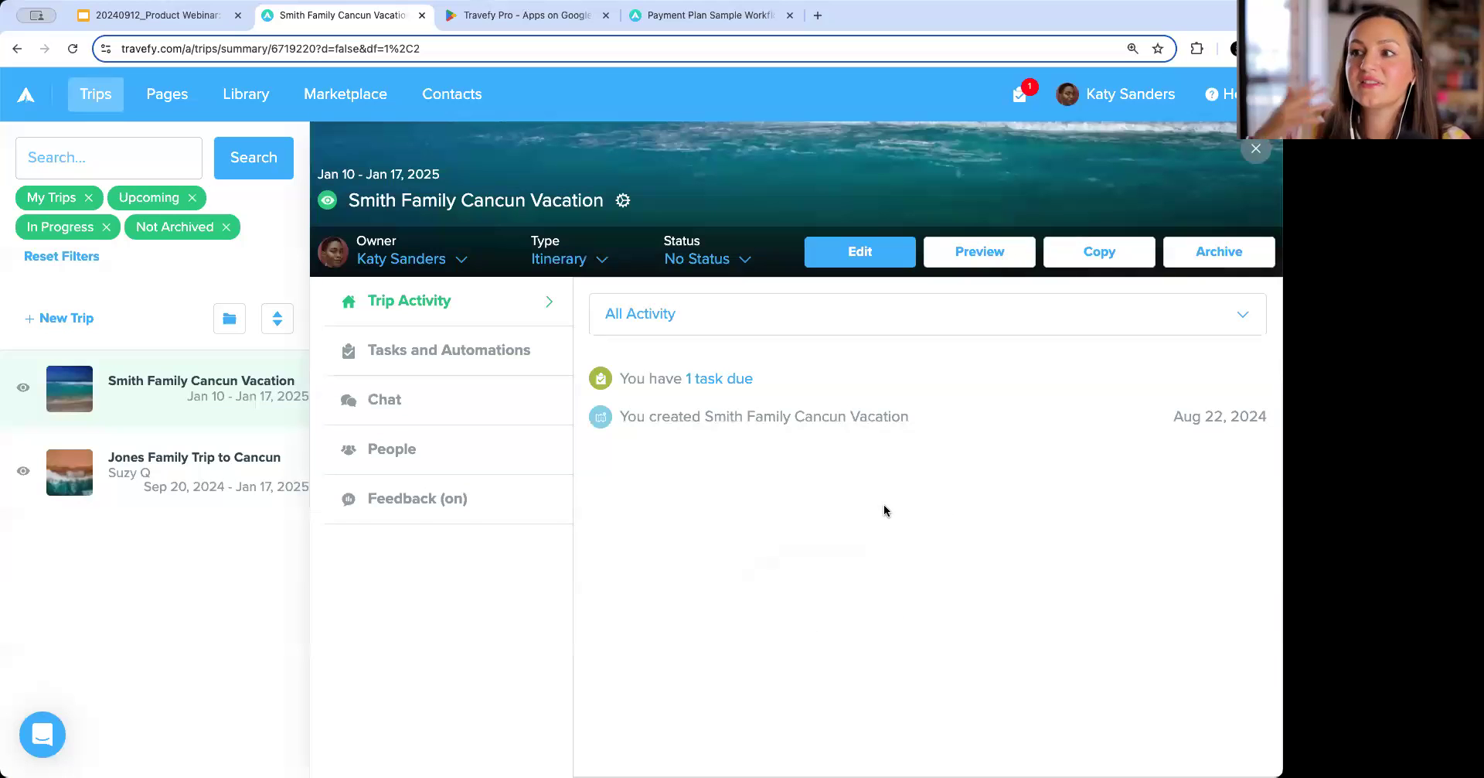